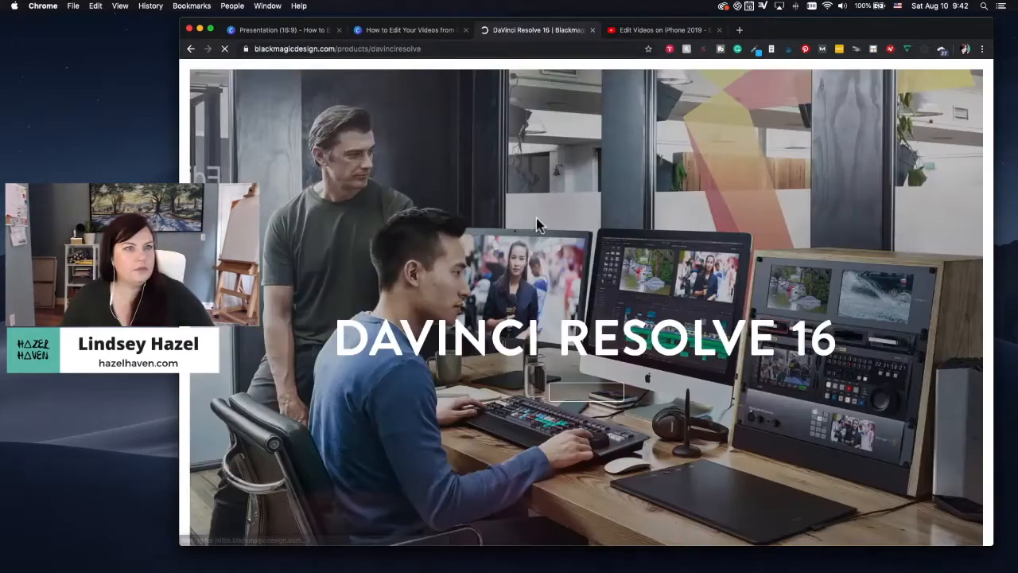
Look through the DaVinci Resolve 16 product page, covering the Cut page and the other new-feature sections.
scroll(605, 233, down, 15)
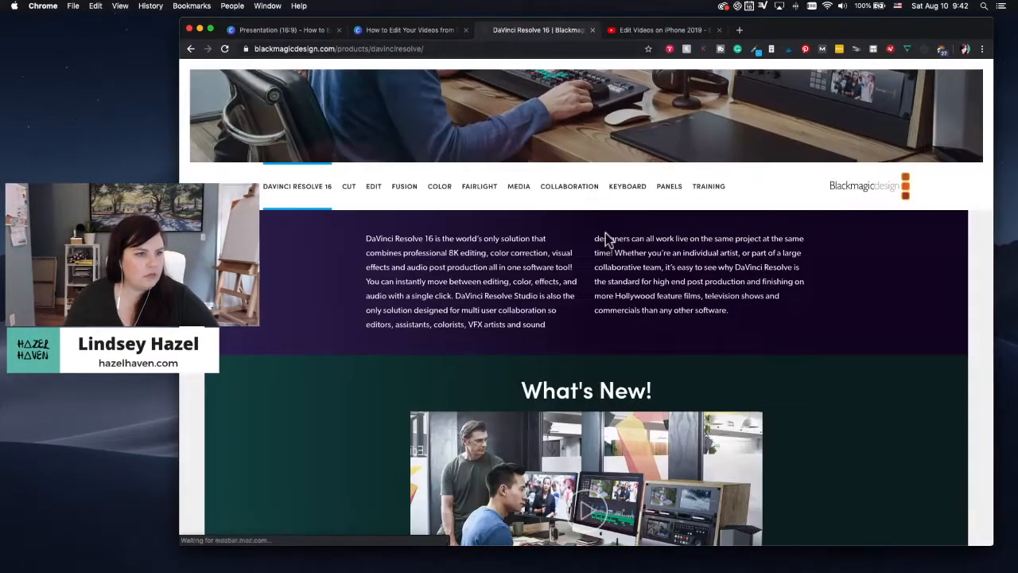
scroll(605, 233, down, 10)
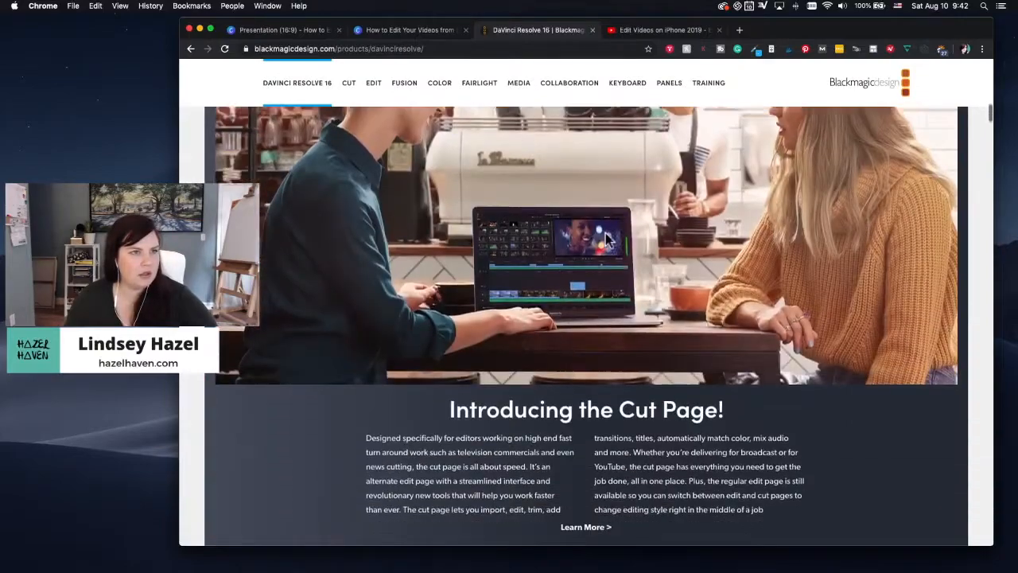
scroll(605, 233, down, 12)
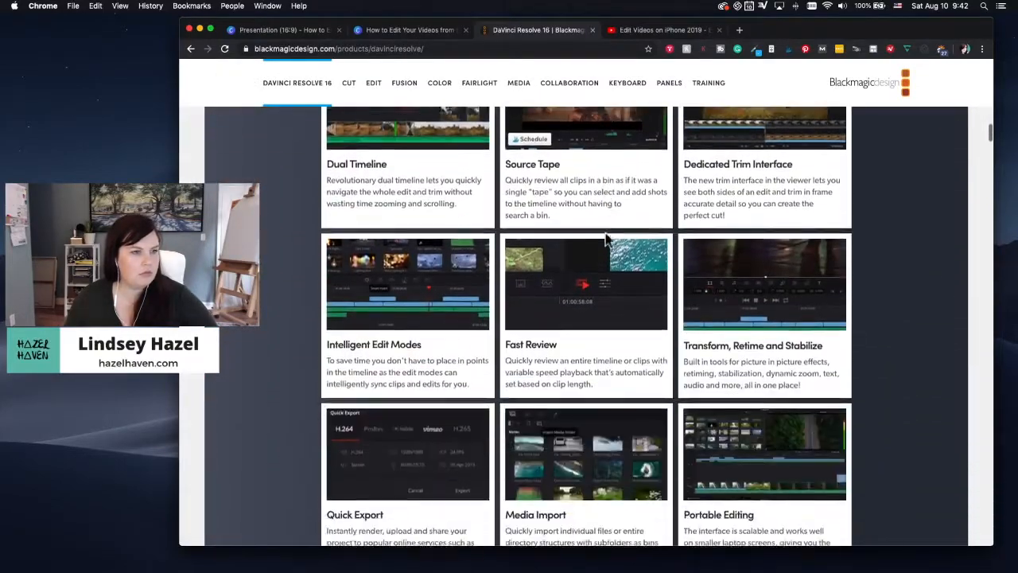
scroll(605, 239, down, 5)
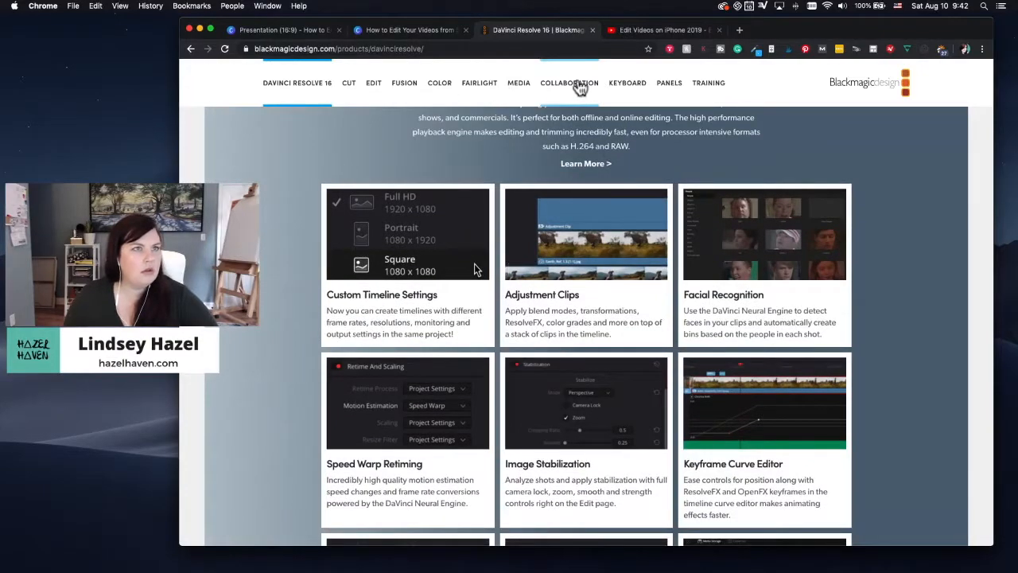
scroll(566, 179, down, 15)
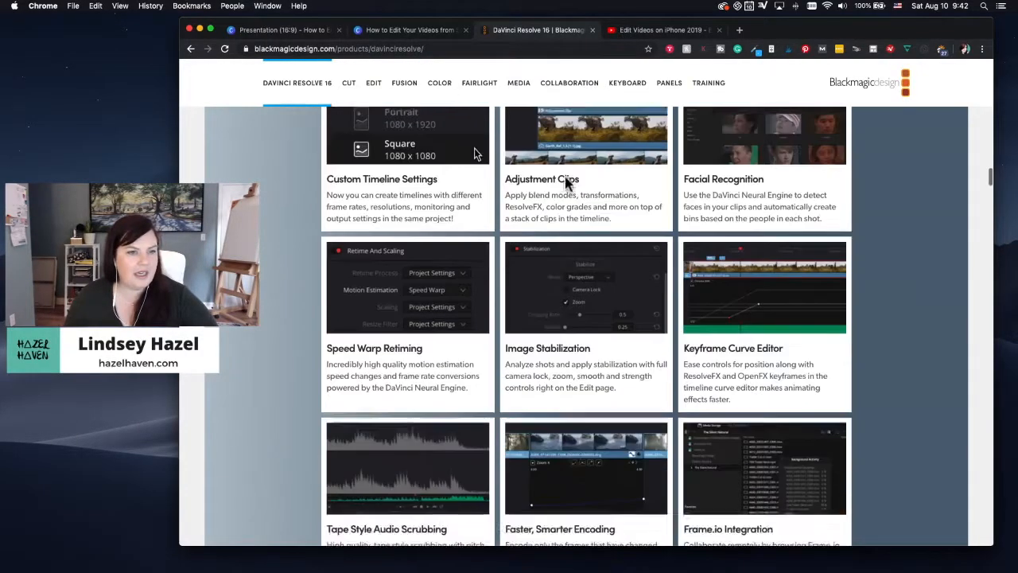
scroll(566, 178, down, 15)
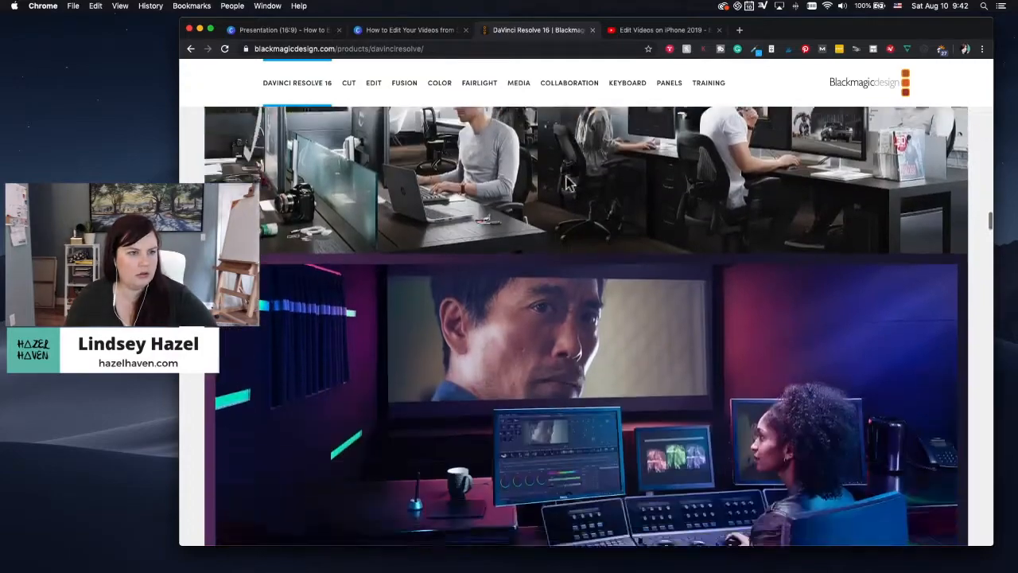
scroll(566, 176, down, 3)
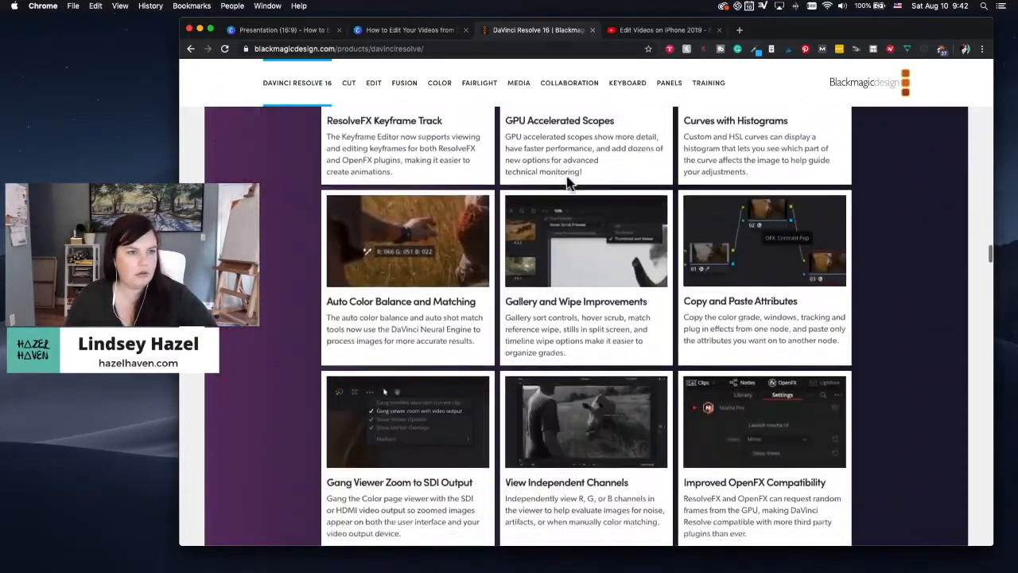
scroll(567, 175, up, 20)
scroll(567, 175, up, 20)
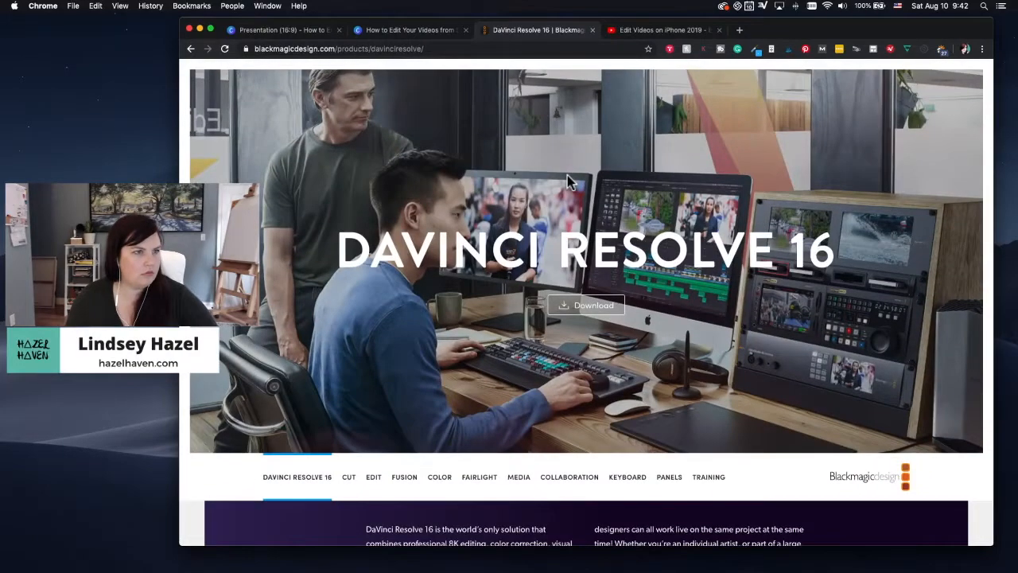
View the download choices for the DaVinci Resolve 16 and 15 free and Studio versions, and close them.
click(577, 311)
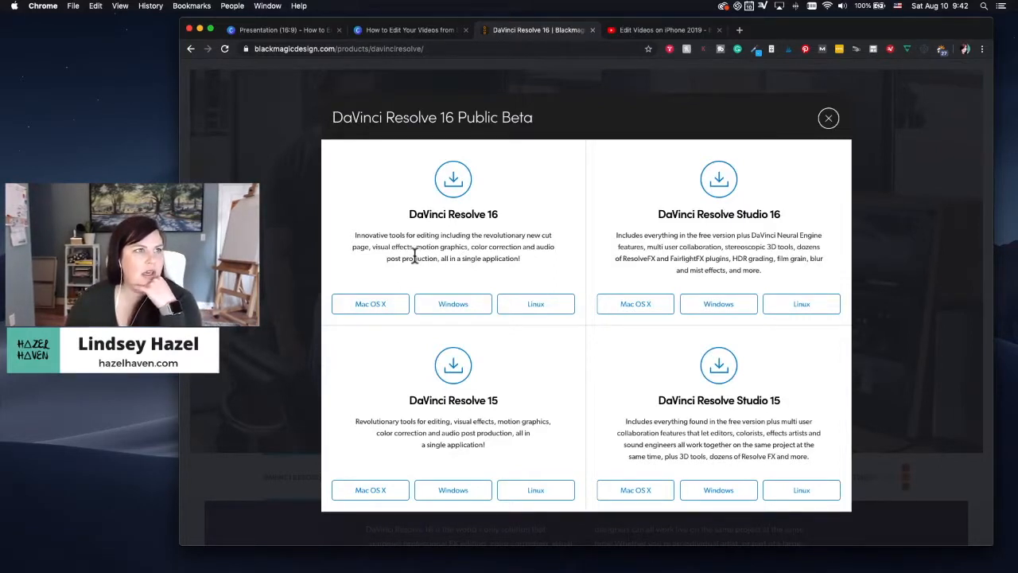
scroll(477, 267, down, 2)
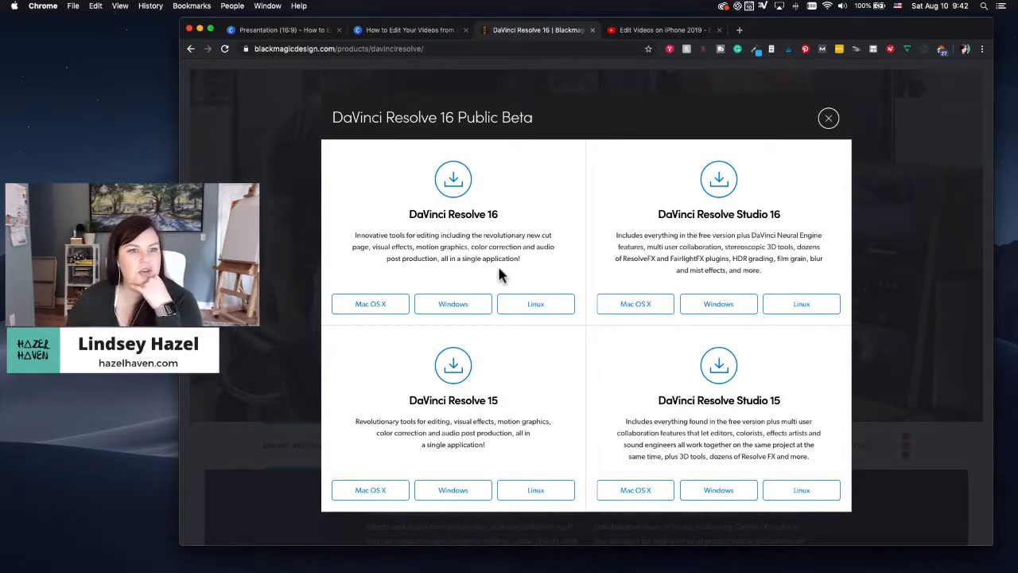
click(827, 119)
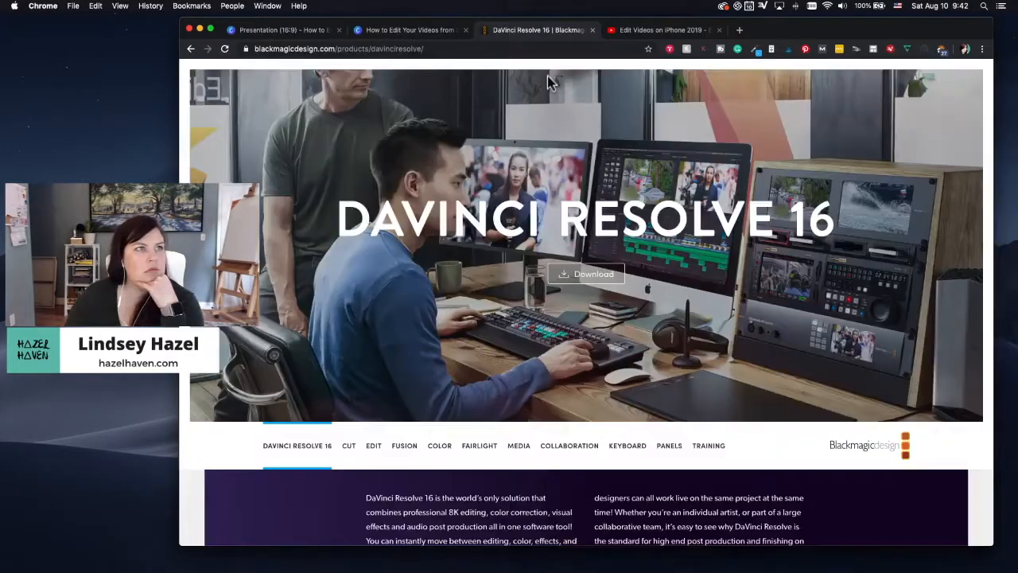
Search the web for "final cut pro" and open Apple's official Final Cut Pro X page.
click(489, 49)
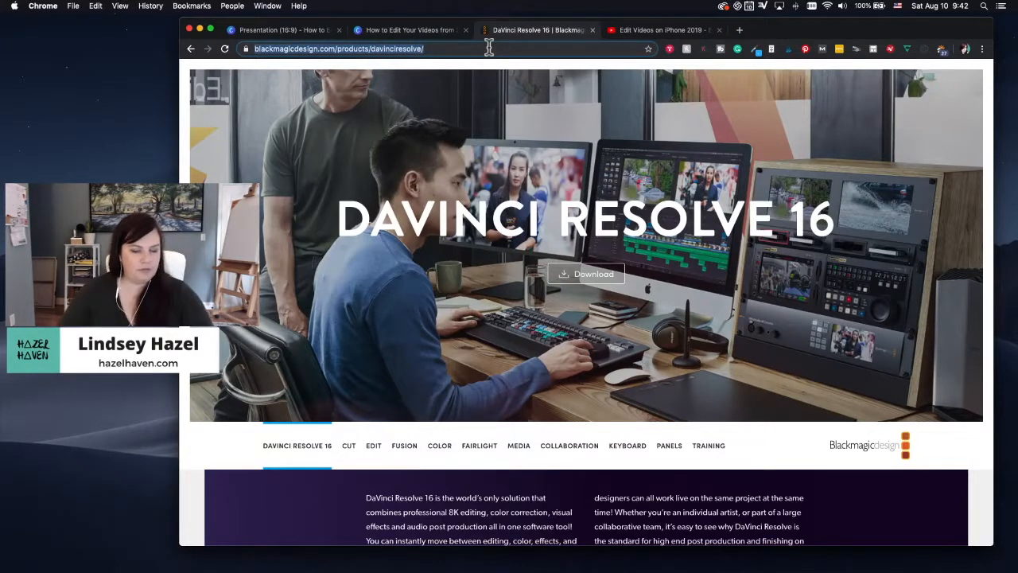
text(final)
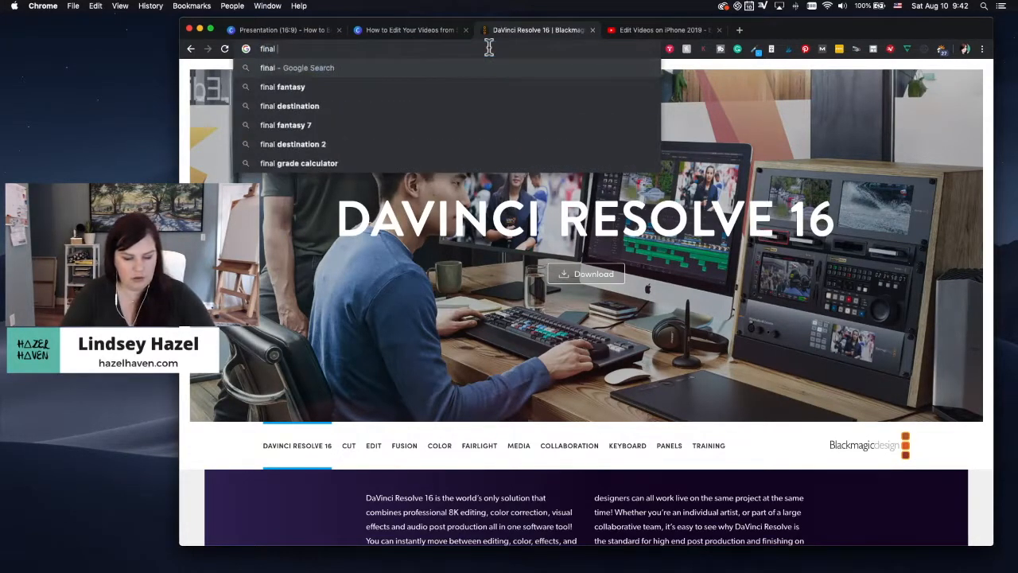
text( cut pro)
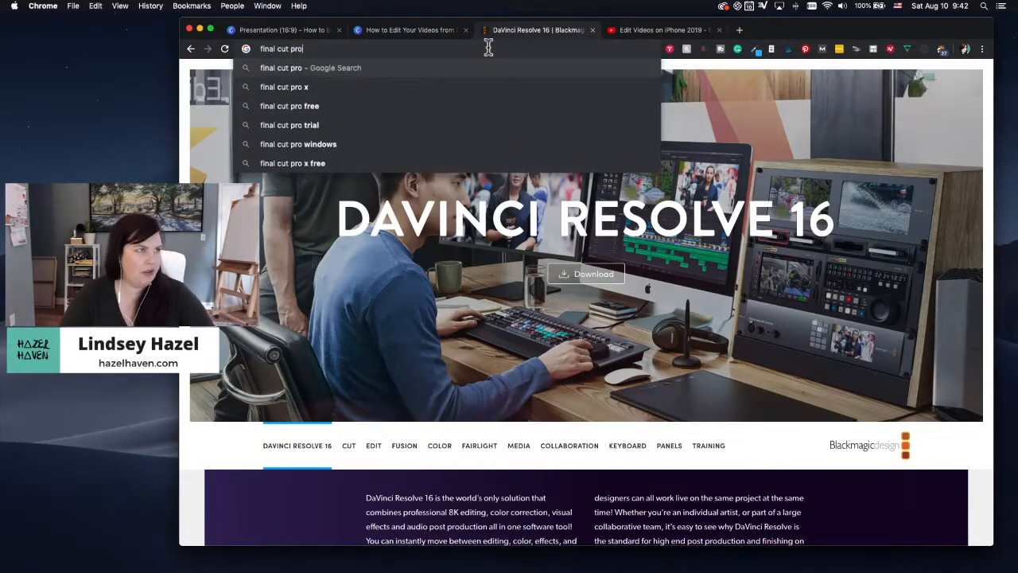
key(Return)
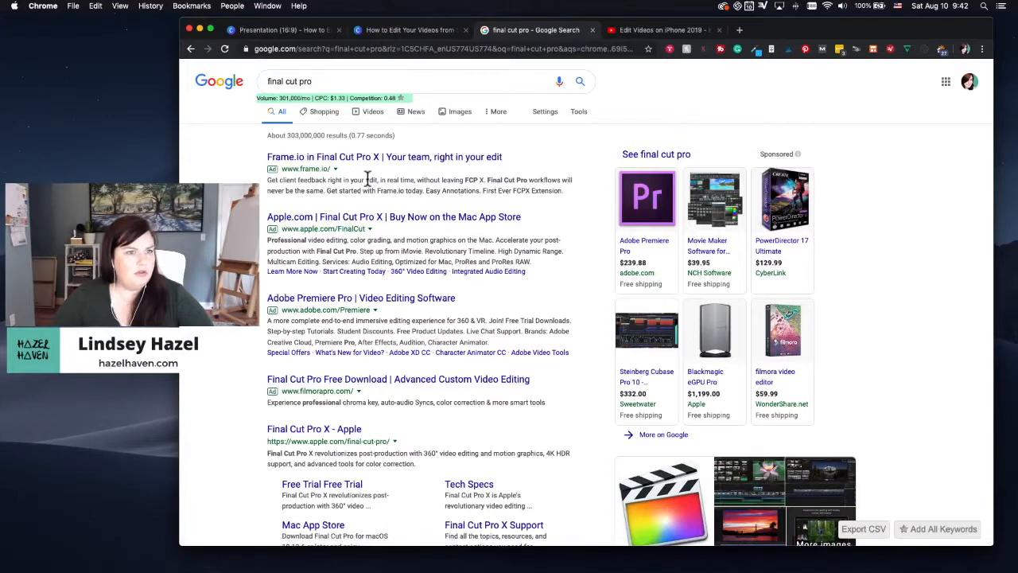
scroll(338, 410, down, 2)
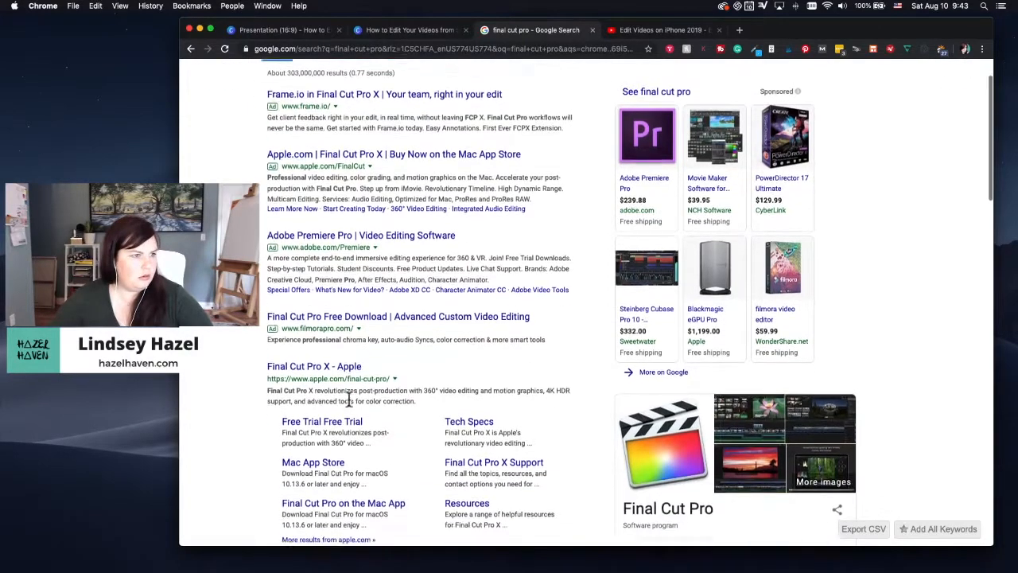
click(346, 366)
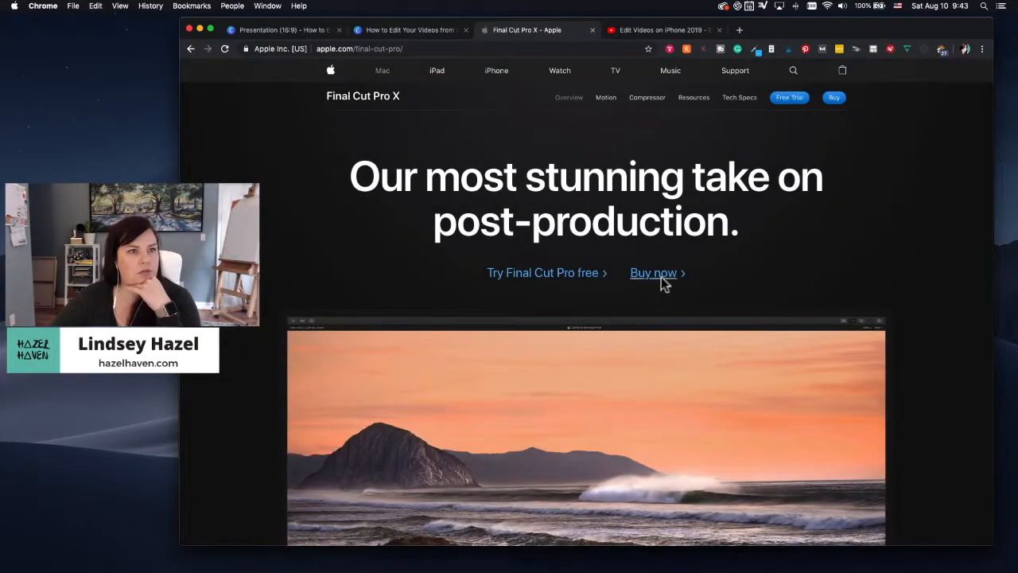
View the Final Cut Pro purchase page in the Mac App Store preview, declining to launch the App Store.
click(661, 277)
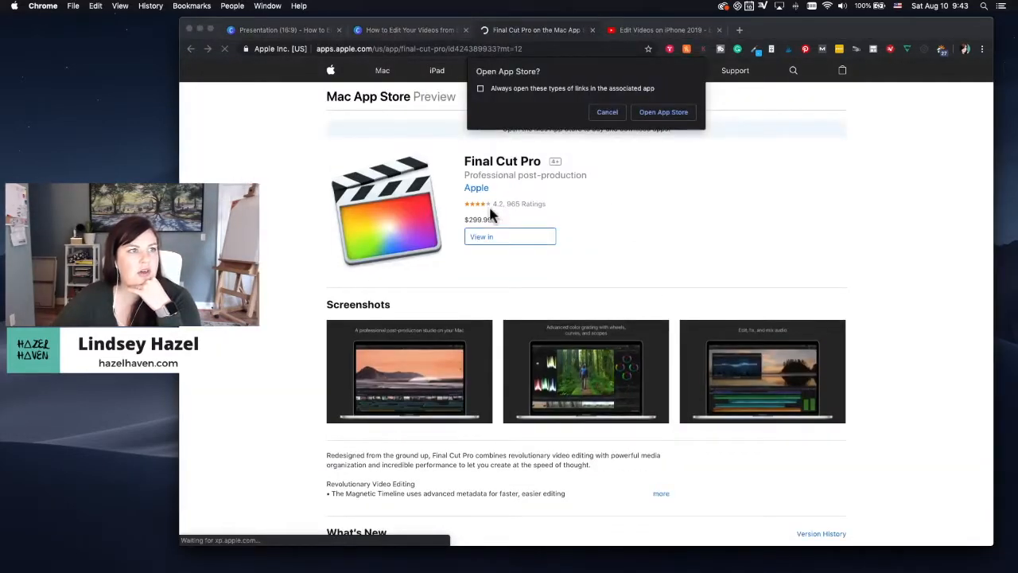
click(607, 113)
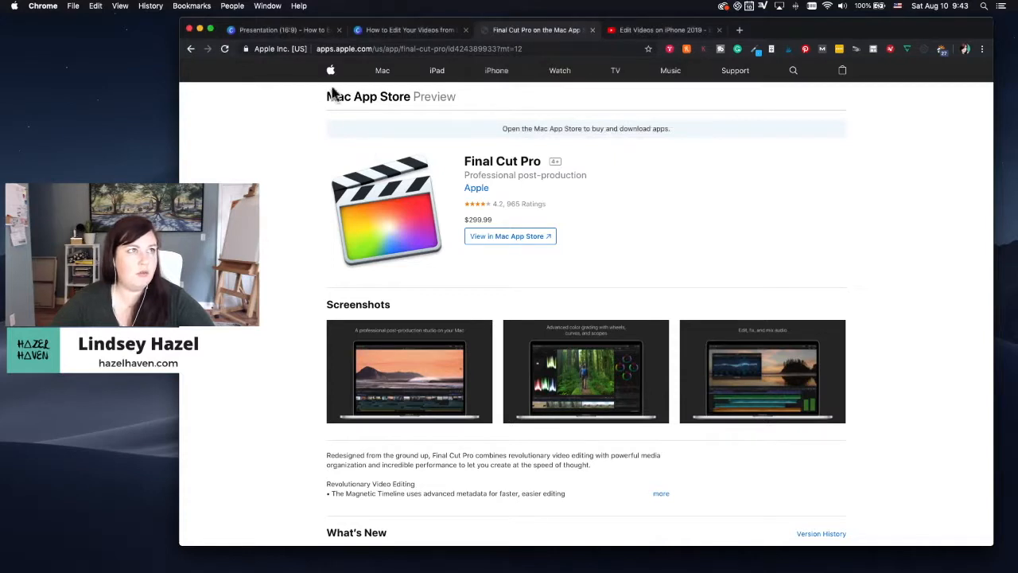
click(390, 49)
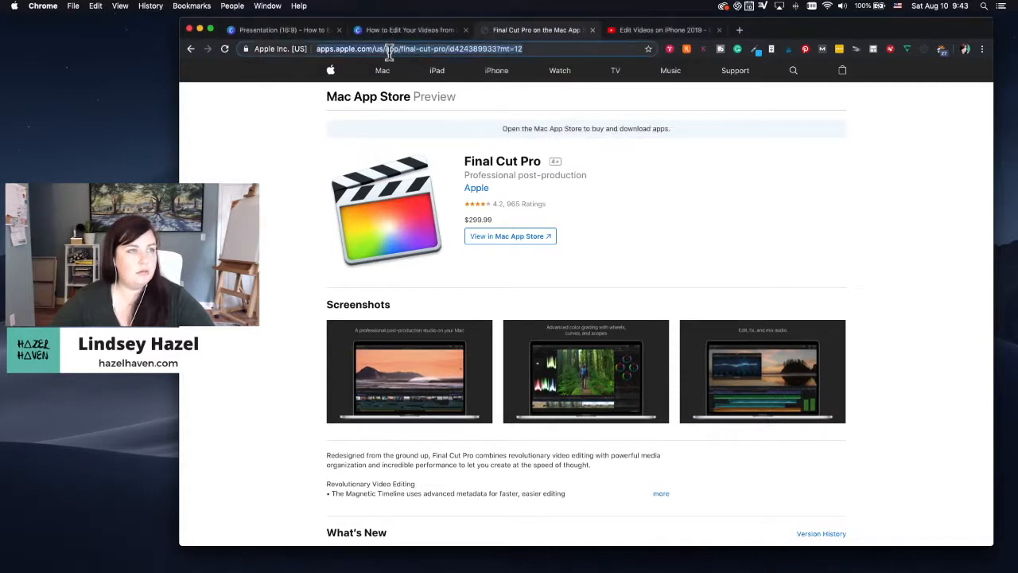
Go back to the Final Cut Pro search results and check the list of Mac editing apps in the Canva presentation.
click(190, 50)
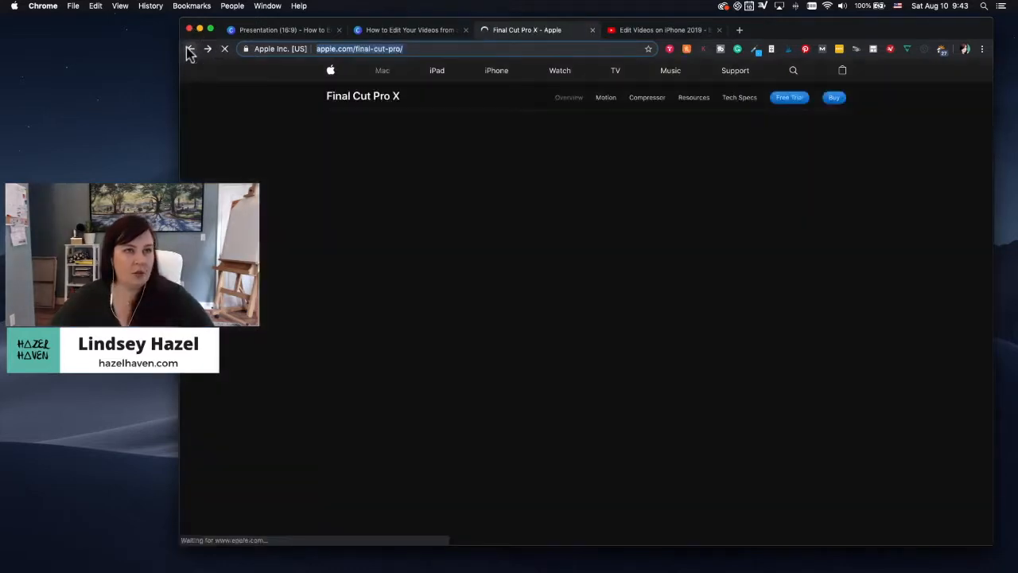
click(191, 49)
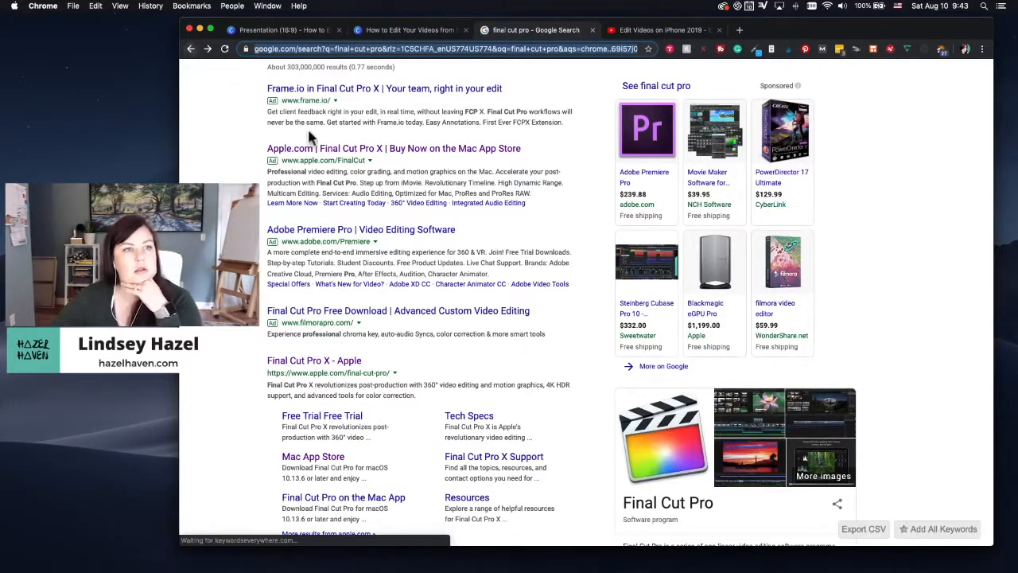
click(434, 30)
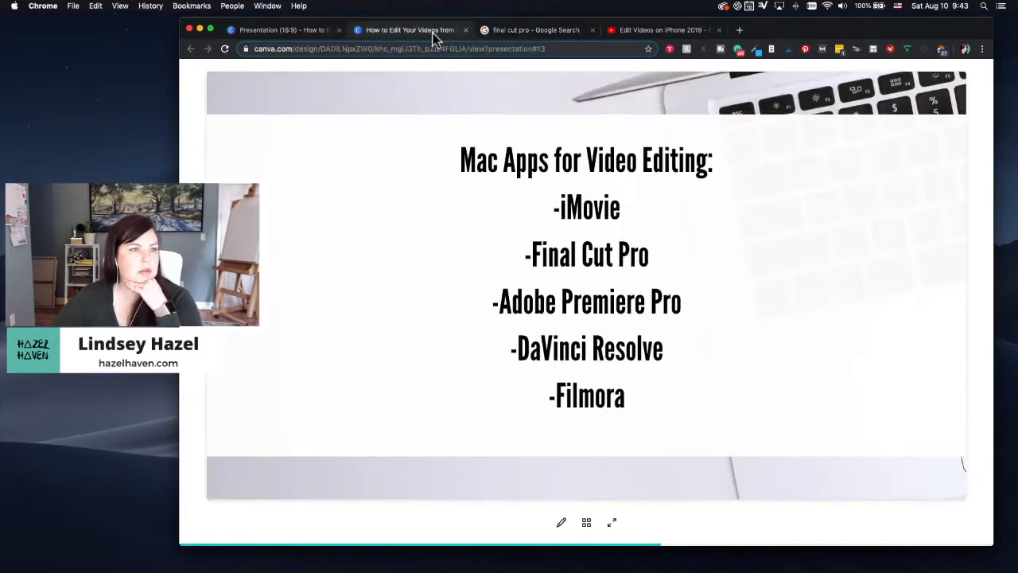
click(507, 32)
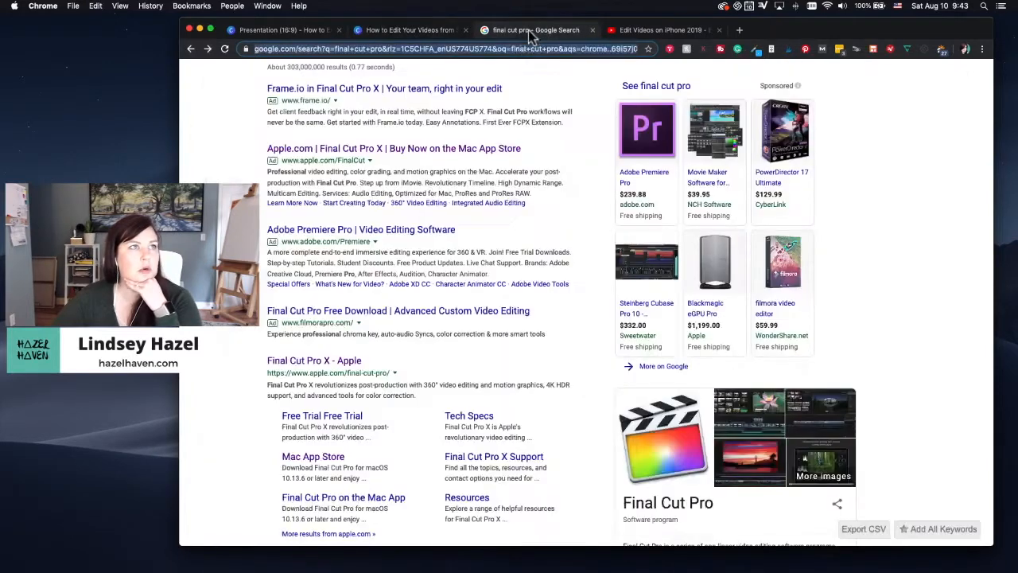
Search the web for "filmora mac".
click(475, 51)
text(filmora mac)
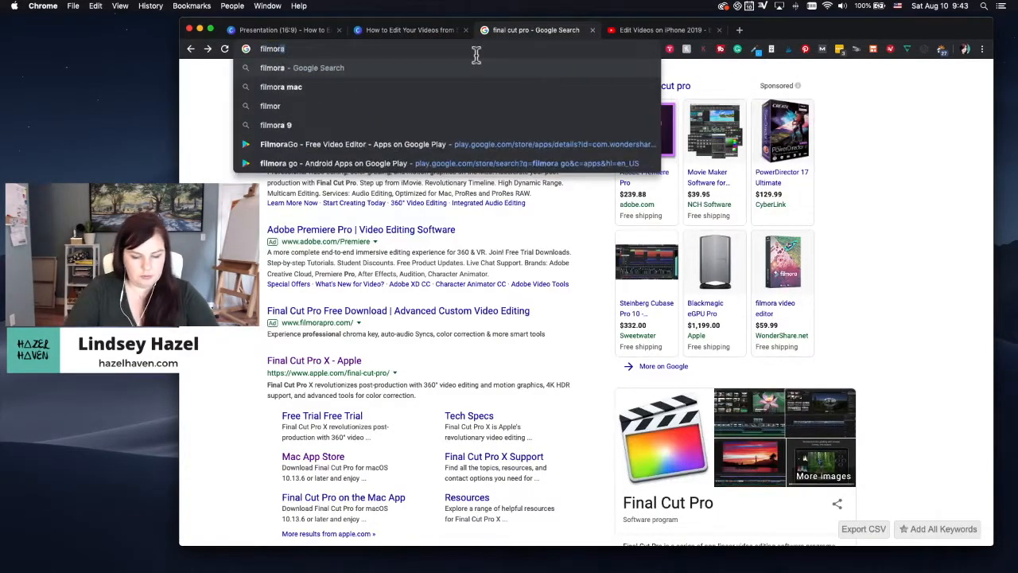
key(Return)
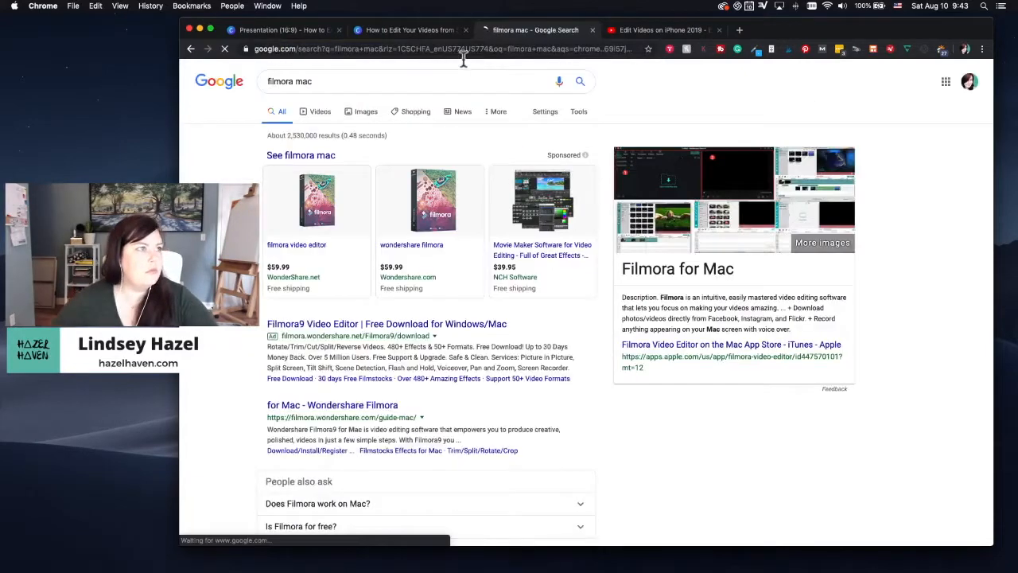
Shorten the search to "filmora" and open the official Wondershare Filmora website from the results.
click(295, 81)
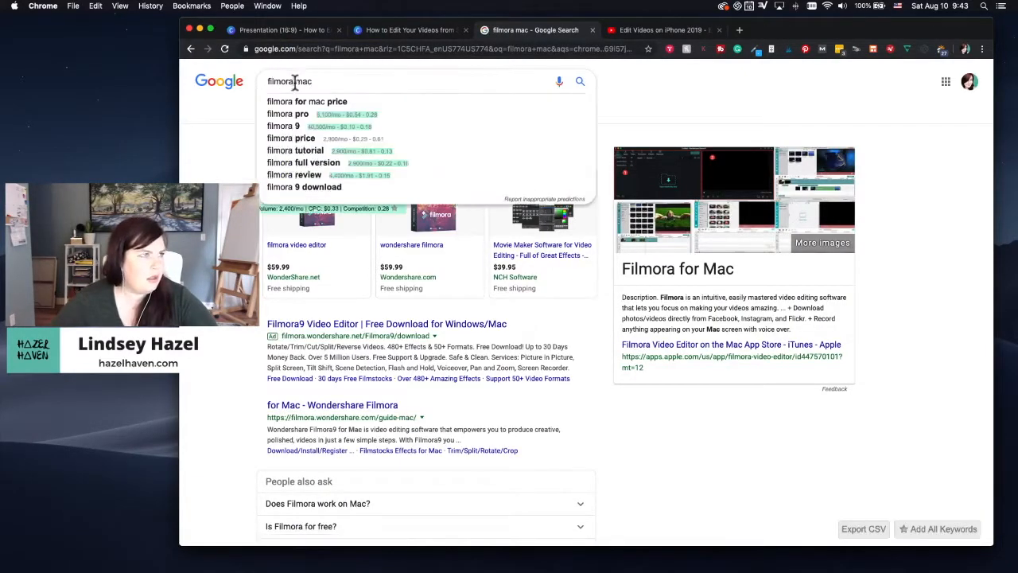
double_click(307, 81)
key(BackSpace)
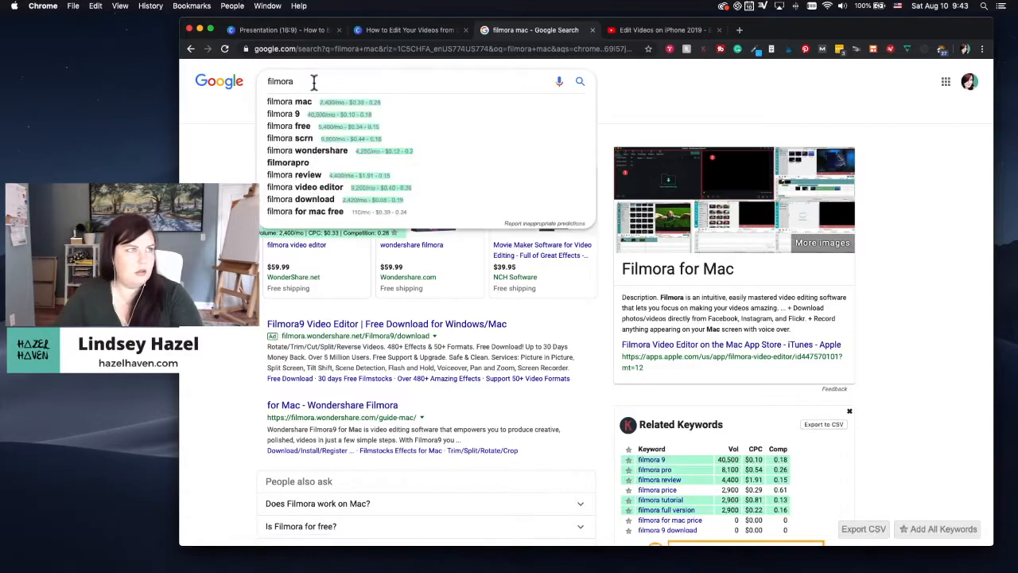
key(Return)
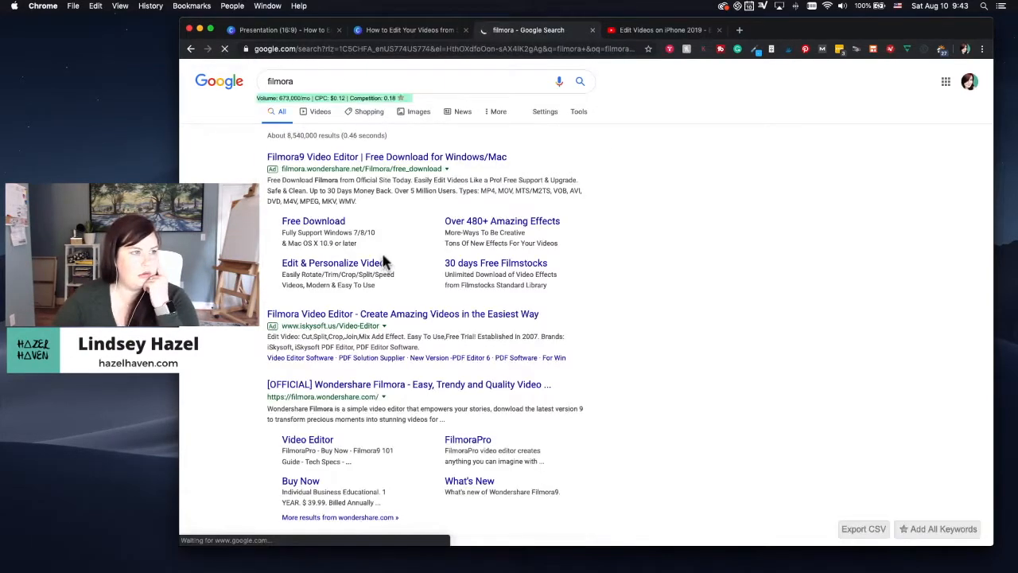
right_click(455, 386)
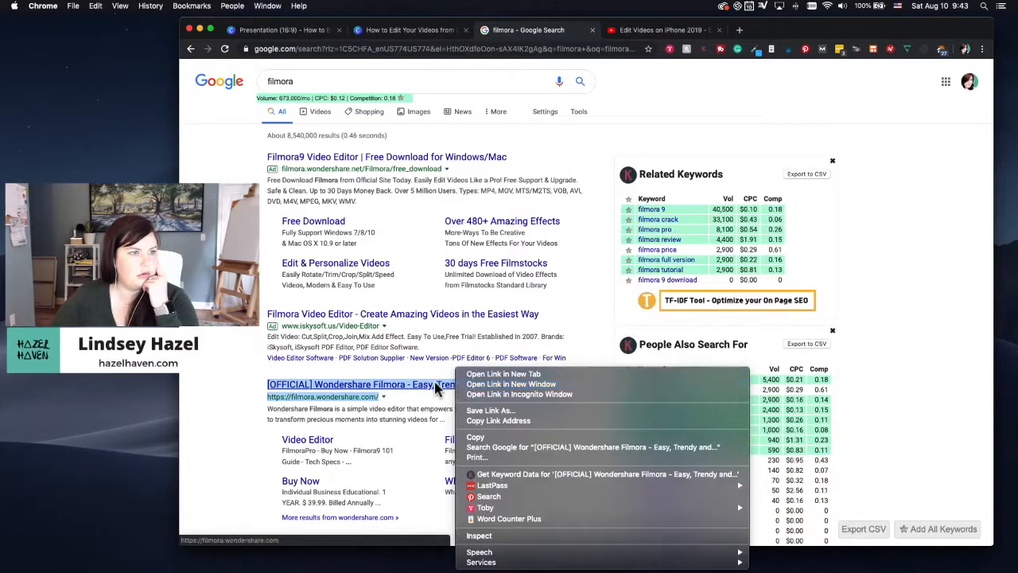
click(439, 386)
click(440, 388)
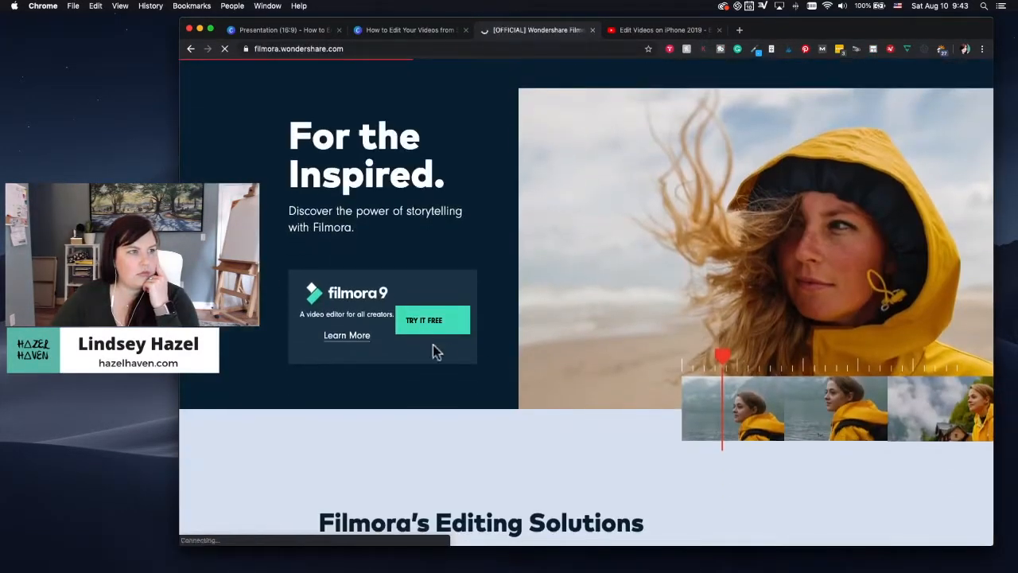
Look over the Filmora homepage and open the page with more information about Filmora9.
scroll(416, 374, down, 10)
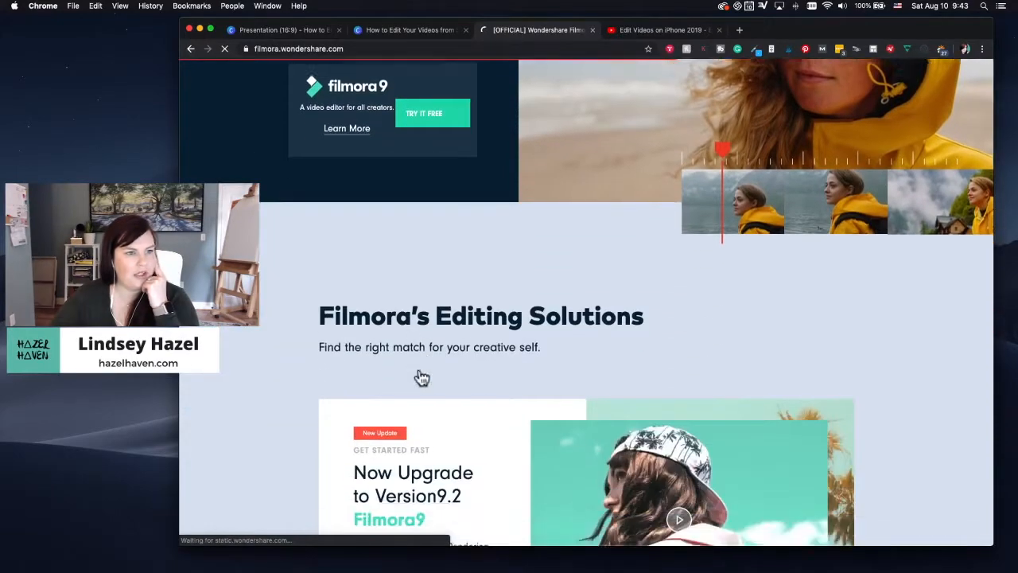
scroll(419, 375, down, 6)
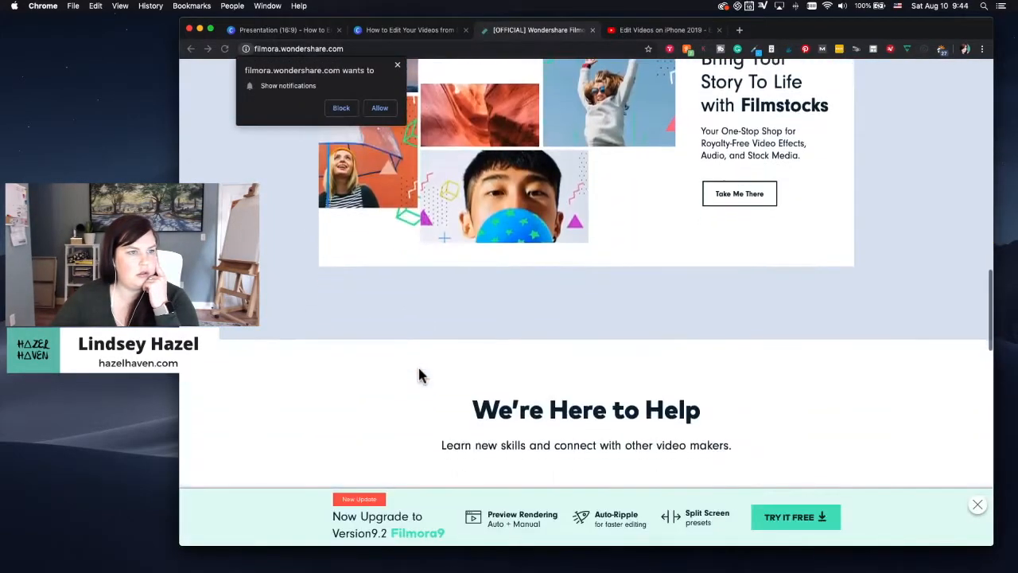
scroll(418, 364, up, 5)
scroll(417, 364, up, 10)
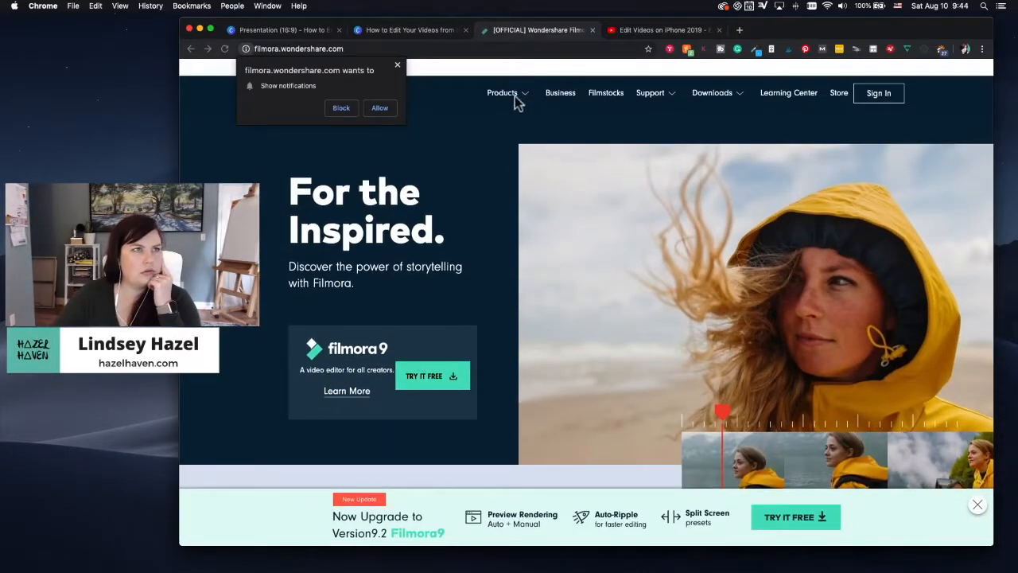
click(350, 392)
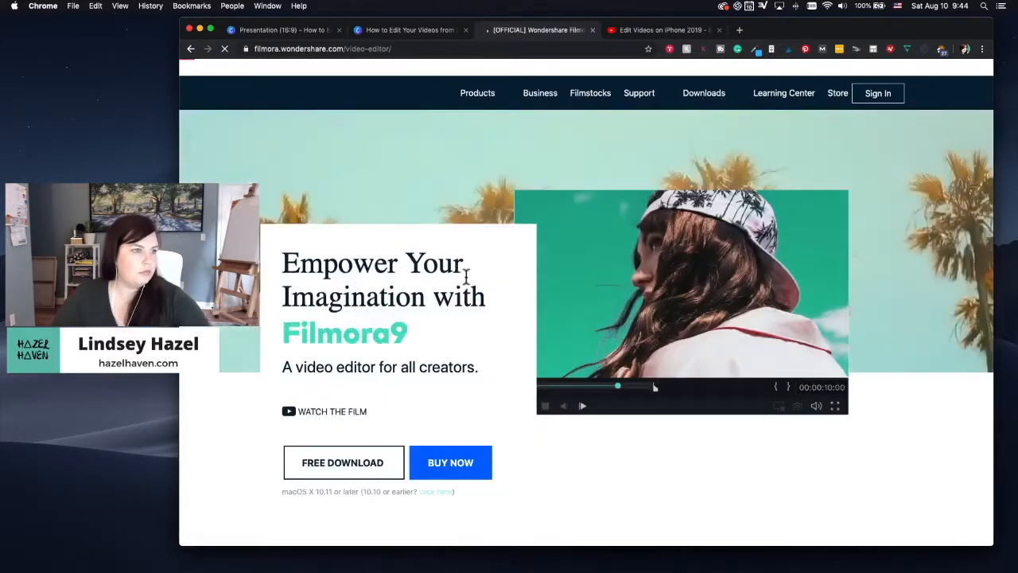
Dismiss the notification request on the Filmora9 page and open the purchase page for the Mac version.
scroll(481, 273, down, 2)
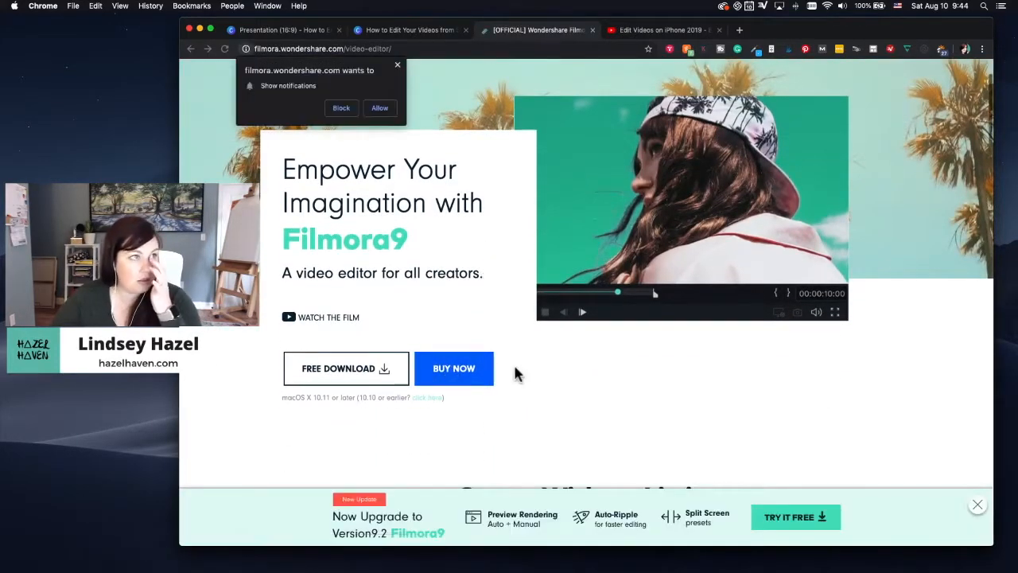
click(397, 66)
click(466, 387)
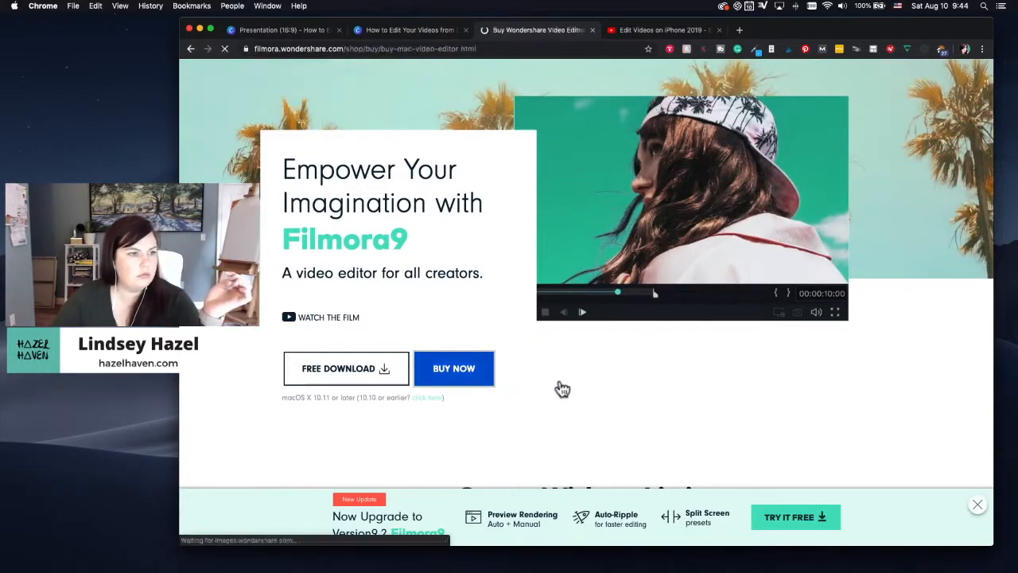
Compare the prices and included features of the 1 Year, Lifetime and Unlimited individual plans for Filmora9 on Mac.
scroll(473, 339, down, 3)
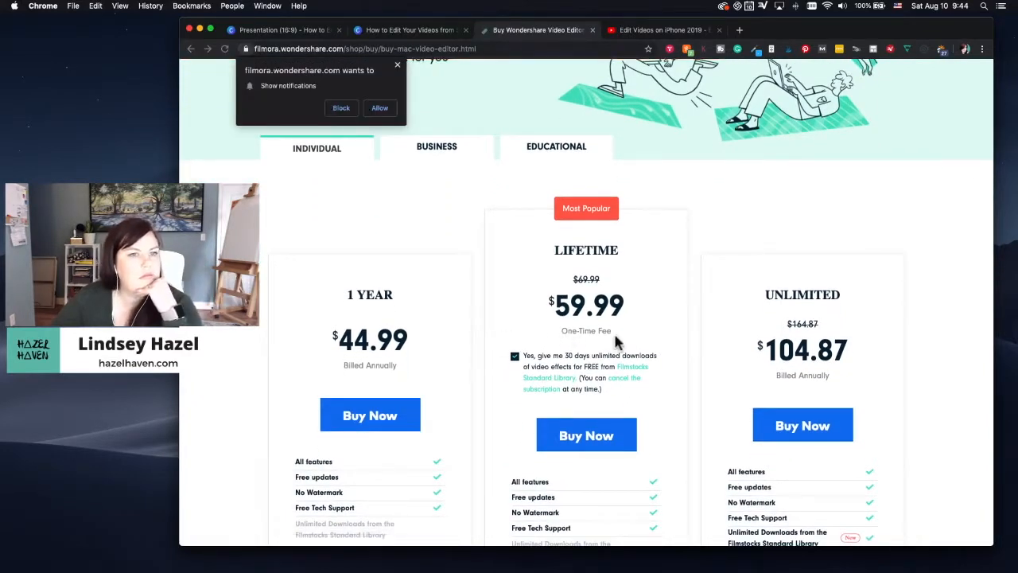
scroll(621, 342, down, 1)
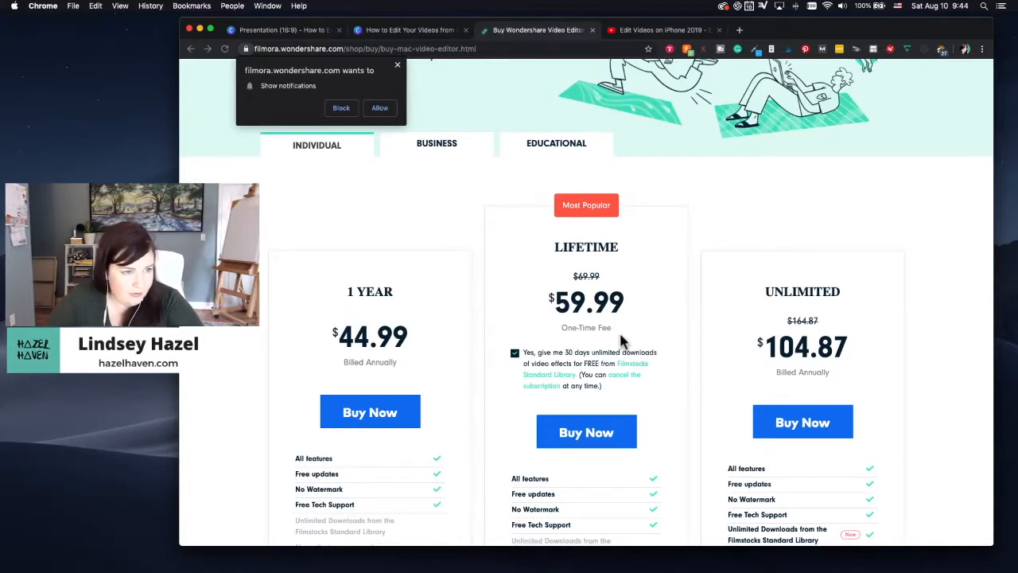
scroll(621, 342, down, 3)
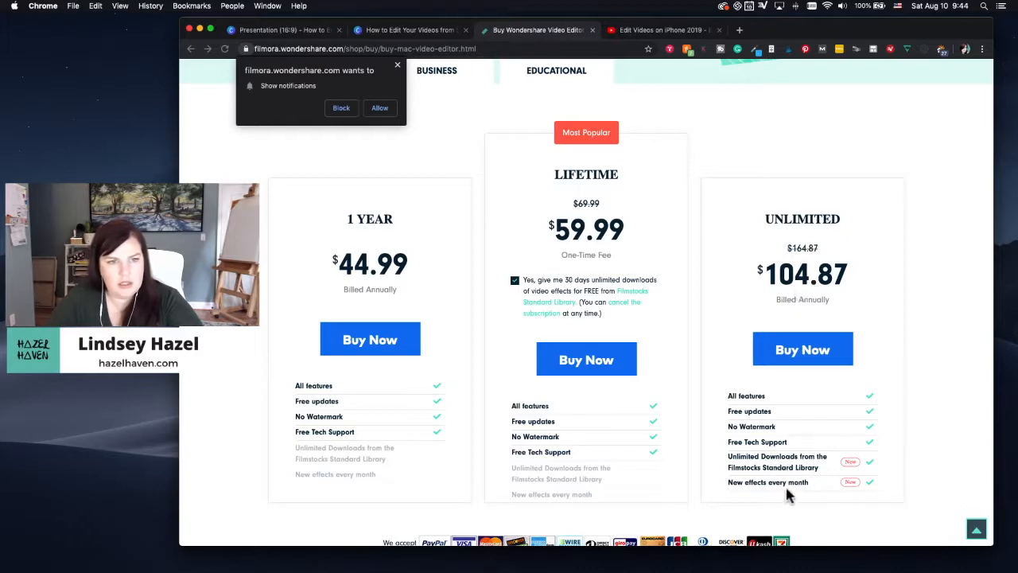
scroll(806, 488, down, 1)
scroll(805, 489, up, 5)
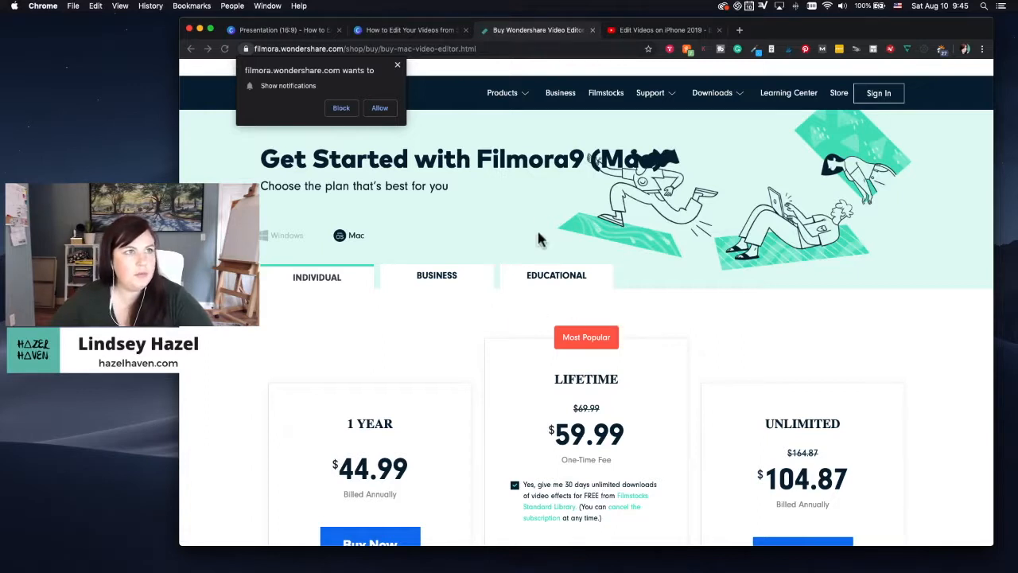
Return to the Canva presentation and advance to the slide listing PC apps for video editing.
click(373, 32)
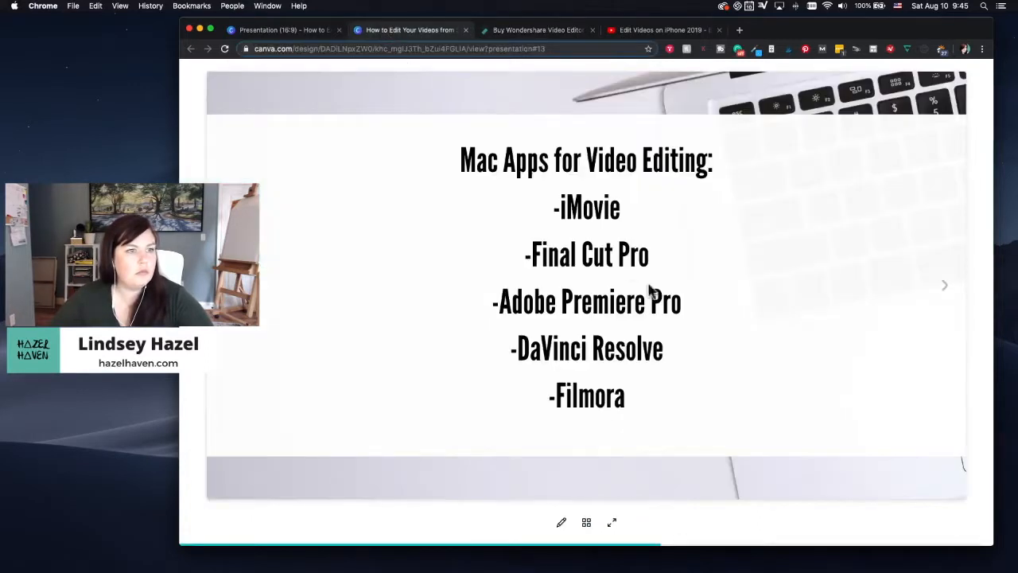
click(939, 289)
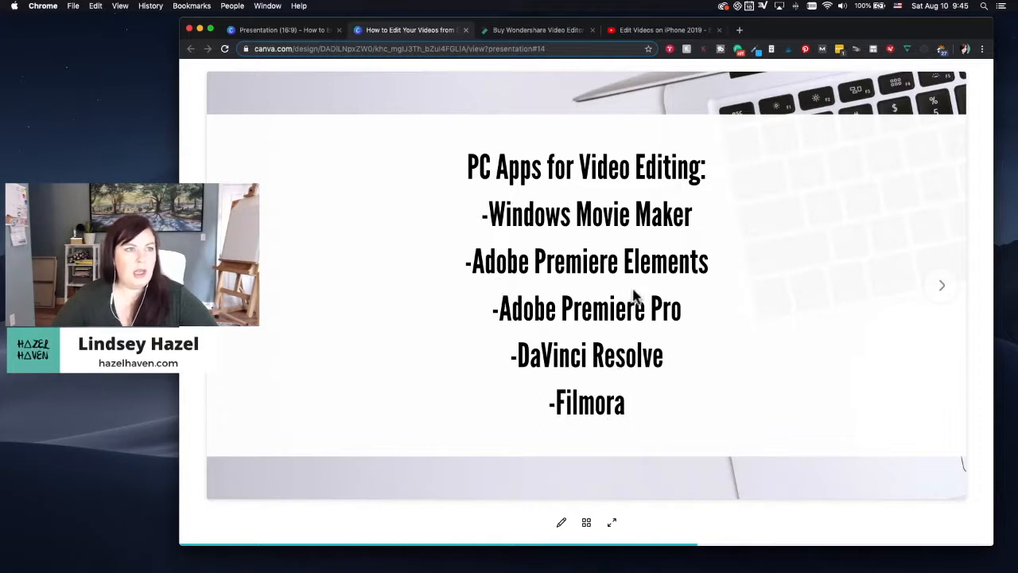
Search the web for "adobe premiere elements" from the Filmora page and open Adobe's official product page from the results.
click(557, 30)
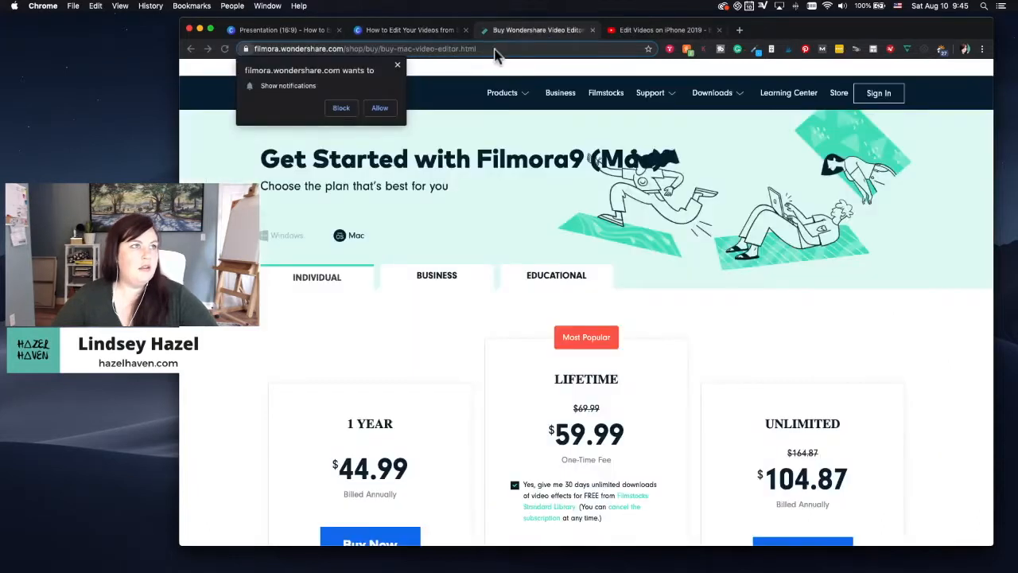
click(495, 48)
text(adobe)
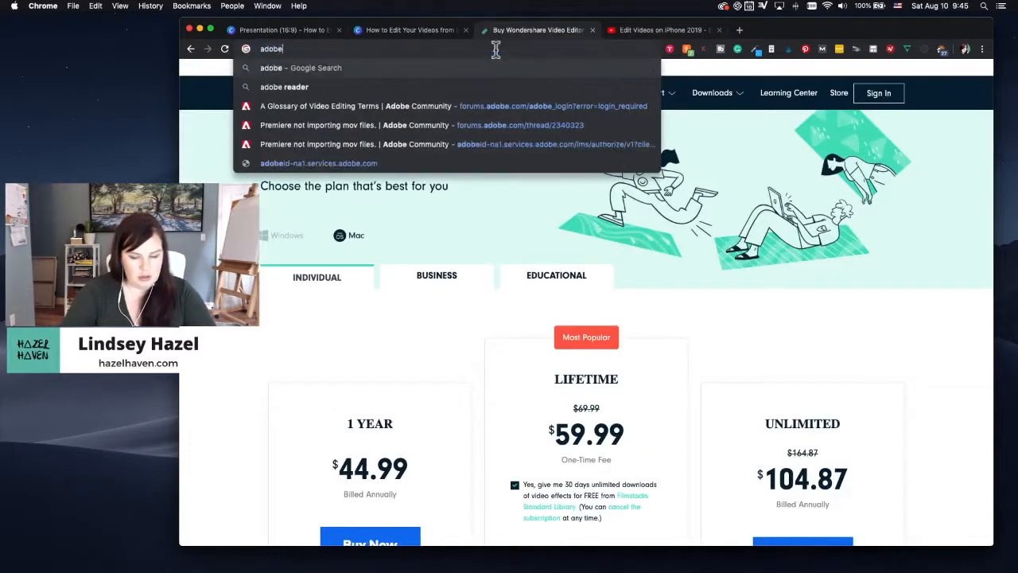
text( premiere)
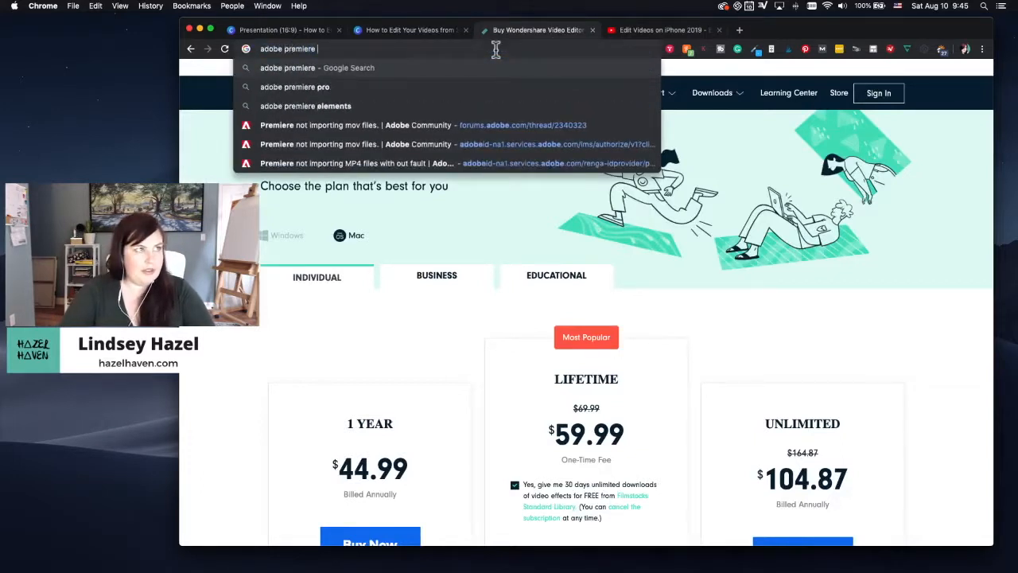
key(Down)
key(Down)
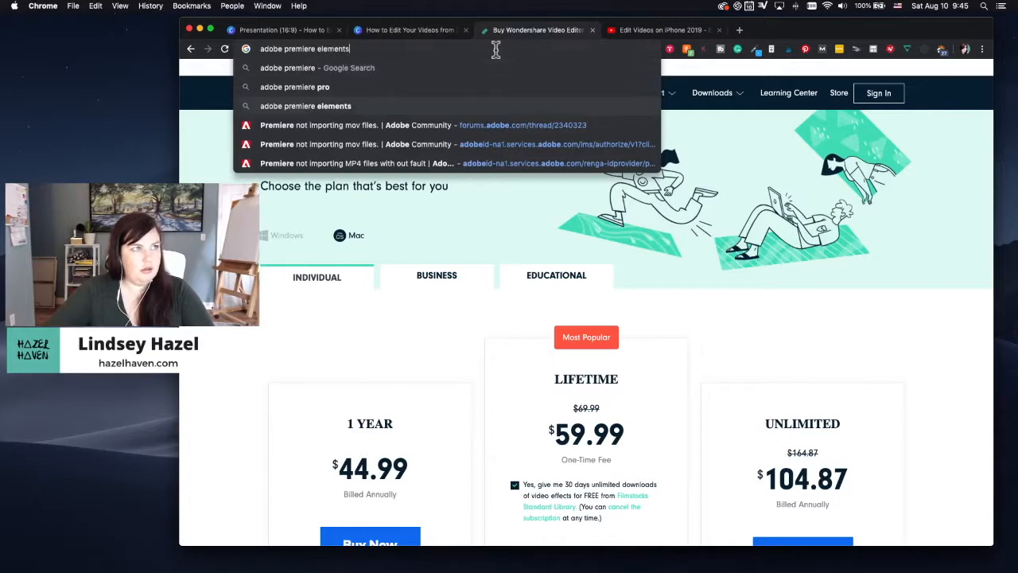
key(Return)
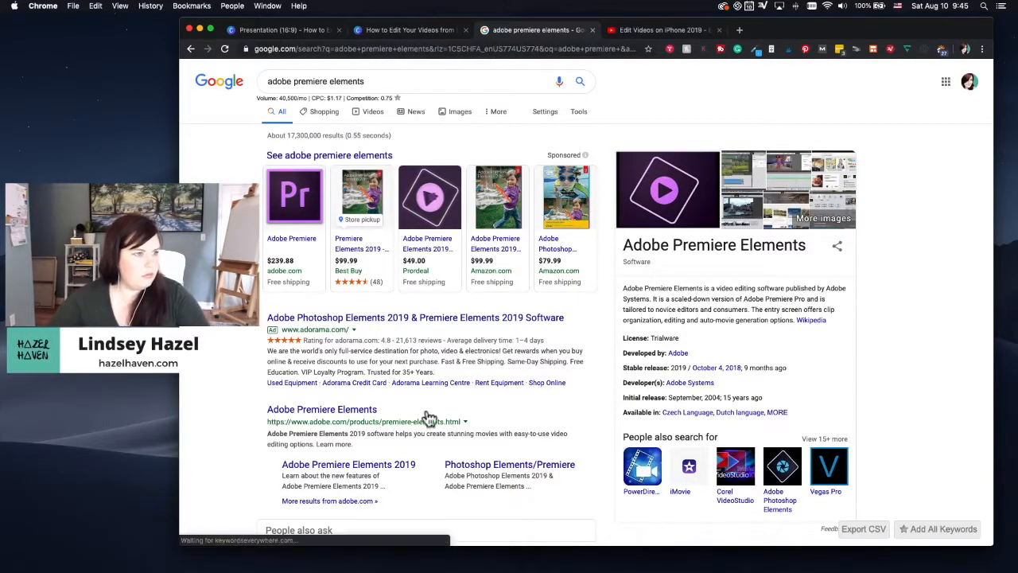
click(370, 421)
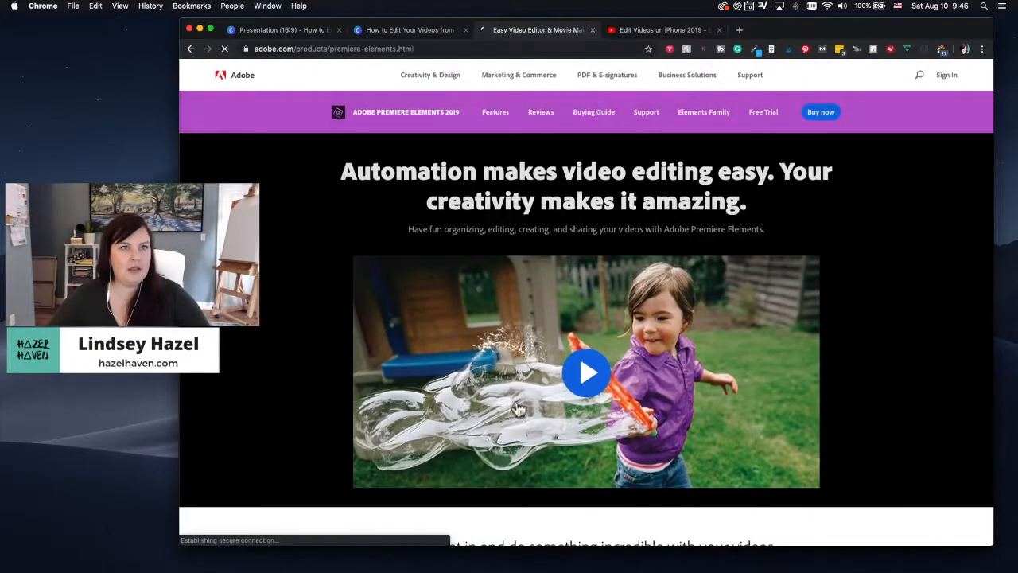
Examine the Premiere Elements 2019 product page, covering purchase prices, intelligent editing, creations, organization and sharing.
scroll(638, 284, down, 1)
scroll(638, 284, down, 5)
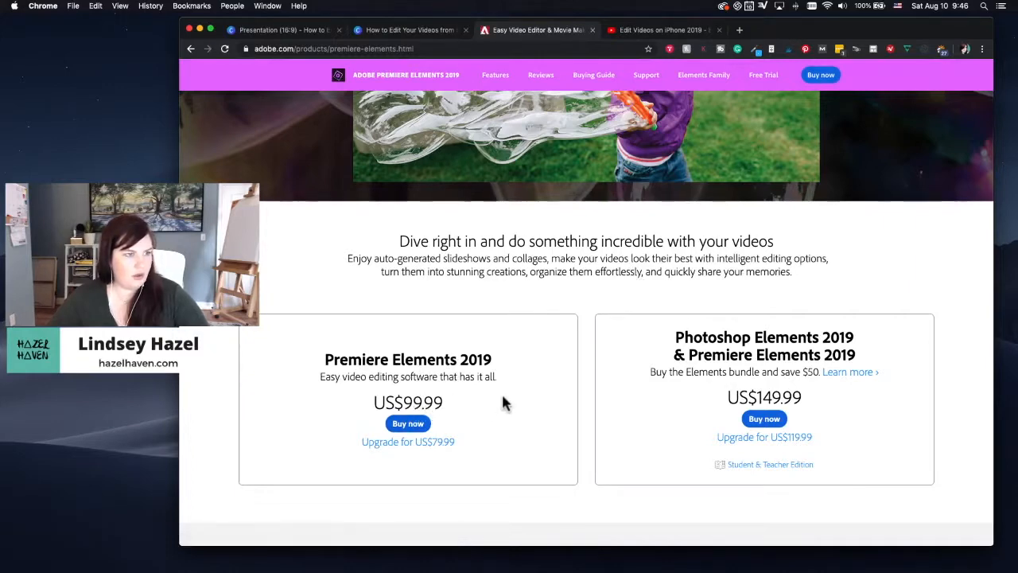
scroll(502, 404, down, 4)
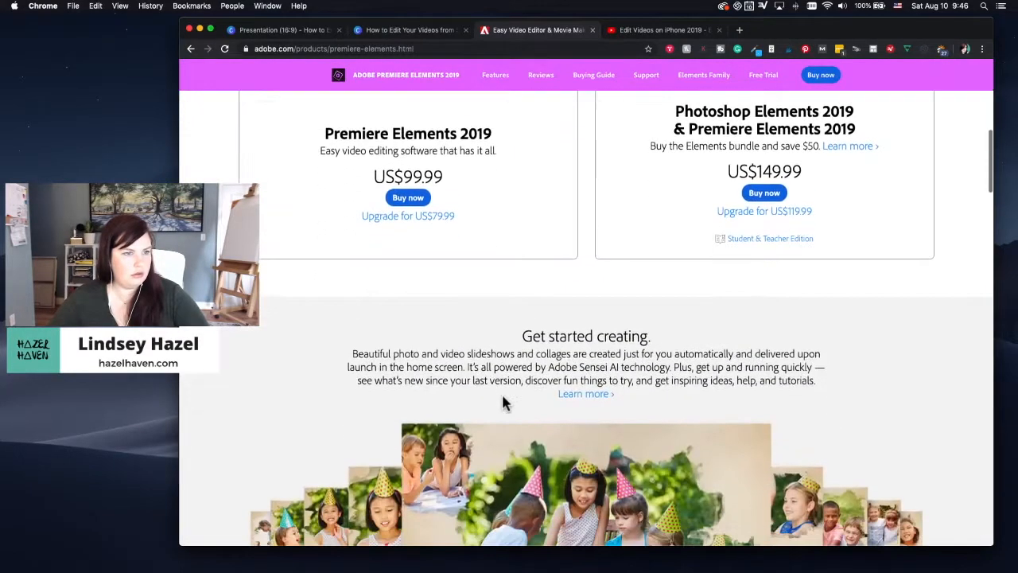
scroll(502, 404, down, 10)
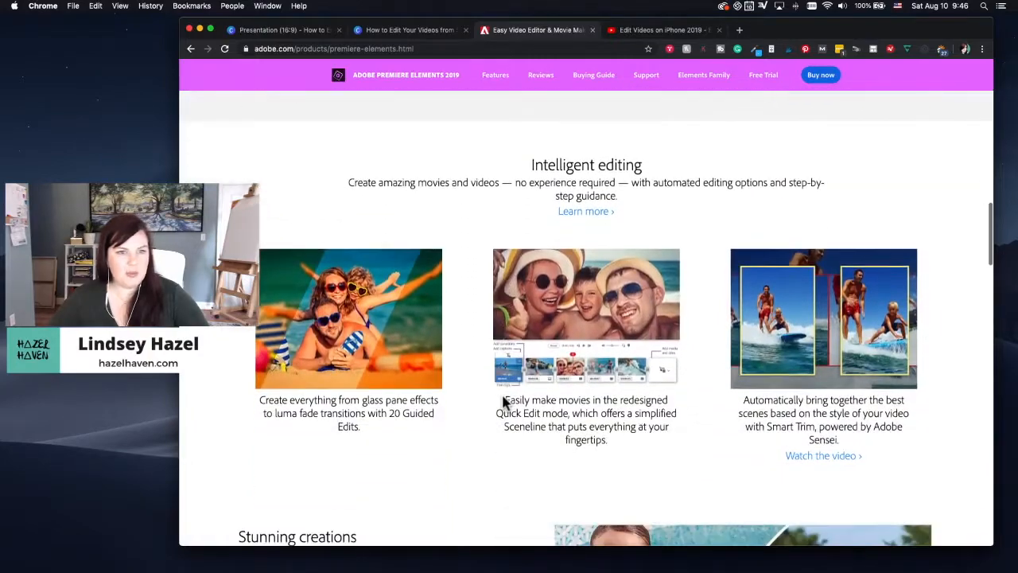
scroll(503, 404, down, 7)
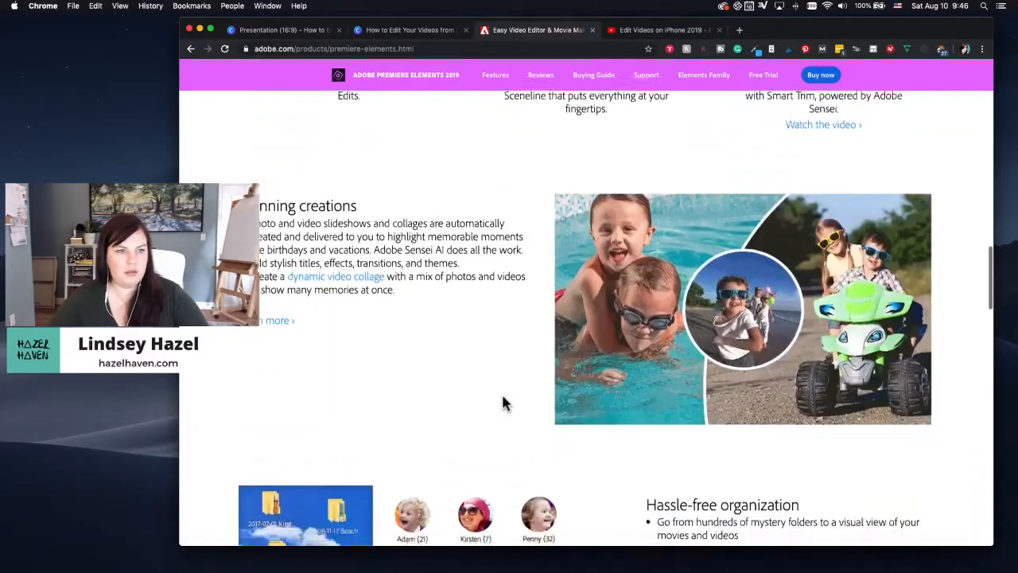
scroll(502, 400, down, 1)
scroll(501, 400, down, 2)
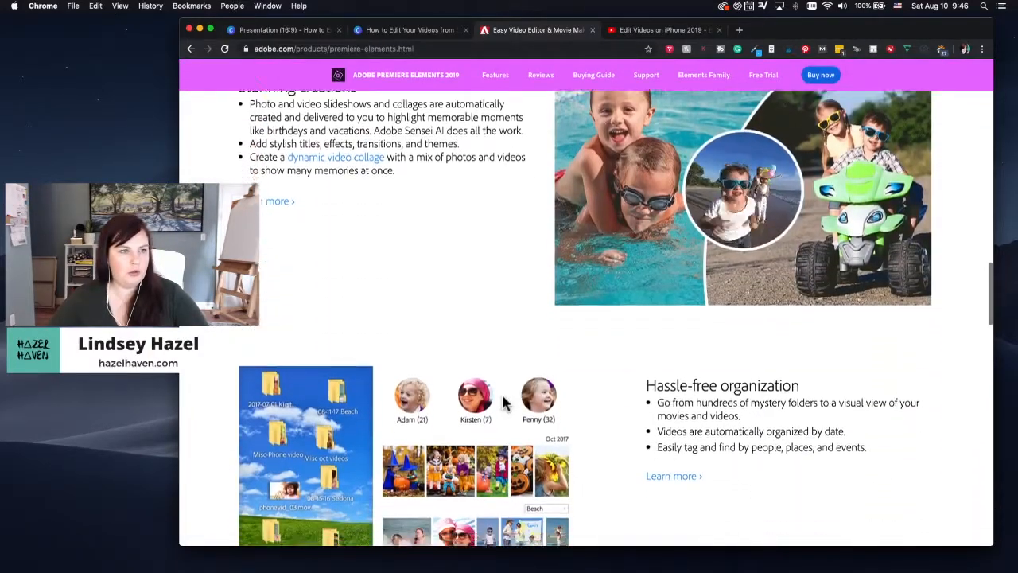
scroll(502, 403, down, 5)
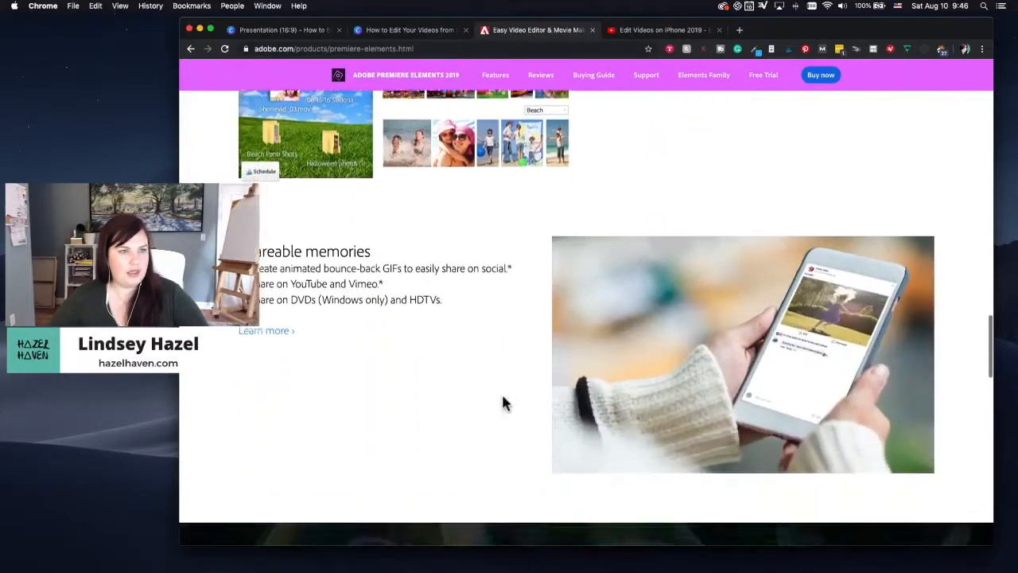
scroll(501, 404, down, 3)
Open the Features page of Adobe Premiere Elements 2019.
scroll(502, 402, up, 14)
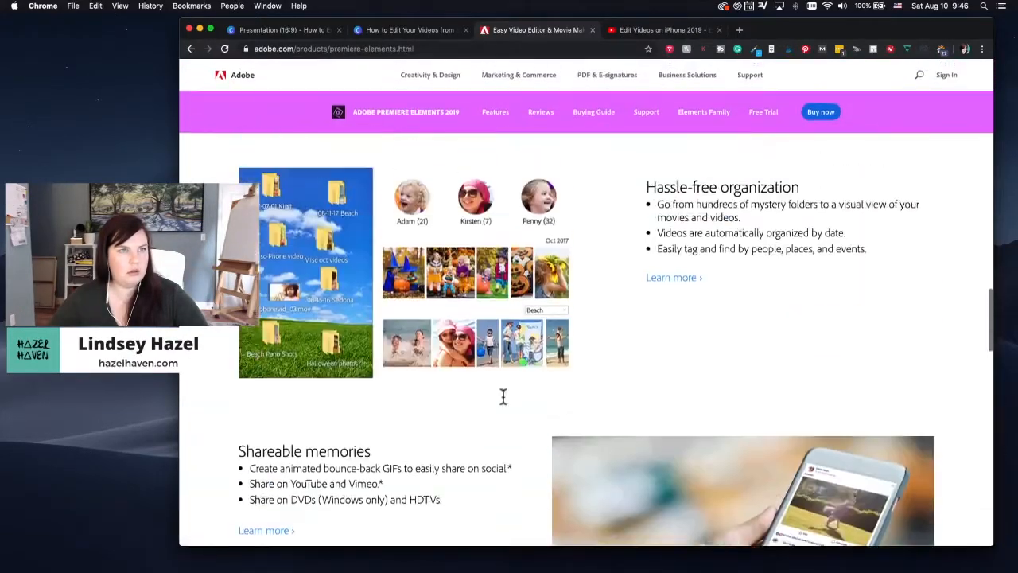
scroll(502, 403, up, 12)
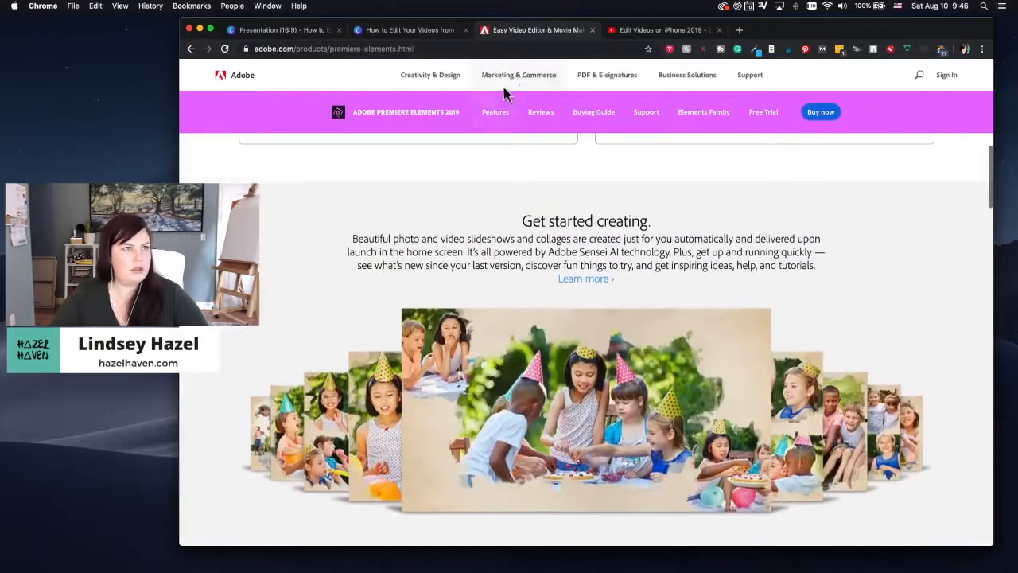
click(495, 116)
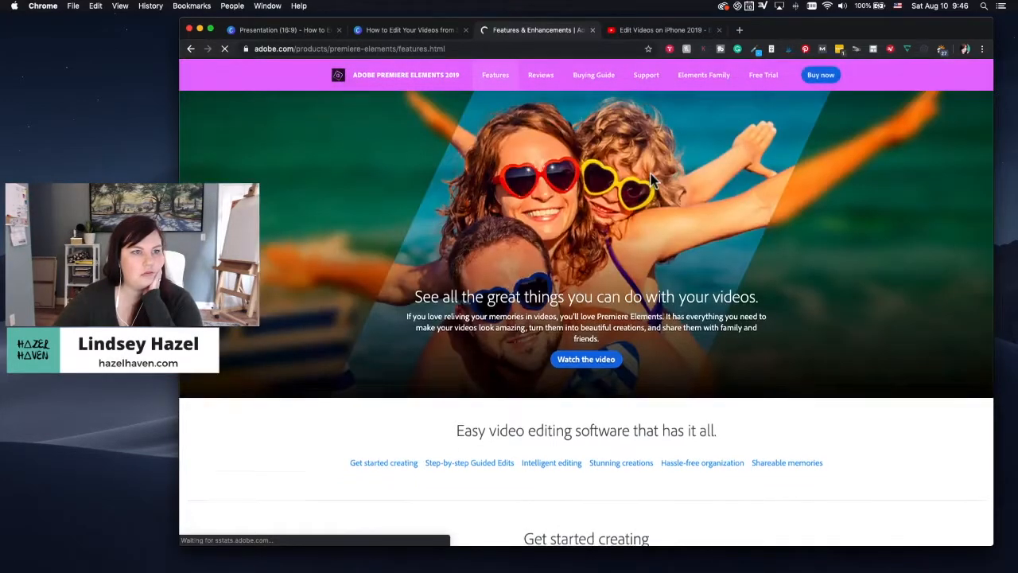
Examine the Premiere Elements features, including the step-by-step Guided Edits, intelligent editing and stunning creations sections.
scroll(650, 181, down, 5)
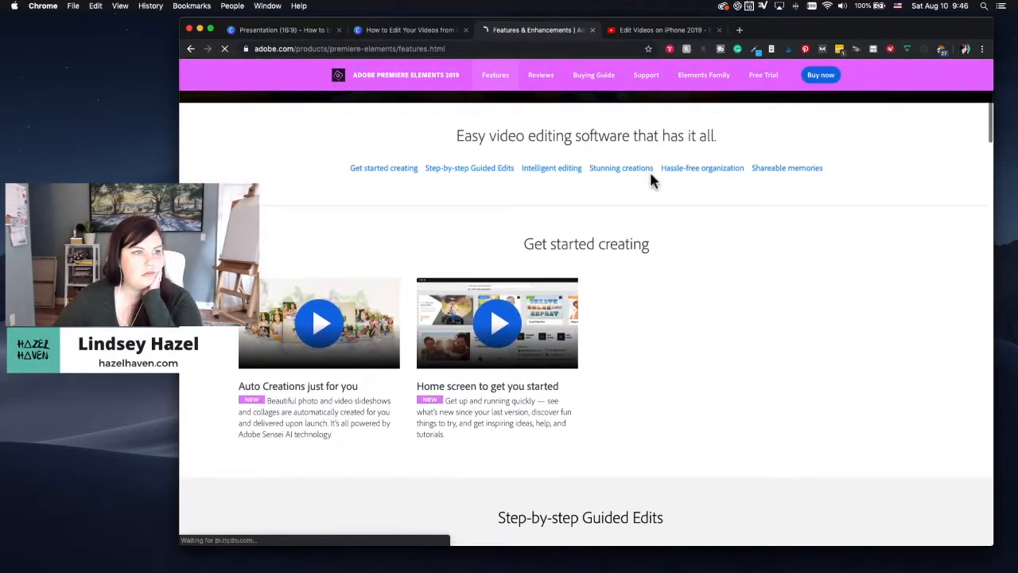
scroll(650, 182, down, 4)
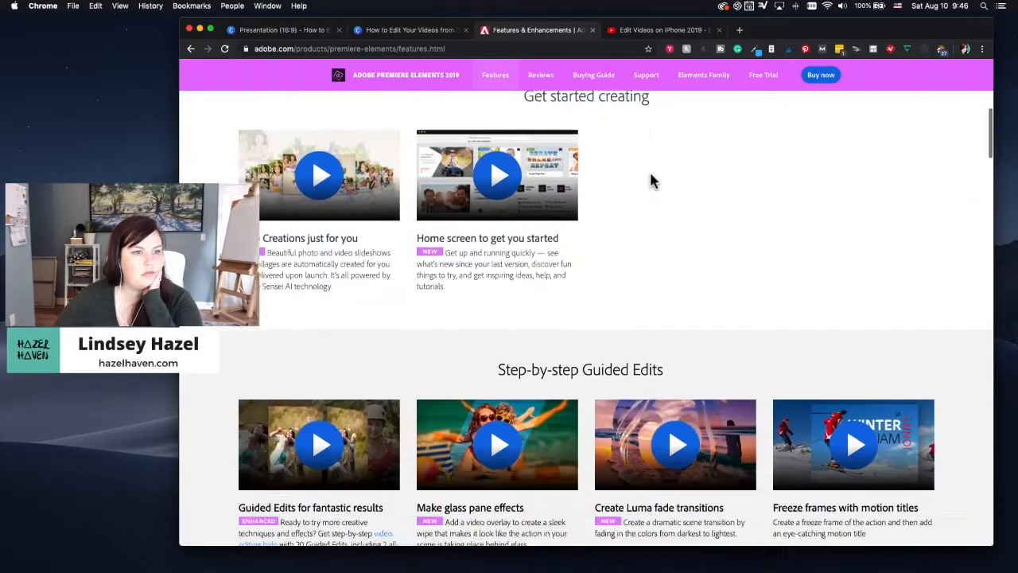
scroll(650, 181, down, 2)
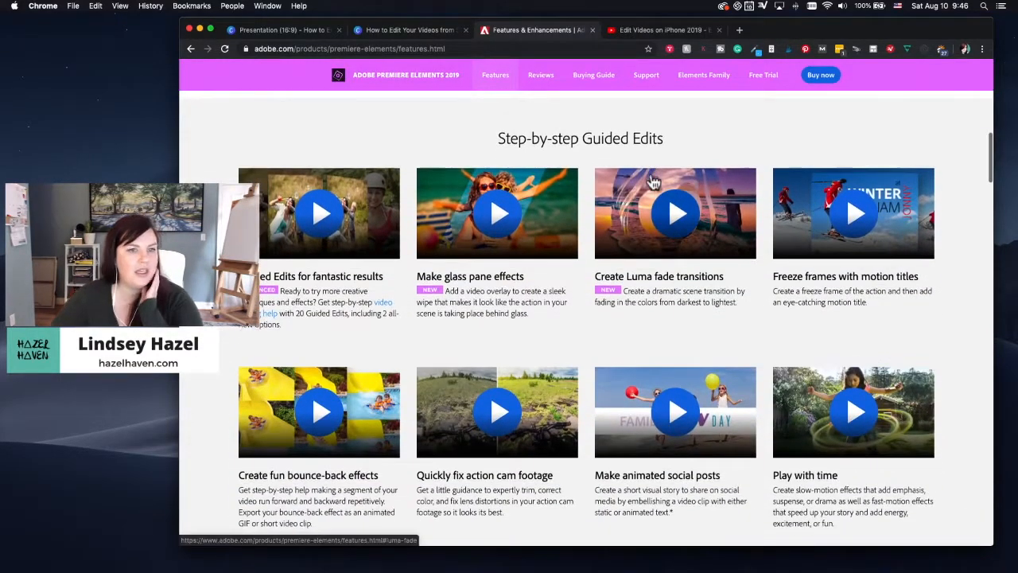
scroll(652, 182, down, 3)
scroll(664, 172, down, 5)
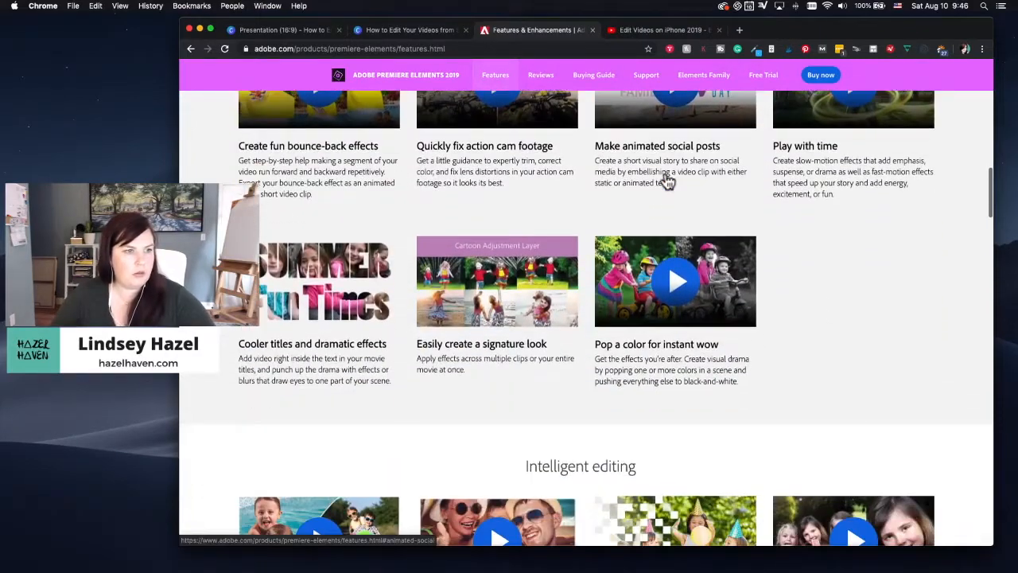
scroll(664, 172, down, 7)
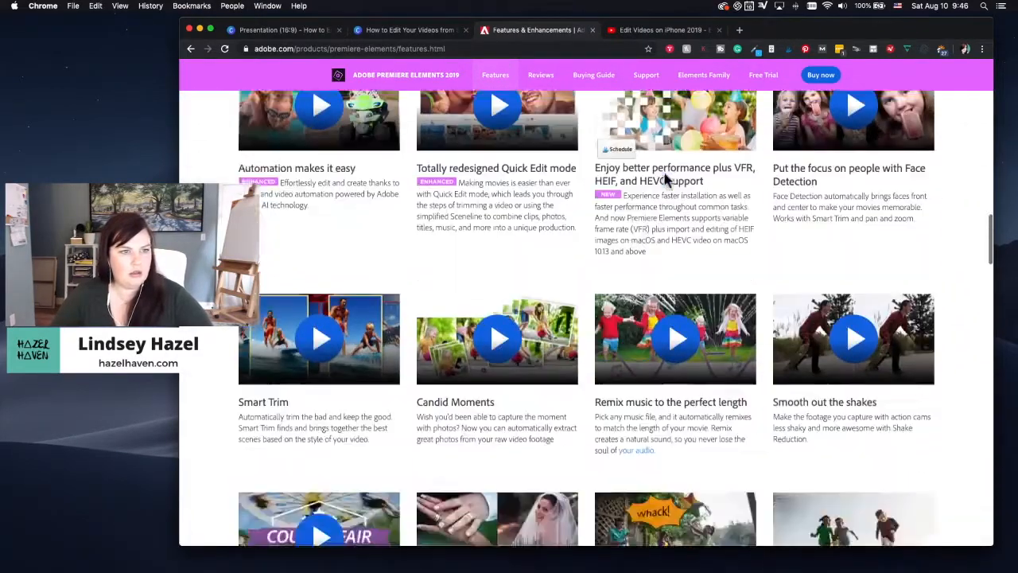
scroll(667, 181, down, 3)
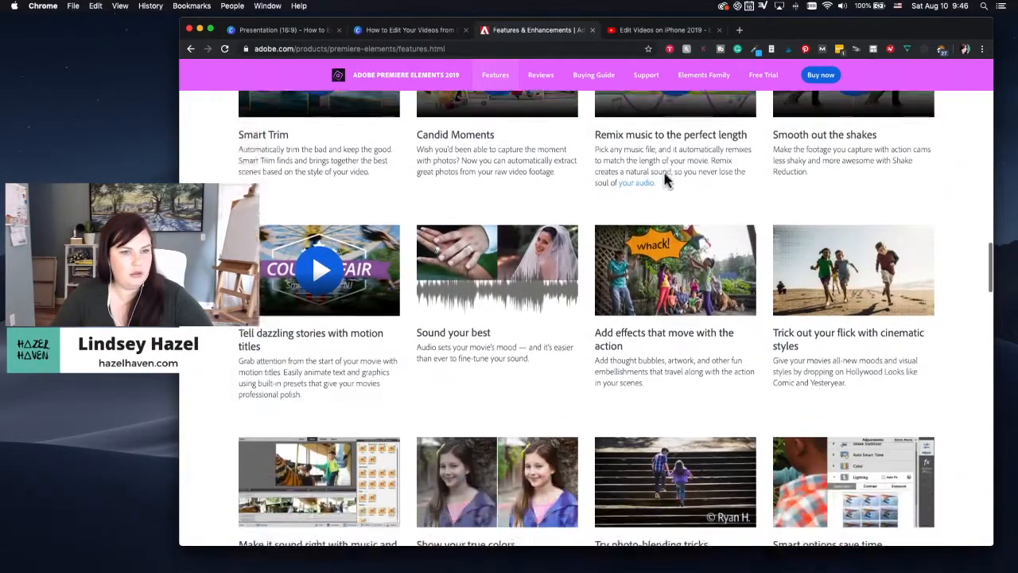
scroll(666, 177, down, 2)
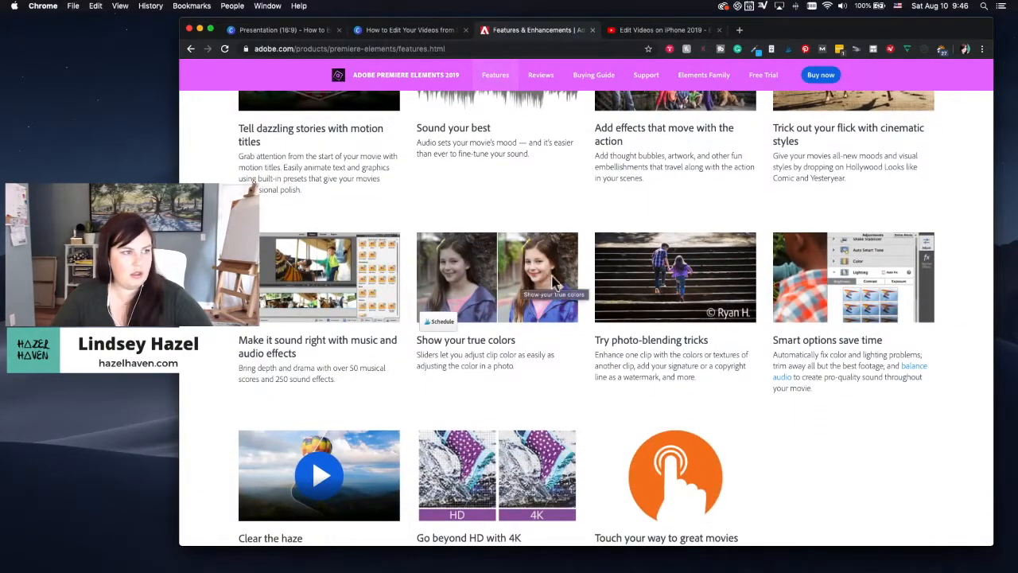
scroll(549, 283, down, 2)
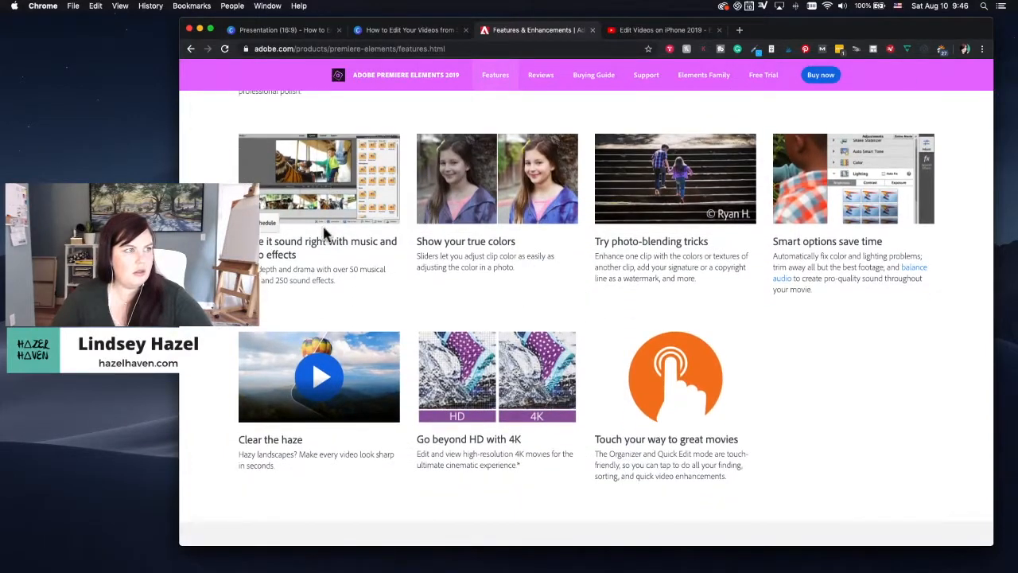
scroll(509, 268, down, 6)
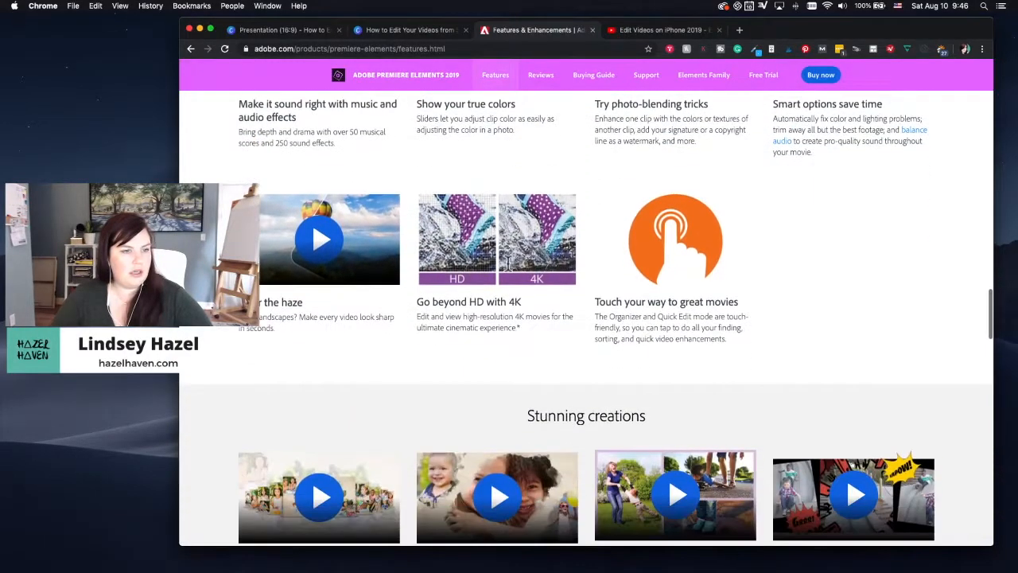
scroll(512, 270, down, 15)
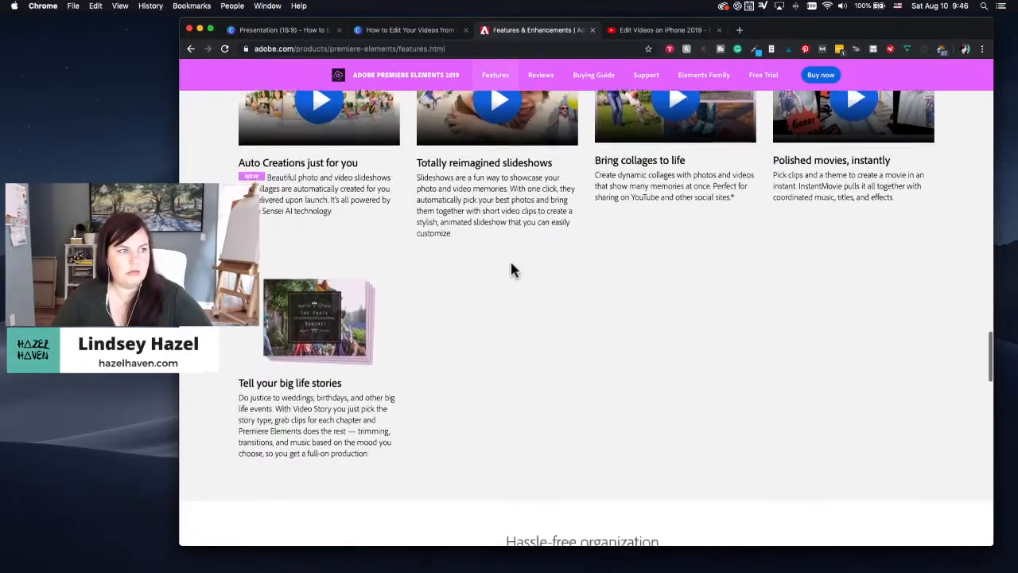
Open the free trial download for Adobe Premiere Elements from the Features page.
scroll(512, 270, up, 10)
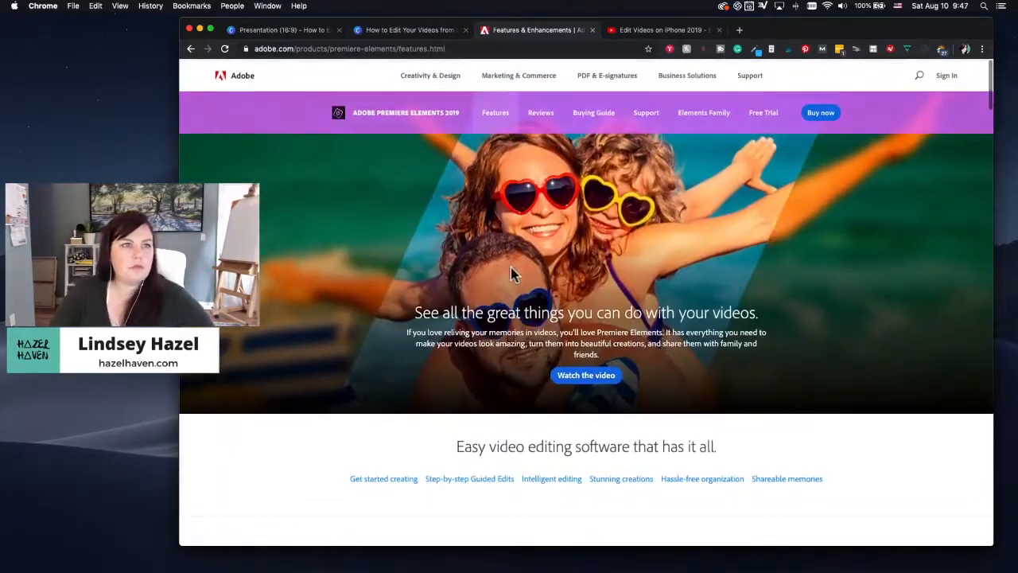
click(763, 116)
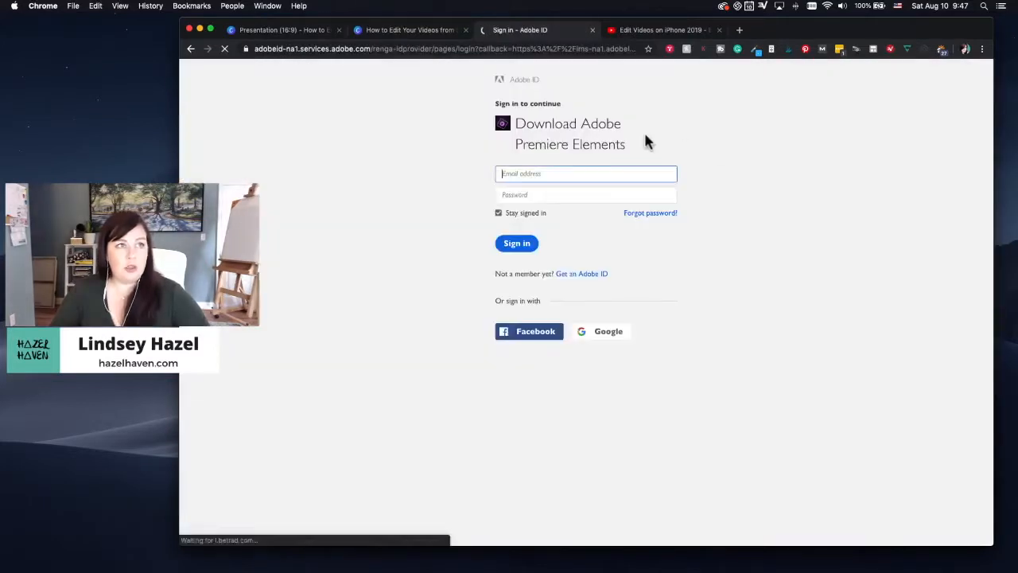
Return to the Canva presentation and show the PC Apps for Video Editing slide after a look at the Questions slide.
click(418, 33)
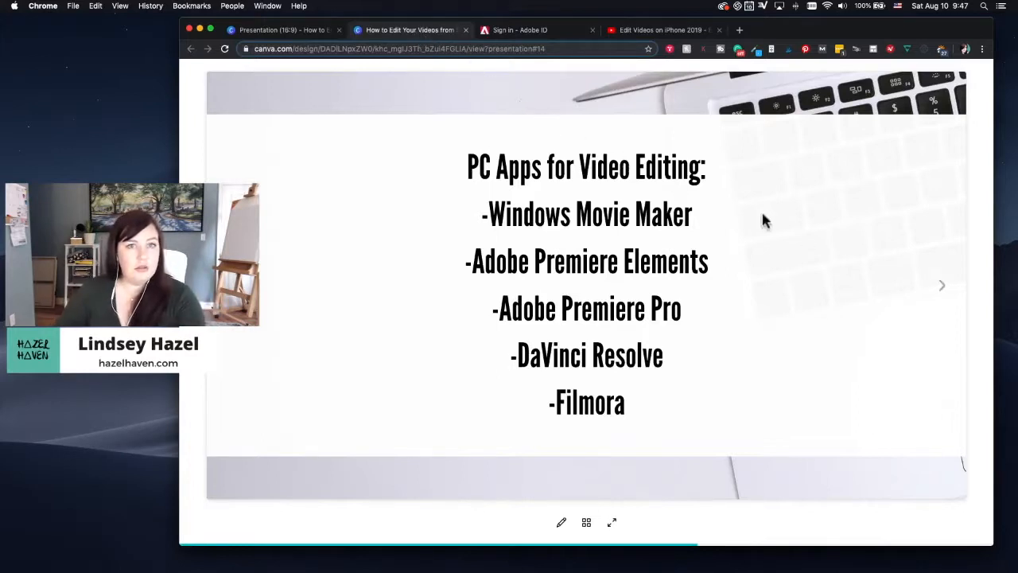
click(939, 288)
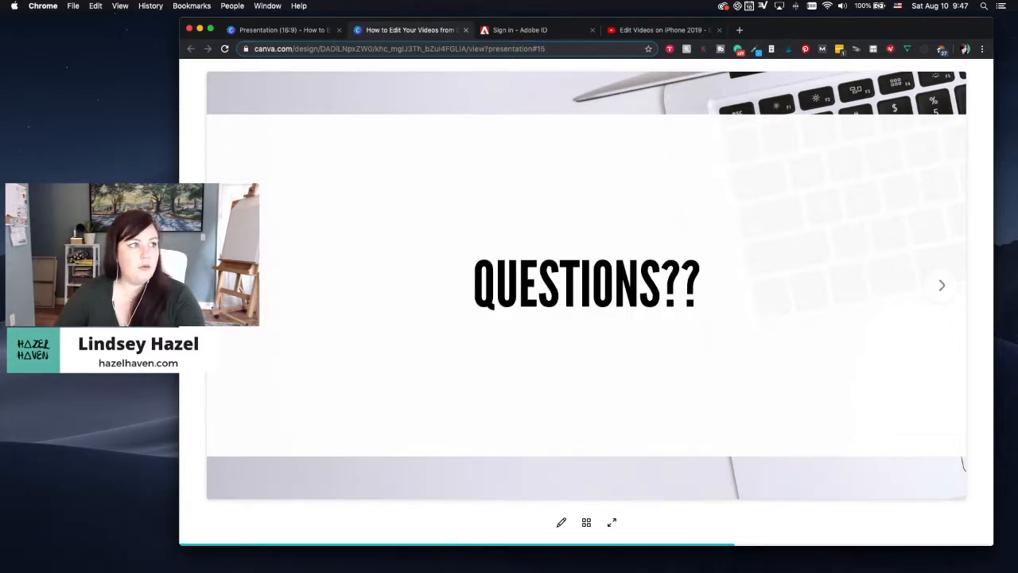
key(Left)
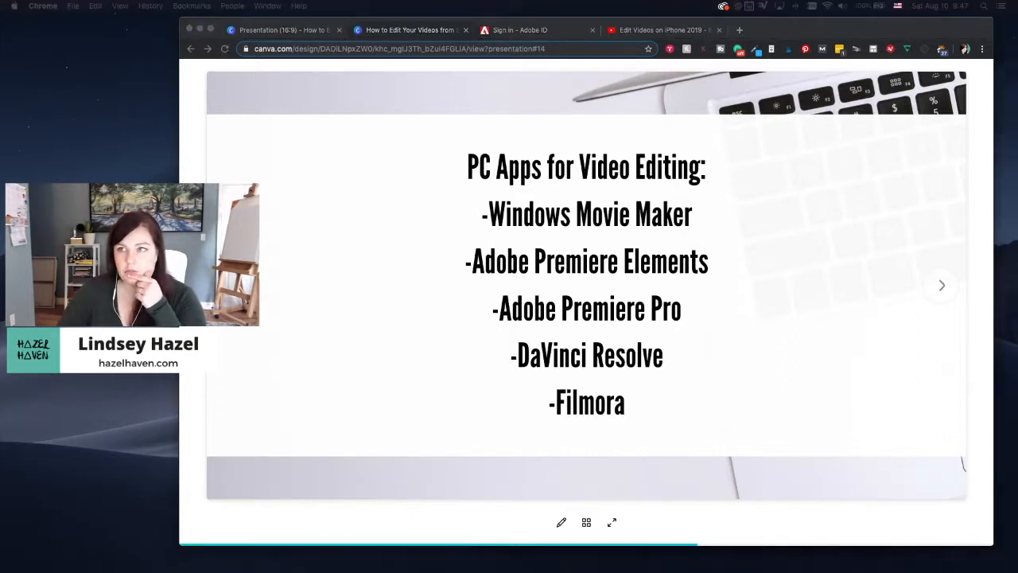
Switch to the My Movie 5 project in iMovie and skim its timeline back to the start.
drag(1017, 151, 379, 91)
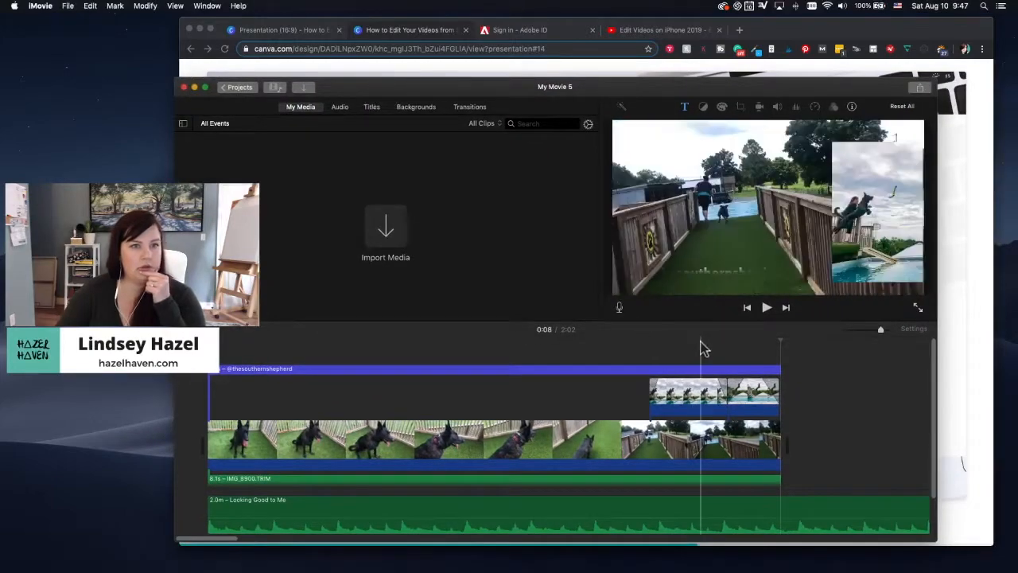
drag(776, 340, 223, 340)
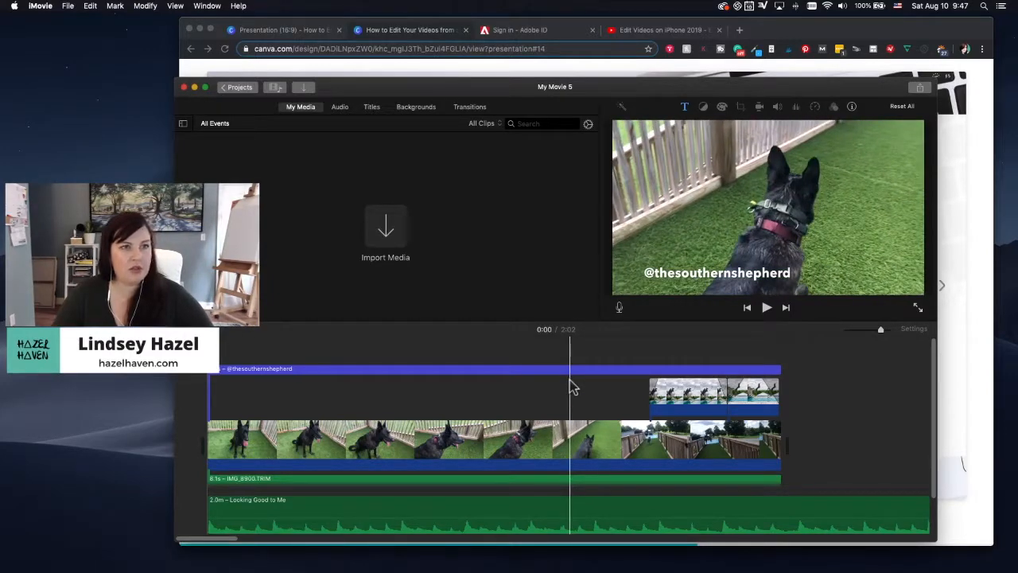
Look at the media import window, close it, and show the project media of My Movie 5.
click(389, 231)
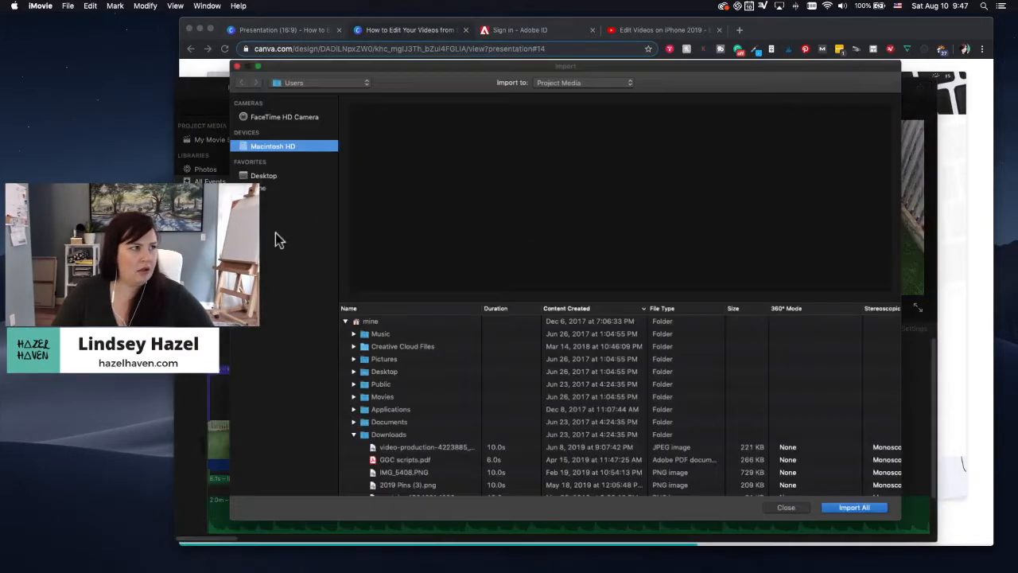
click(237, 66)
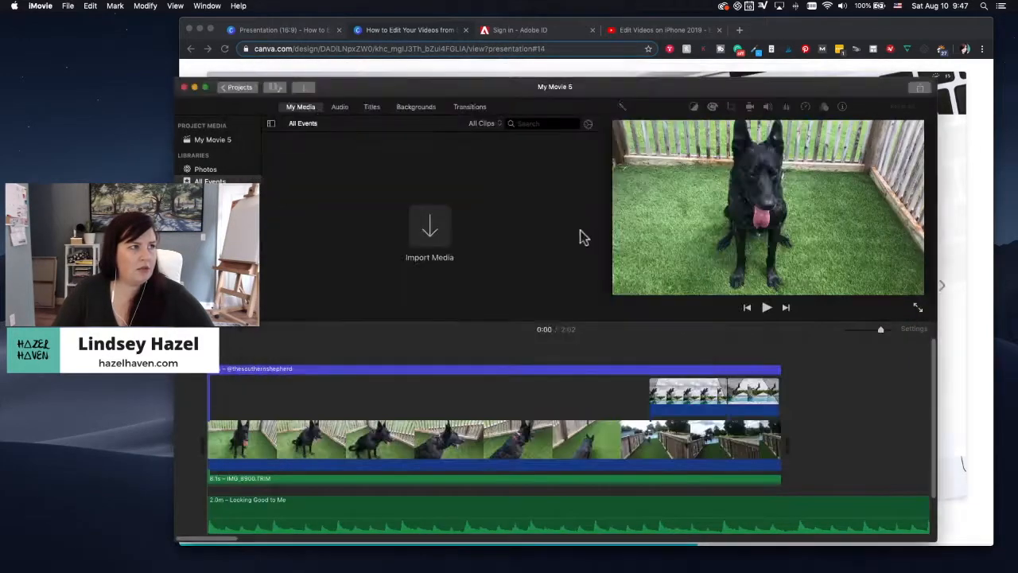
click(223, 142)
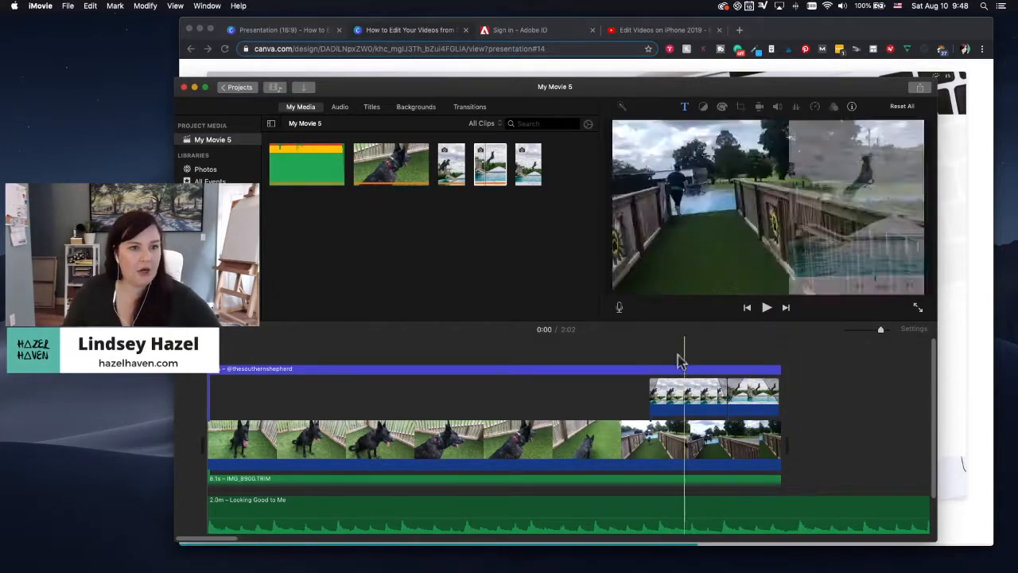
Delete all existing clips from the timeline and add the dog video as the first clip.
drag(636, 374, 633, 539)
key(Delete)
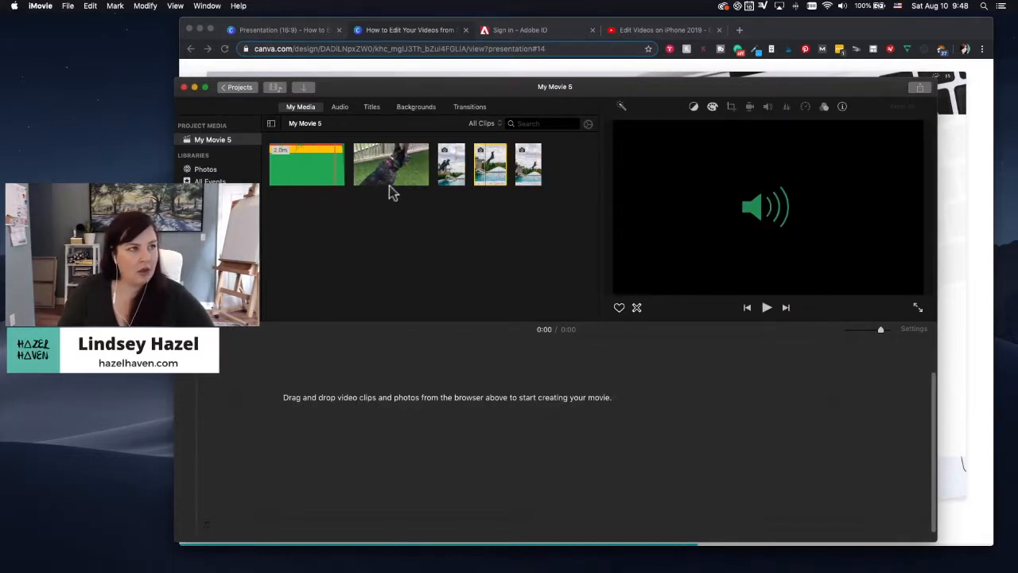
drag(390, 170, 240, 427)
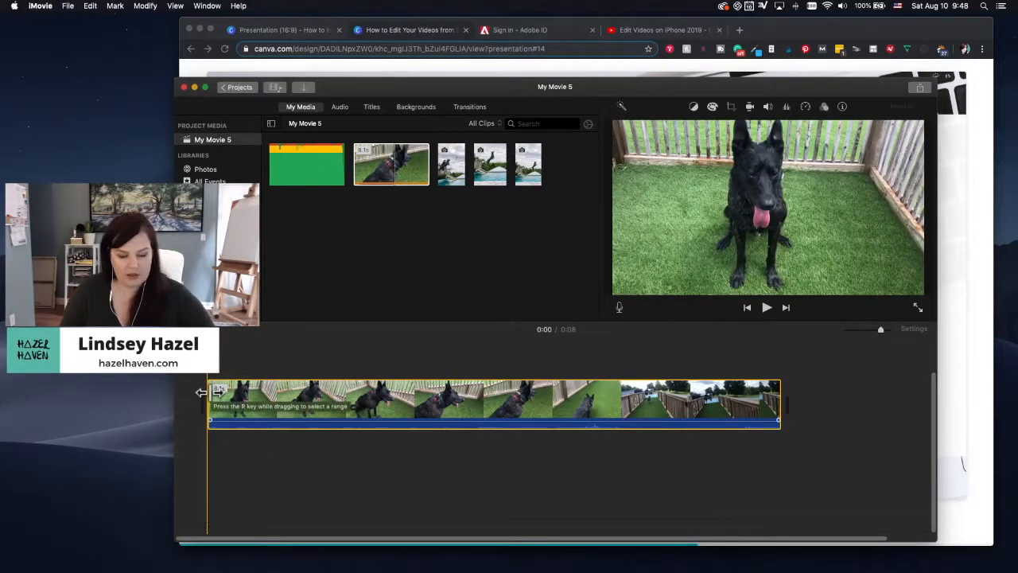
Play the dog video in the timeline through to its end, pausing once partway.
key(space)
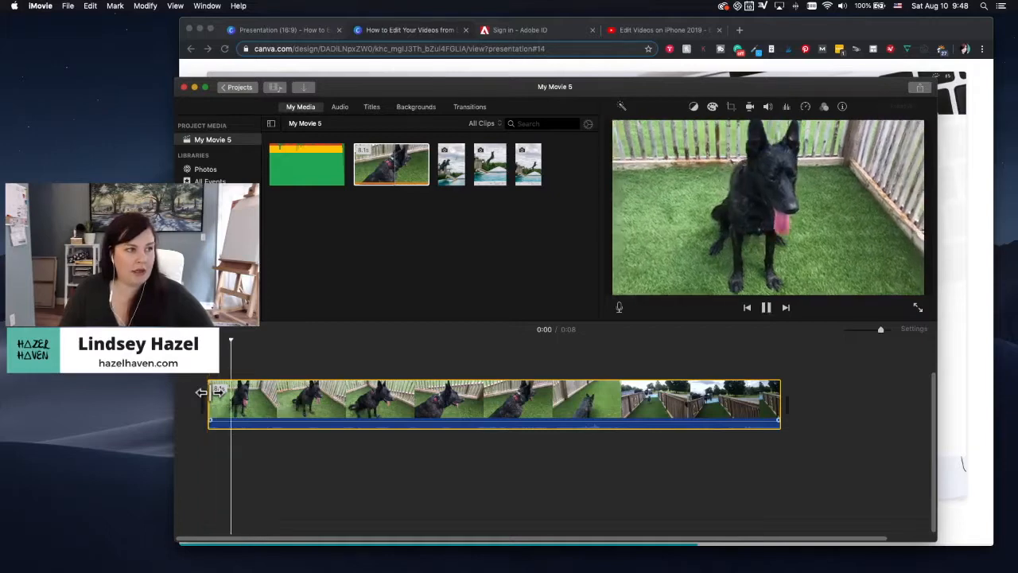
key(space)
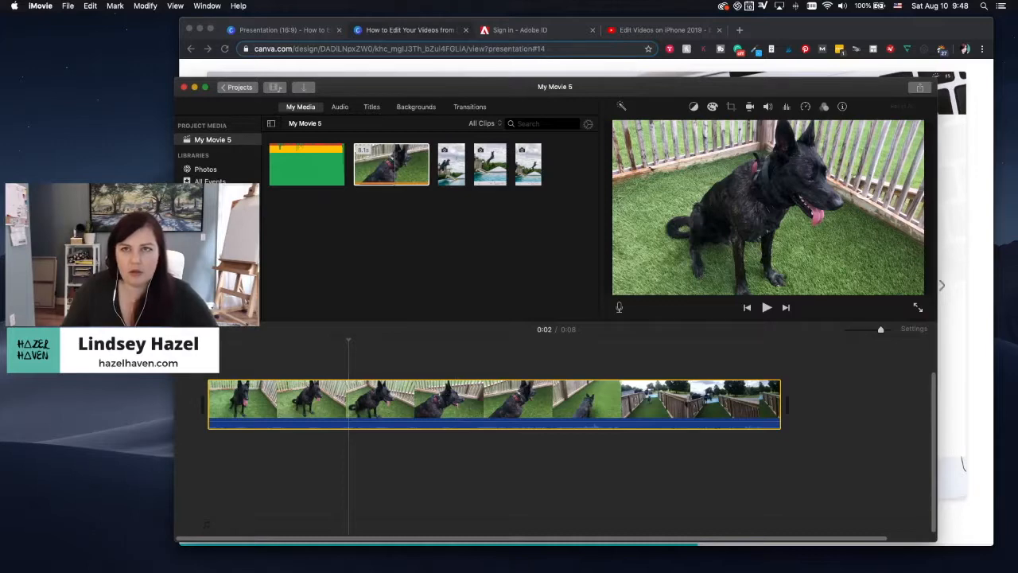
key(space)
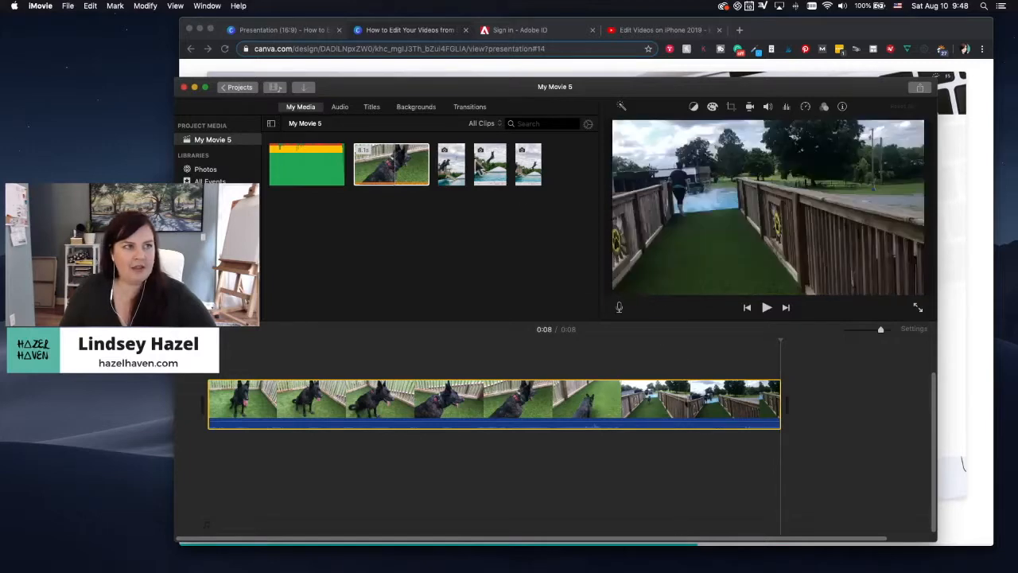
Add the middle dock-jumping photo after the dog video, show both clips at a smaller timeline scale, and preview the photo's motion.
drag(490, 167, 794, 403)
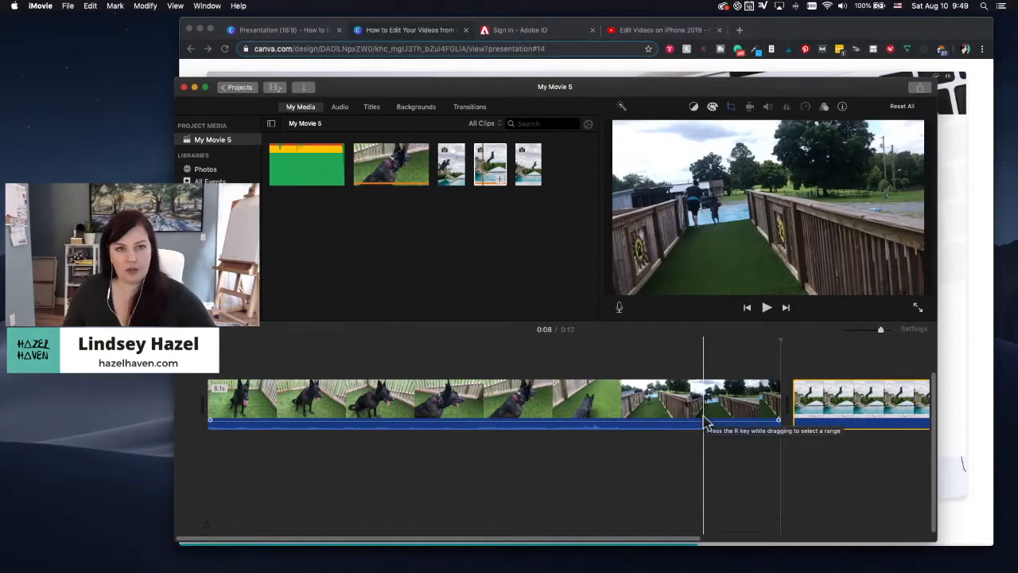
drag(880, 334, 858, 333)
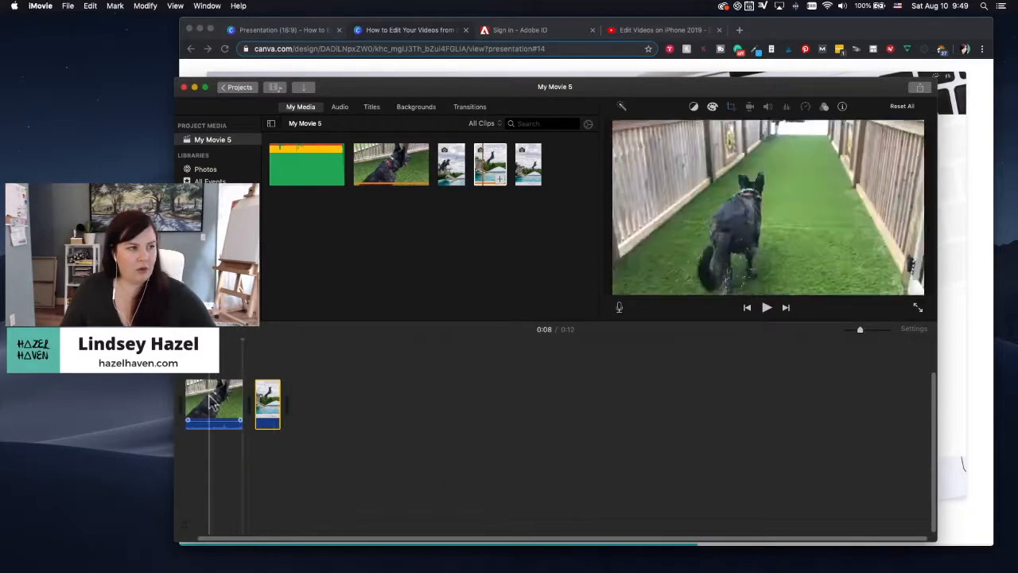
click(226, 413)
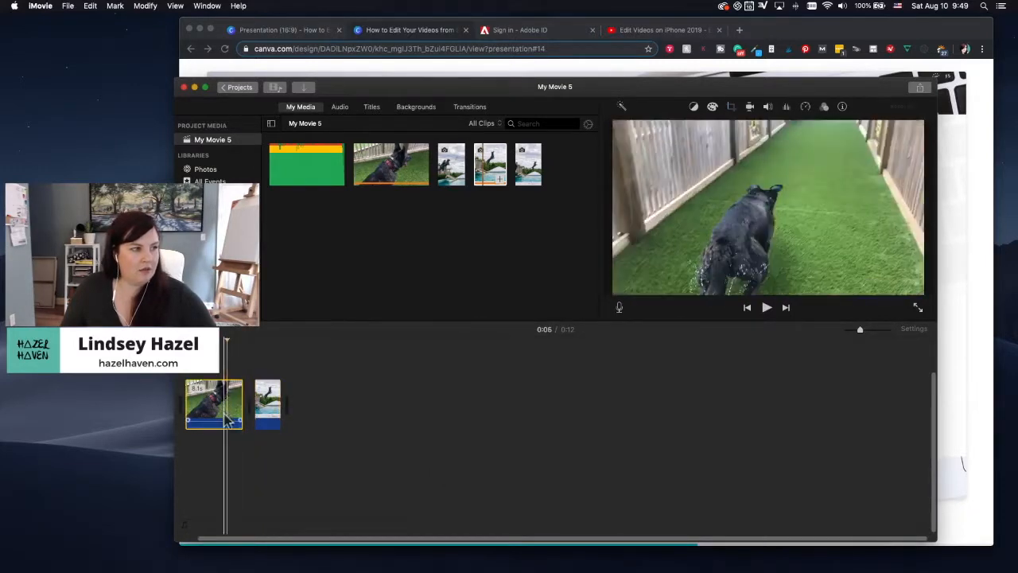
click(266, 397)
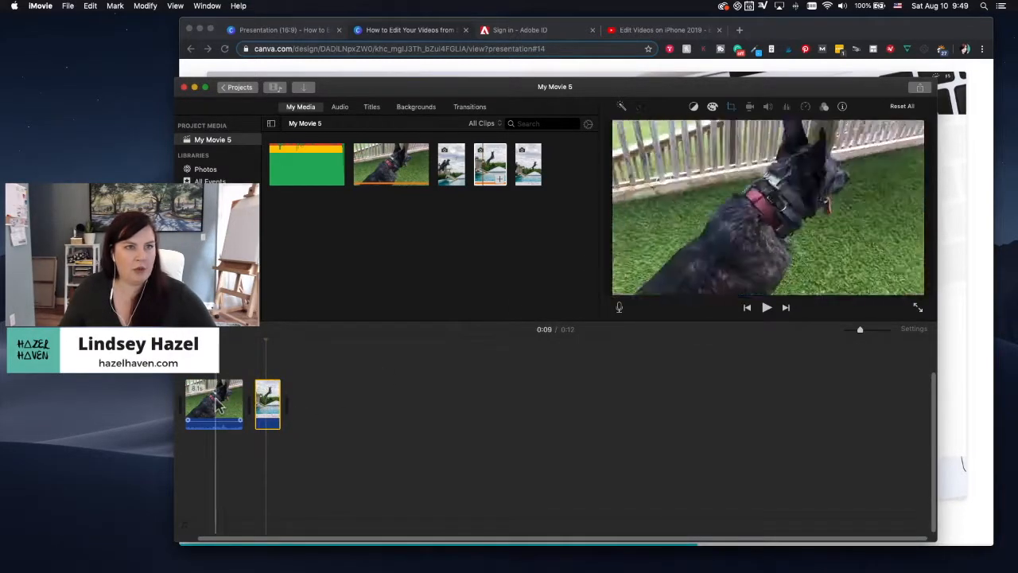
key(space)
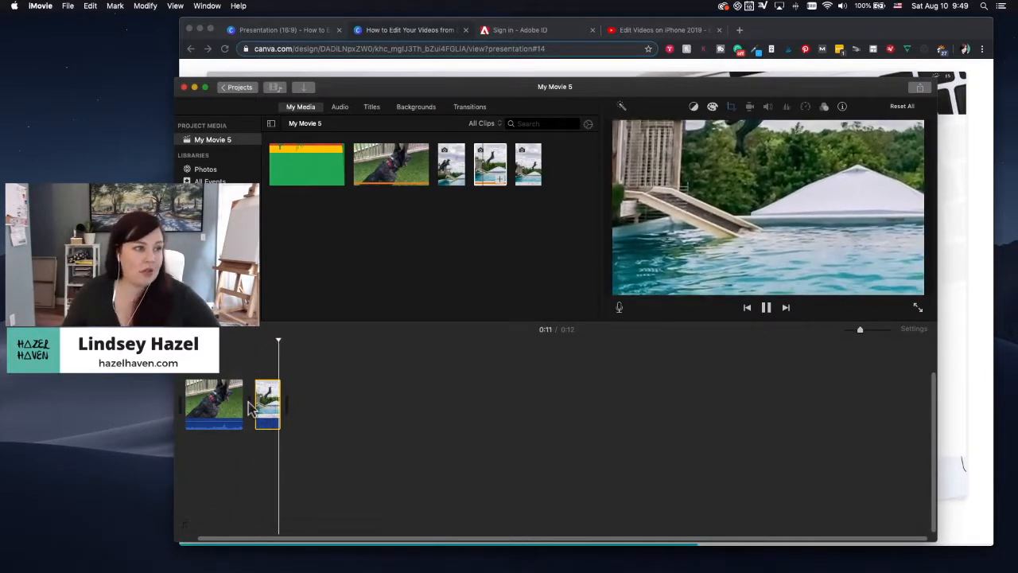
Set the photo's crop style to Fit and play the transition from the video into the photo.
click(731, 106)
click(637, 128)
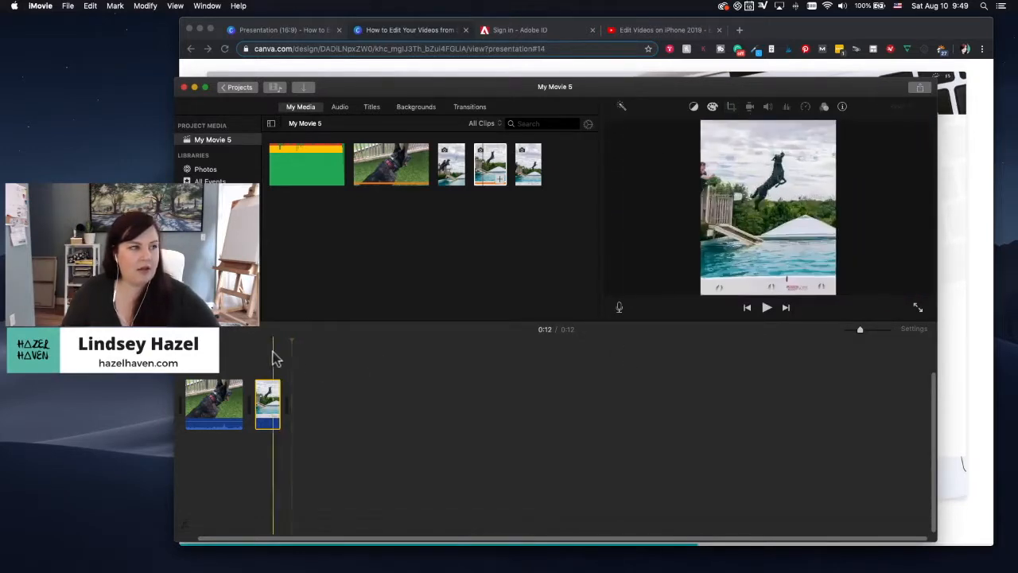
click(233, 364)
key(space)
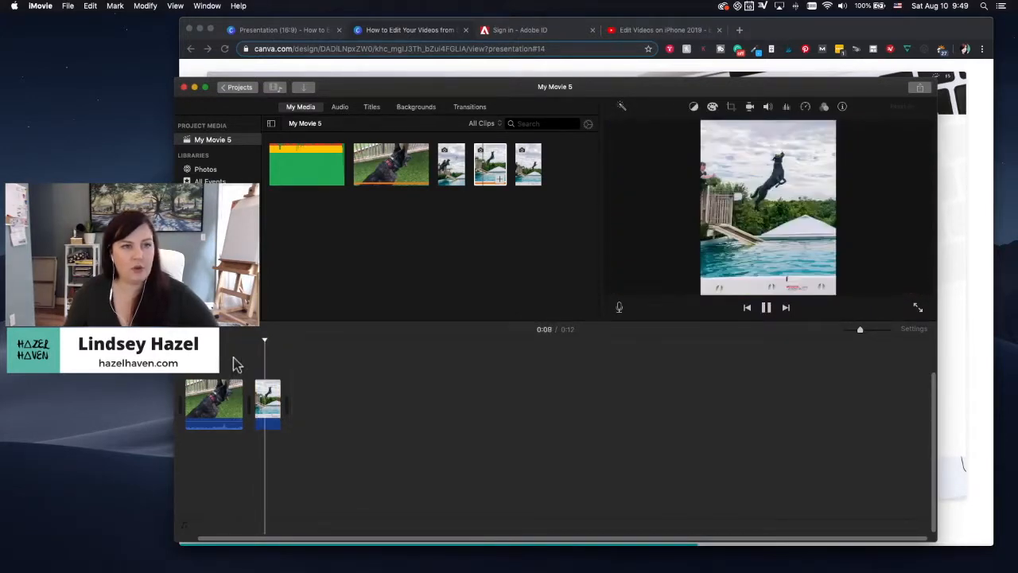
key(space)
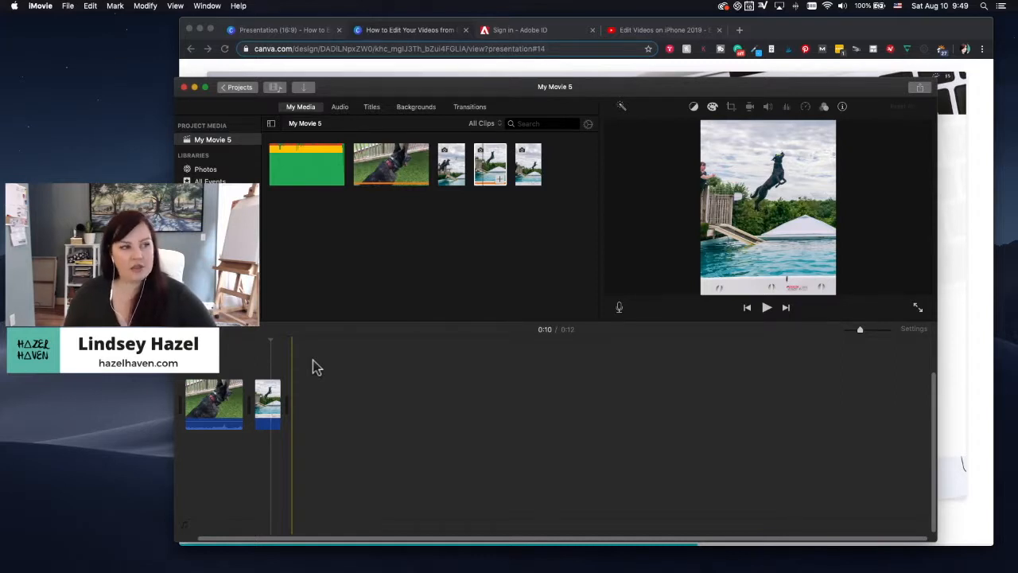
Place the Looking Good to Me track beneath the clips with its volume lowered, and play the movie from the start.
drag(301, 178, 191, 458)
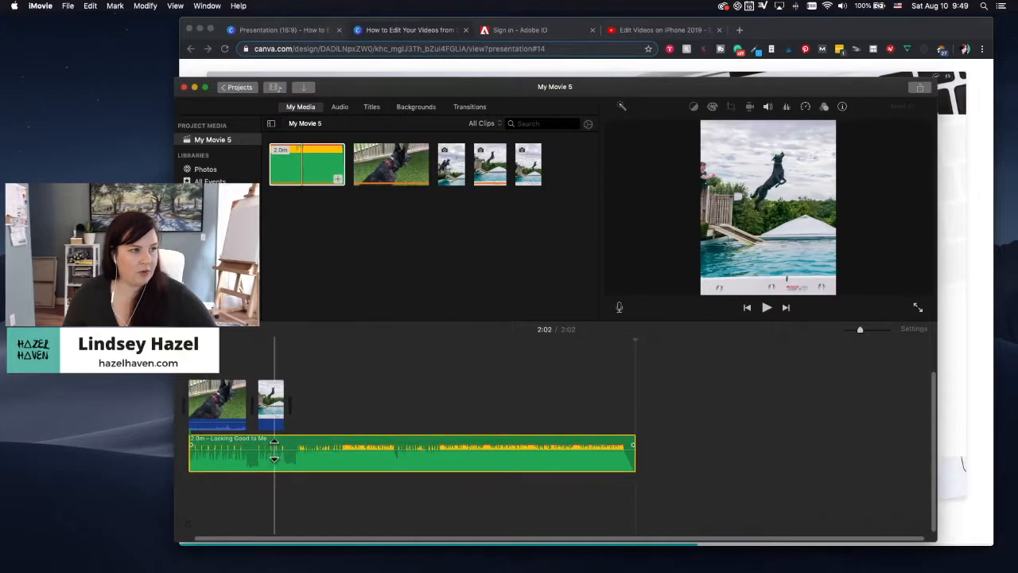
click(273, 456)
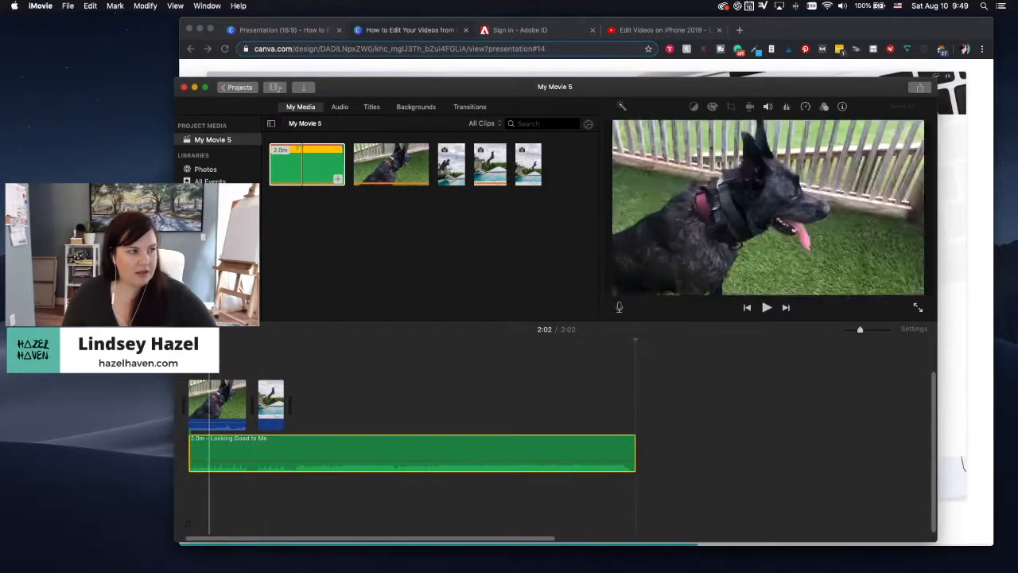
click(189, 402)
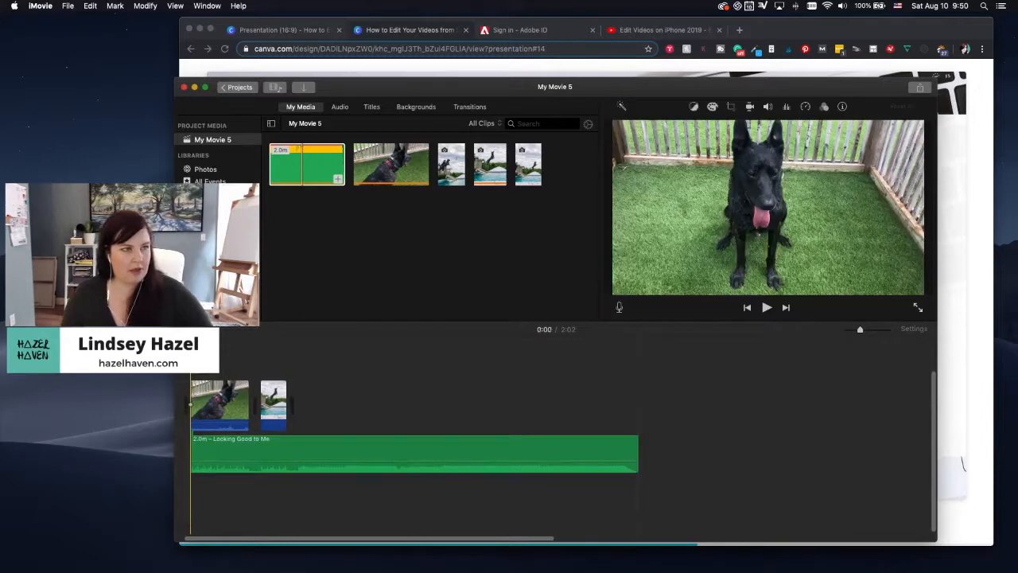
key(space)
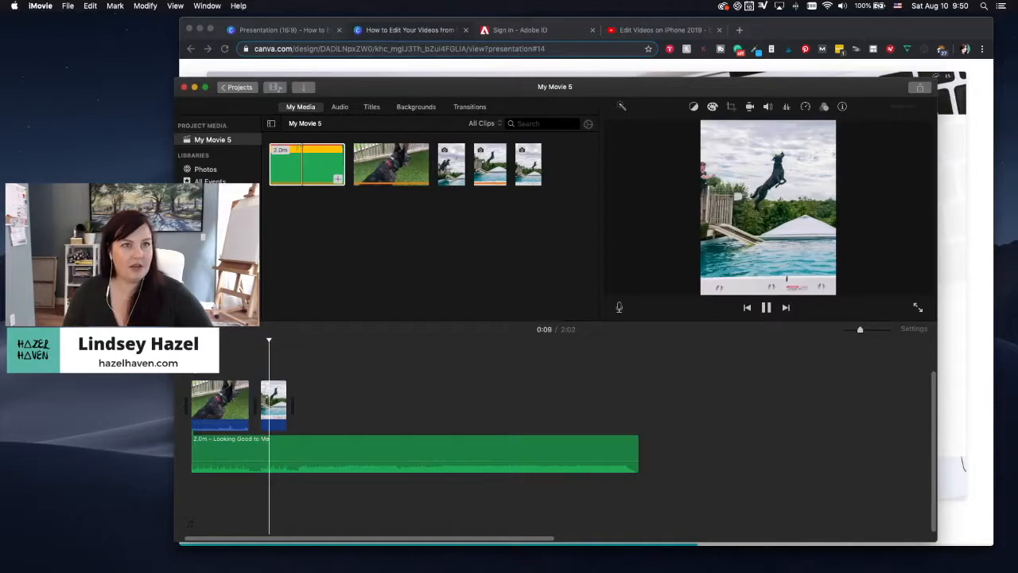
Append the two remaining dock-jumping photos to the timeline and check the crop style of the first one added.
drag(522, 184, 318, 401)
drag(450, 176, 357, 401)
click(314, 406)
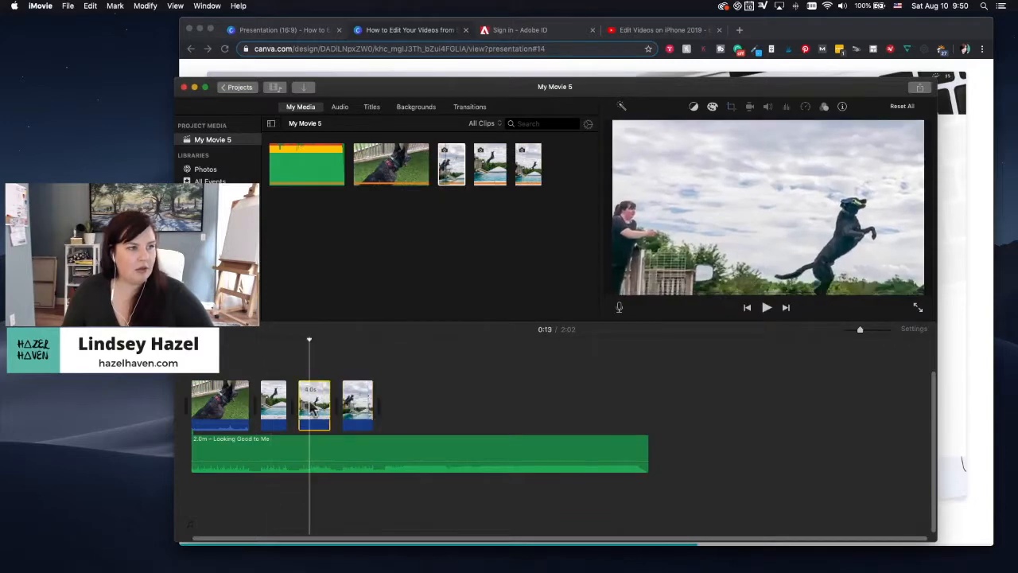
click(729, 107)
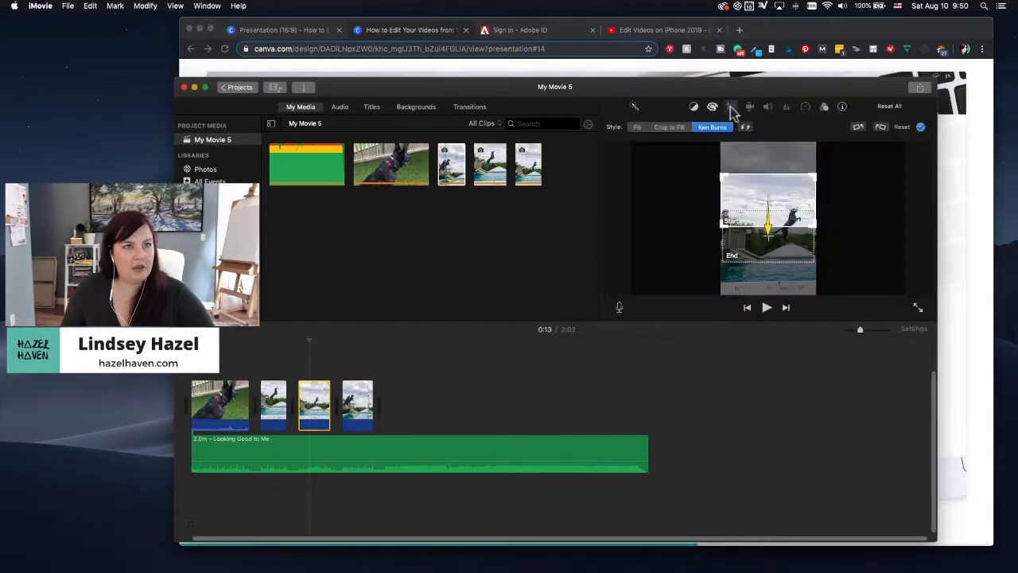
click(547, 365)
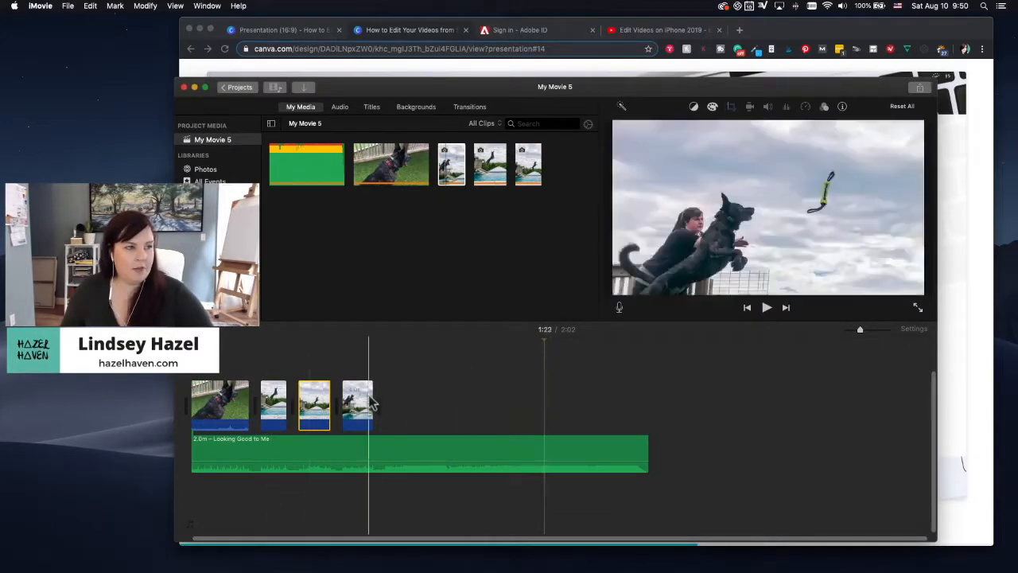
Set the last photo's style to Crop to Fill and shift its crop frame slightly downward.
click(354, 404)
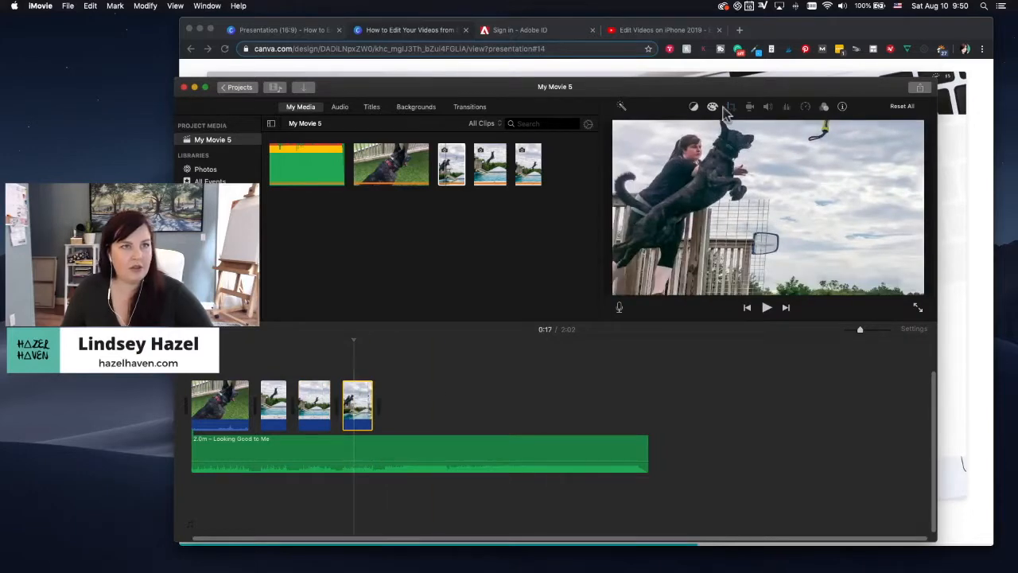
click(731, 107)
click(669, 129)
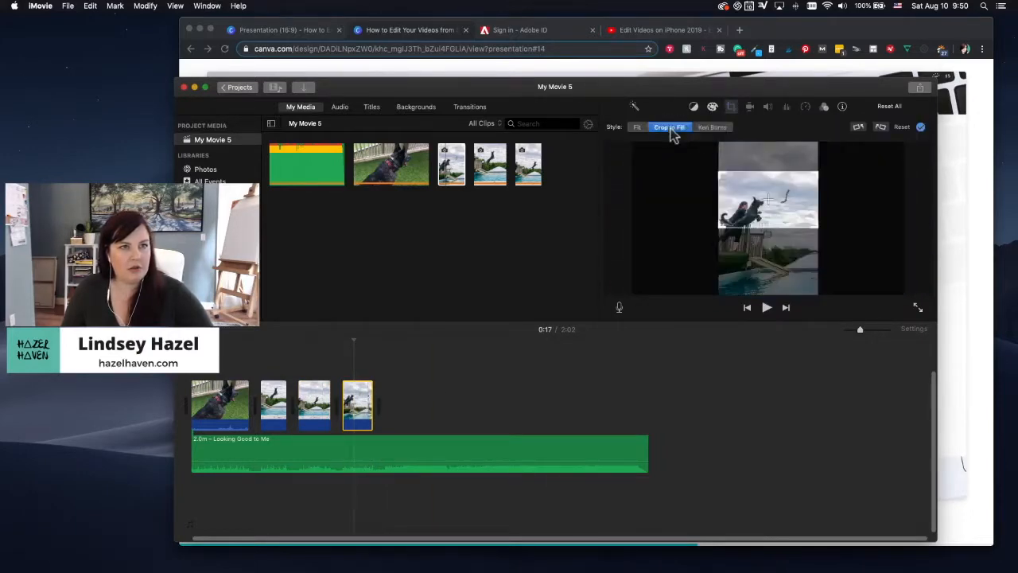
drag(791, 215, 787, 234)
click(626, 373)
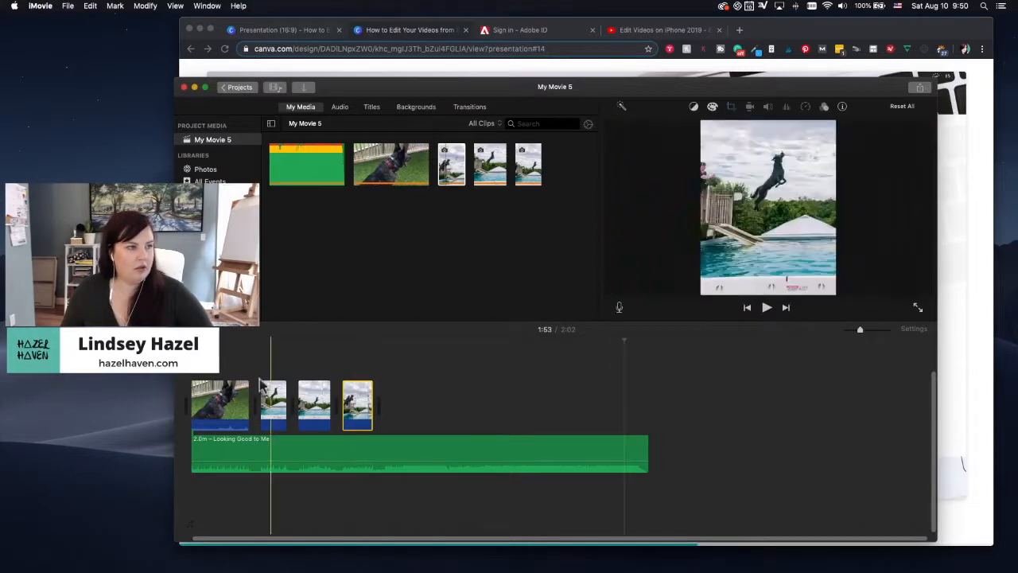
Play the movie from near the end of the dog video through all three photos.
click(238, 374)
key(space)
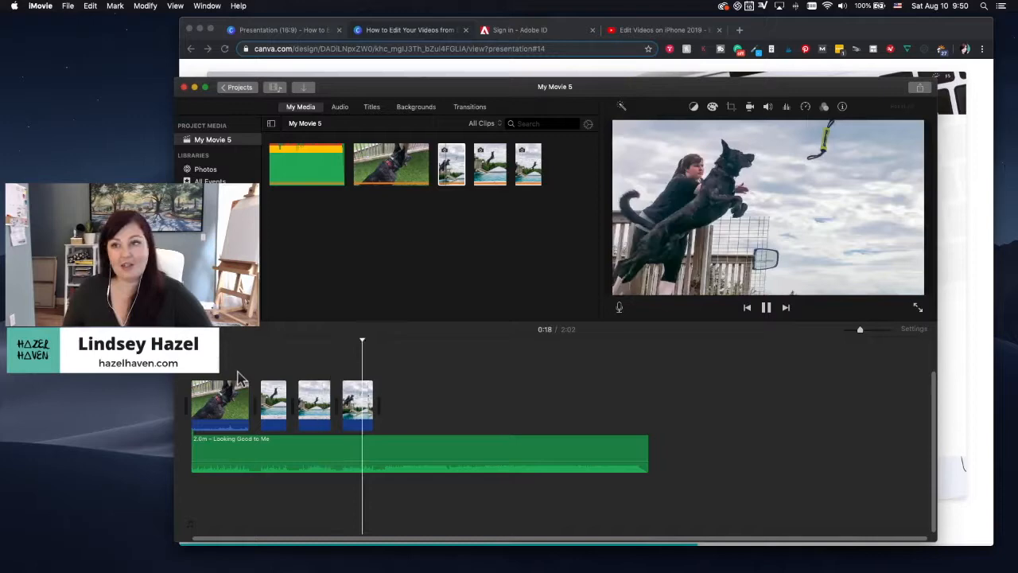
key(space)
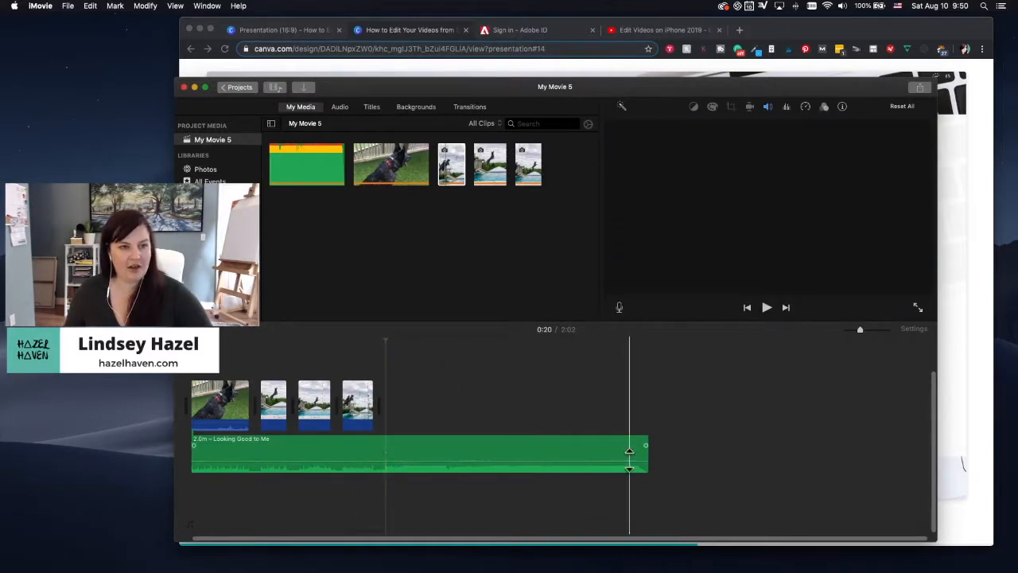
Trim the Looking Good to Me track to end with the last photo, and give it a fade-out.
drag(644, 456, 371, 447)
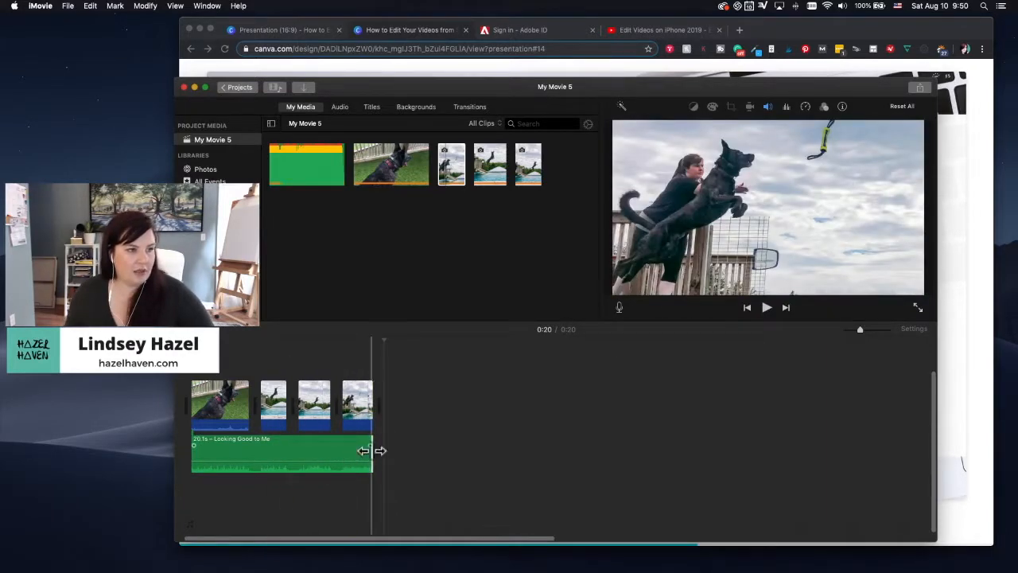
drag(367, 448, 341, 449)
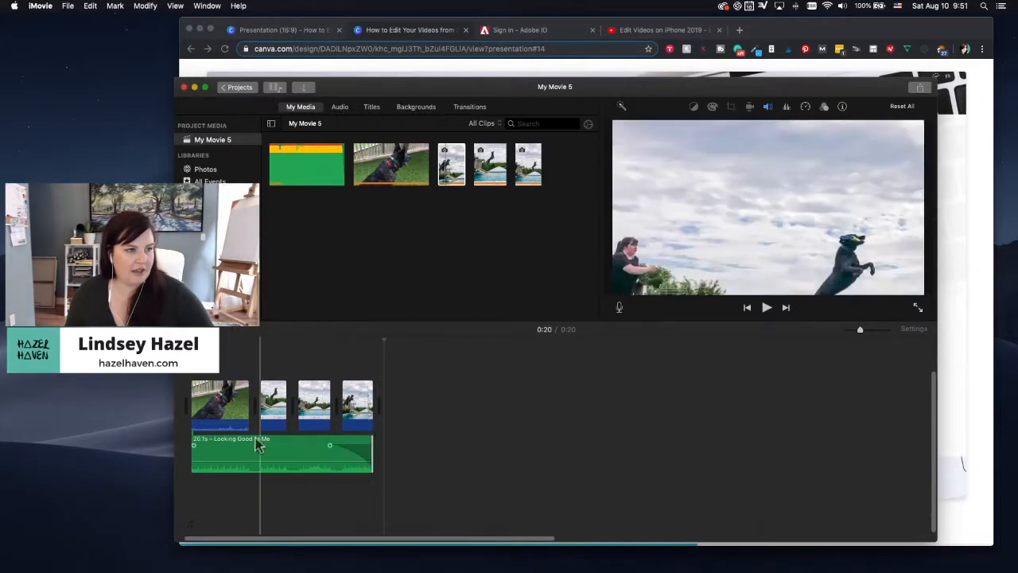
Give the Looking Good to Me track a fade-in at its start.
mouse_move(195, 446)
mouse_down()
mouse_move(215, 444)
mouse_move(195, 446)
mouse_up()
click(198, 450)
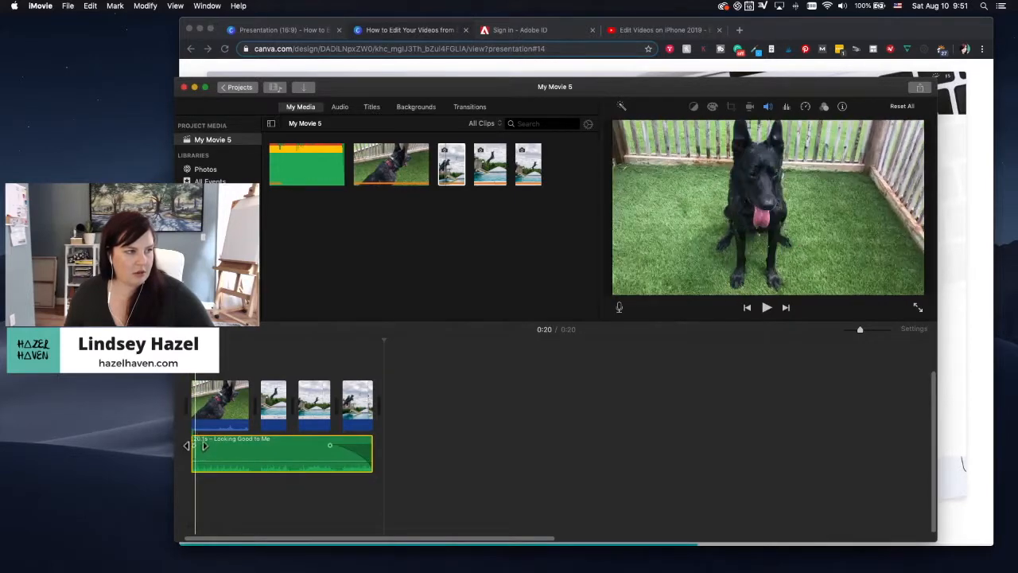
drag(196, 446, 225, 446)
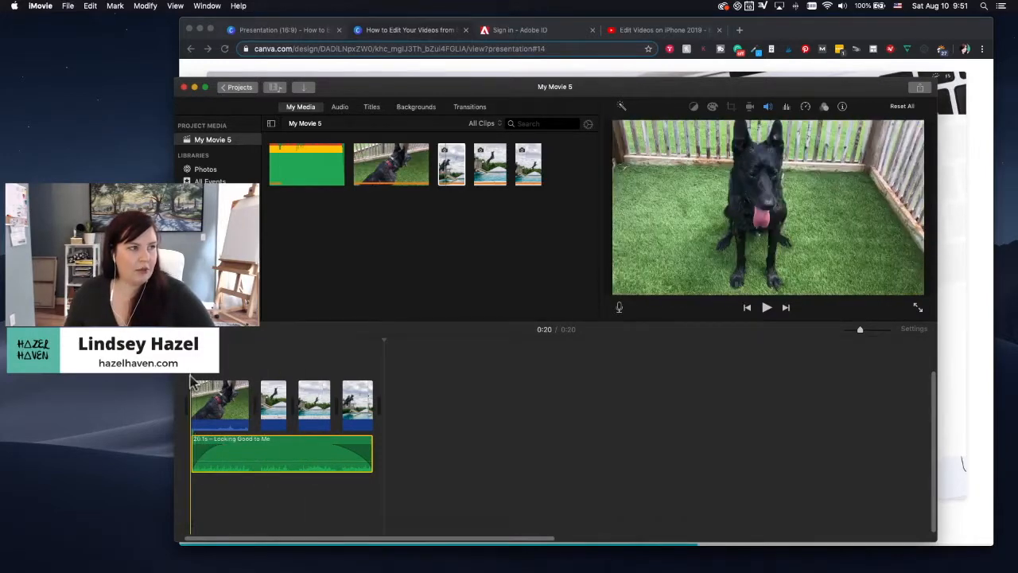
Place a Standard Lower Third title over the start of the dog video.
click(372, 108)
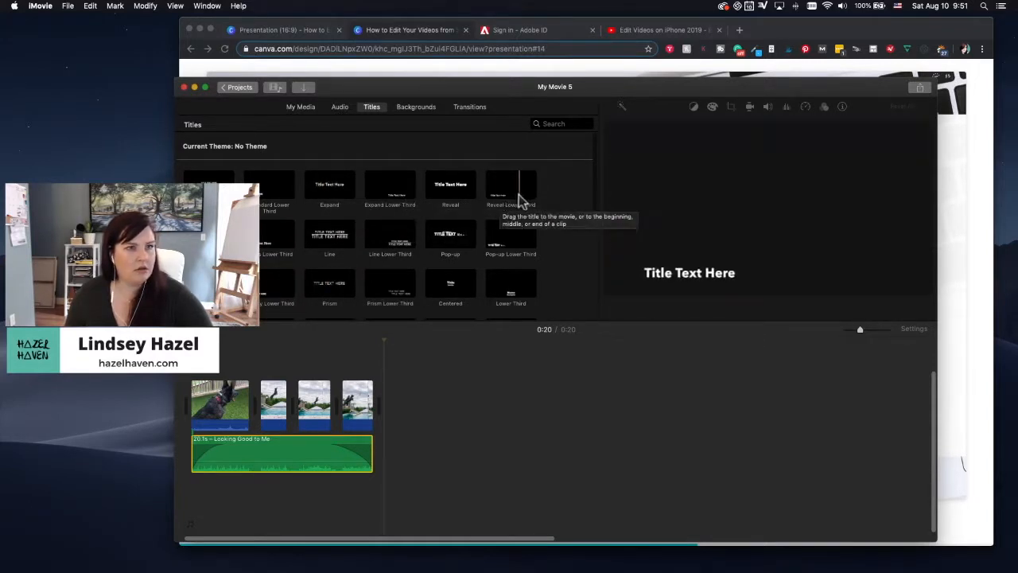
click(271, 198)
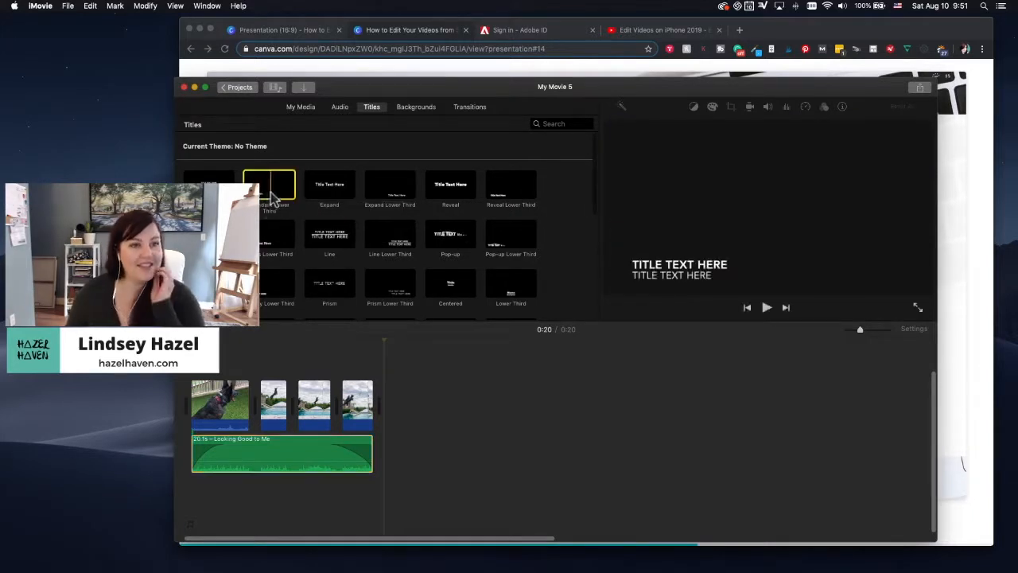
drag(275, 199, 199, 380)
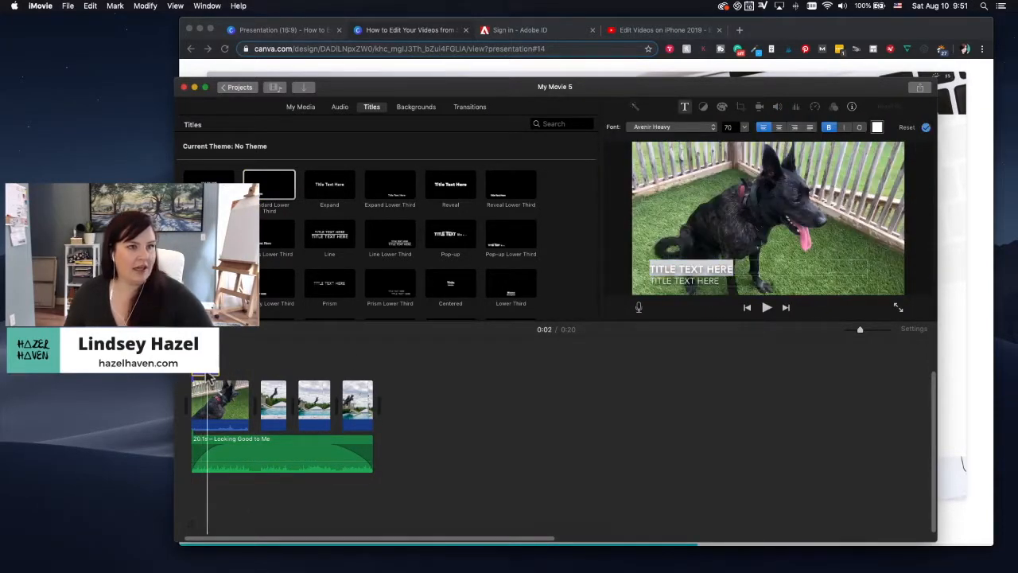
drag(733, 269, 646, 269)
drag(751, 272, 649, 268)
key(BackSpace)
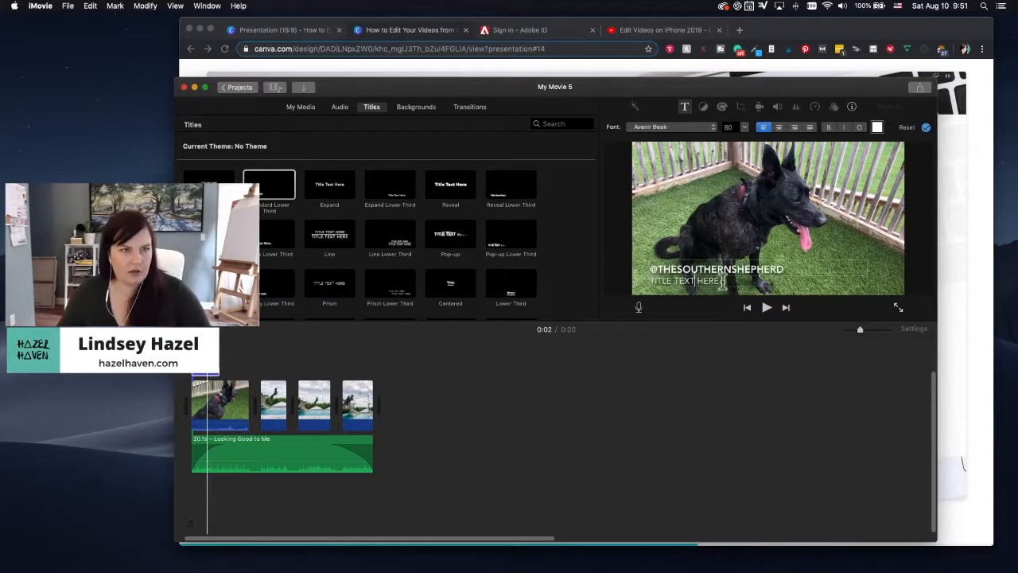
drag(720, 280, 630, 277)
key(BackSpace)
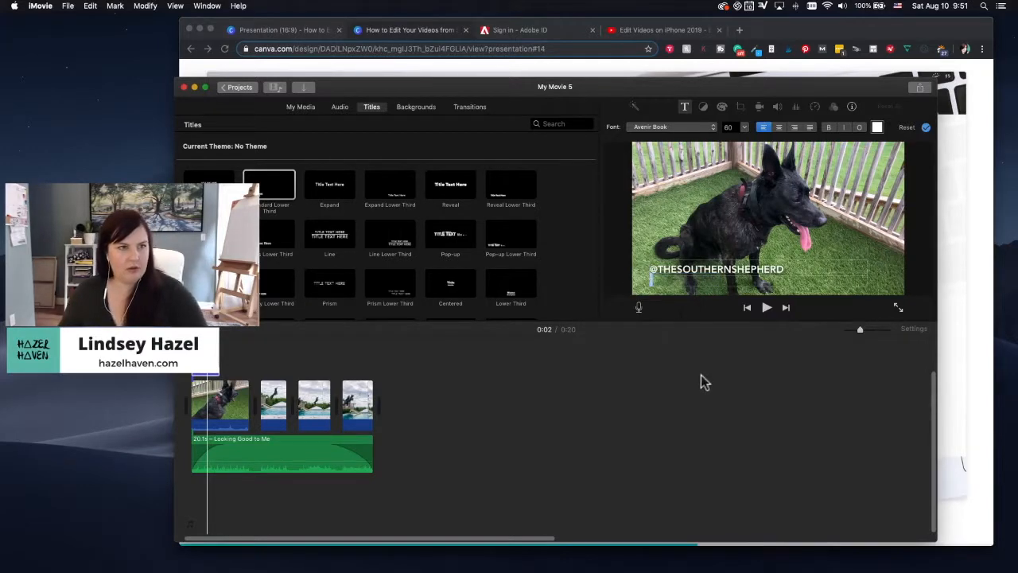
drag(214, 373, 382, 374)
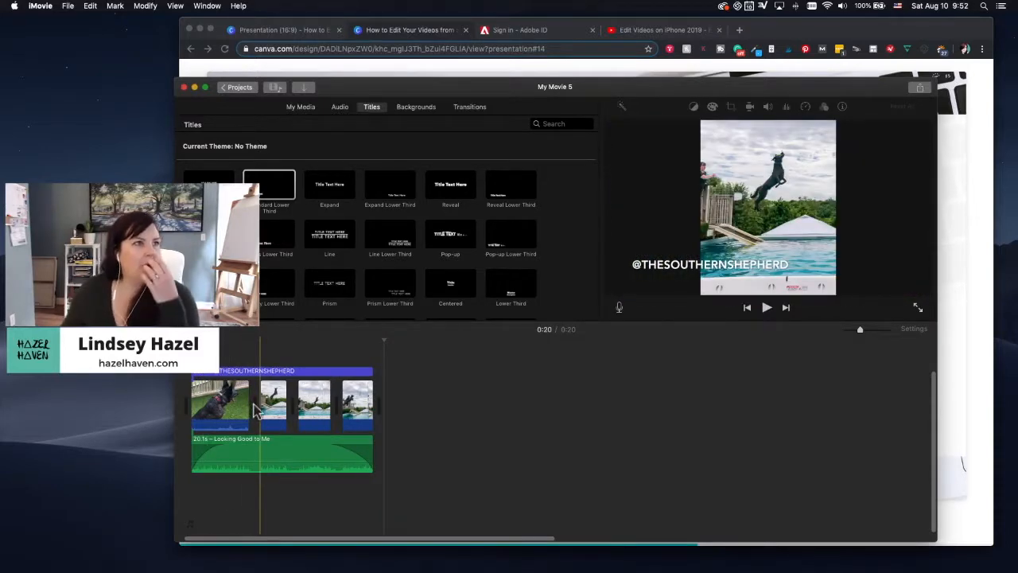
Insert a Cross Blur transition between the dog video and the first photo, and play it back.
click(465, 108)
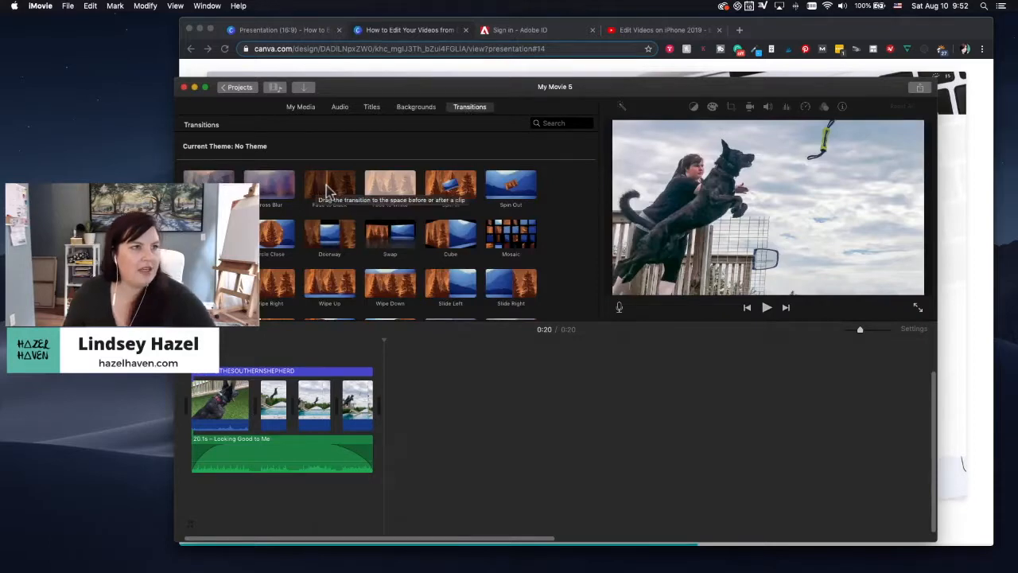
click(272, 208)
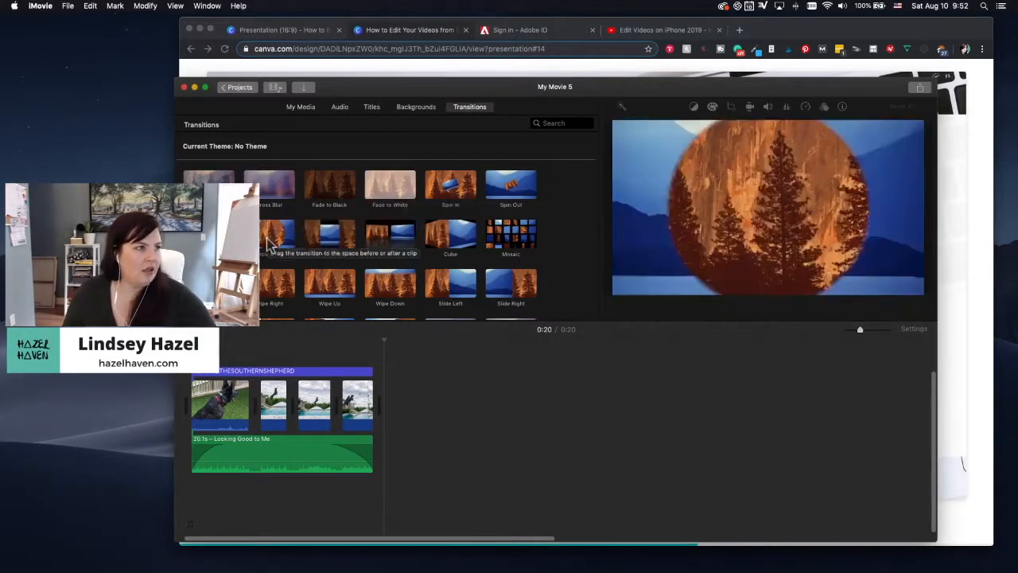
drag(272, 216, 253, 404)
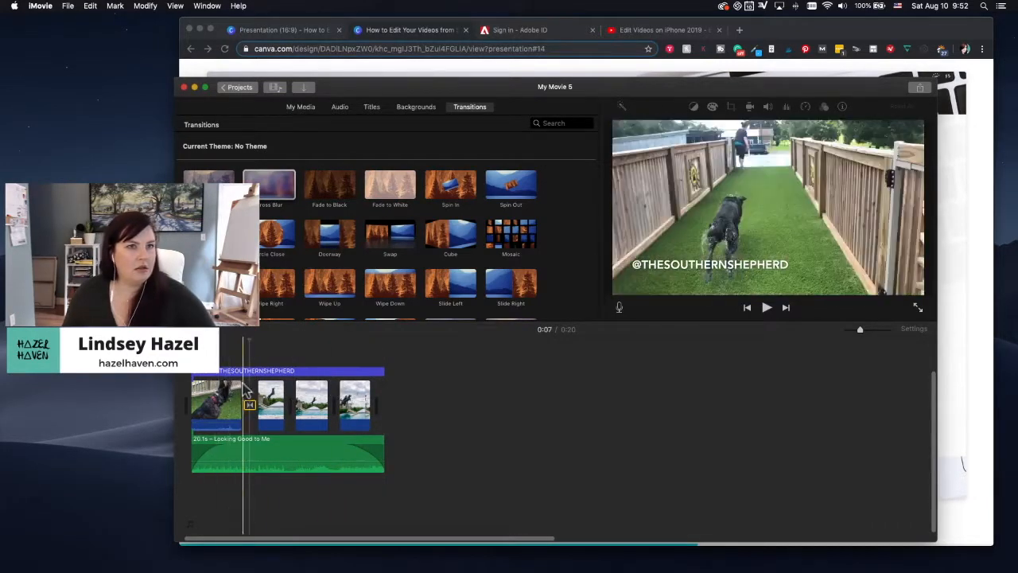
click(231, 393)
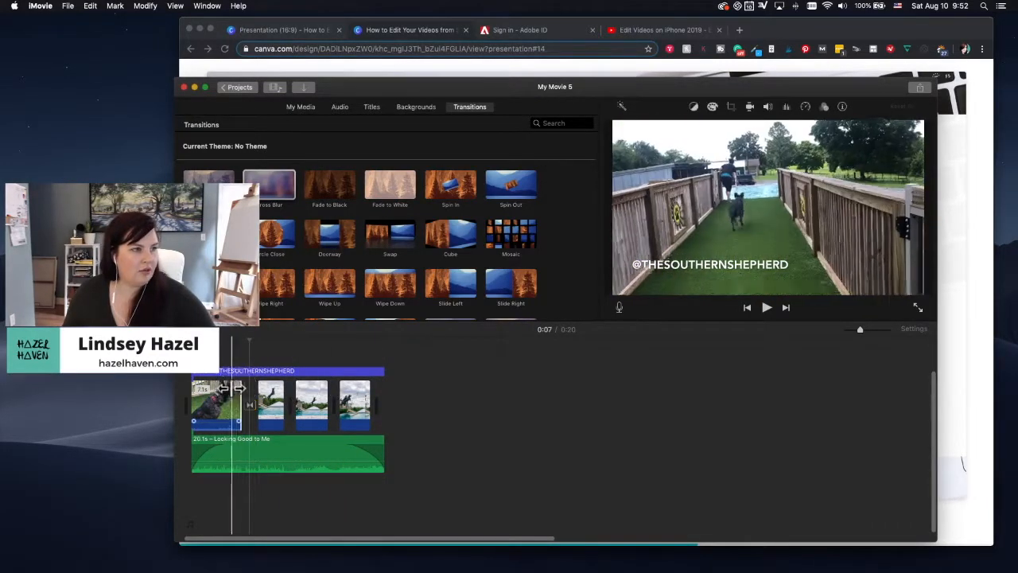
key(space)
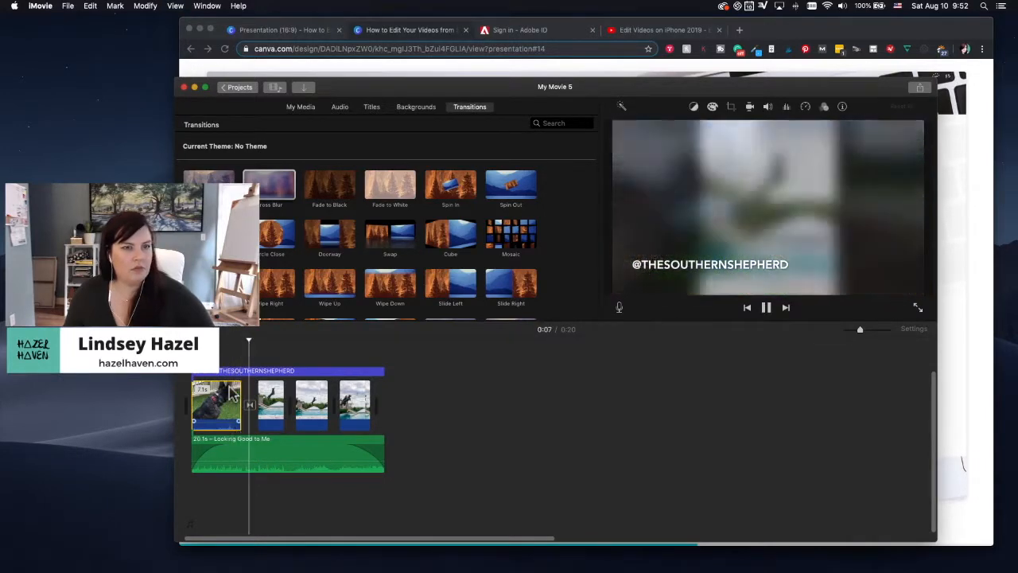
key(space)
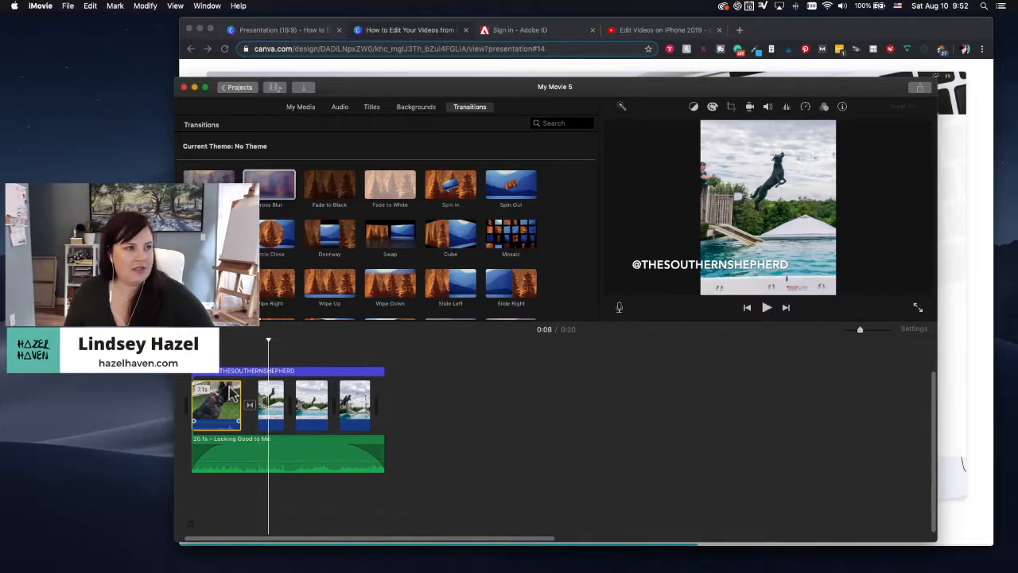
Try out a Mosaic transition between the second and third photos, and remove it.
drag(508, 238, 337, 404)
click(311, 387)
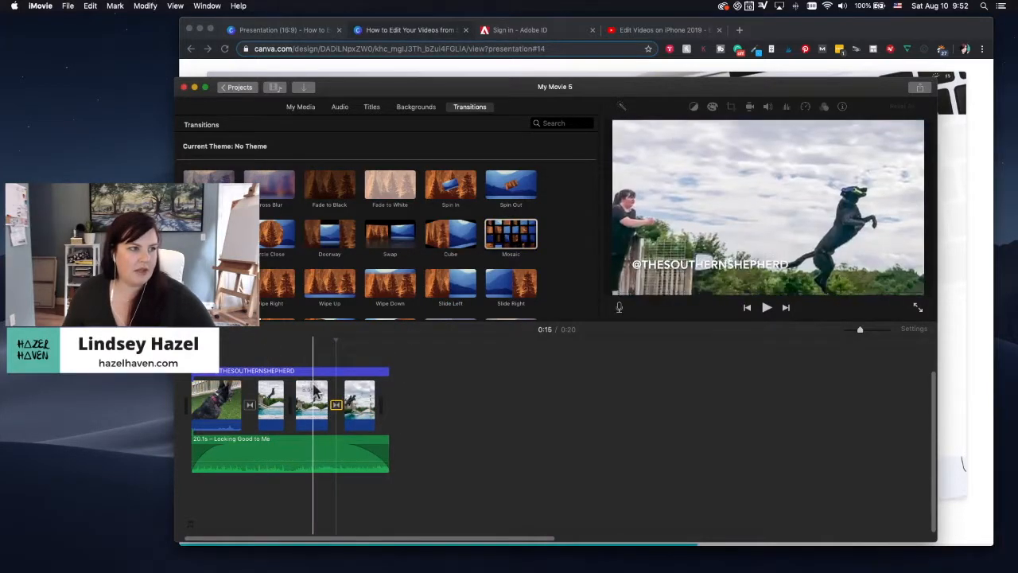
key(space)
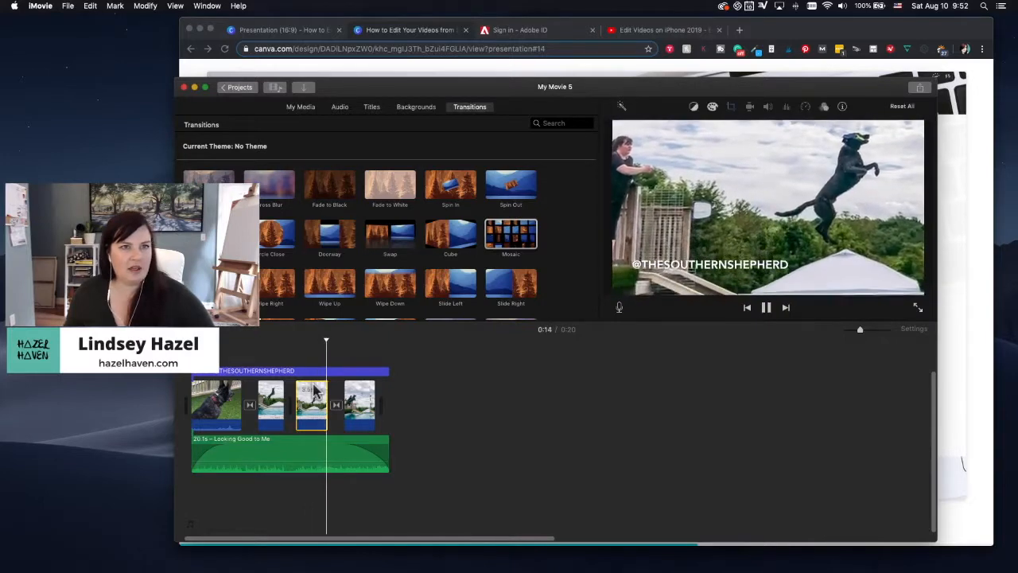
key(space)
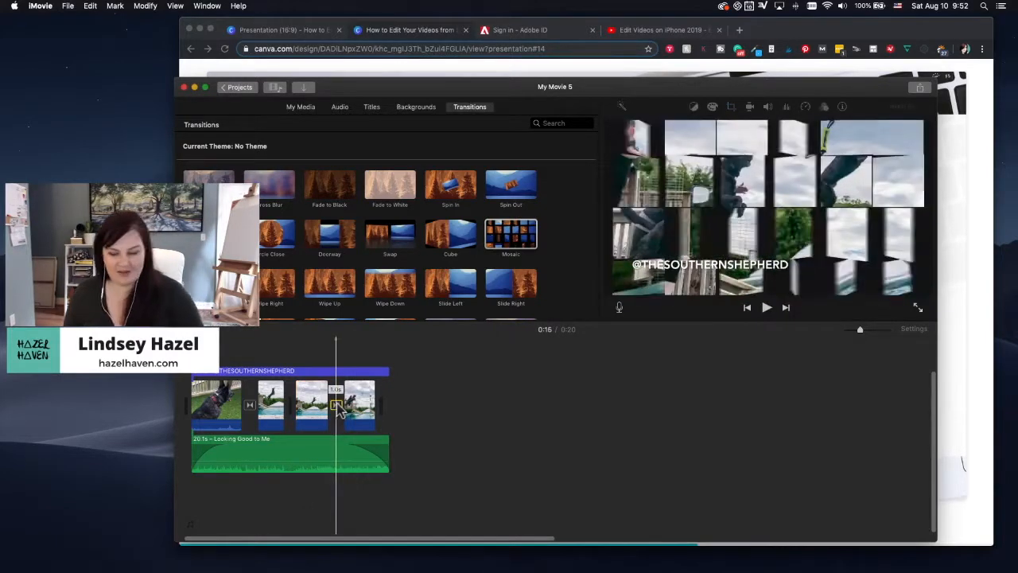
click(337, 405)
key(Delete)
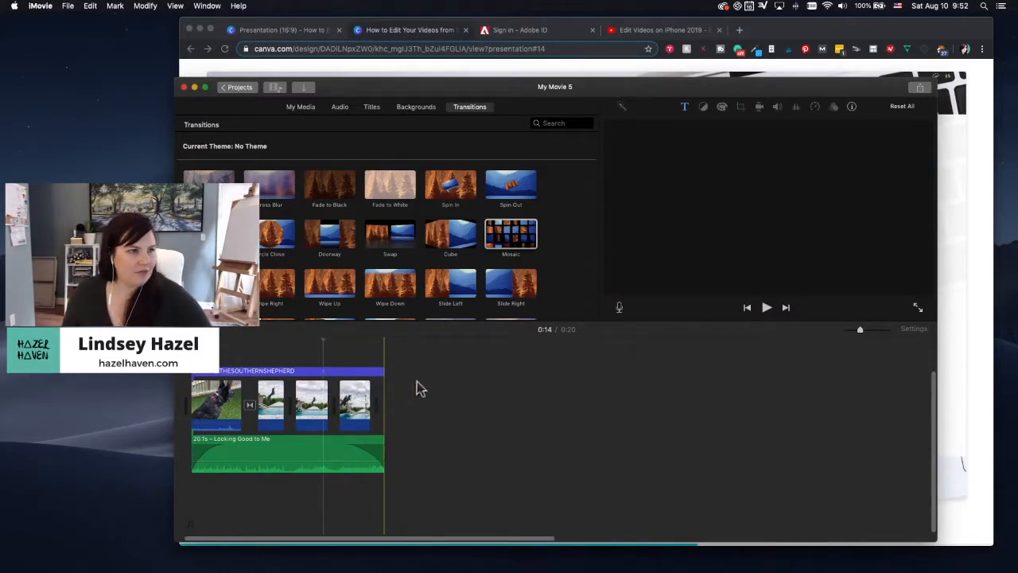
Add a Fade to Black transition after the last photo, and shorten the lower-third title to end with that photo.
scroll(468, 252, down, 1)
drag(329, 165, 382, 404)
click(351, 398)
key(space)
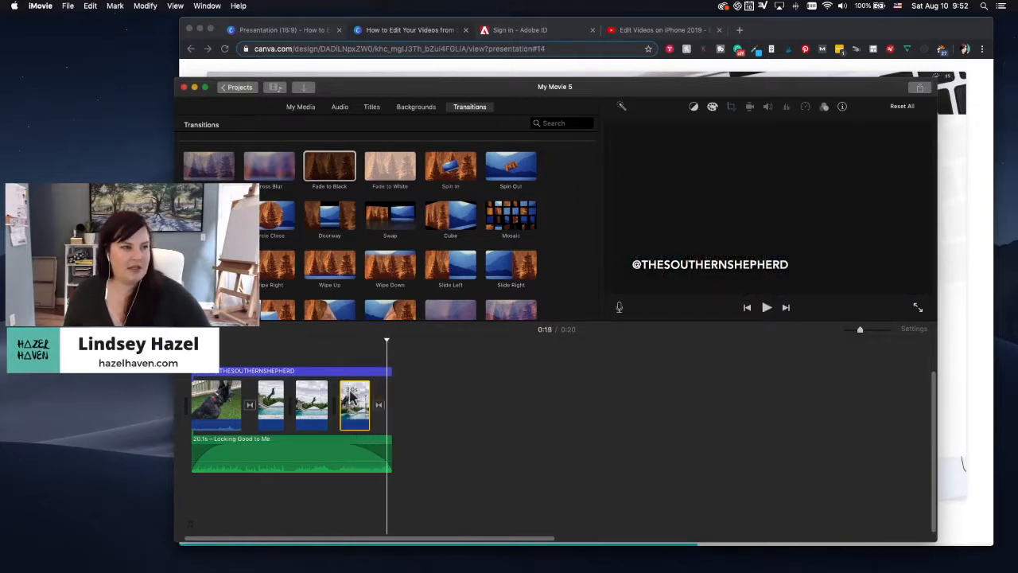
click(389, 370)
drag(389, 371, 371, 370)
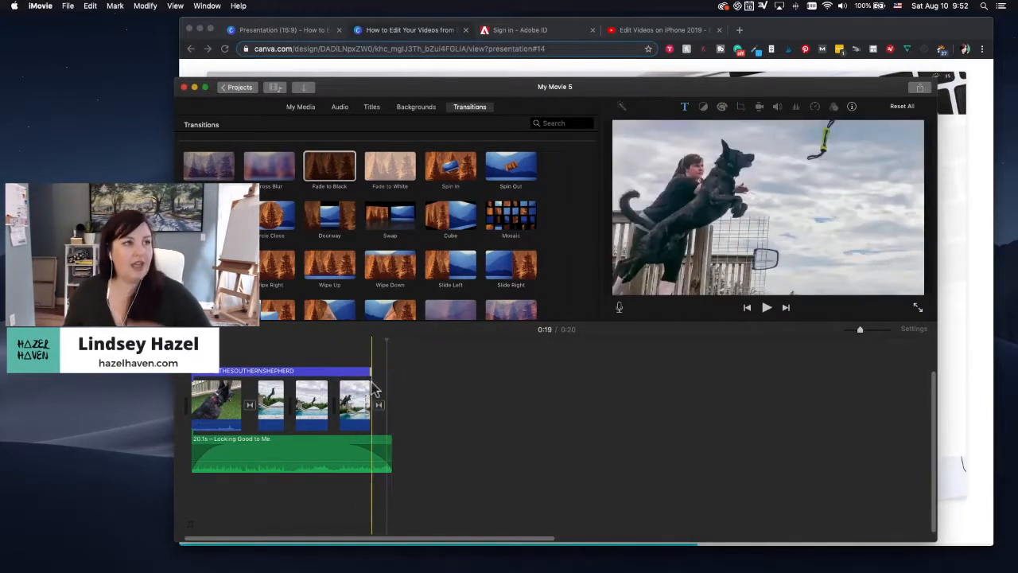
Add an Expand title over the closing fade, directly after the lower-third title, reading "Thanks for watching!".
click(372, 108)
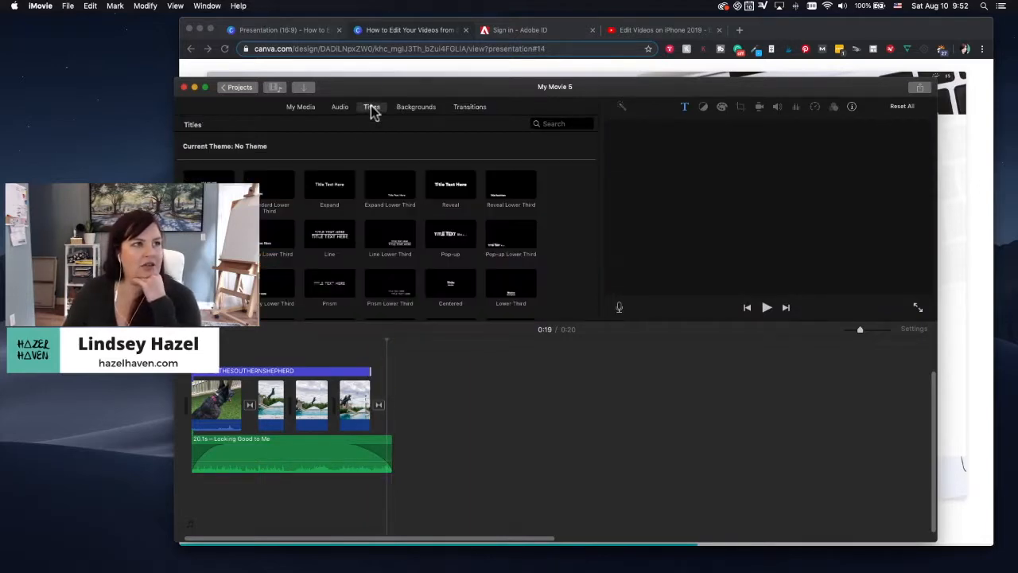
click(330, 191)
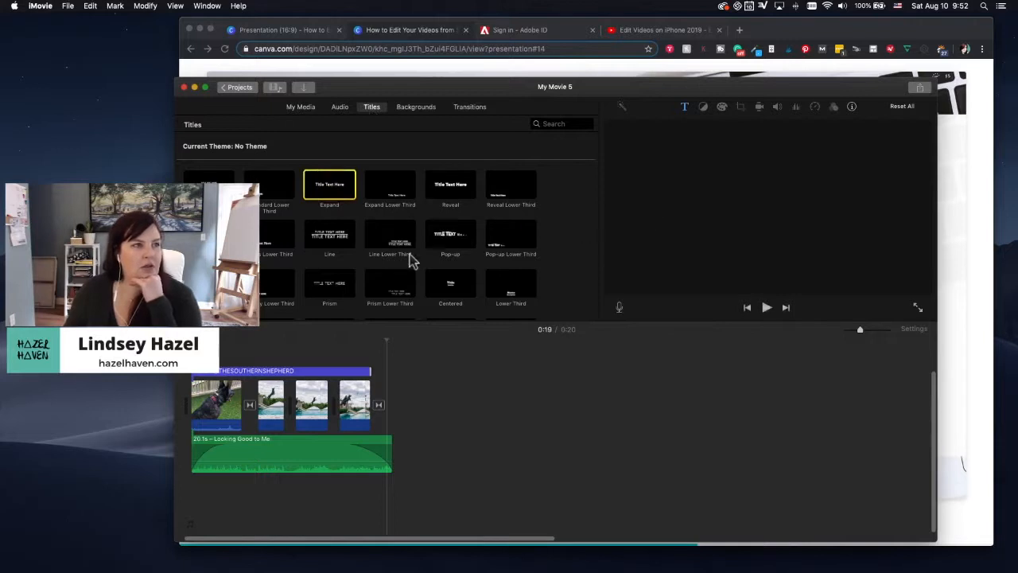
drag(332, 194, 387, 380)
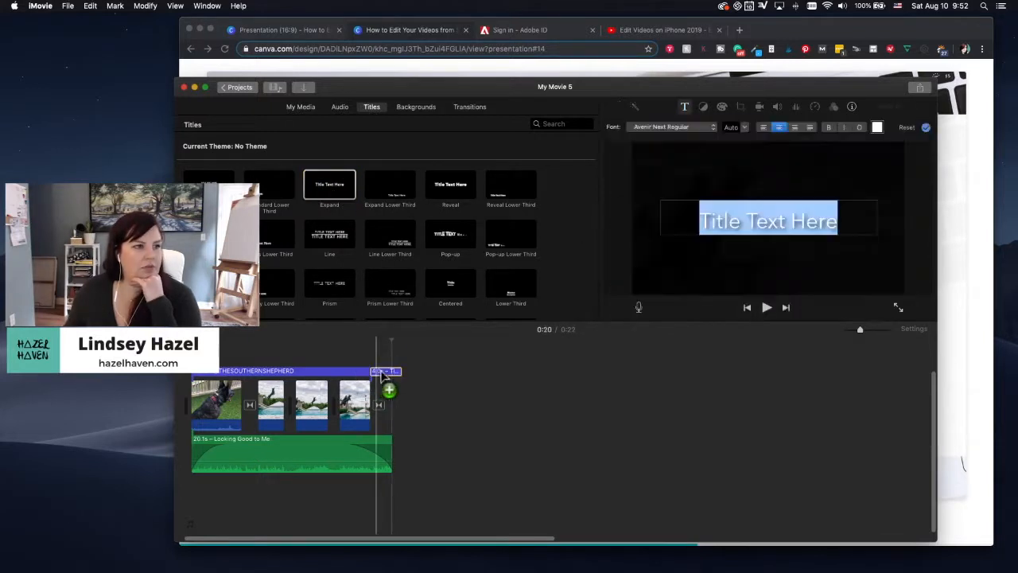
click(840, 221)
drag(839, 221, 699, 216)
text(T)
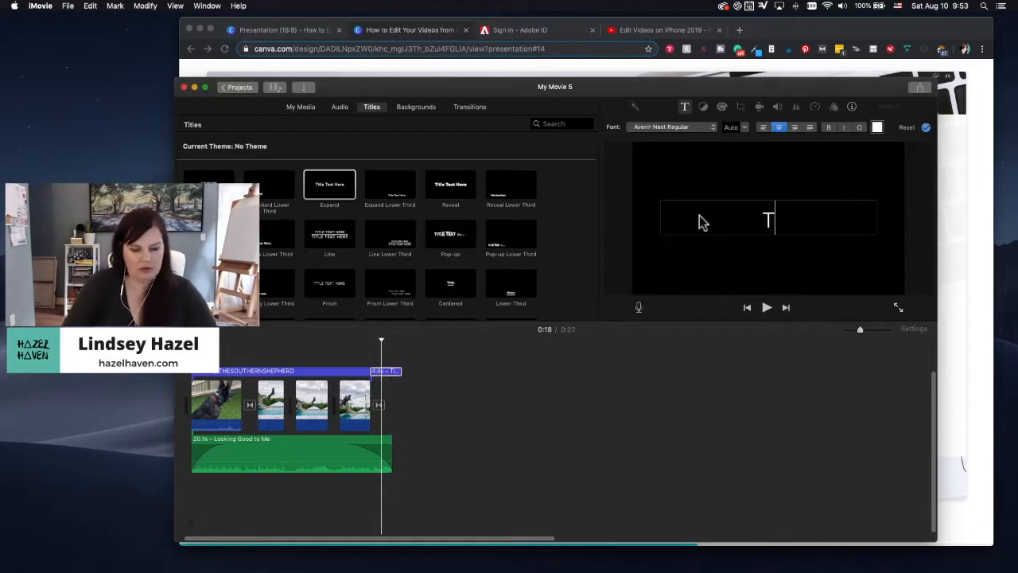
text(hanks for wa)
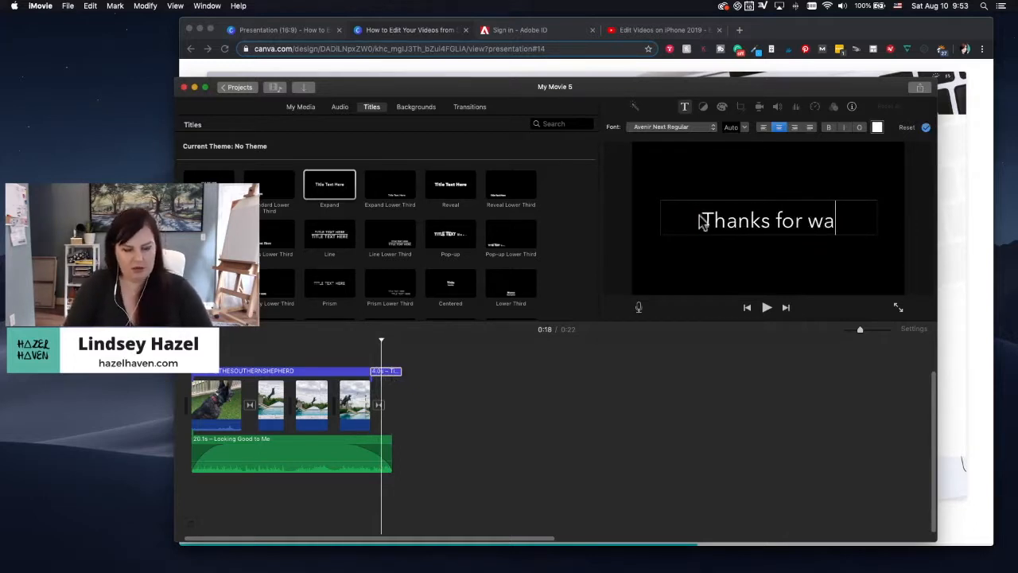
text(tching!)
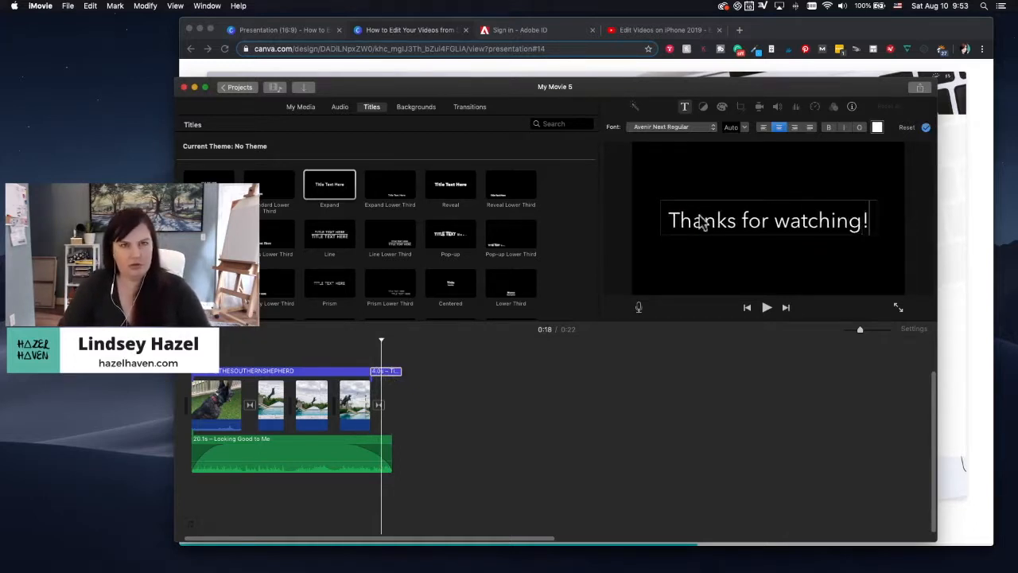
key(super+a)
click(408, 382)
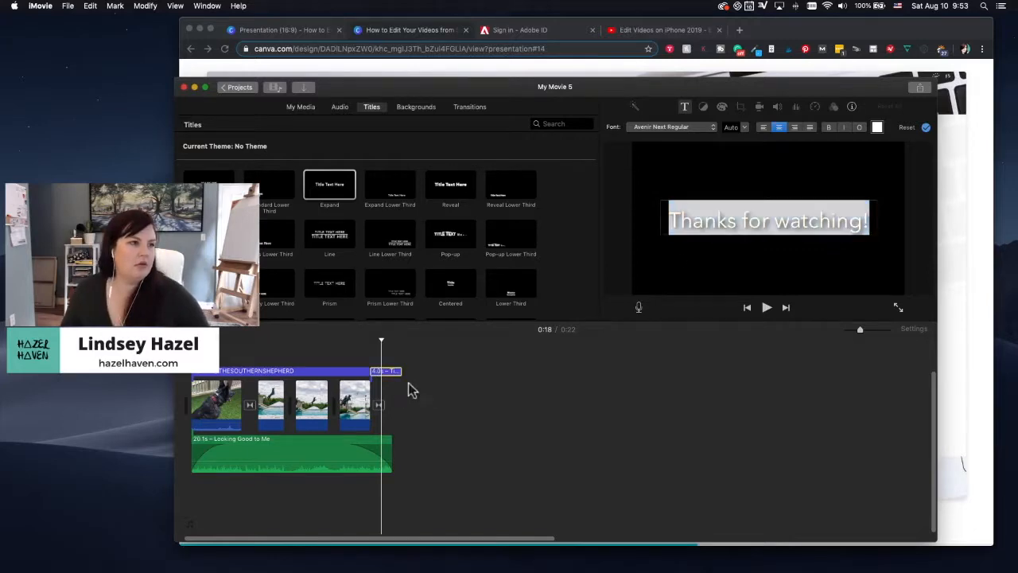
Return to the start of the movie and place a Pull Focus title over the beginning of the dog video.
click(238, 352)
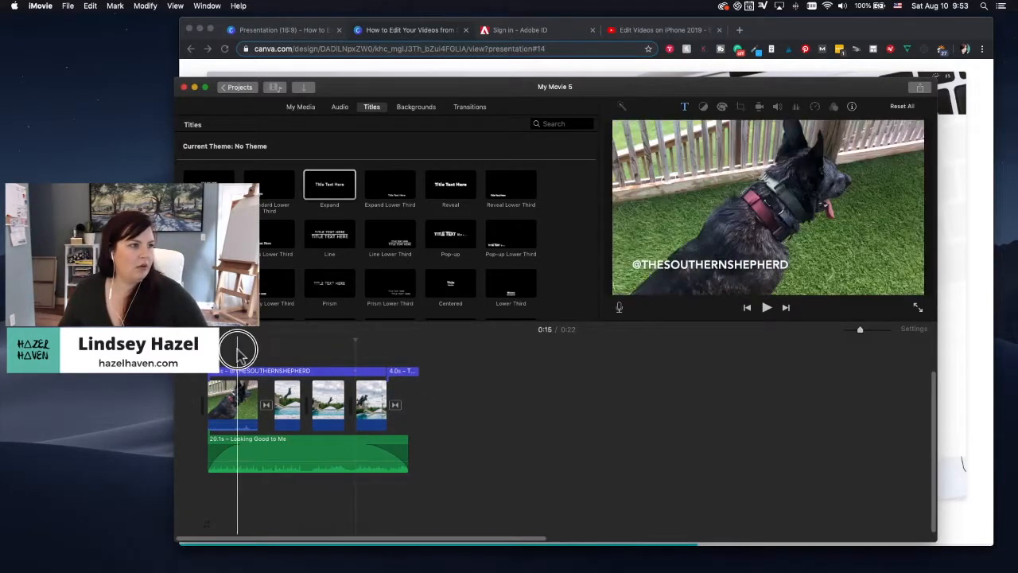
drag(238, 348, 208, 344)
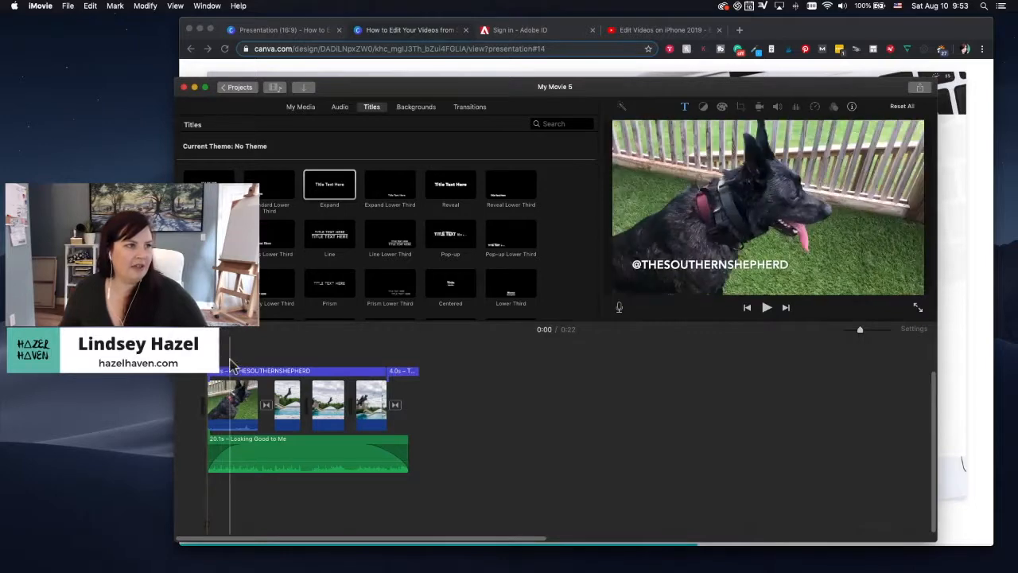
scroll(408, 231, down, 3)
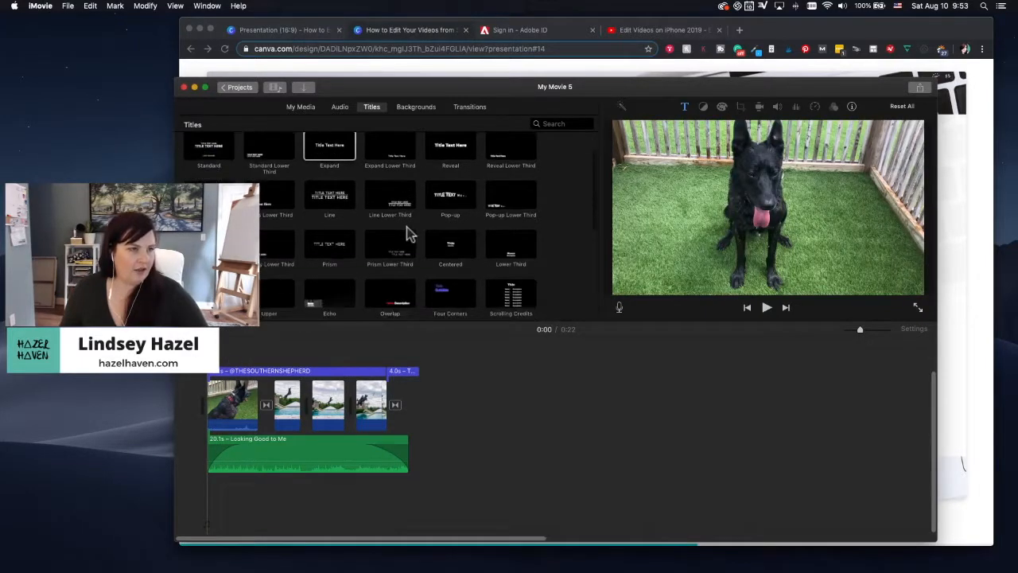
scroll(409, 232, down, 8)
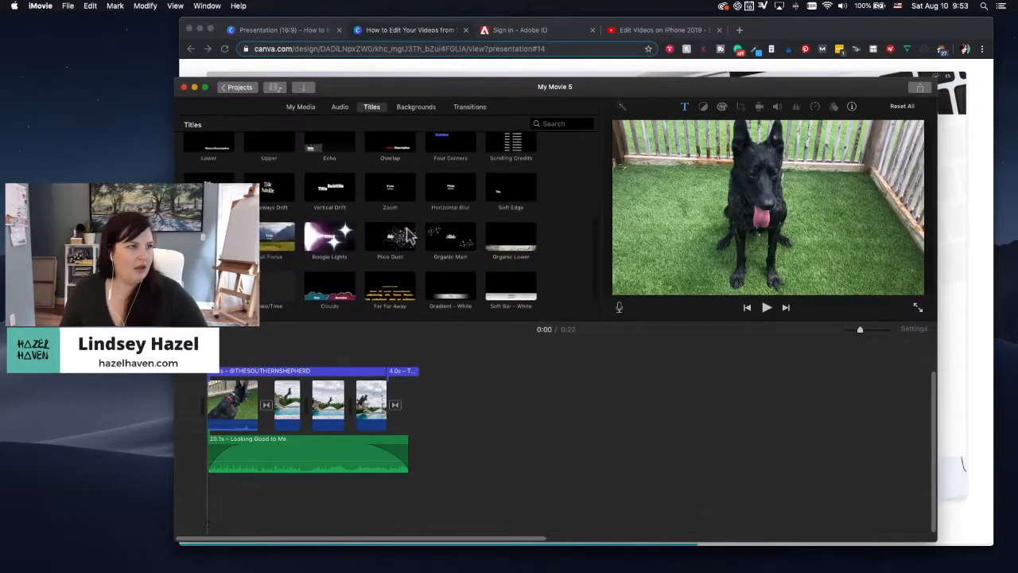
drag(268, 238, 225, 376)
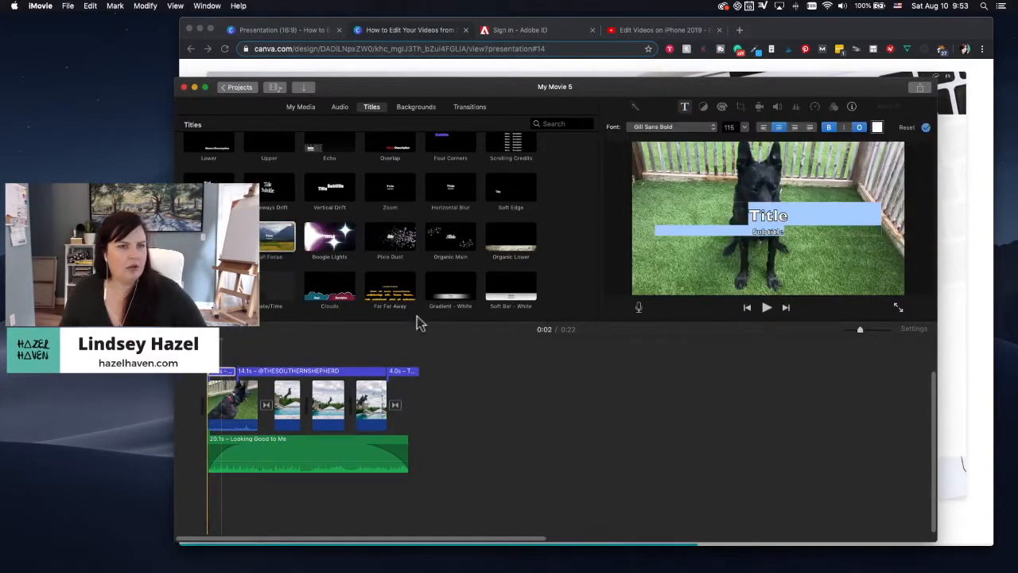
Set the opening title text to "Dock Diving" and its subtitle to "Summer 2019".
click(786, 219)
drag(786, 222, 730, 215)
text(Dockin)
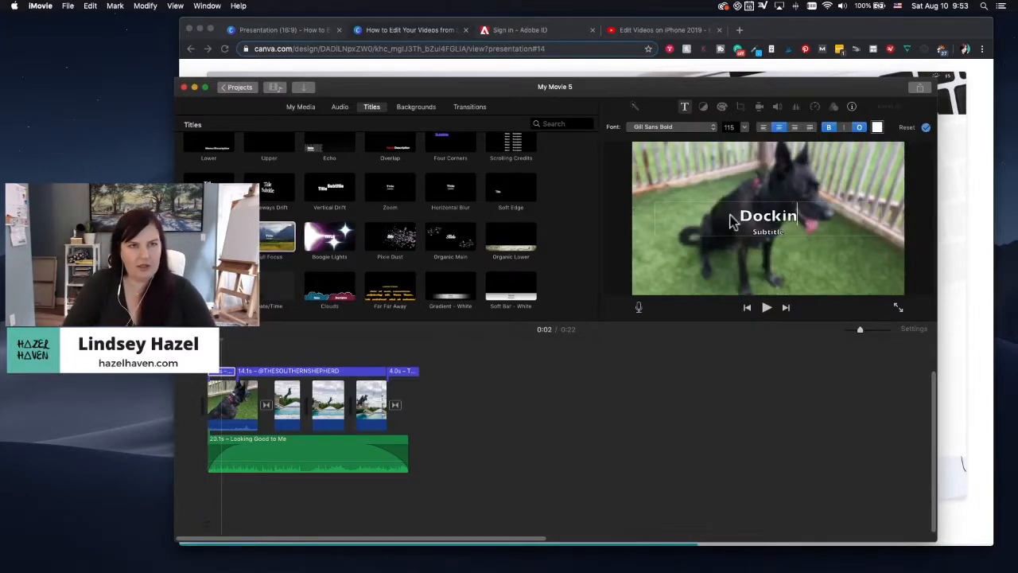
key(BackSpace)
key(BackSpace)
text( Diving)
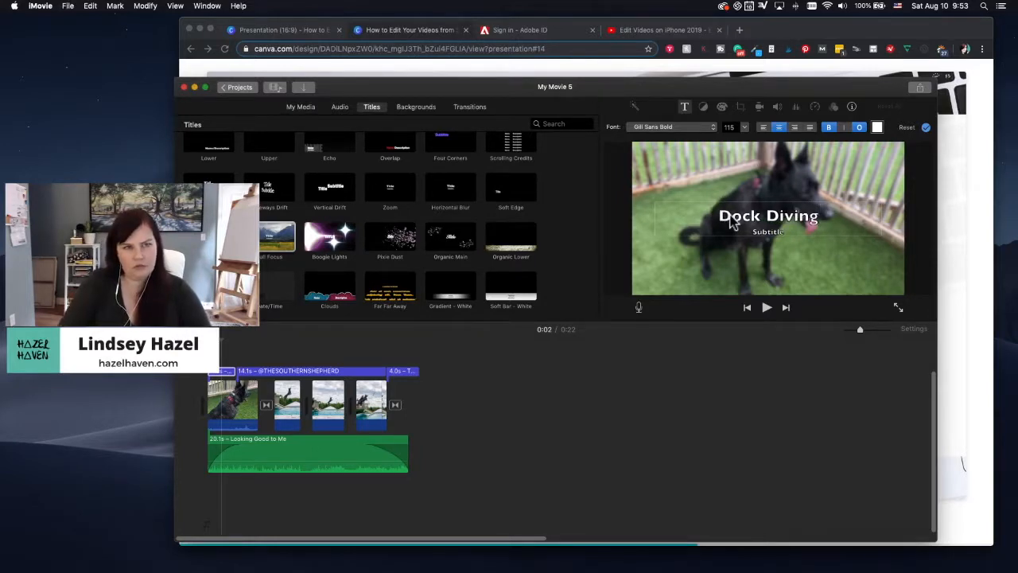
key(super+a)
click(803, 234)
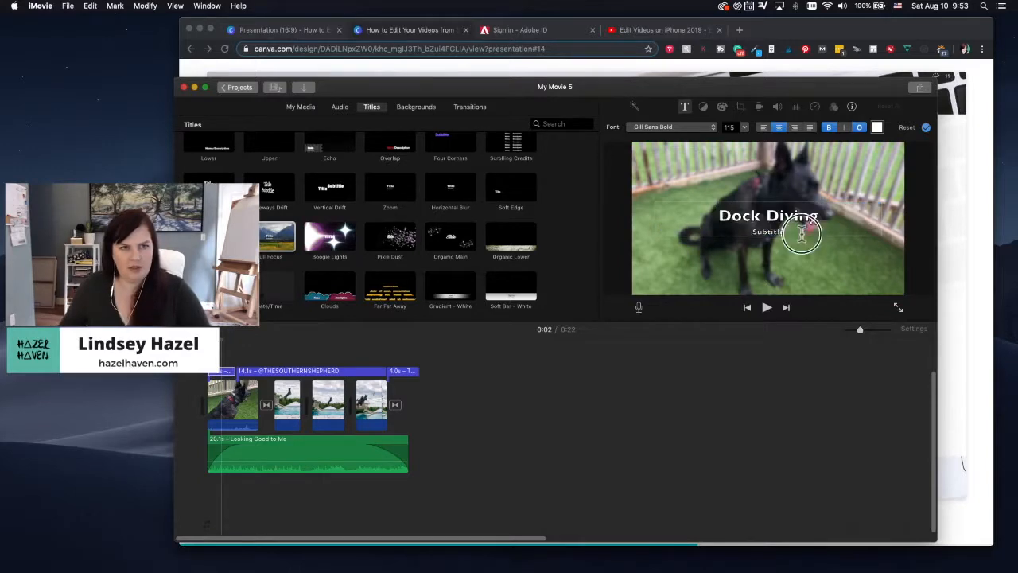
drag(783, 235, 754, 236)
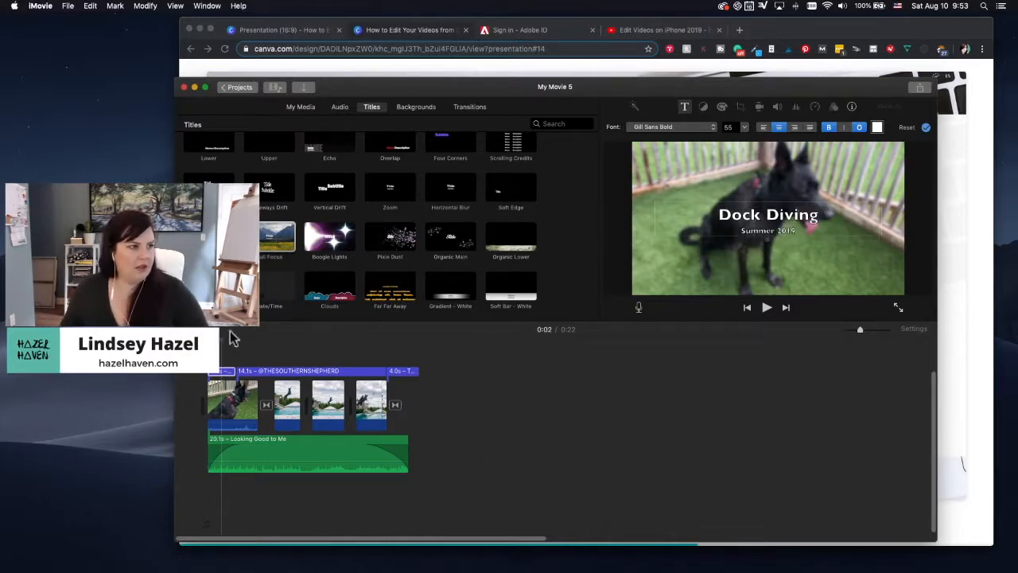
Play the whole movie from the beginning to review it.
drag(222, 344, 208, 344)
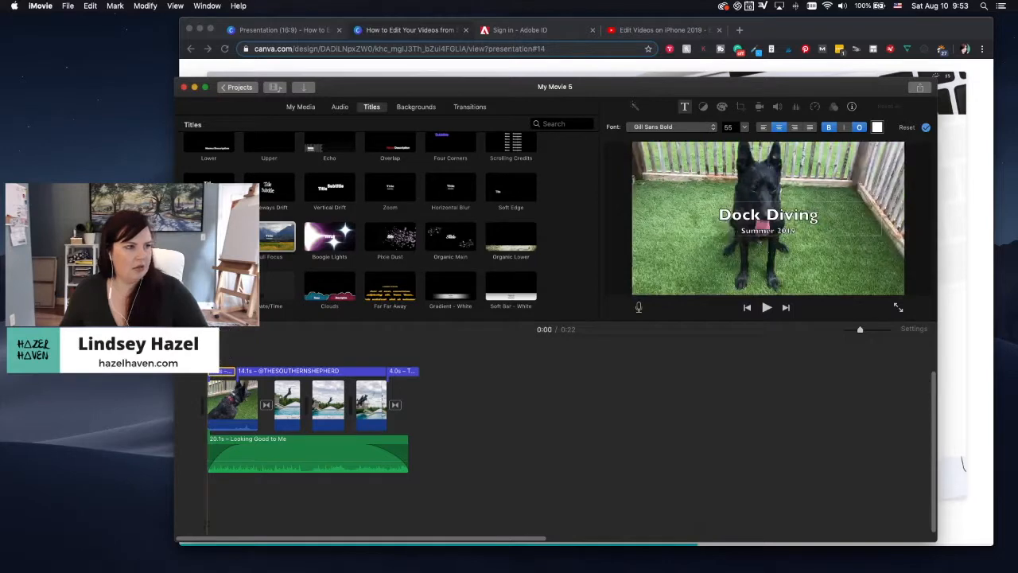
key(space)
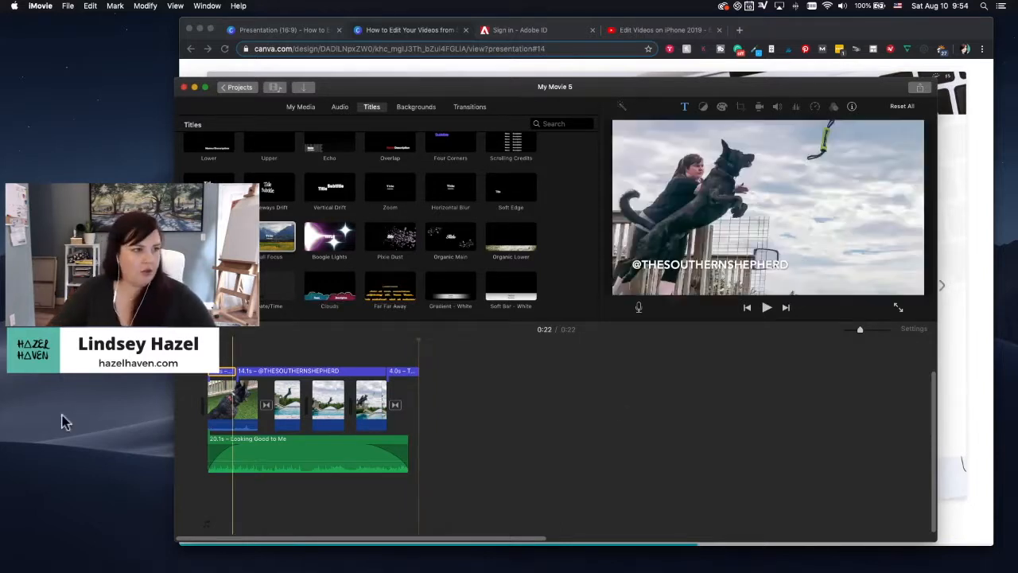
Switch to Premiere Pro, dismiss the font warning, and move the playhead to the start of the zoom_5 sequence.
mouse_move(3, 449)
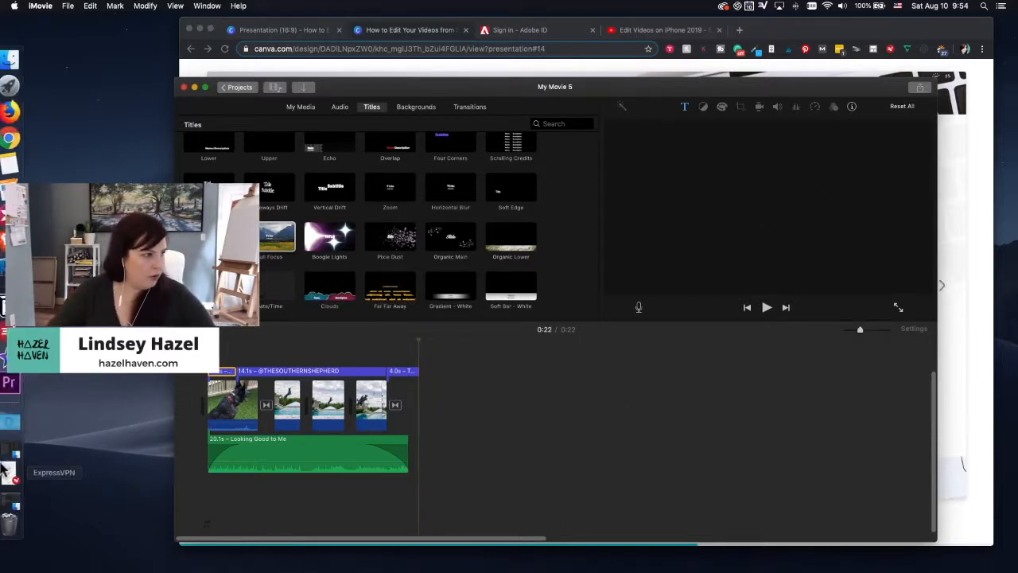
click(4, 395)
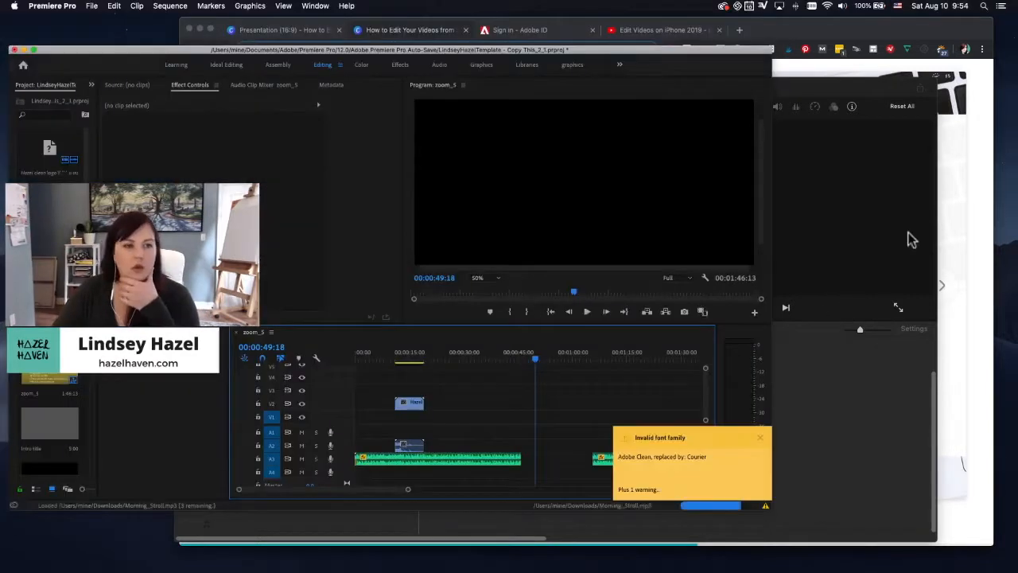
click(759, 437)
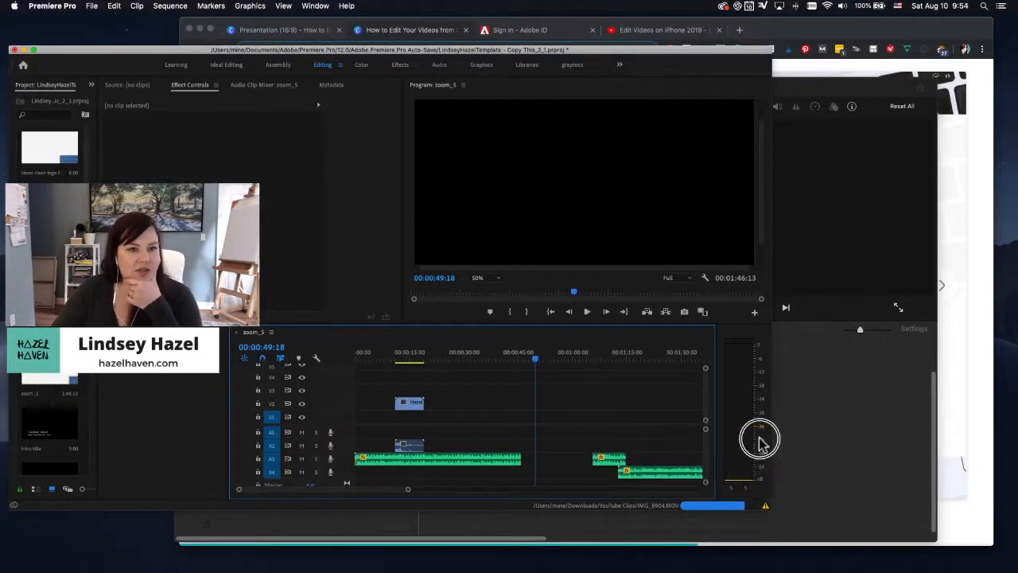
click(835, 395)
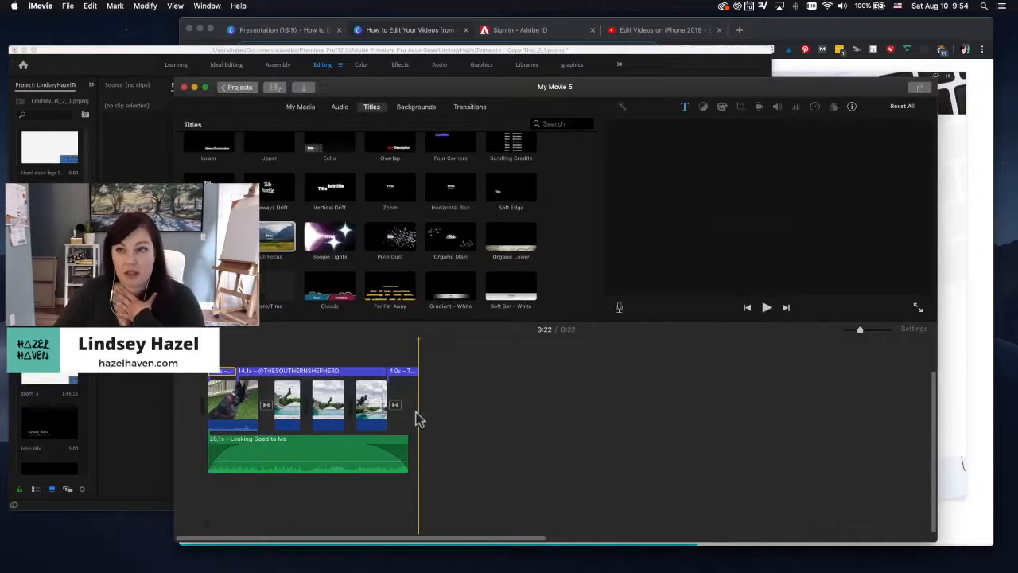
click(131, 398)
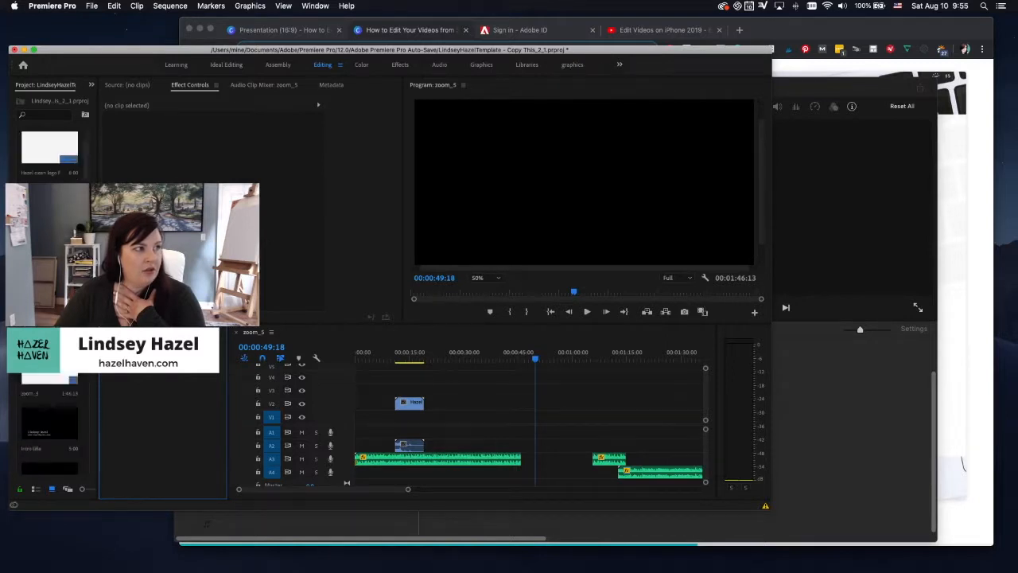
drag(531, 364, 350, 363)
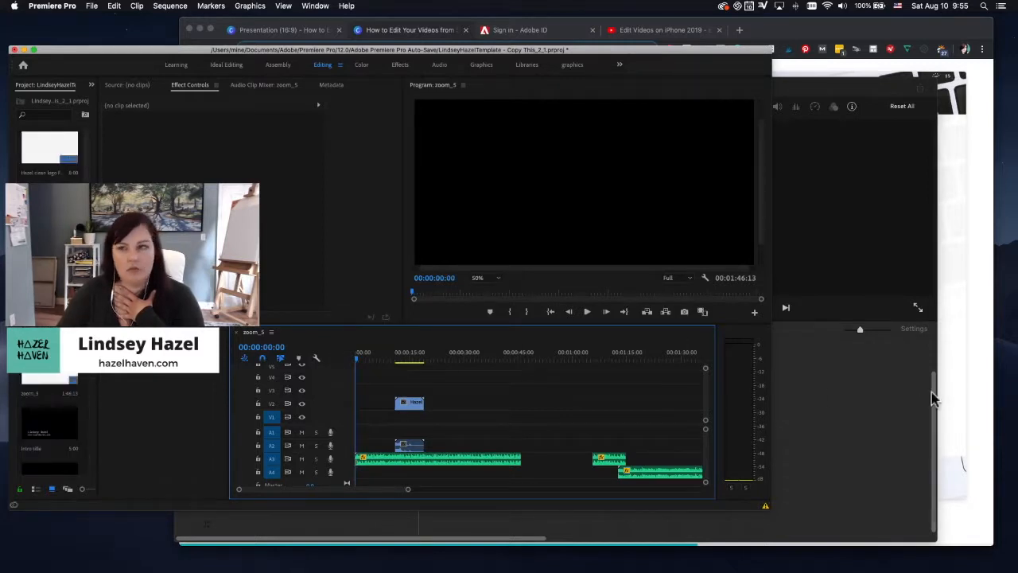
click(888, 423)
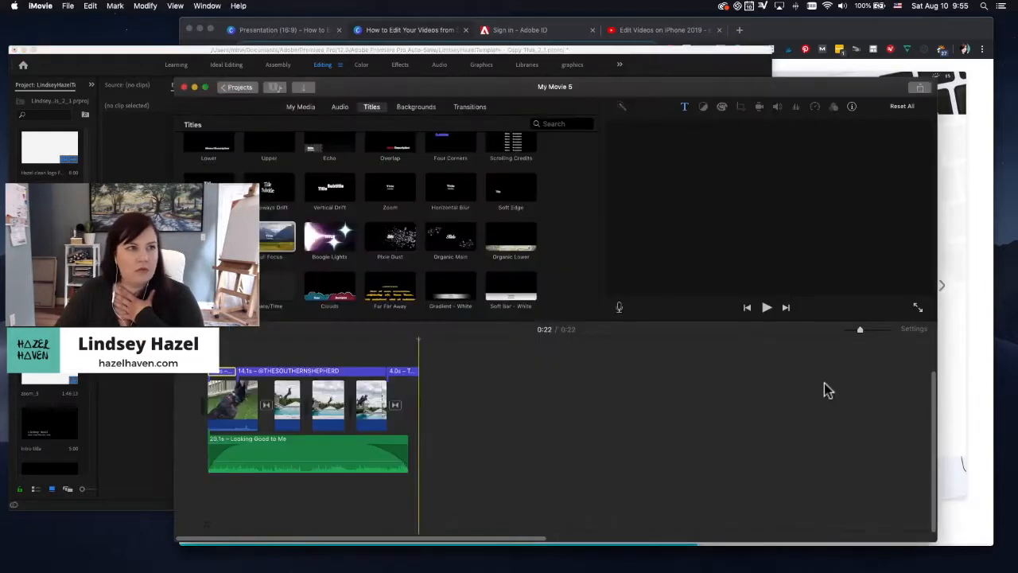
click(656, 59)
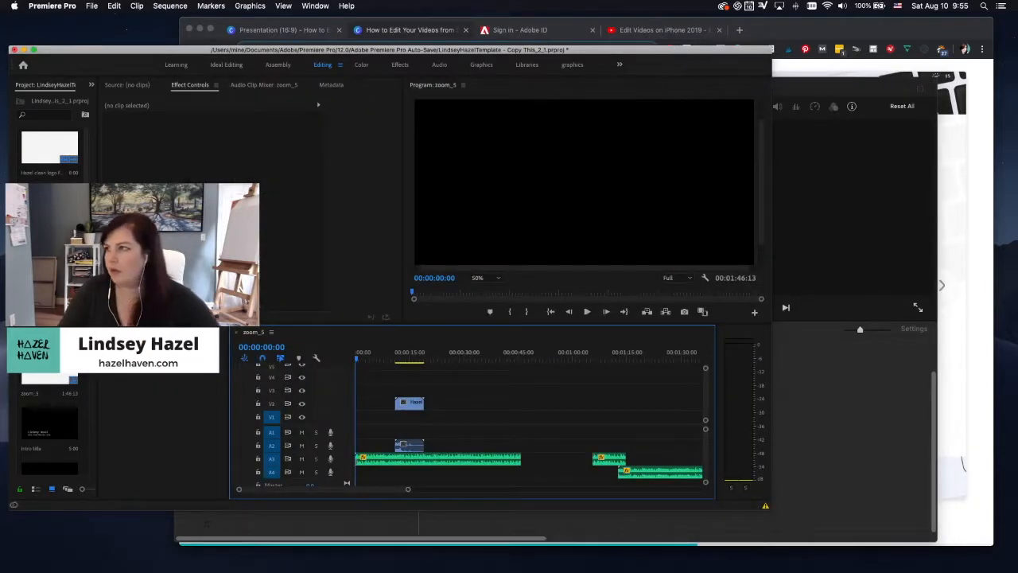
Add the pool video and three dog photos from Finder to the sequence, and line them up from the start of track V4, video first.
key(super+Tab)
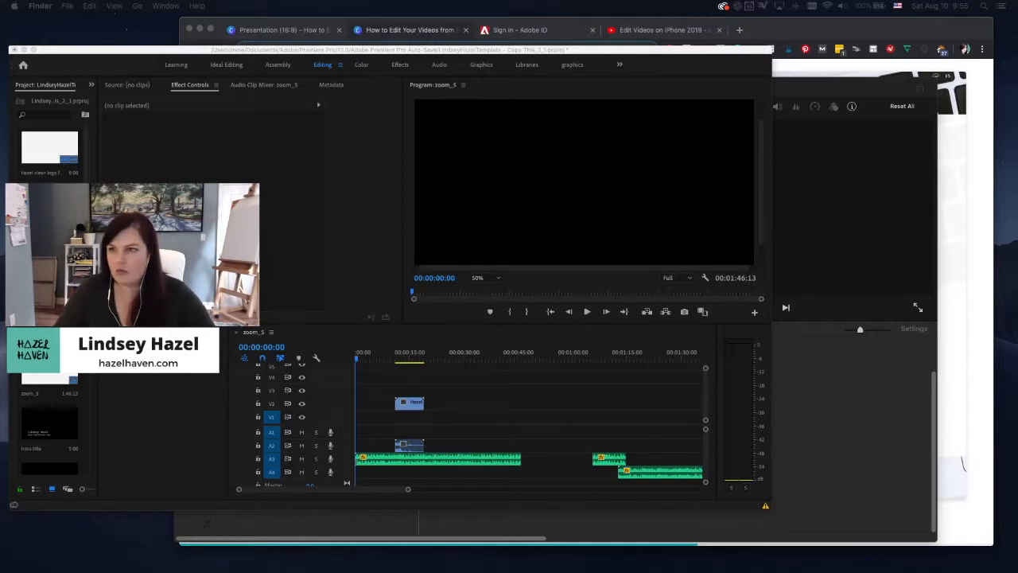
drag(302, 372, 472, 402)
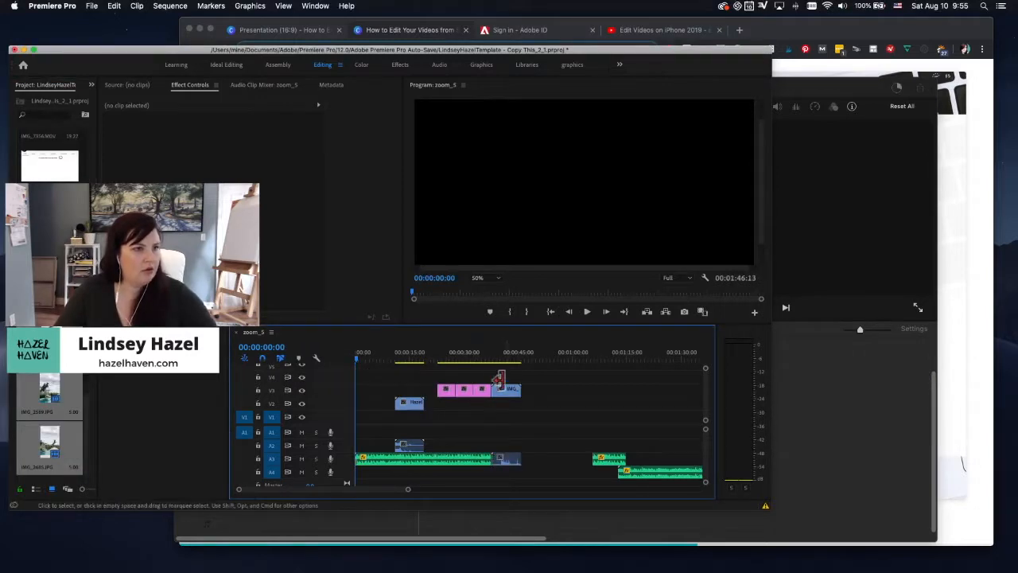
drag(483, 361, 367, 376)
click(506, 393)
drag(445, 390, 410, 374)
drag(478, 389, 422, 375)
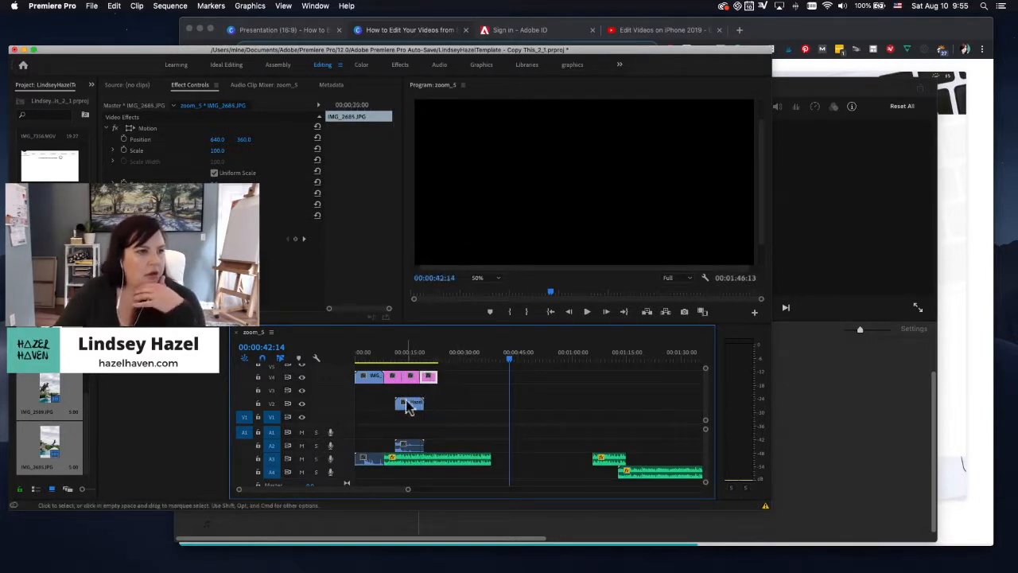
Delete the leftover clip on track V2 and the two separate music clips near the sequence's end, and enlarge the Premiere Pro window.
click(408, 405)
key(Delete)
click(416, 459)
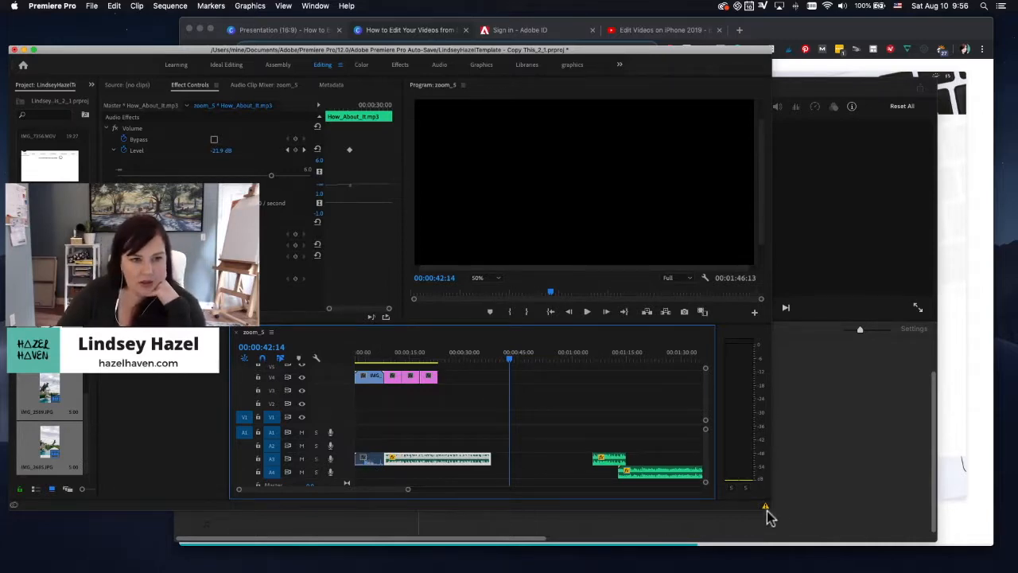
drag(767, 510, 866, 527)
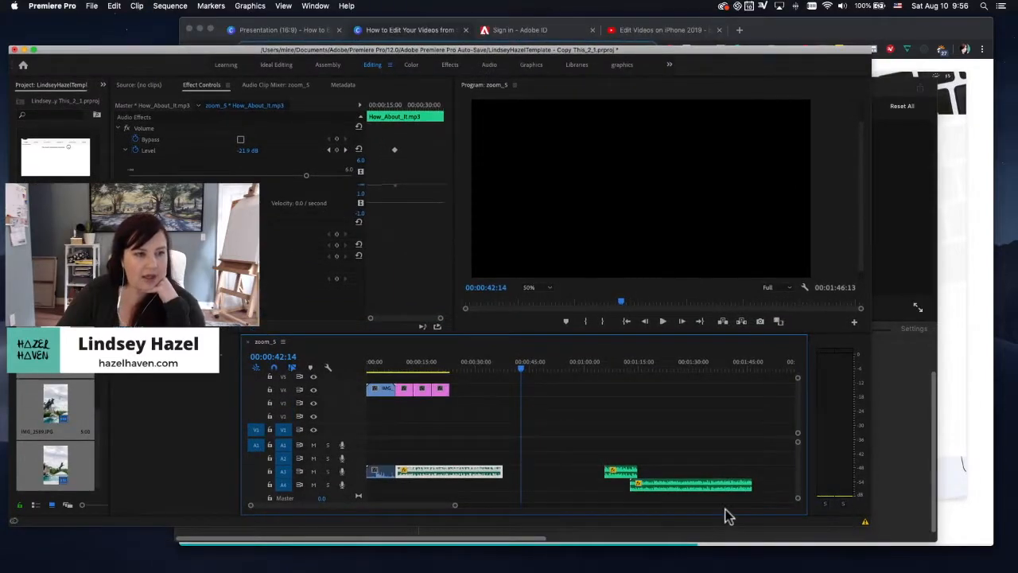
drag(618, 447, 668, 501)
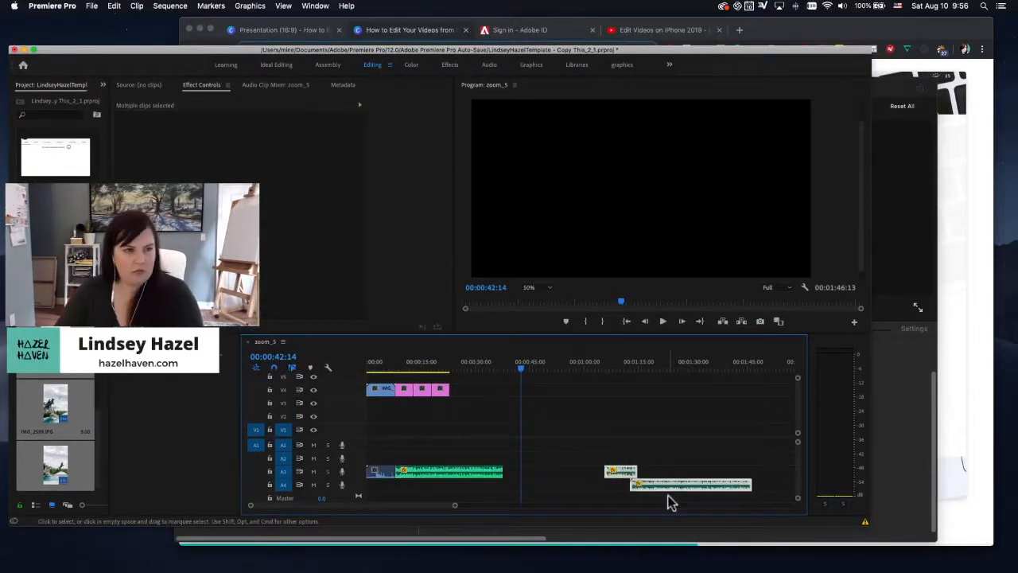
key(Delete)
Play the sequence from the start through the video and into the first photo.
drag(380, 367, 362, 374)
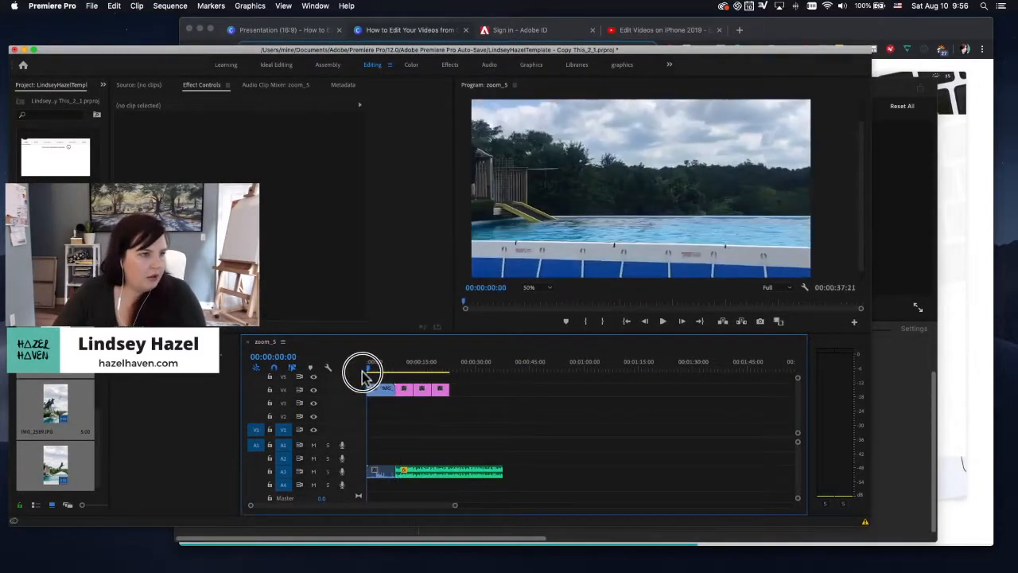
key(space)
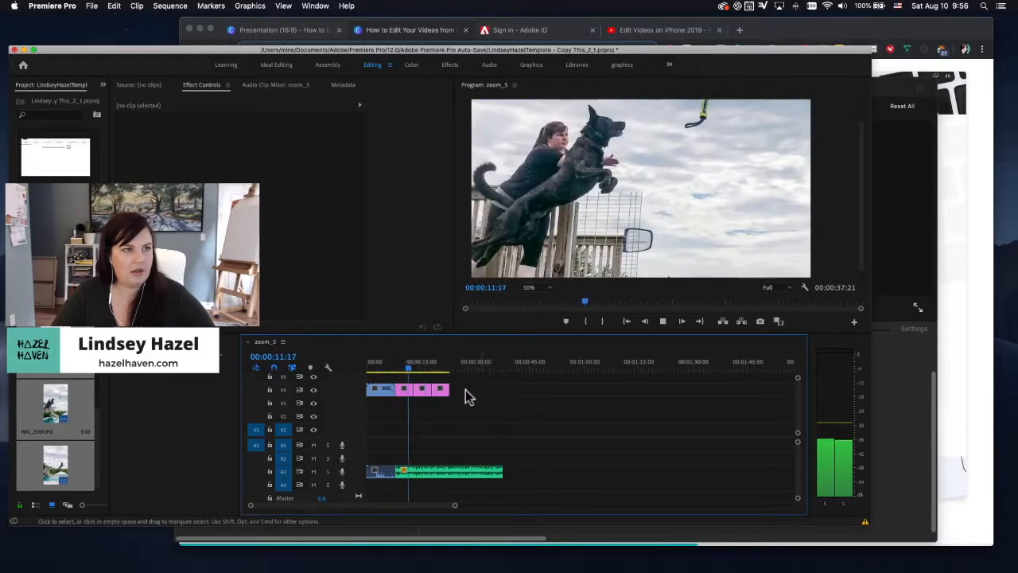
key(space)
Scale down and reposition the second photo, IMG_2684.JPG, so the leaping dog and its handler fit in the frame.
click(422, 400)
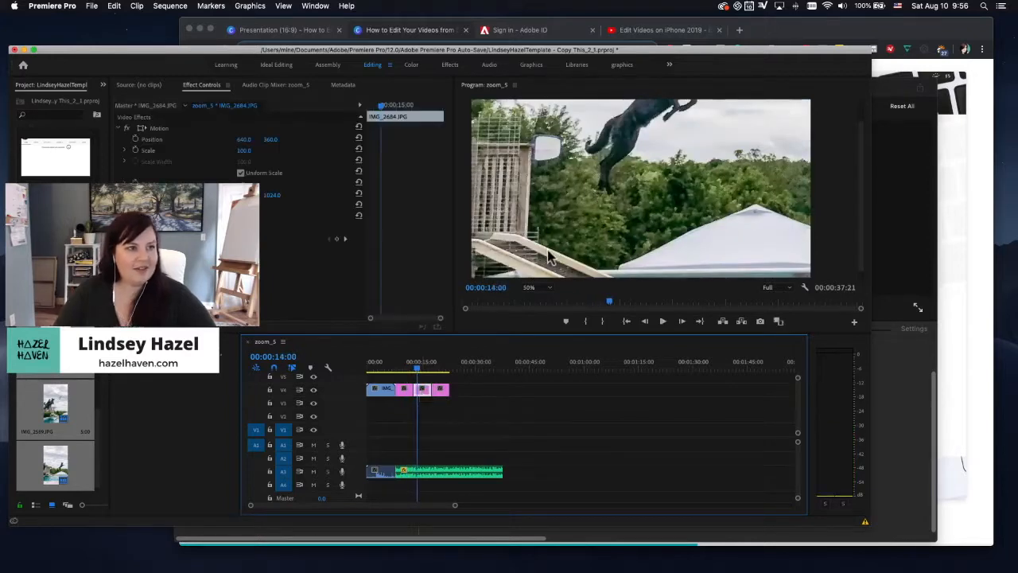
click(547, 253)
drag(633, 245, 675, 220)
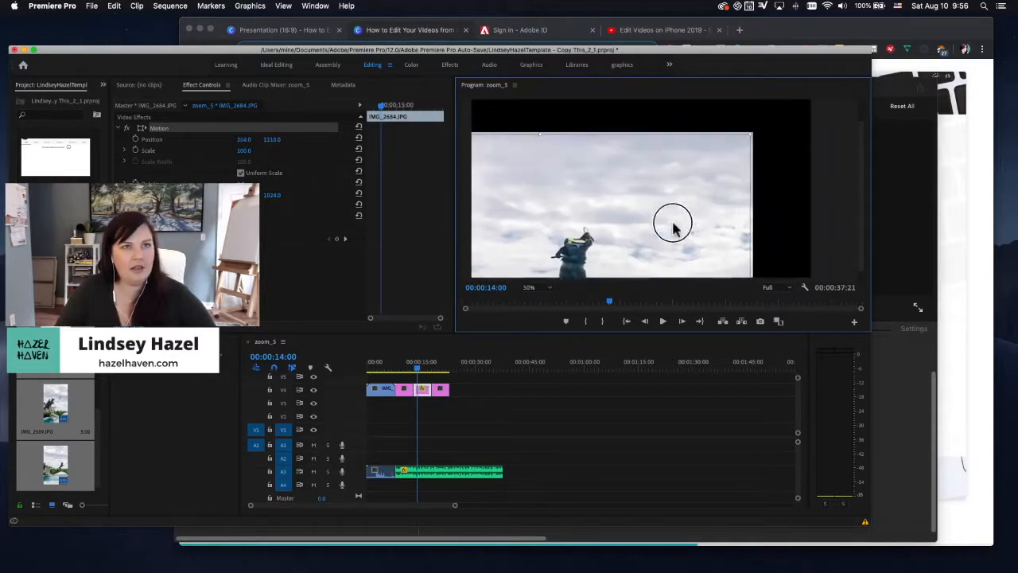
drag(740, 136, 623, 252)
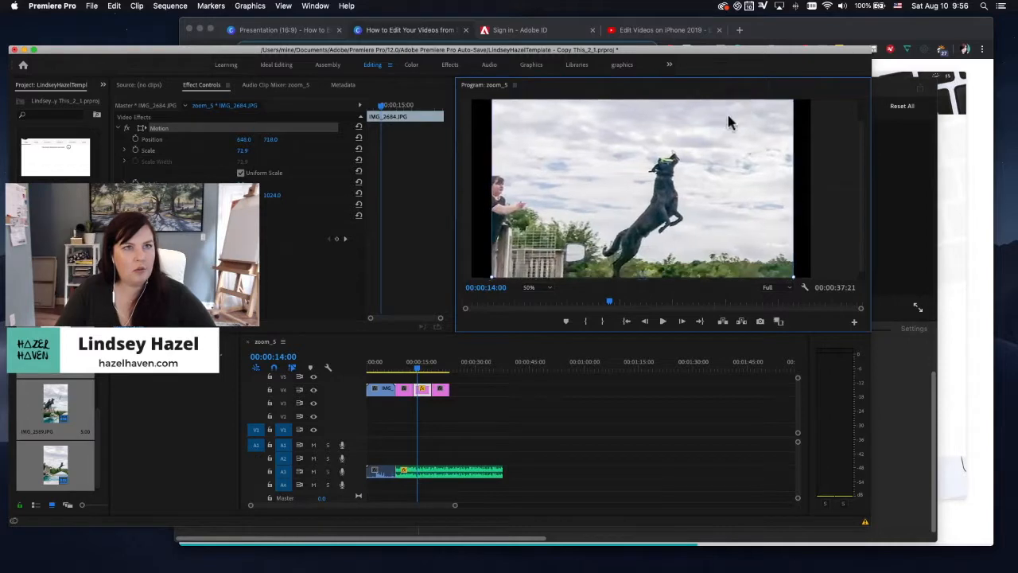
drag(730, 121, 752, 122)
click(504, 434)
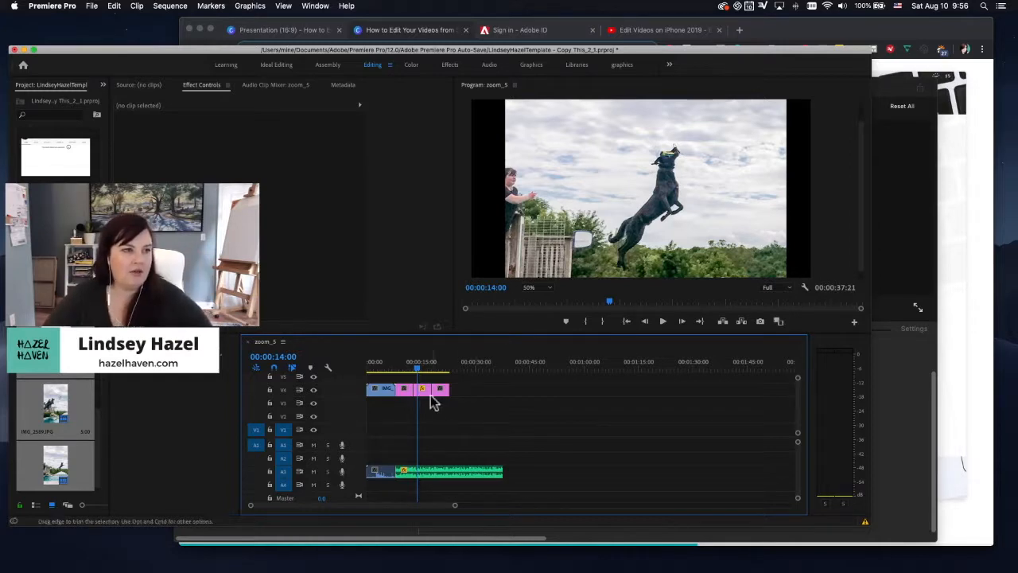
Move the playhead to the third photo, IMG_2685.JPG, and enlarge and reposition it in the frame.
mouse_move(416, 370)
mouse_down()
mouse_move(407, 372)
mouse_move(425, 374)
mouse_up()
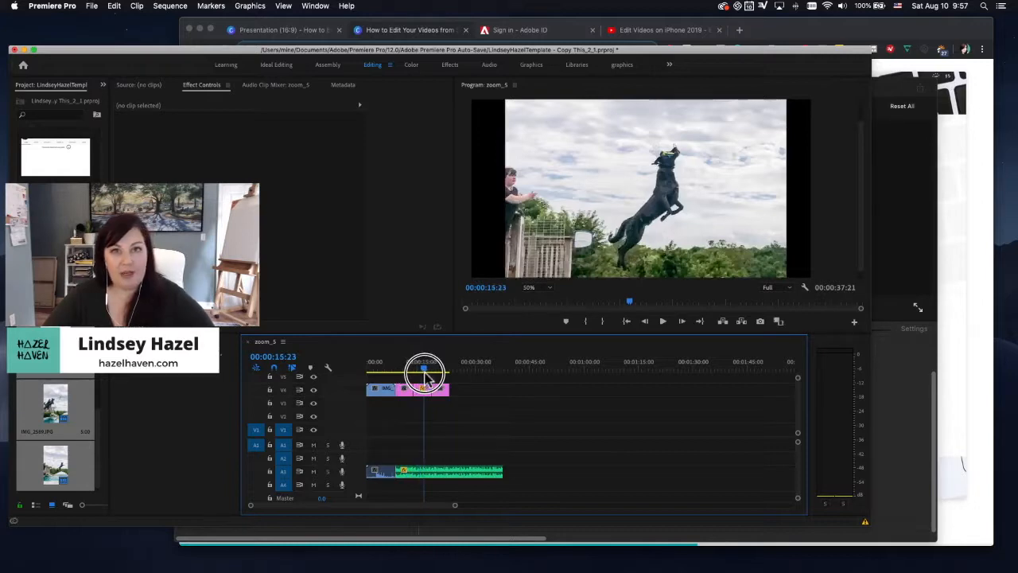
drag(424, 374, 433, 374)
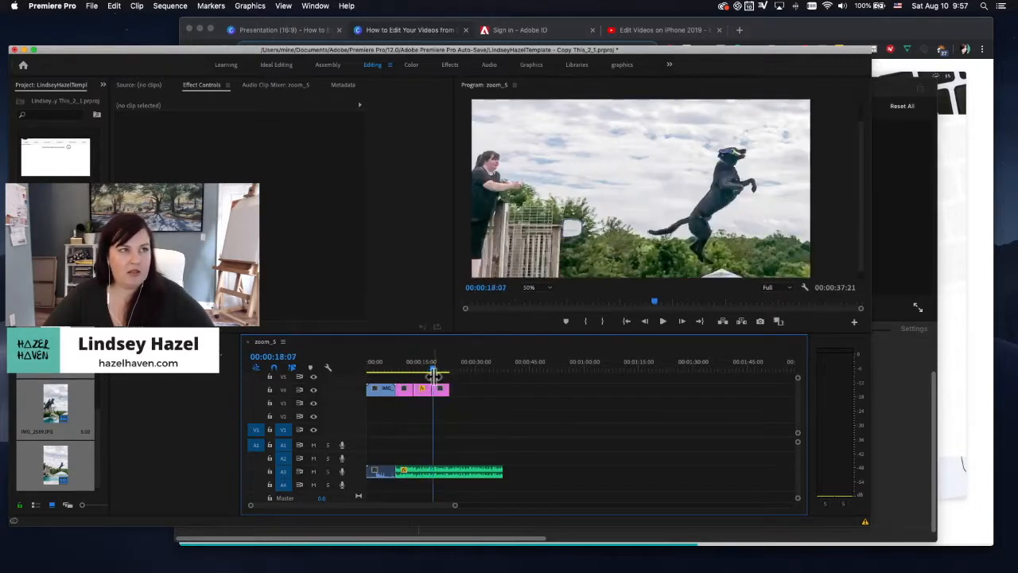
click(704, 227)
drag(706, 226, 668, 168)
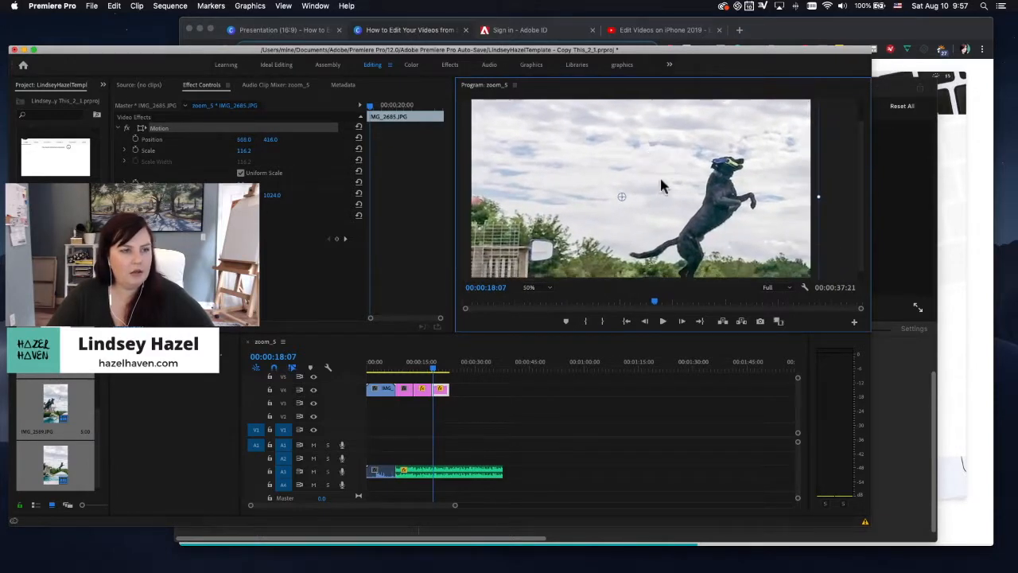
Trim the music's end to match the last photo's end, and return the playhead to the start of the sequence.
click(490, 440)
drag(500, 473, 450, 471)
drag(432, 371, 365, 372)
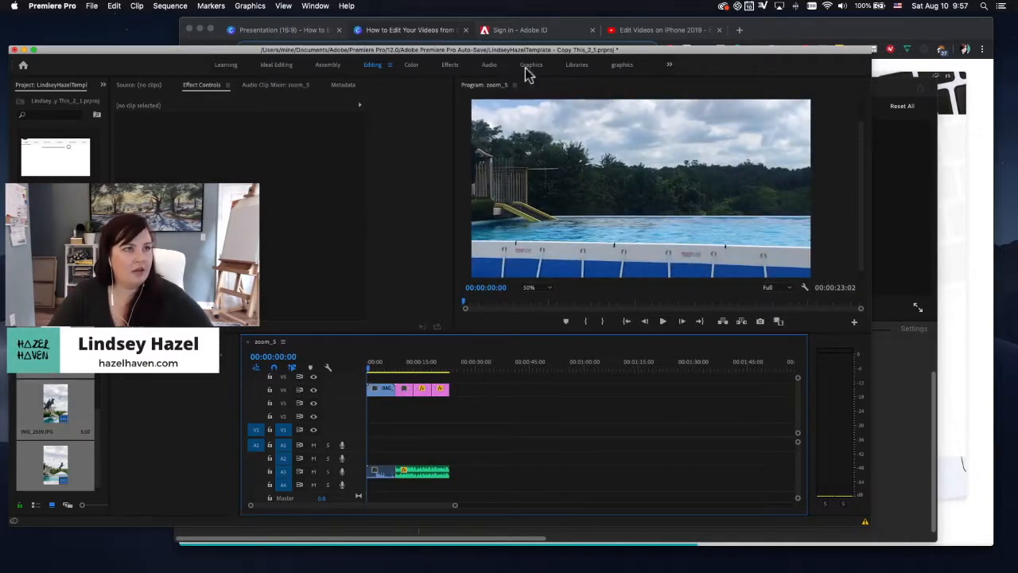
Switch to the Graphics workspace and add the Basic Title template on track V3, beneath the first photo.
click(531, 65)
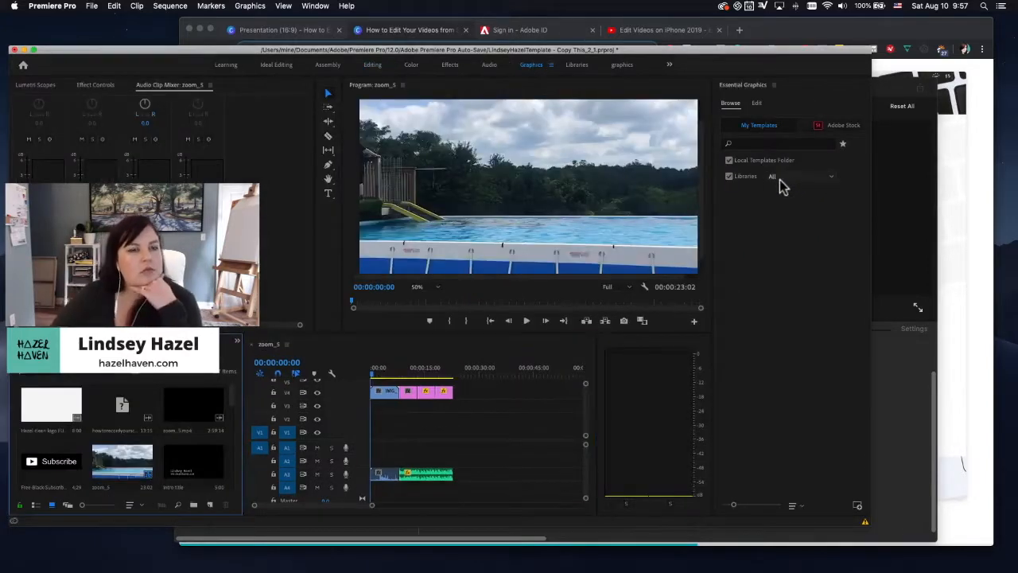
click(800, 129)
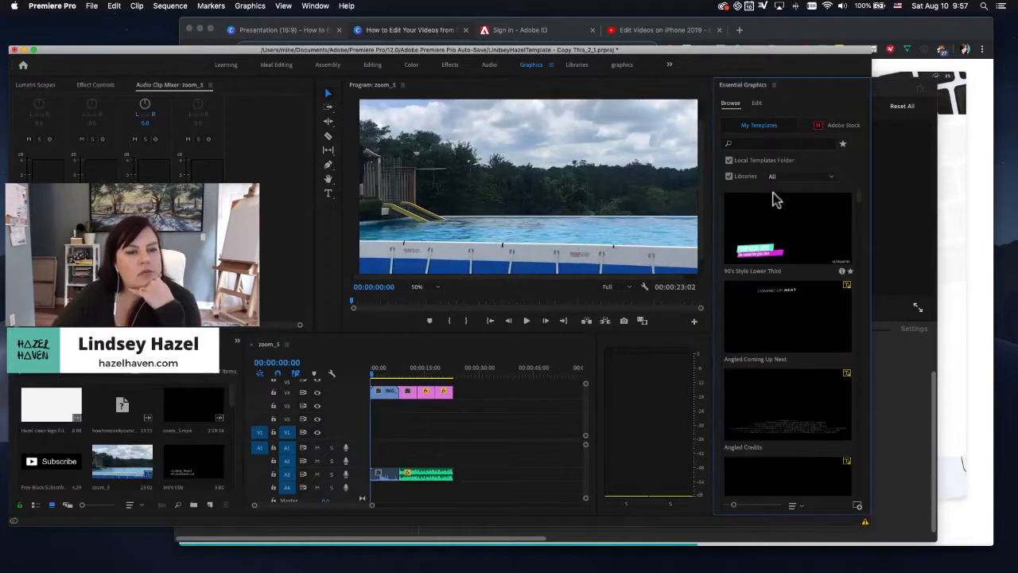
scroll(775, 273, down, 5)
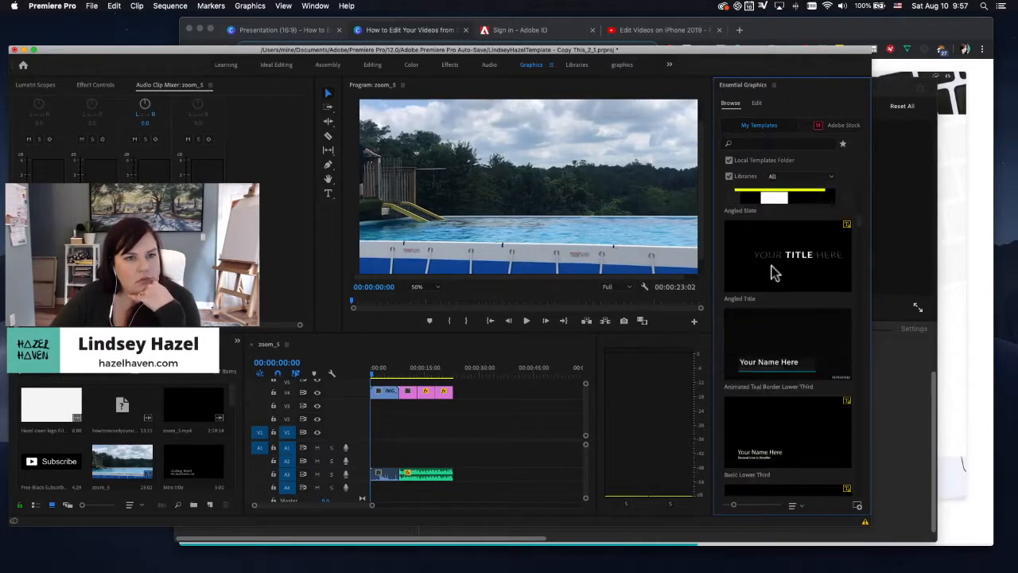
scroll(777, 320, down, 3)
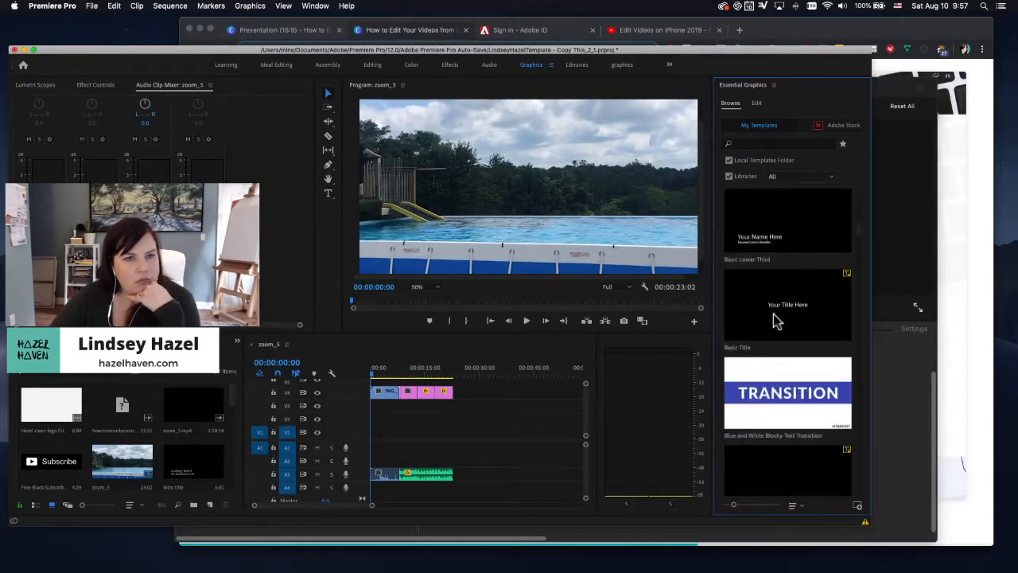
drag(784, 302, 406, 407)
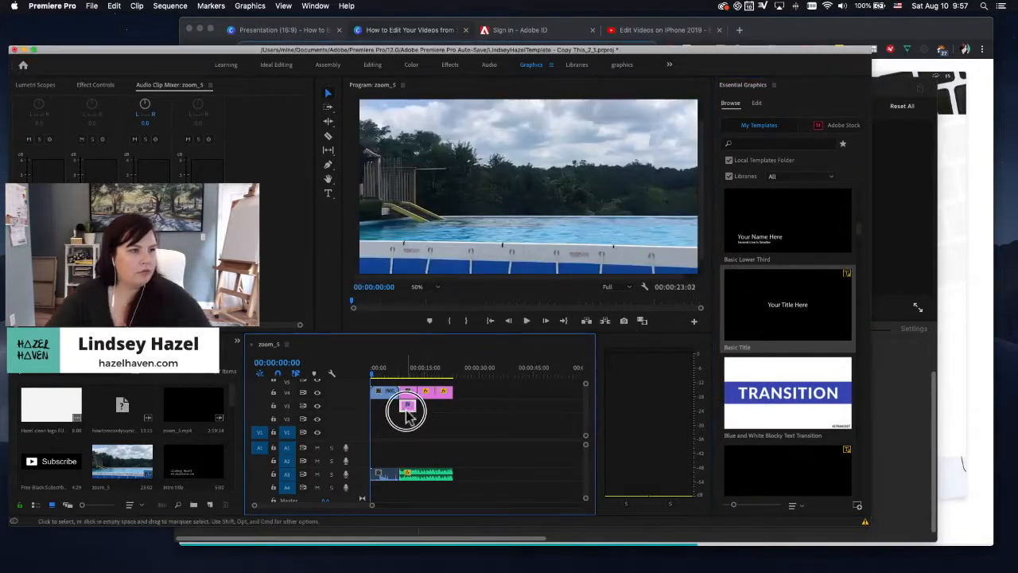
Place the playhead over the Basic Title clip on track V3 and open the settings of its Your Title Here text layer.
click(406, 410)
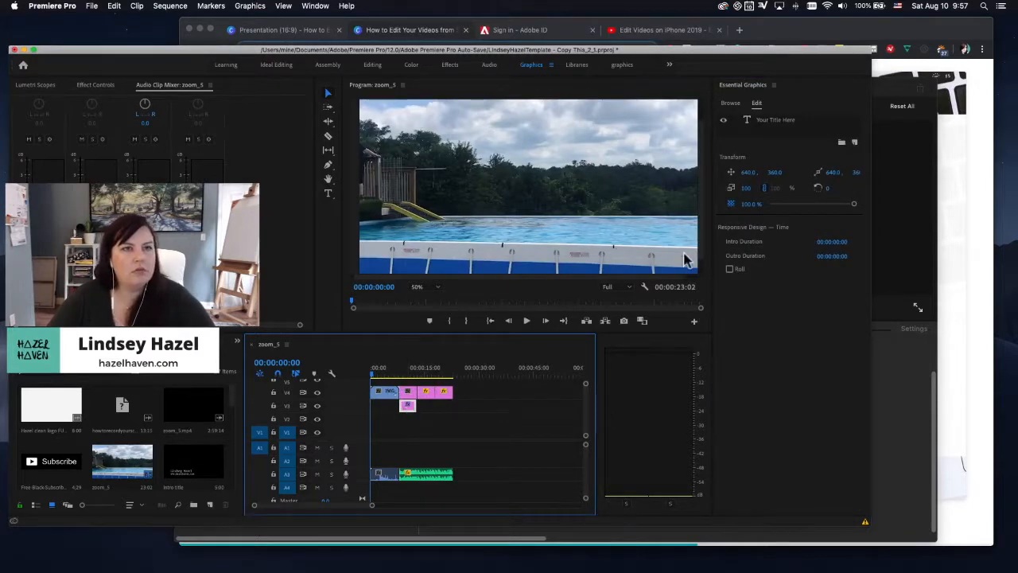
click(730, 104)
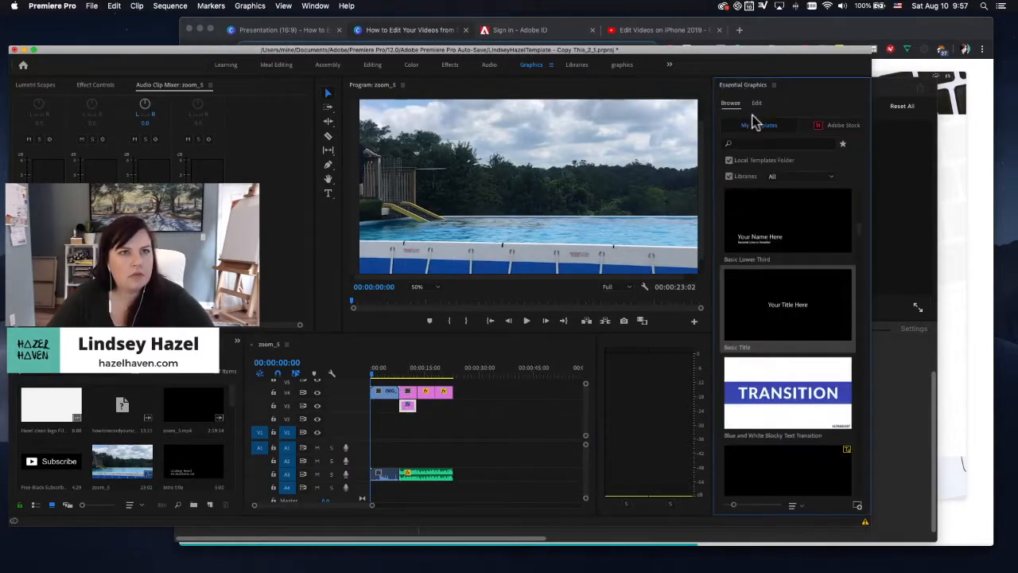
click(754, 103)
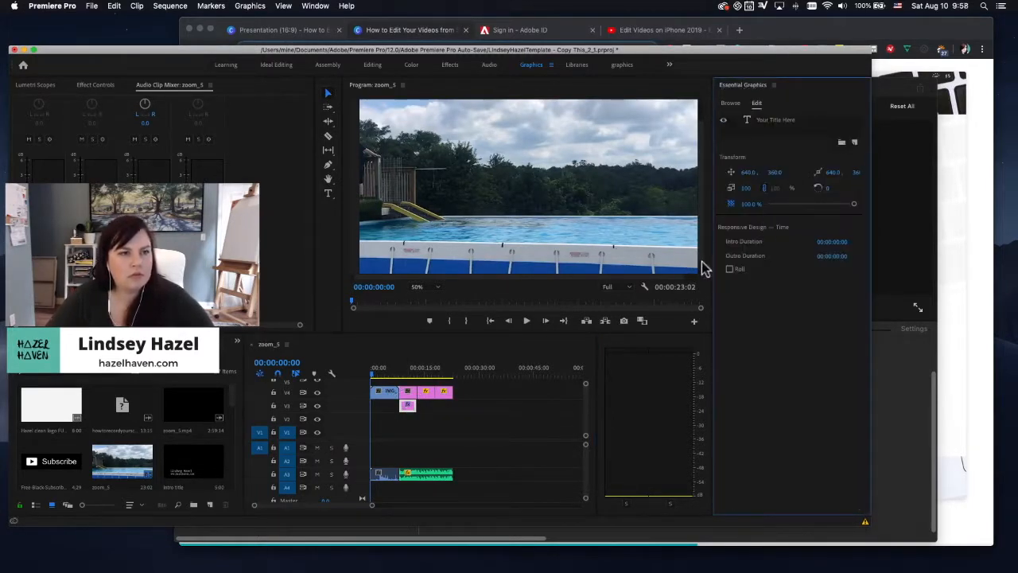
click(406, 382)
click(403, 375)
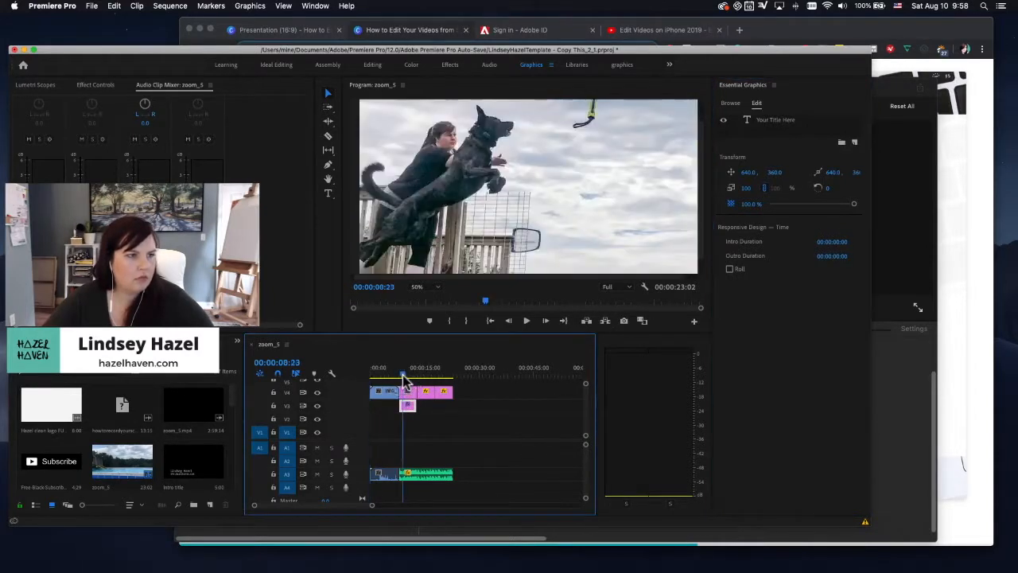
click(407, 404)
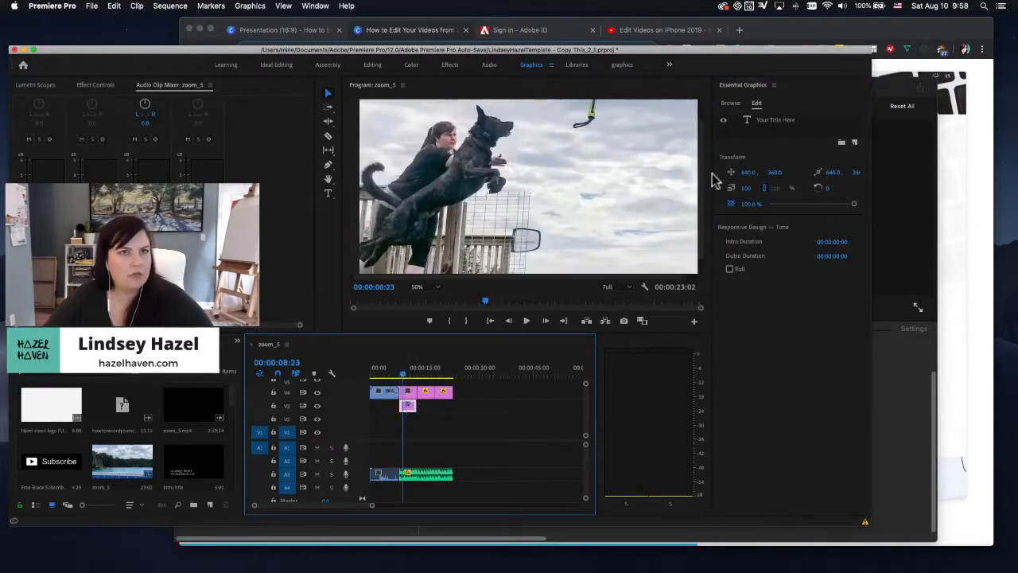
click(785, 121)
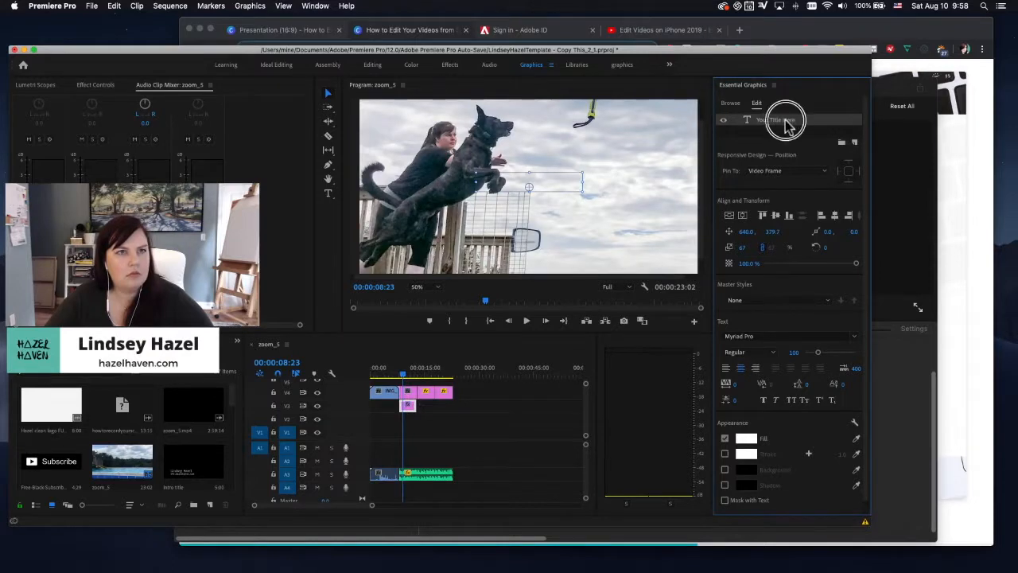
scroll(764, 251, down, 1)
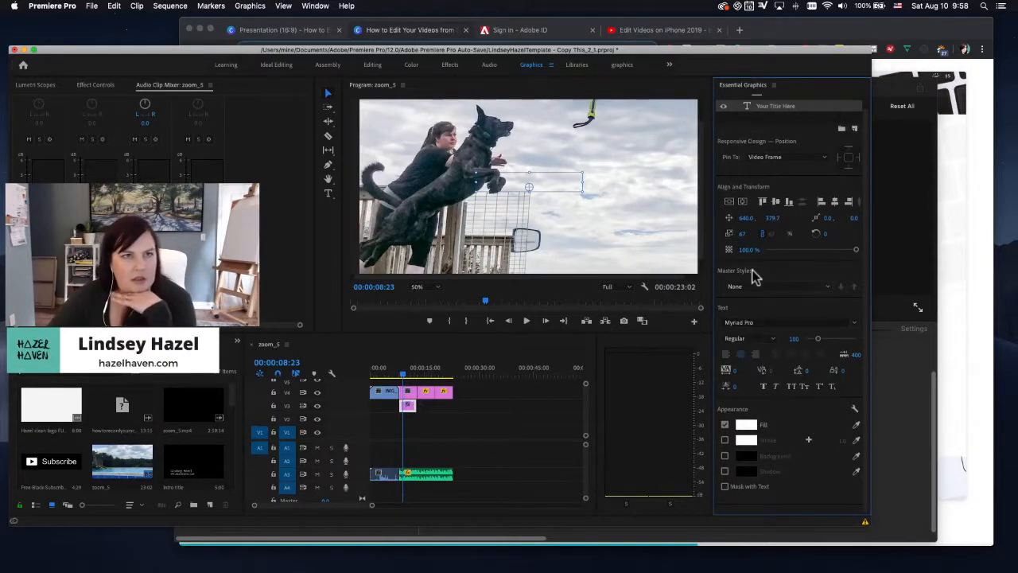
scroll(755, 262, up, 1)
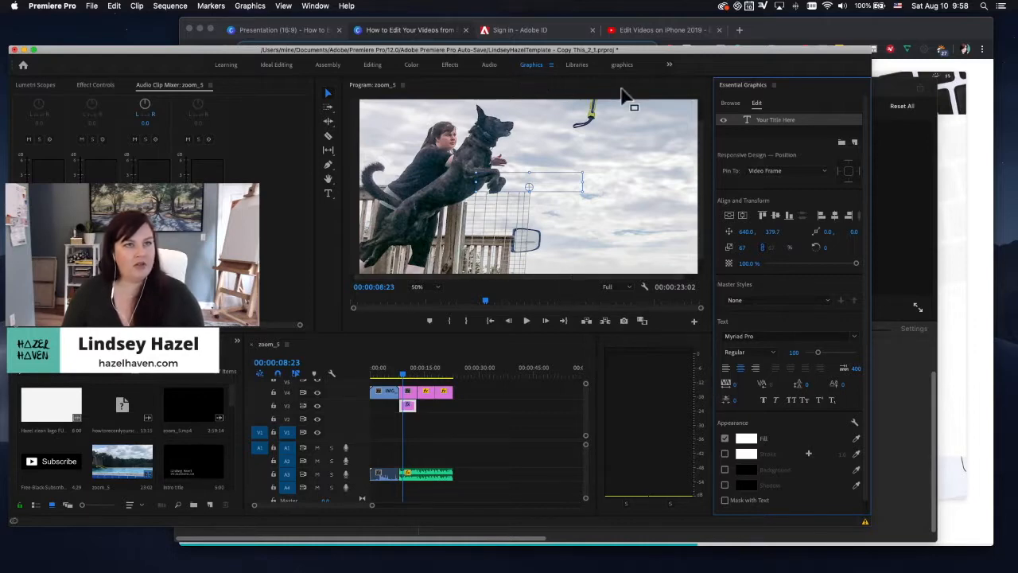
Look through the Audio, Effects, Color, Assembly and Ideal Editing workspaces, return to Editing, and move the playhead into the first clip.
click(487, 66)
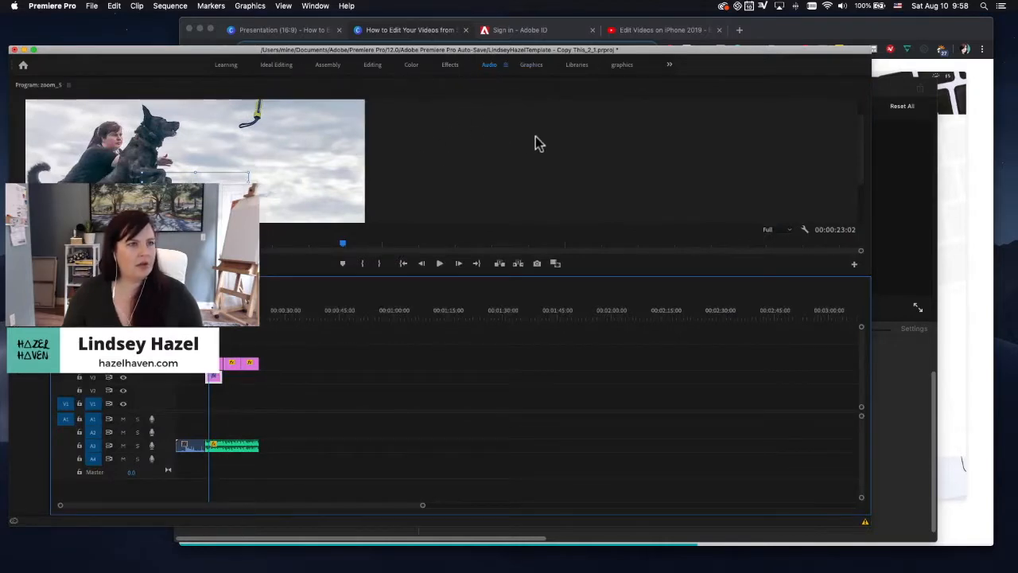
click(449, 67)
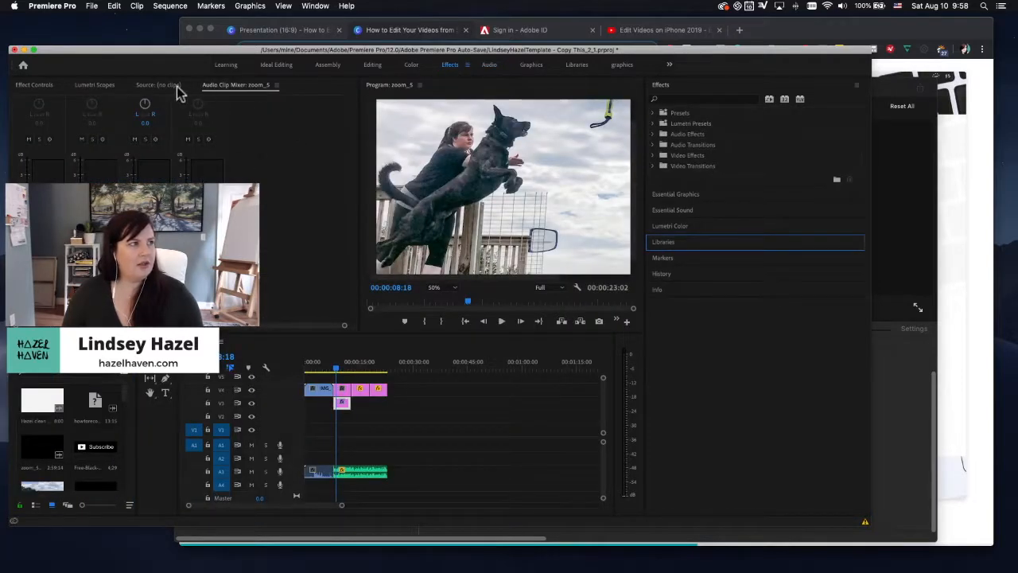
click(96, 84)
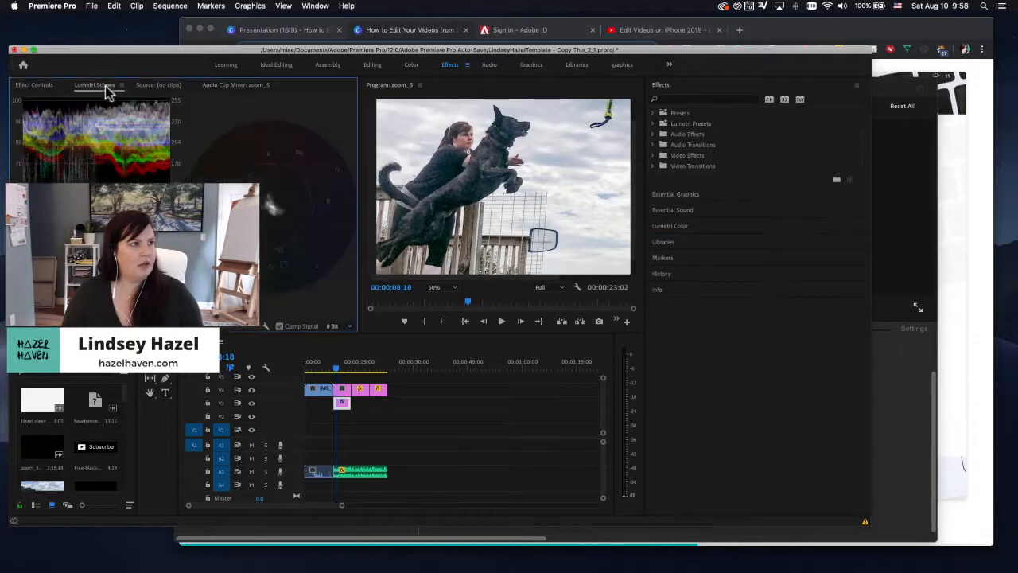
click(35, 85)
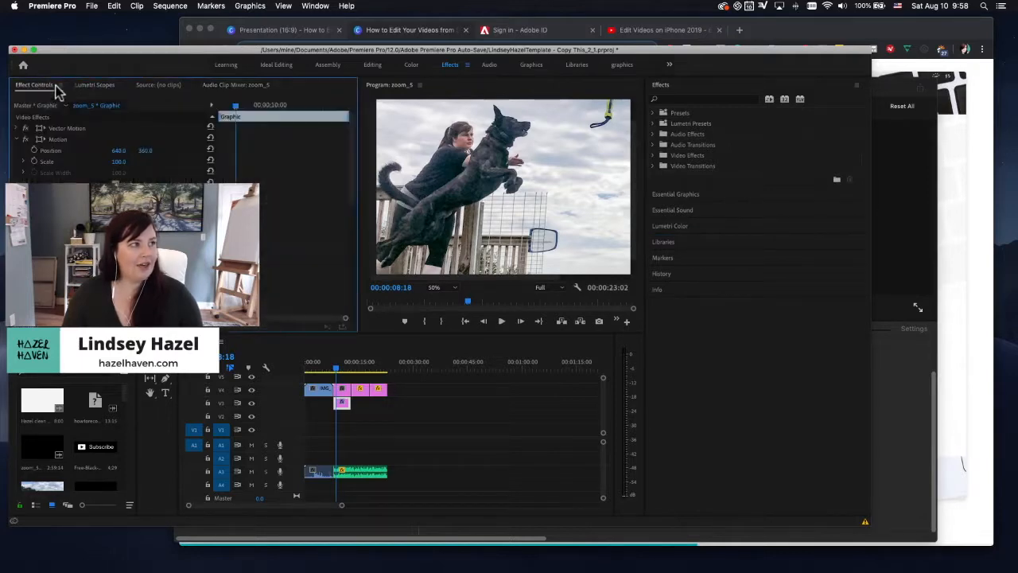
click(409, 66)
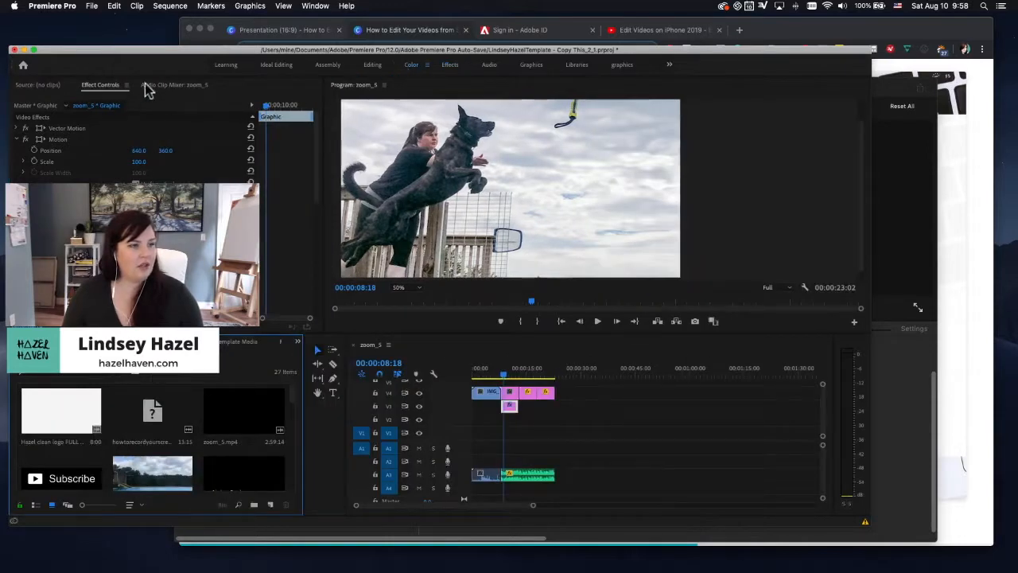
click(372, 66)
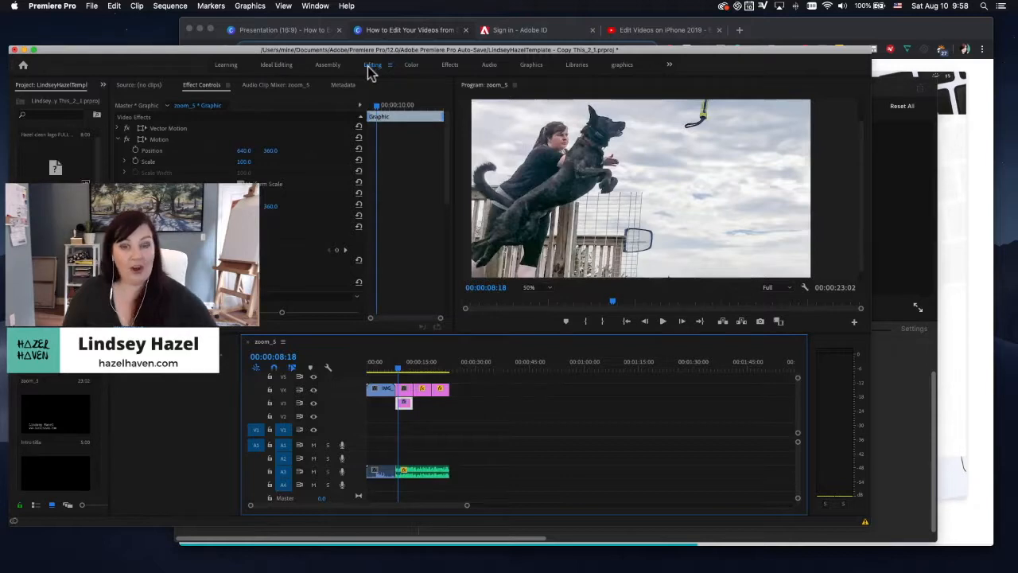
click(327, 66)
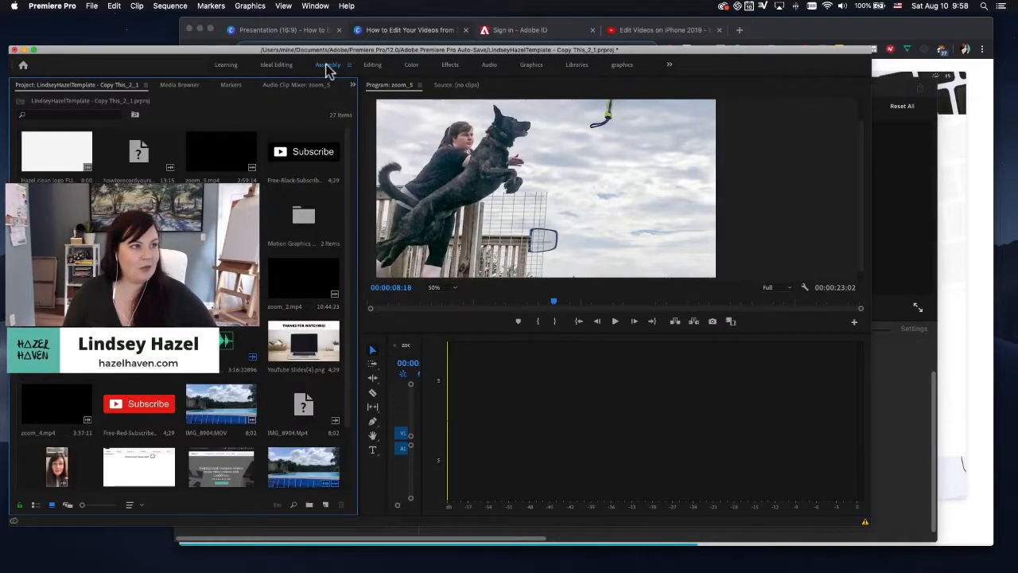
click(277, 67)
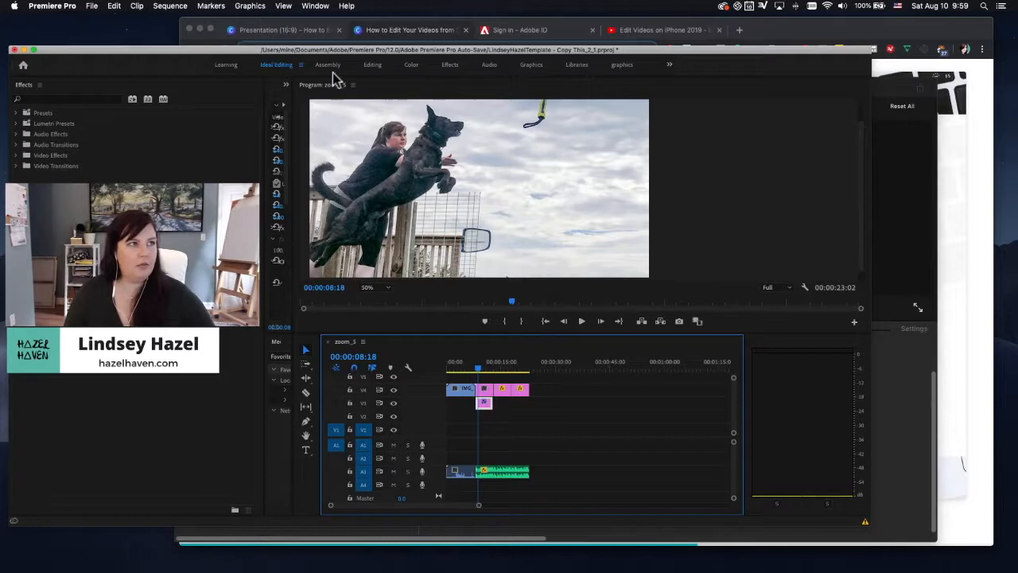
click(373, 66)
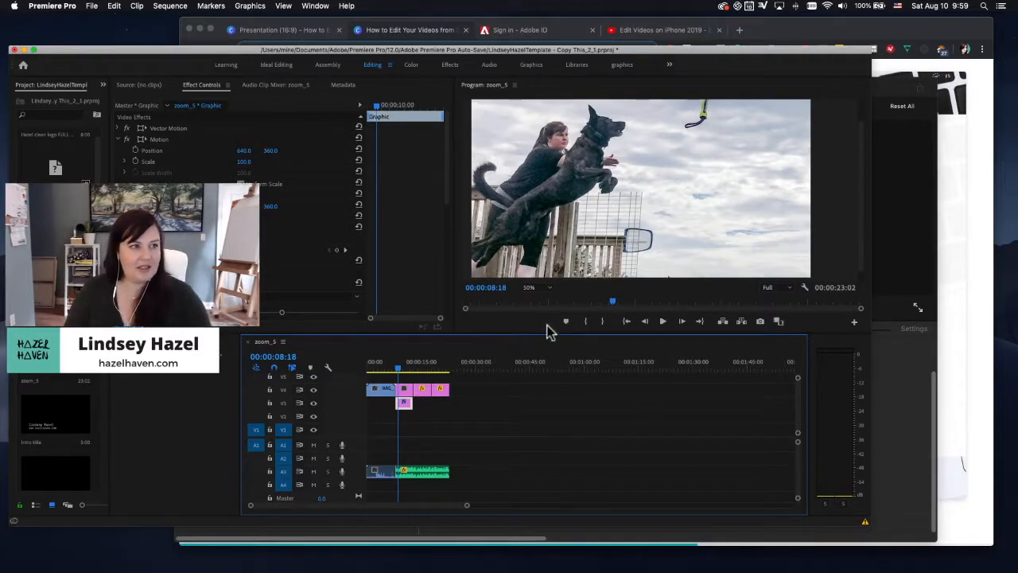
click(378, 369)
drag(378, 372, 377, 373)
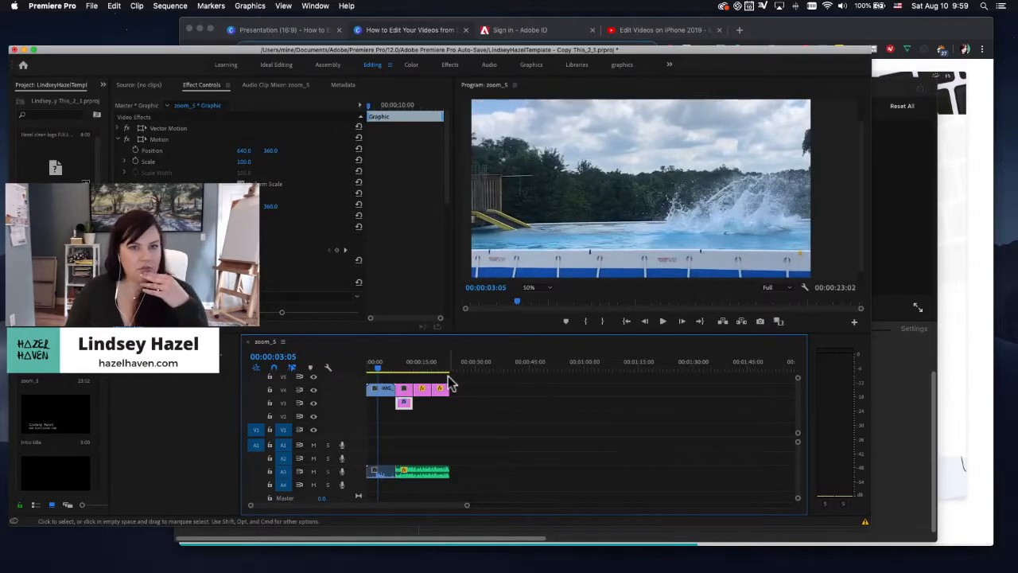
Minimize Premiere Pro and iMovie, and advance the Chrome presentation to the slide listing titles, animations, music, sound effects, picture in picture and captions.
click(23, 50)
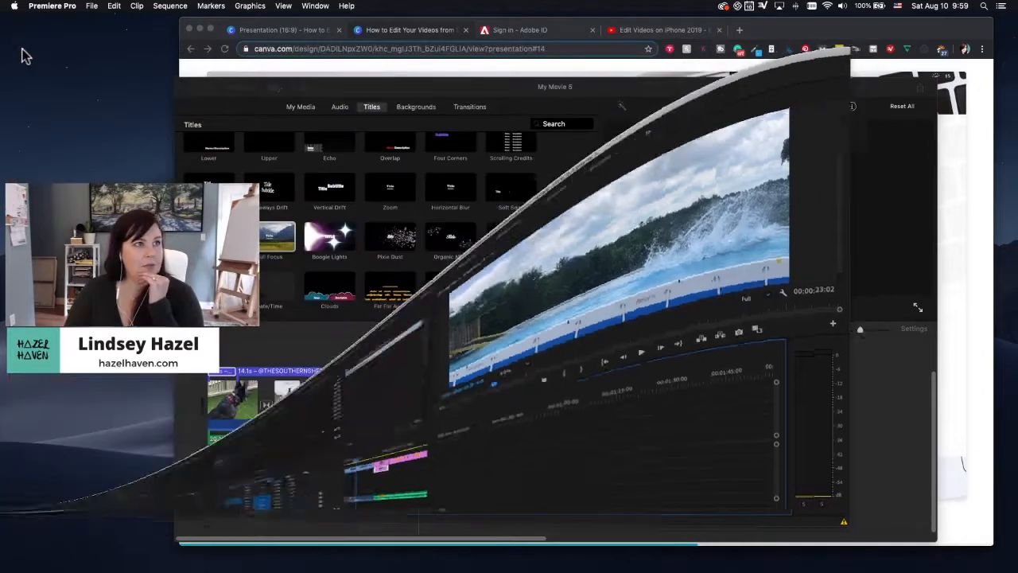
click(194, 87)
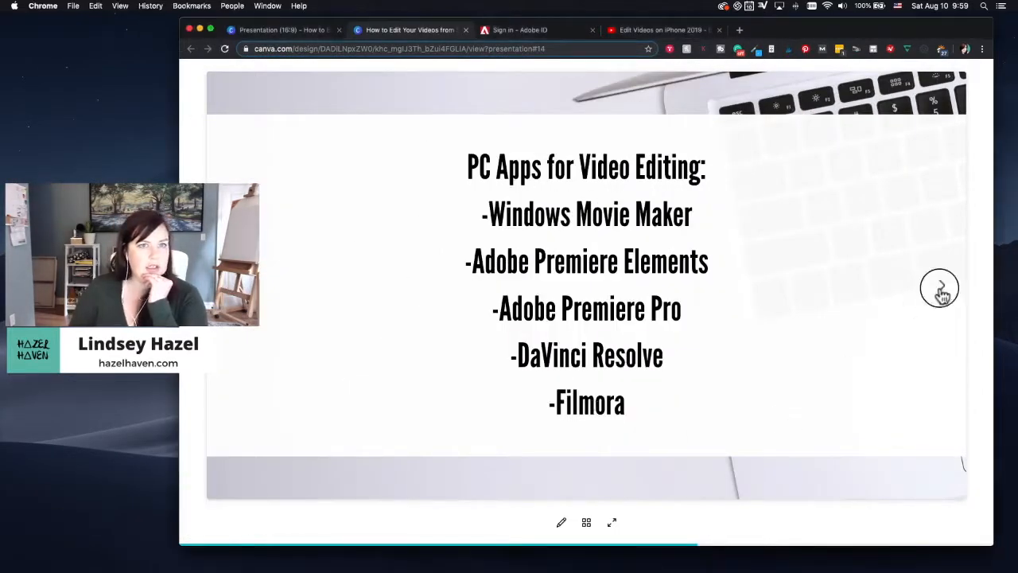
click(939, 287)
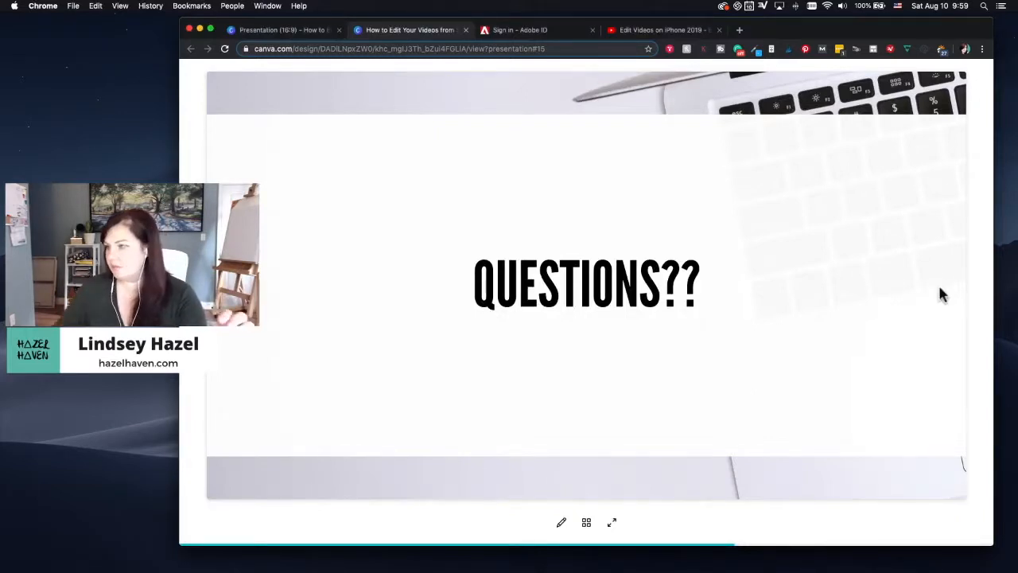
click(939, 291)
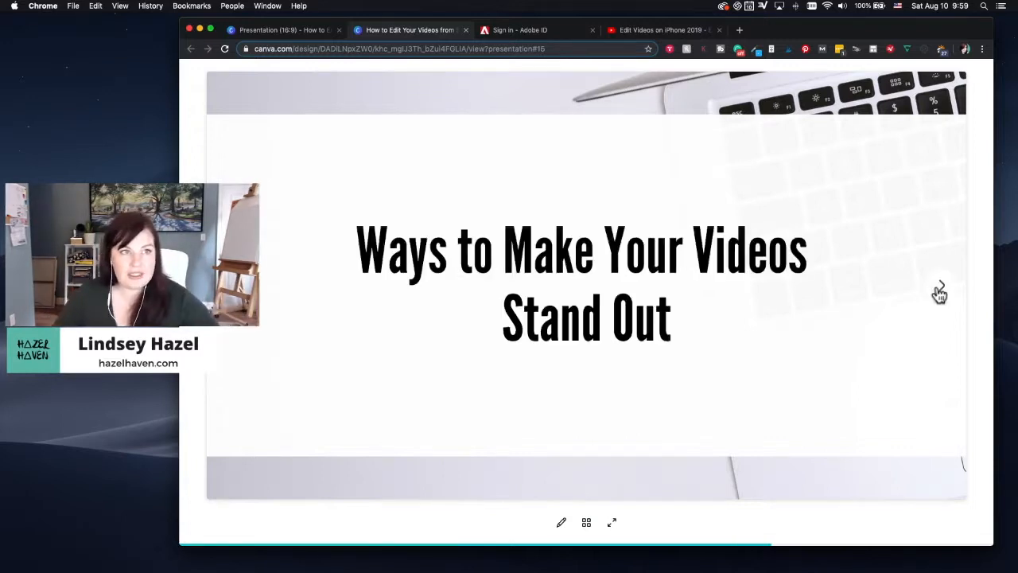
click(940, 291)
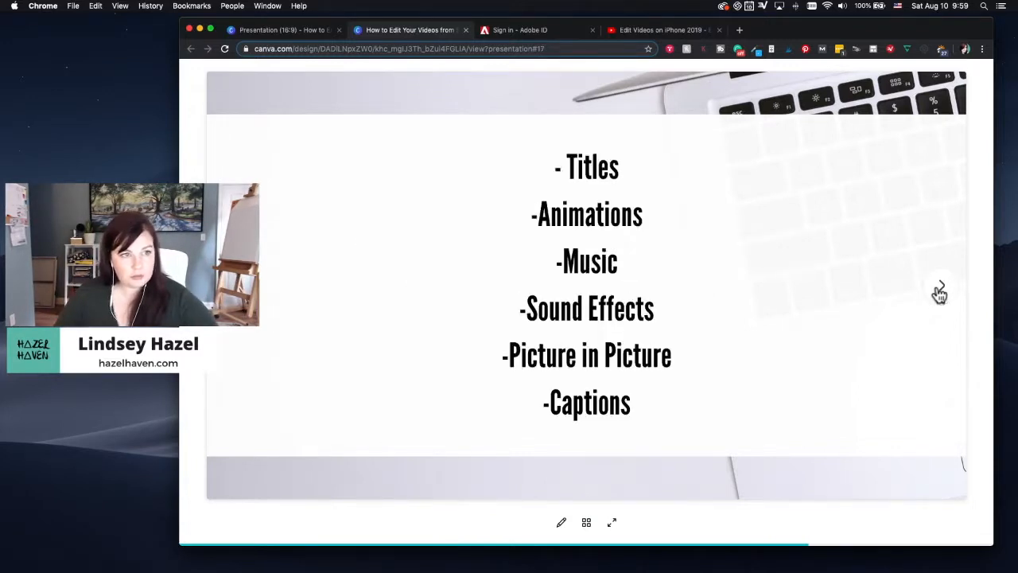
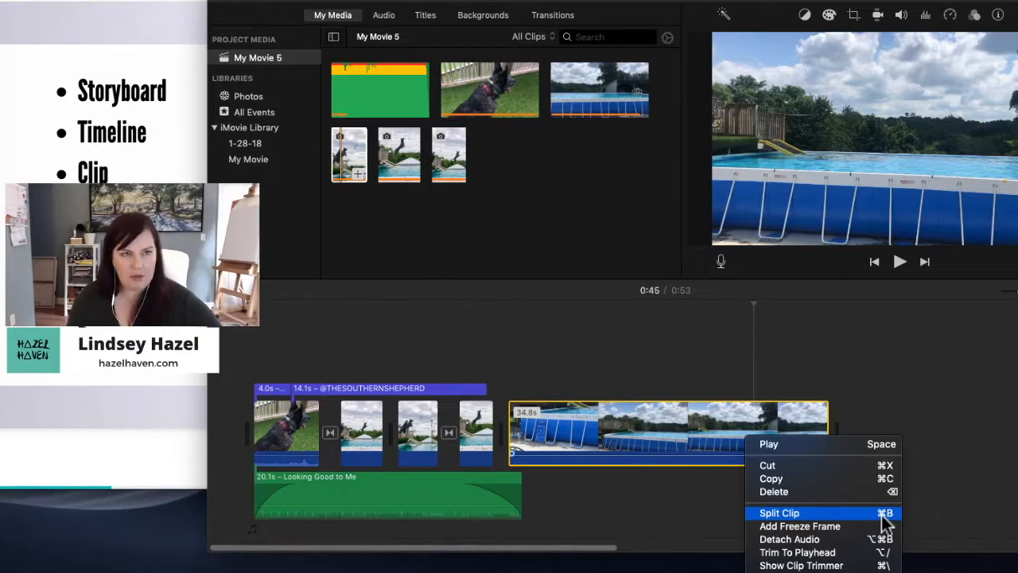
In iMovie, split the long pool clip at 0:44 and trim the end of its first part to a length of 10.2 seconds.
click(879, 403)
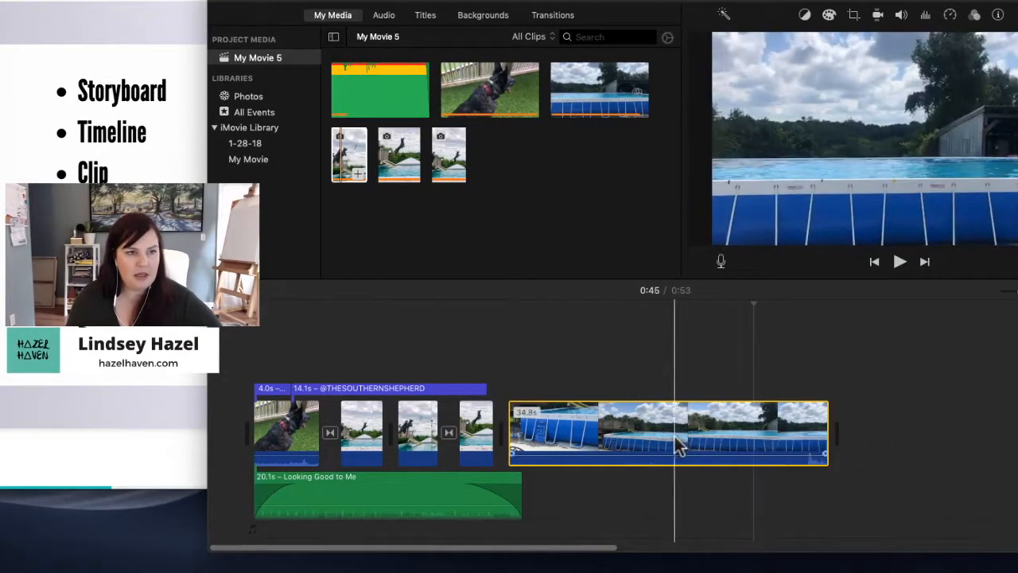
click(750, 435)
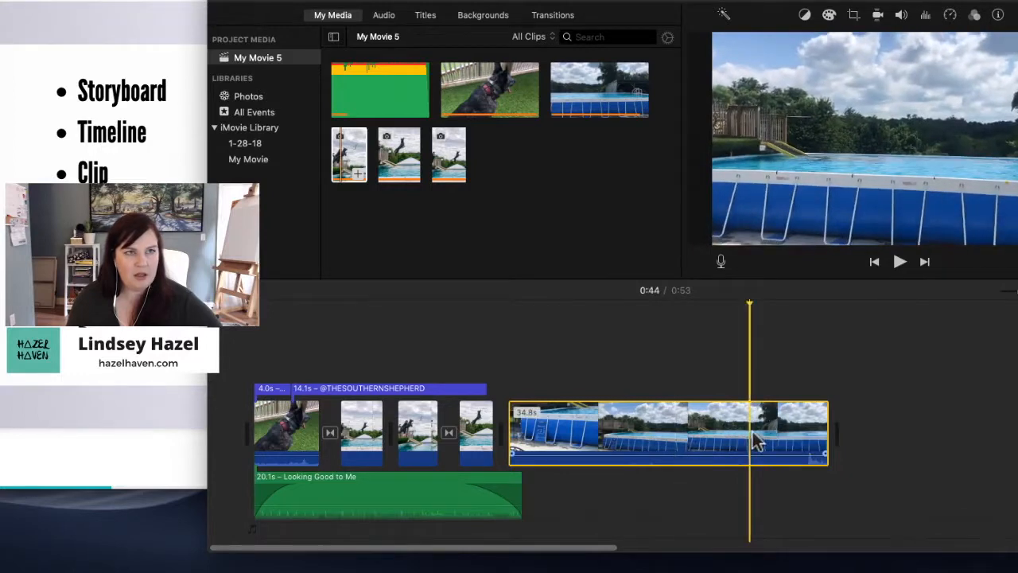
right_click(755, 436)
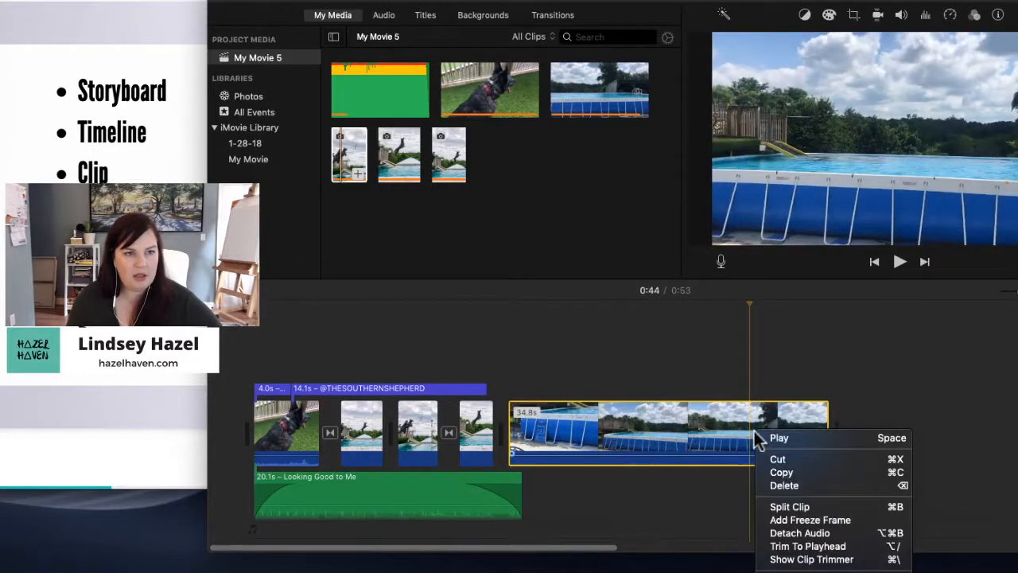
click(769, 507)
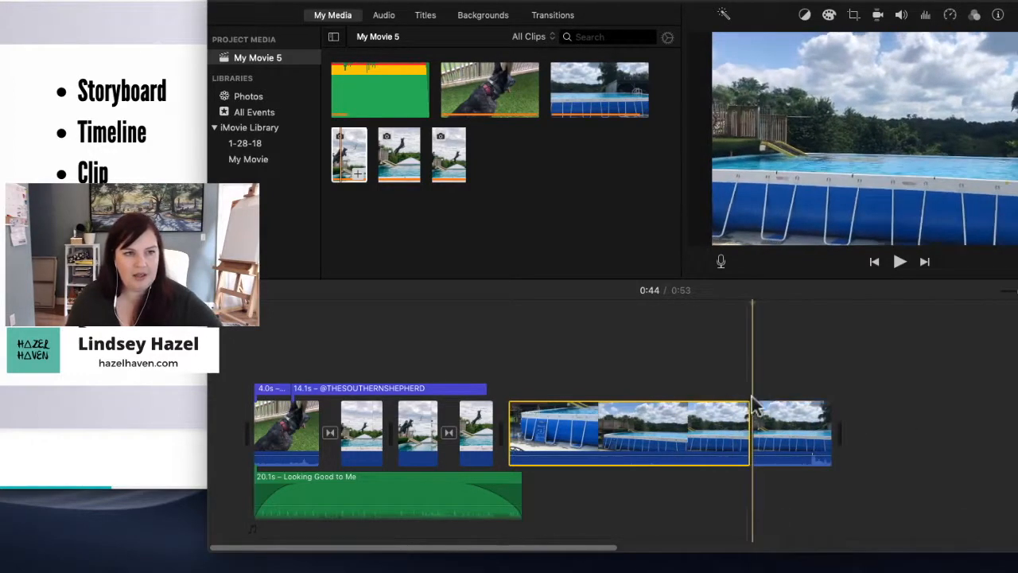
drag(805, 429, 900, 430)
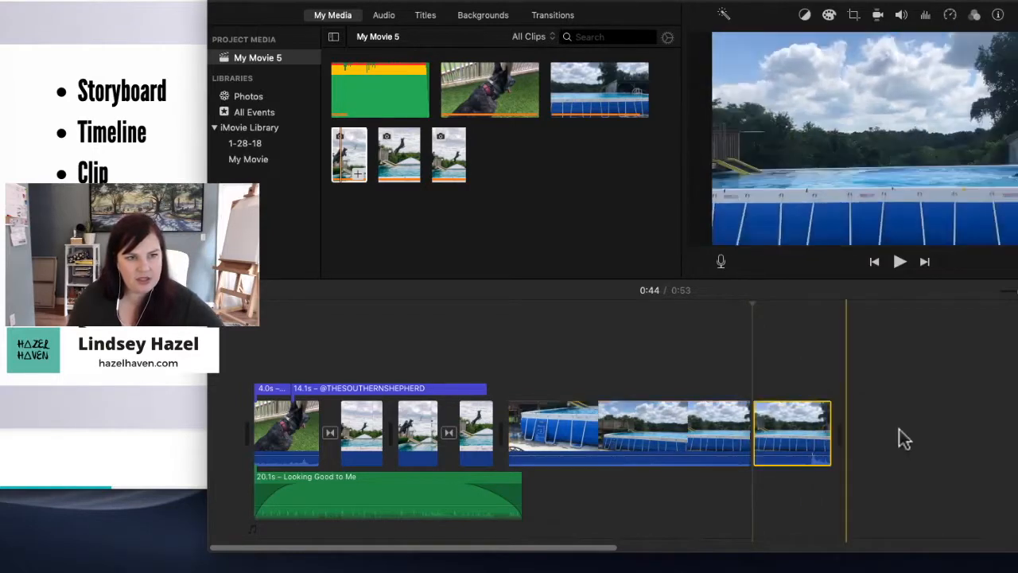
drag(748, 430, 602, 429)
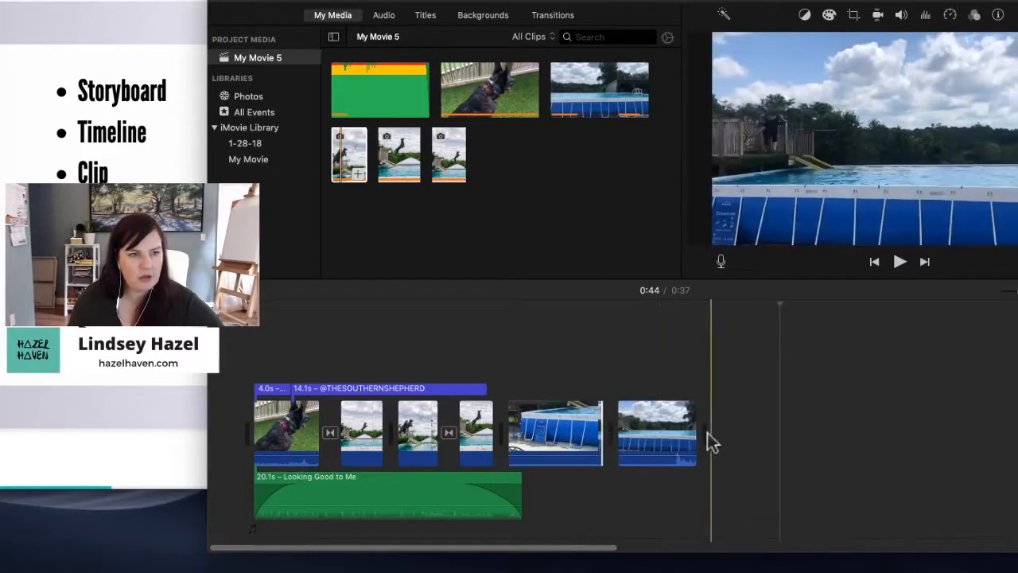
Split the 10.2-second pool clip at 0:23 and undo that split.
click(560, 443)
right_click(561, 443)
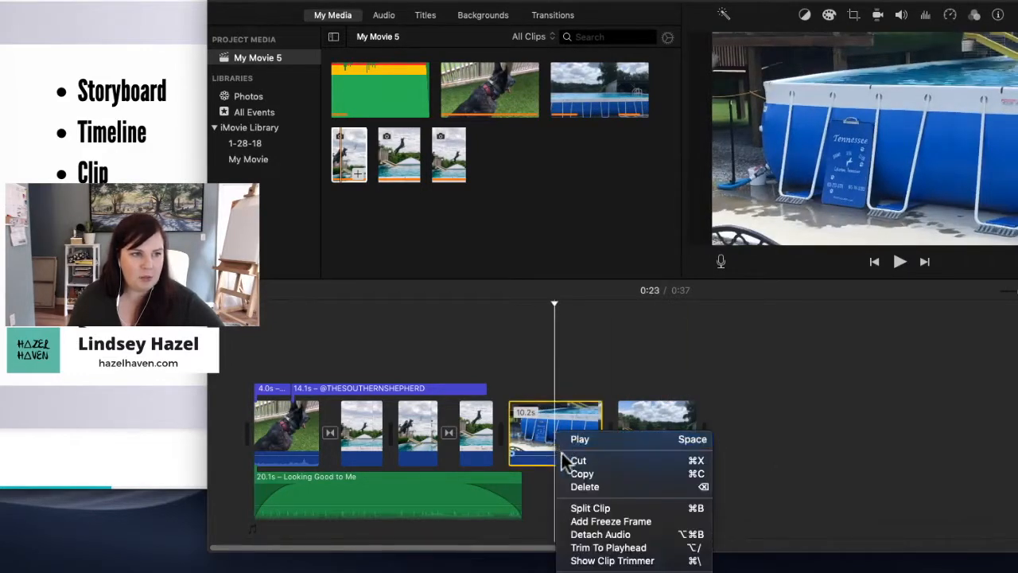
click(567, 508)
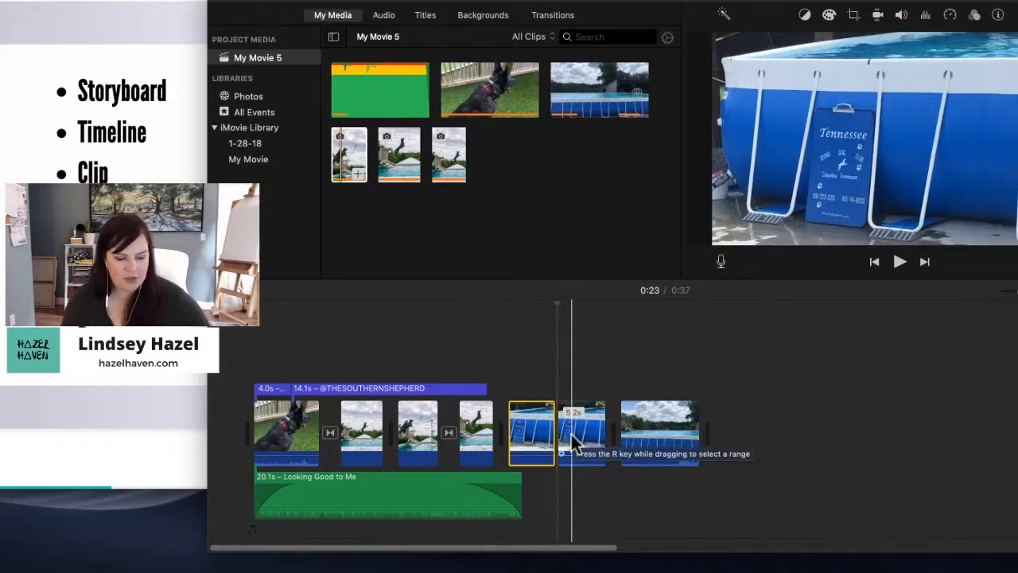
key(super+z)
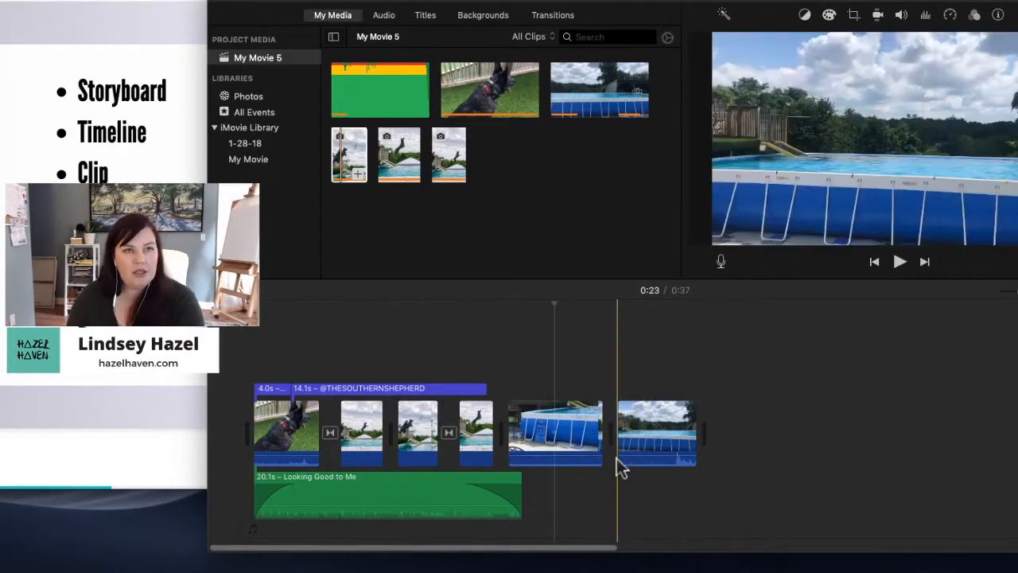
Move the last pool clip to between the opening dog clip and the first photo.
click(567, 433)
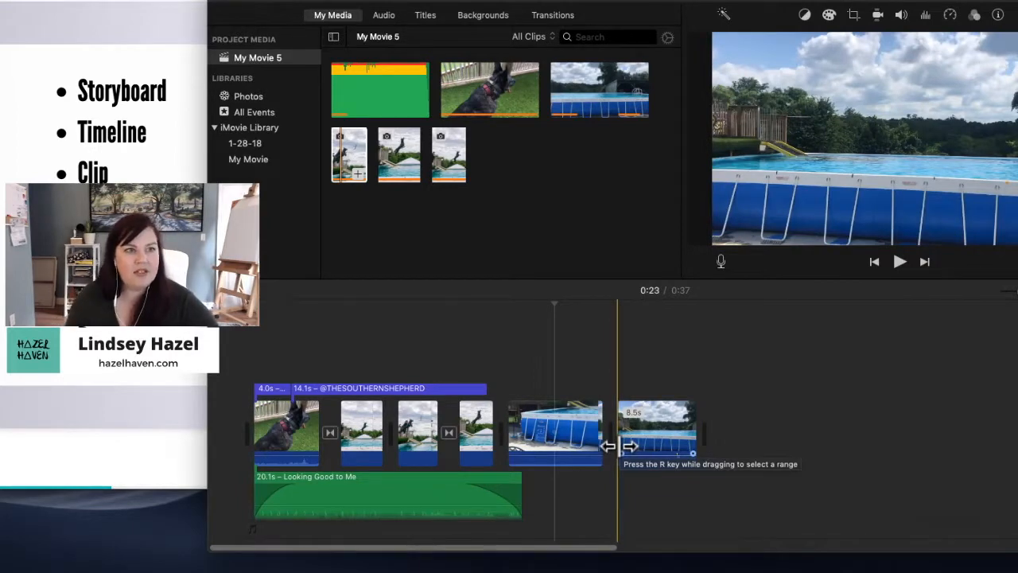
click(590, 440)
drag(652, 429, 366, 442)
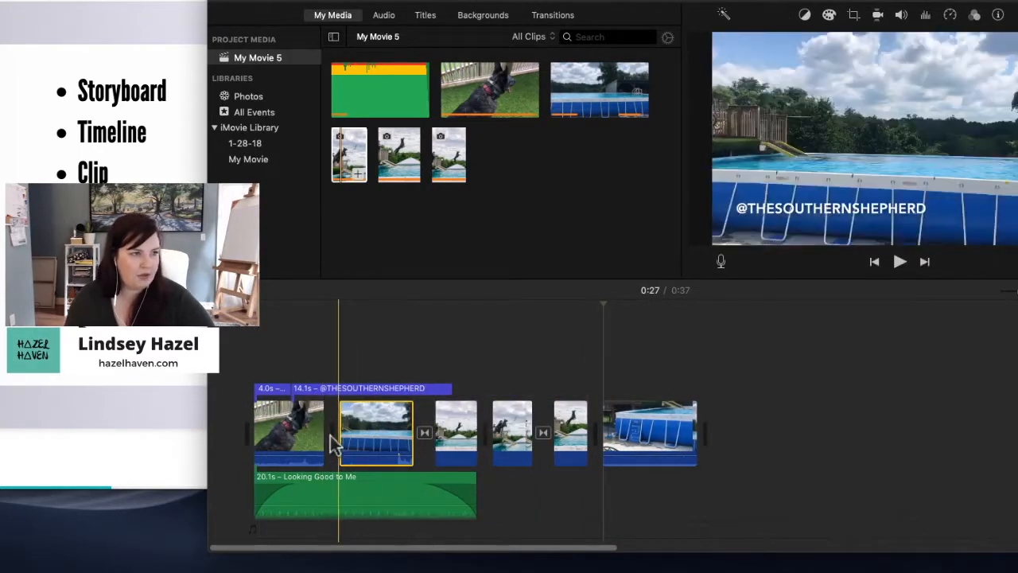
Play the cut from the opening dog clip to the pool clip twice, starting at about 0:05.
click(310, 370)
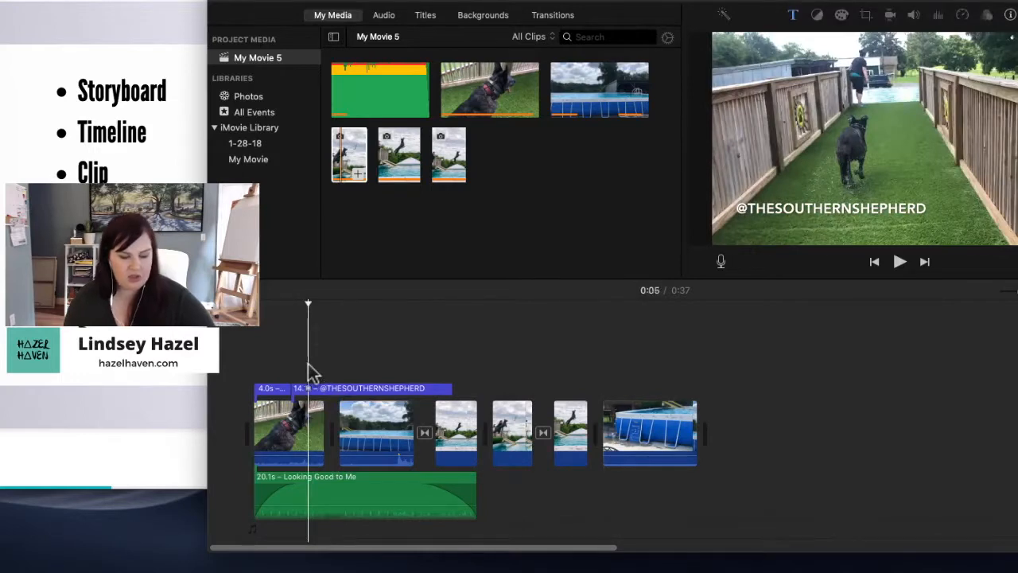
key(space)
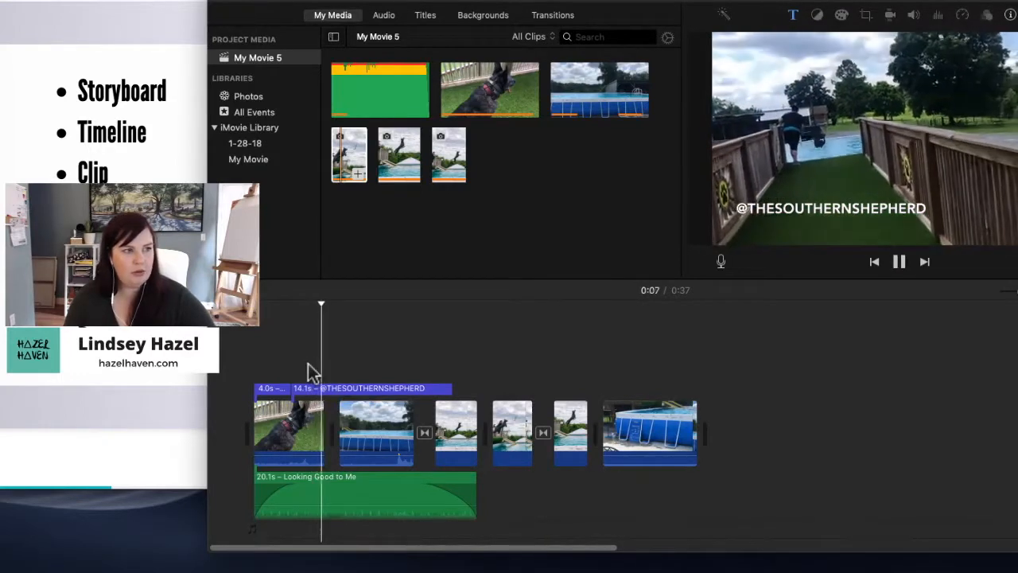
key(space)
click(311, 367)
key(space)
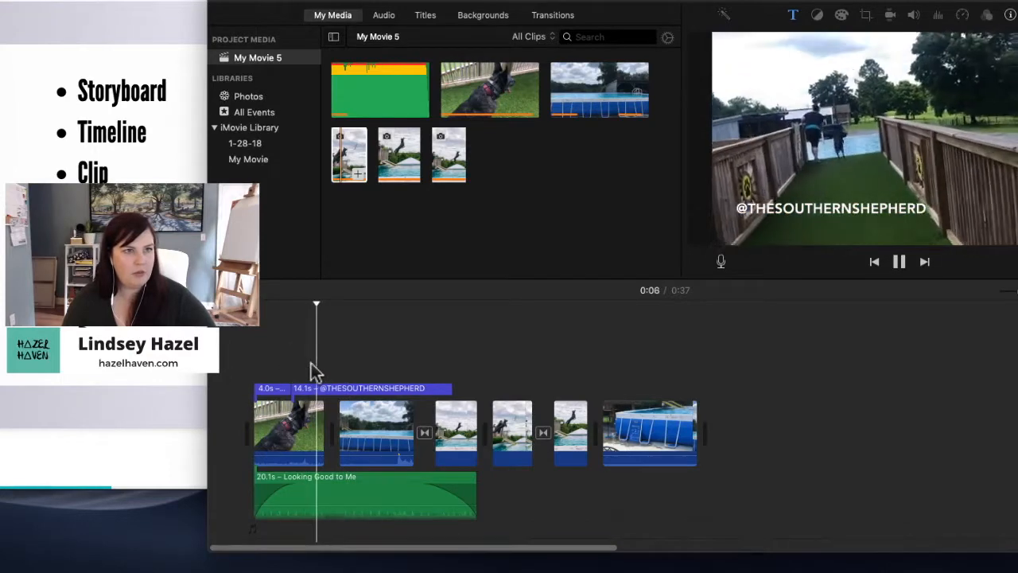
key(space)
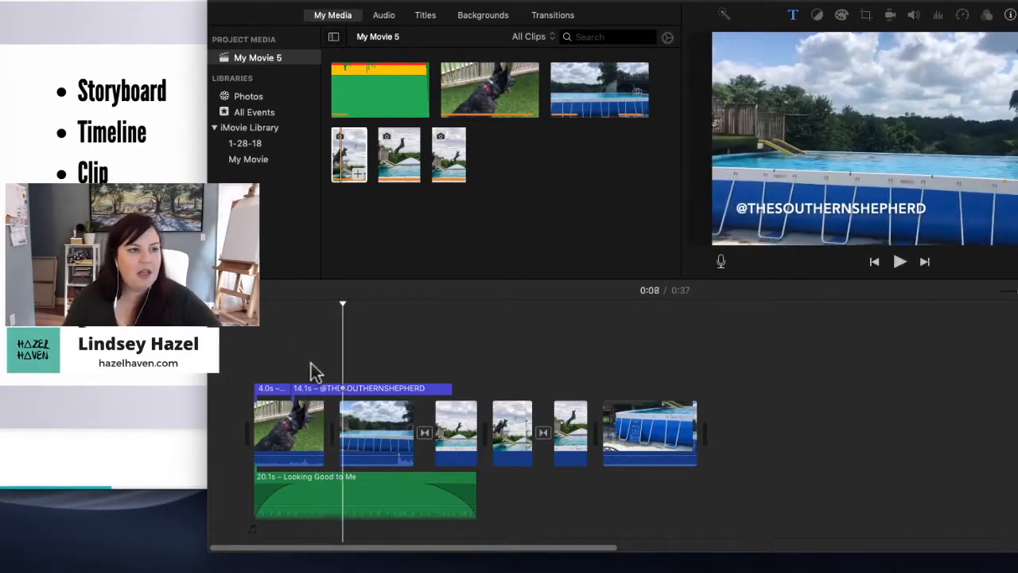
Add a Circle Close transition between the opening dog clip and the first pool clip, and play it back.
click(560, 17)
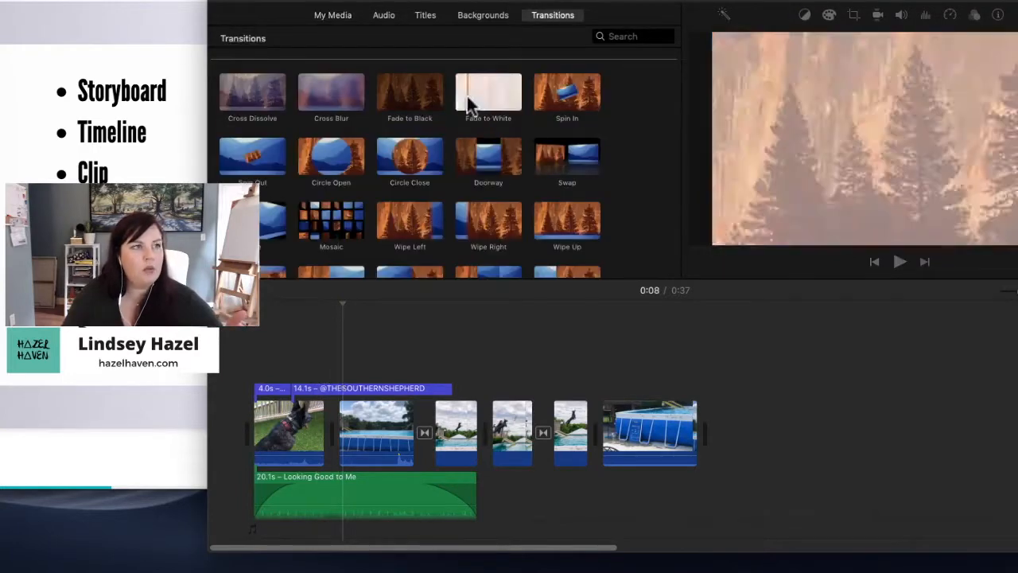
click(407, 92)
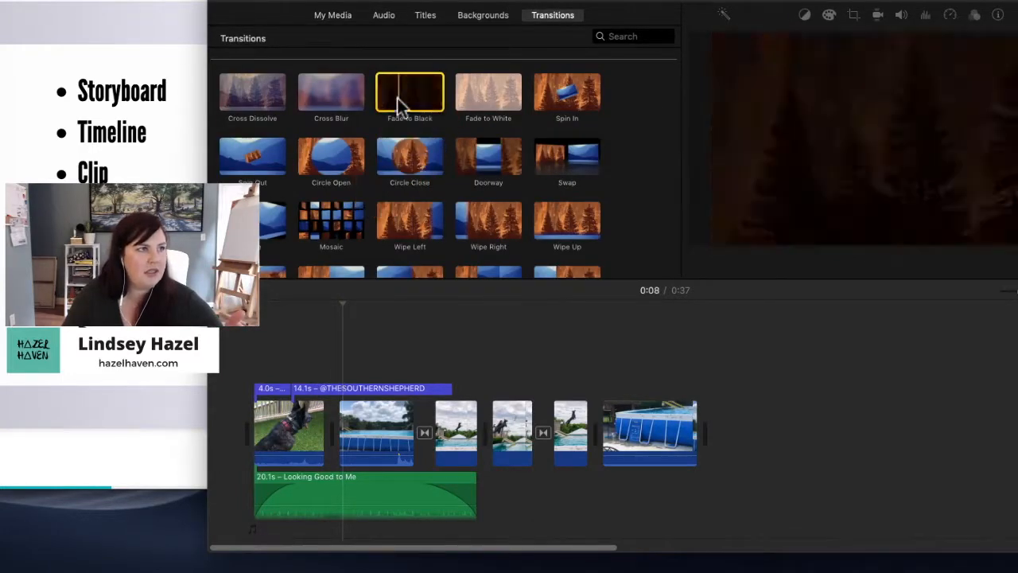
scroll(406, 137, down, 1)
drag(407, 136, 326, 443)
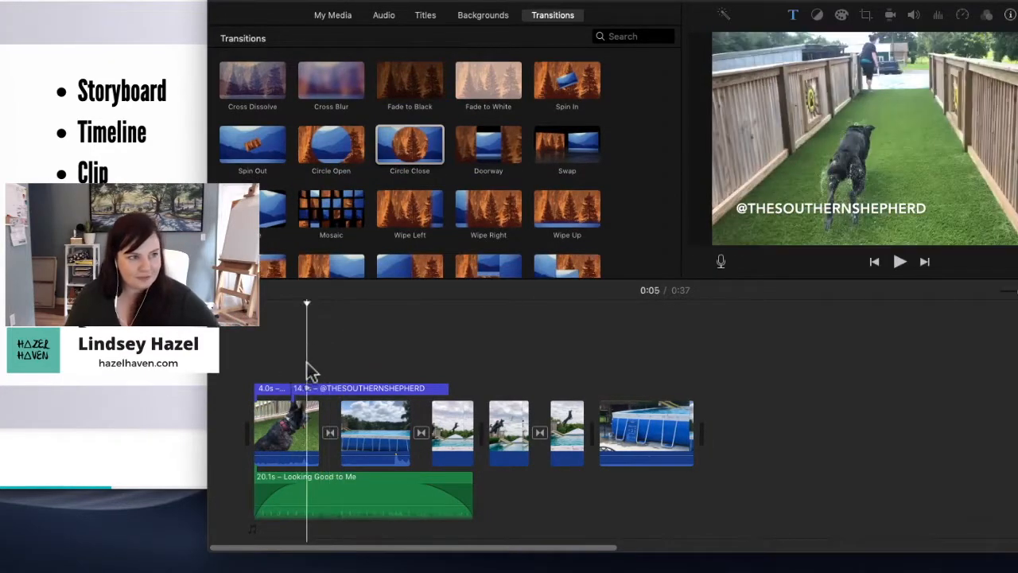
key(space)
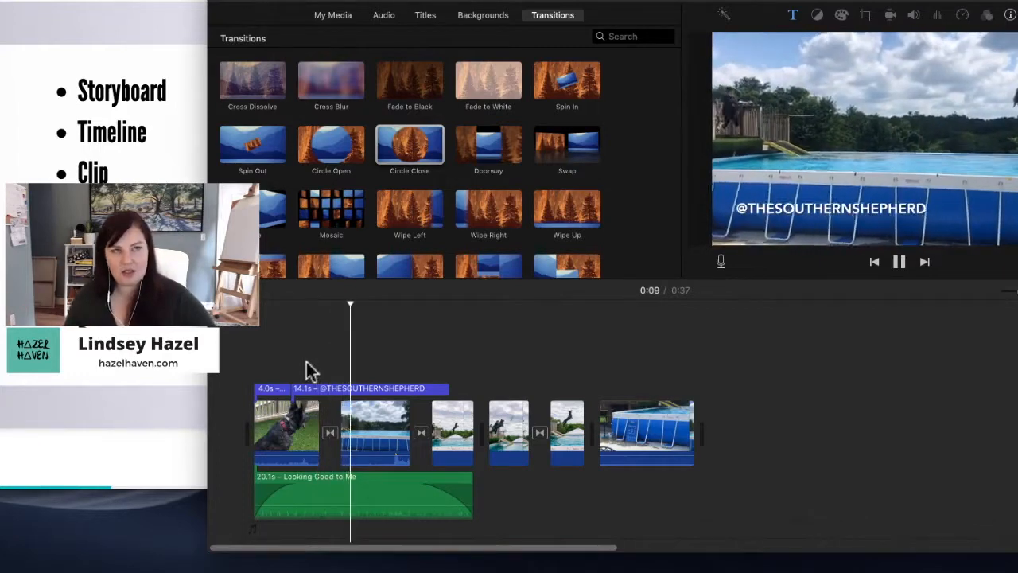
key(space)
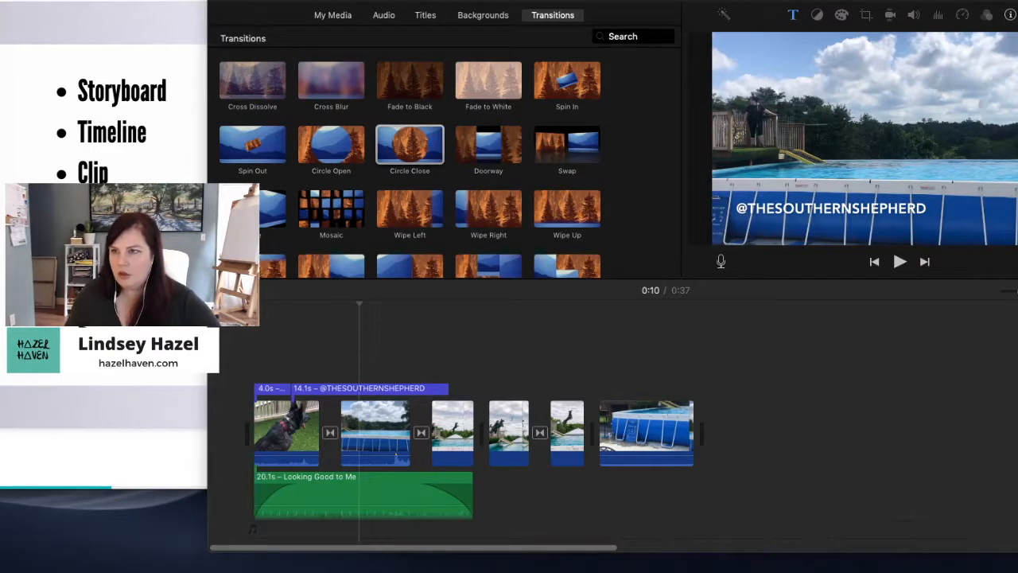
Add the 1.7-minute talking-head video to the end of the timeline, after the last pool clip.
drag(954, 390, 723, 424)
scroll(632, 330, right, 1)
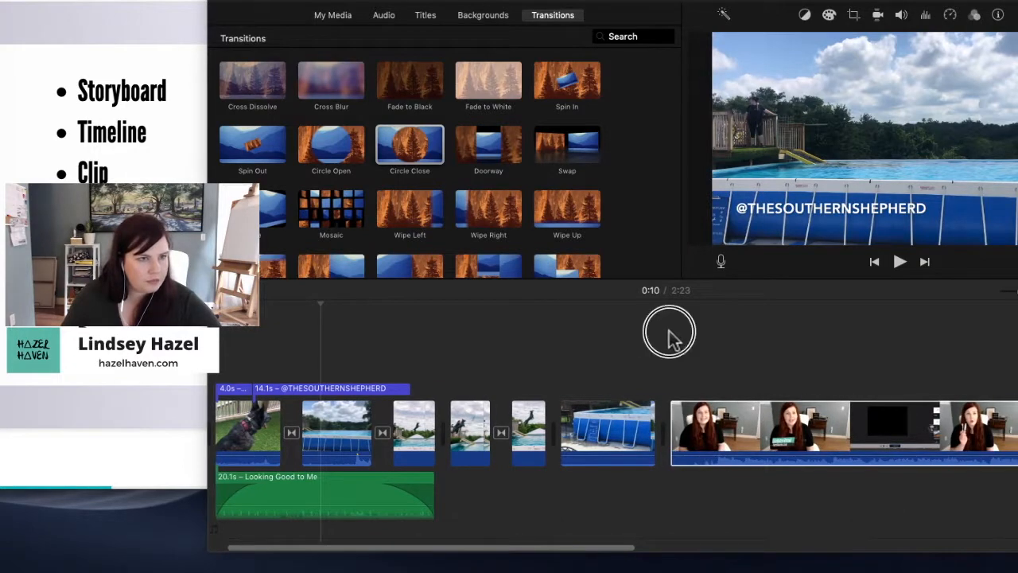
click(669, 331)
drag(670, 303, 705, 357)
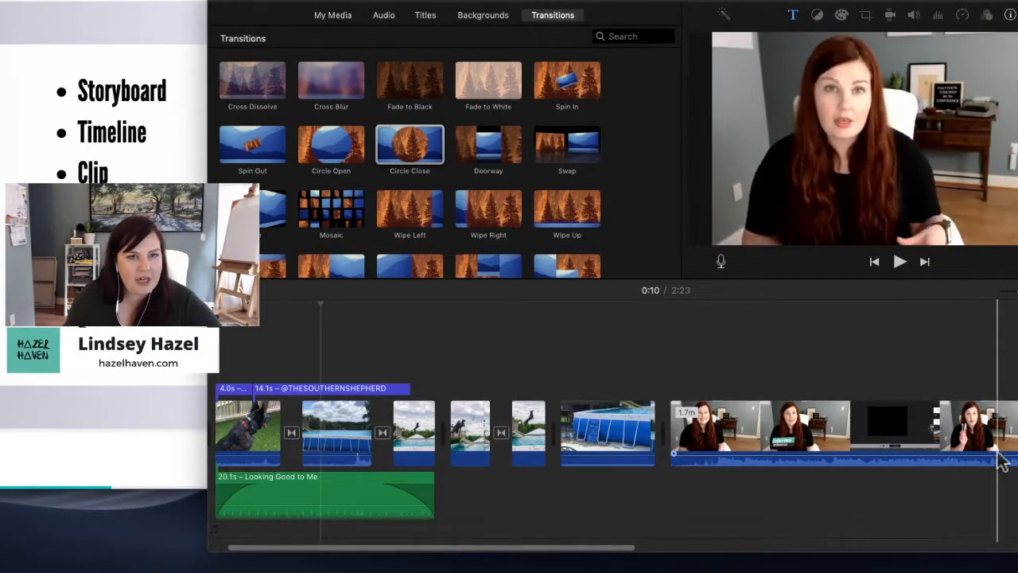
scroll(999, 461, right, 3)
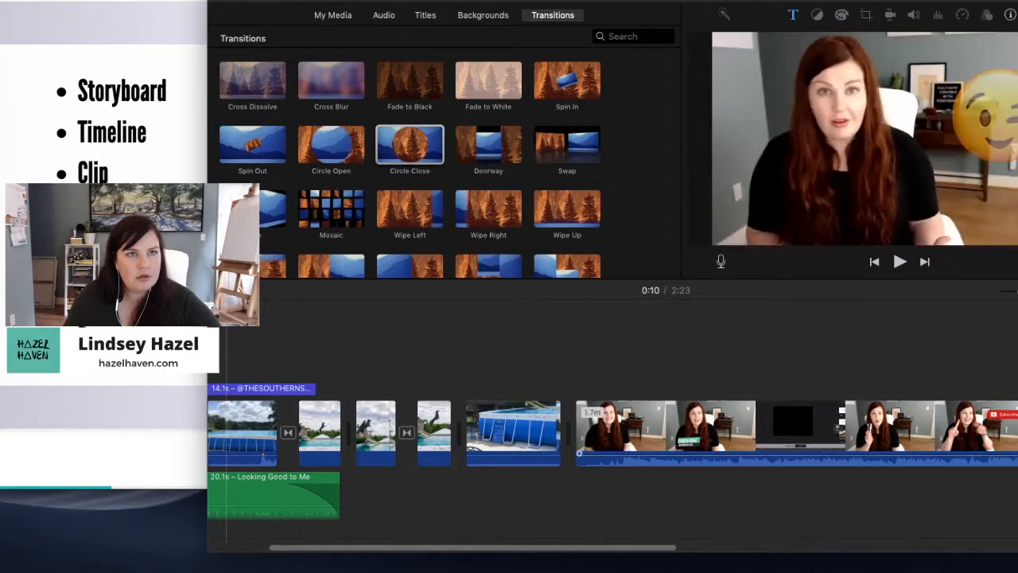
Split the talking-head clip at 0:43 and delete the long part after the split.
click(629, 450)
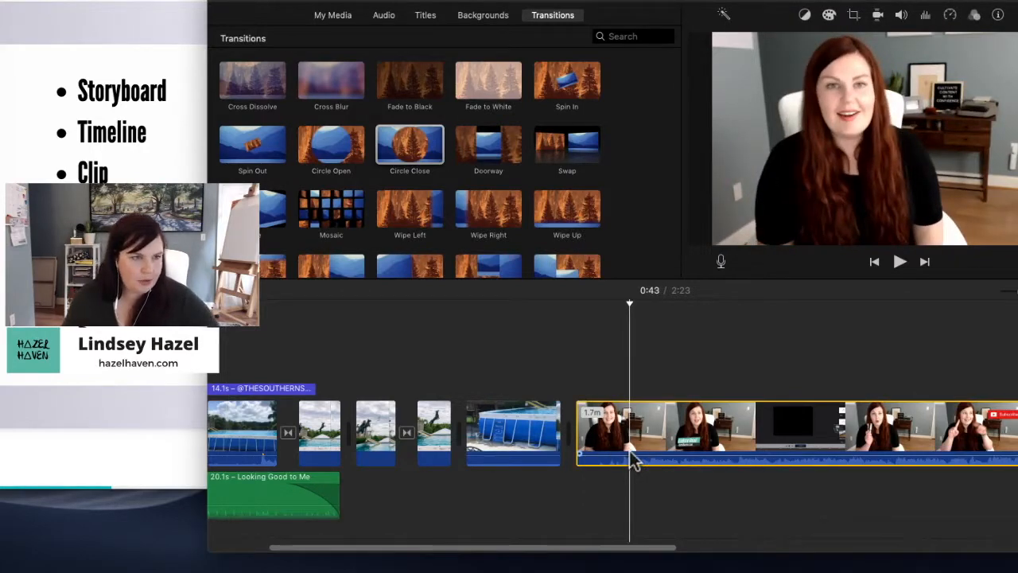
right_click(629, 437)
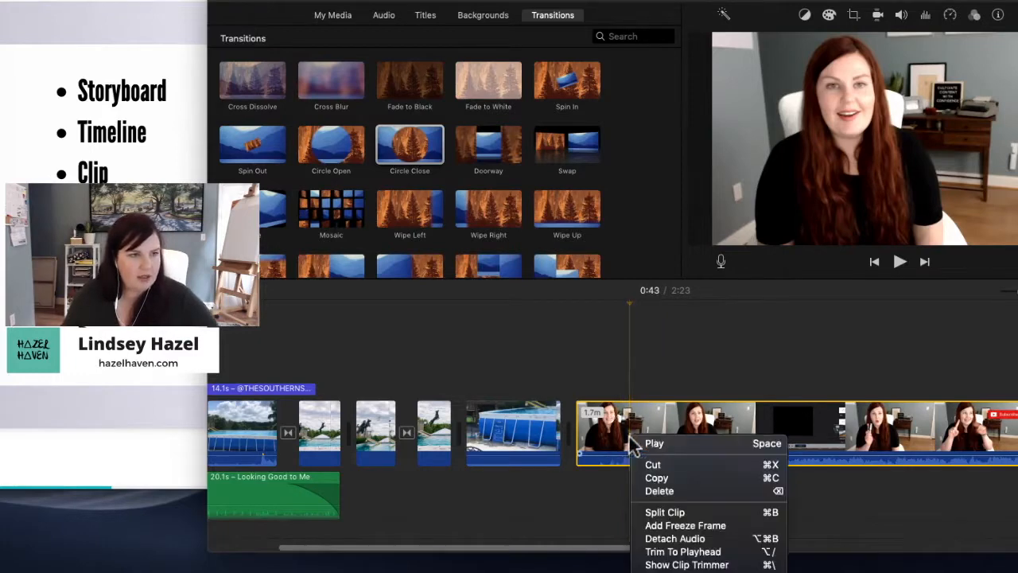
click(653, 513)
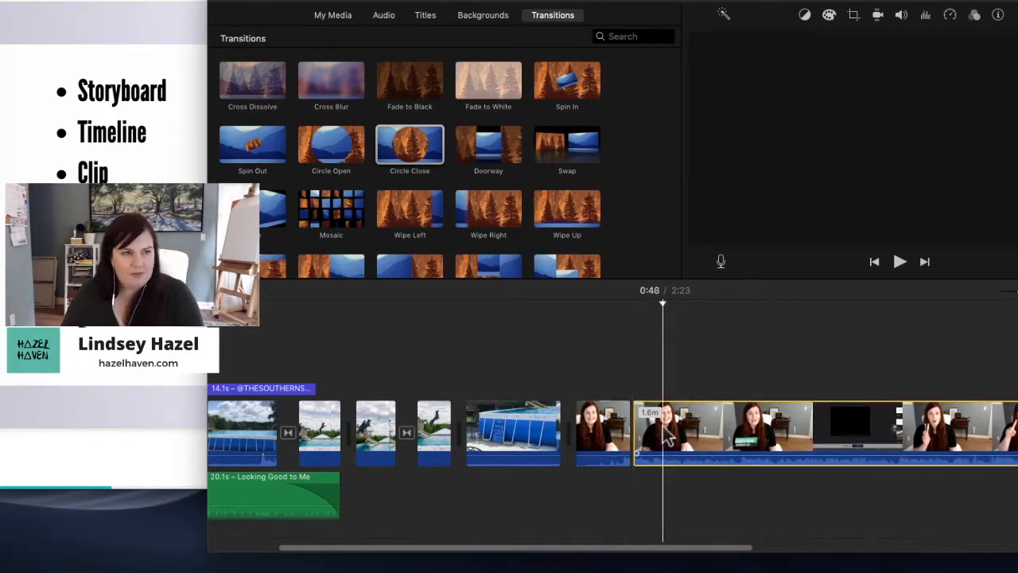
key(Delete)
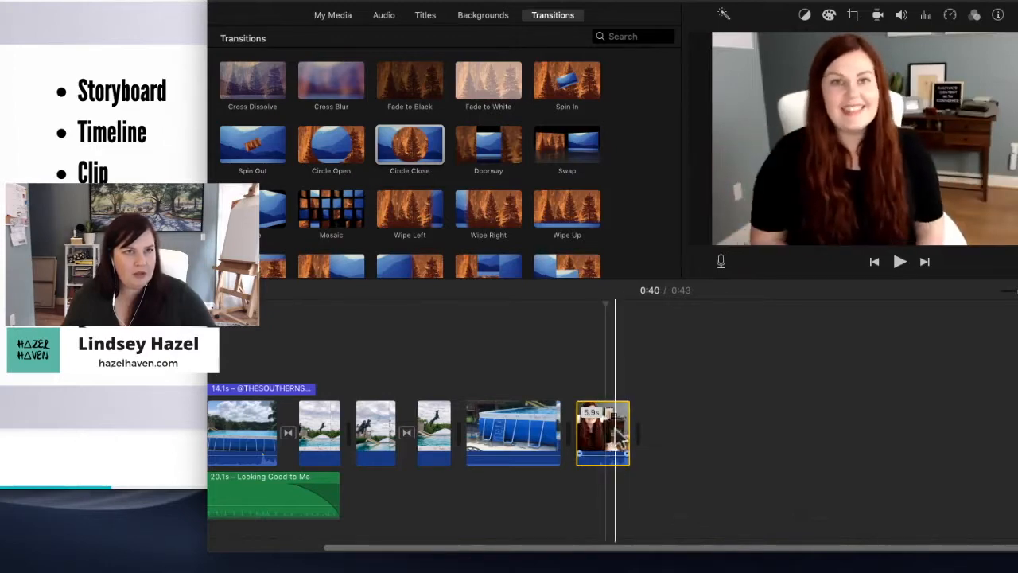
Split the remaining 5.9-second talking-head clip at 0:40.
click(609, 434)
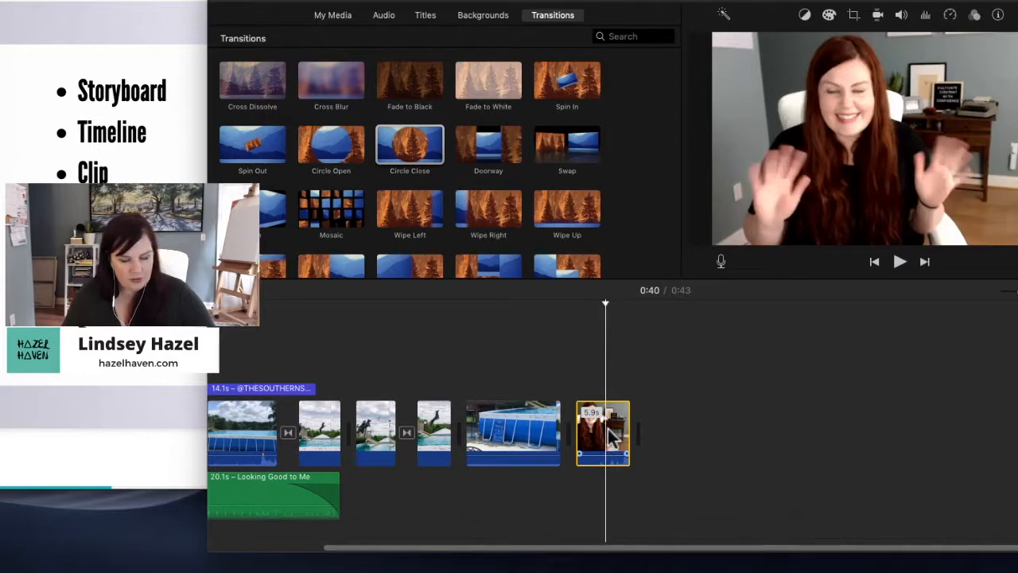
right_click(609, 432)
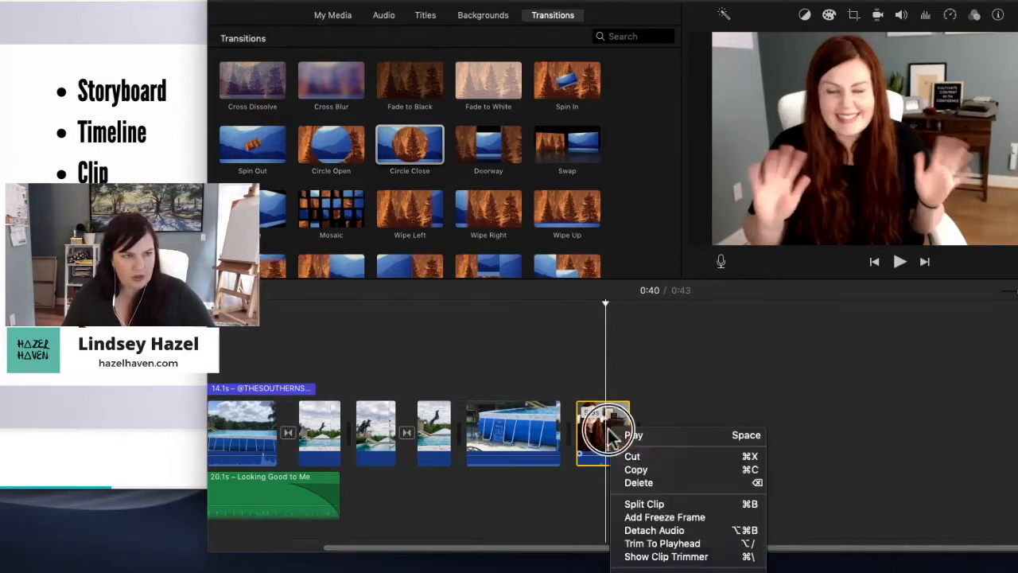
click(632, 504)
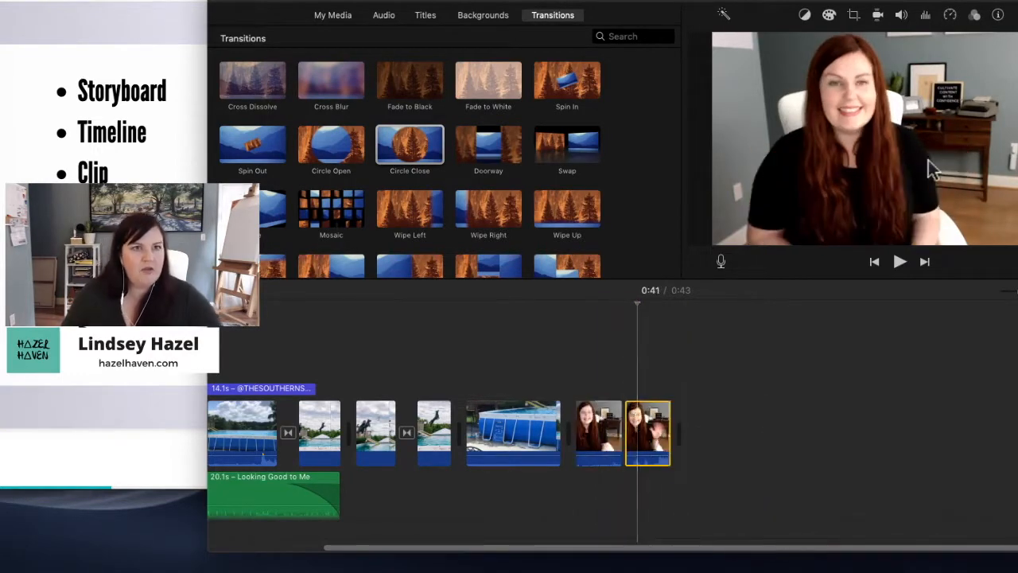
Set the cropping style of the second talking-head part to Crop to Fill.
click(853, 16)
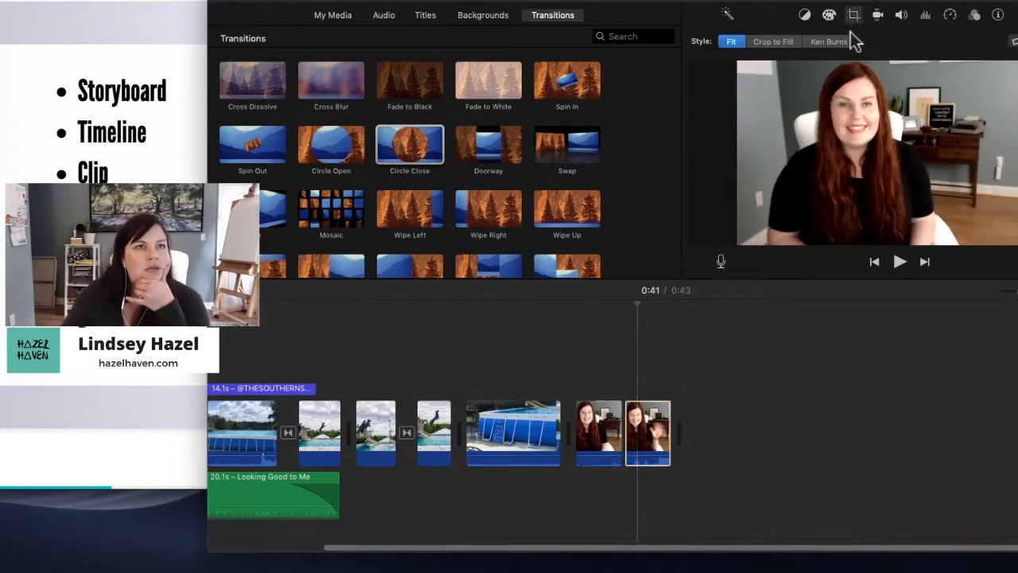
click(773, 44)
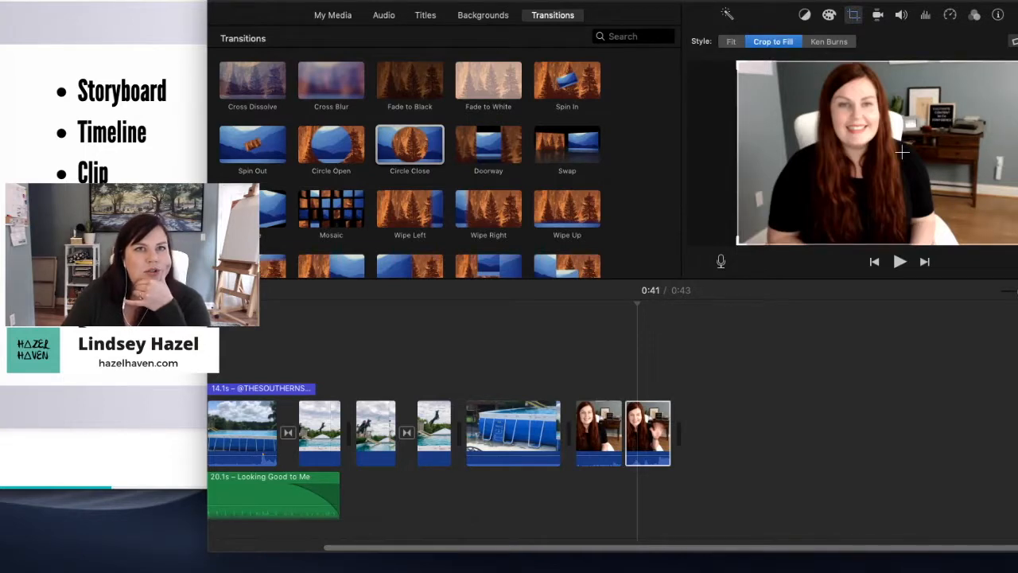
Crop the last talking-head clip in the timeline tighter, framing the woman's head and shoulders in the upper part of the shot.
drag(1017, 62, 964, 83)
drag(910, 193, 919, 135)
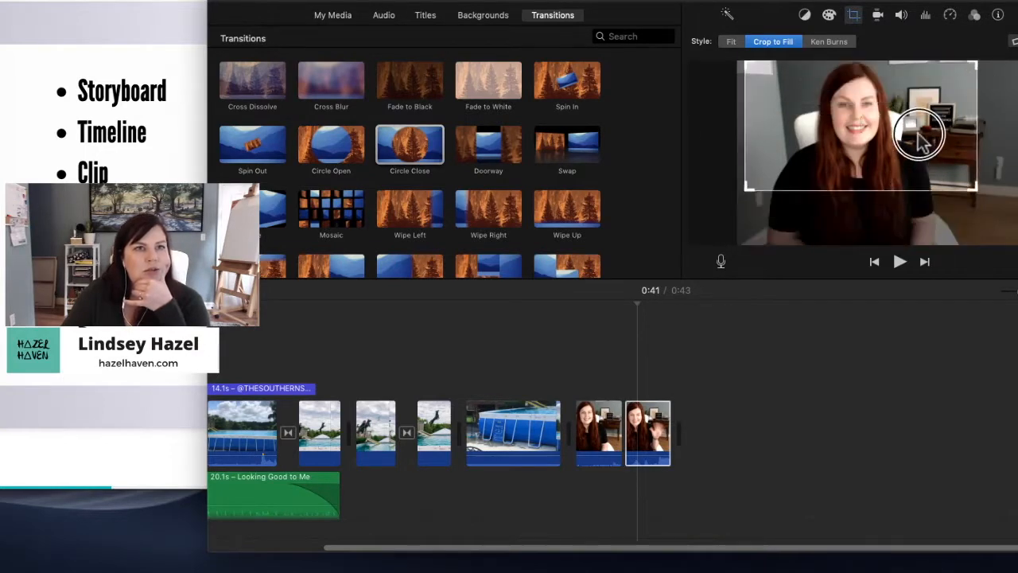
drag(973, 189, 949, 173)
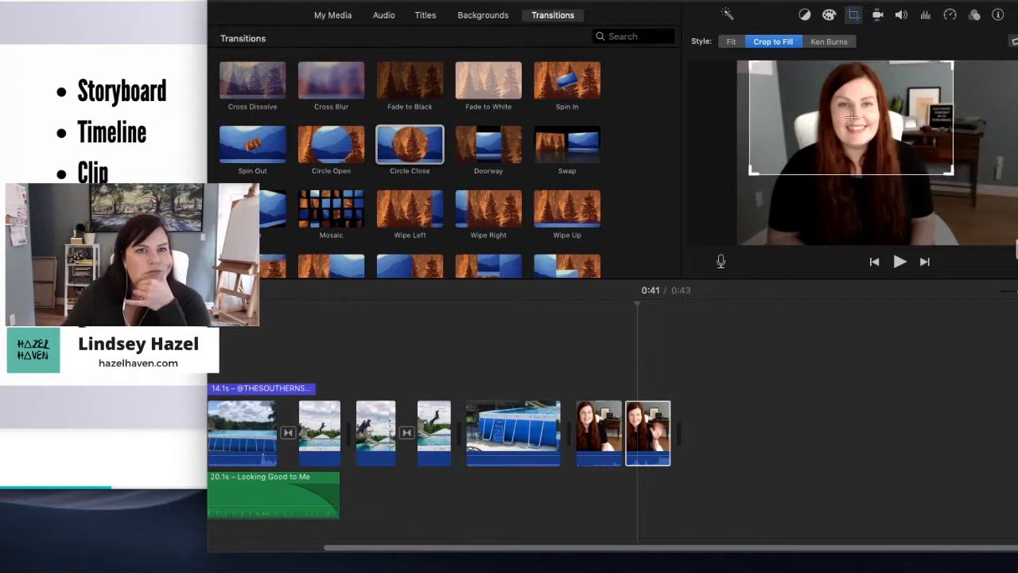
click(770, 486)
Play back the cut between the two closing talking-head clips, starting from 0:39.
click(604, 429)
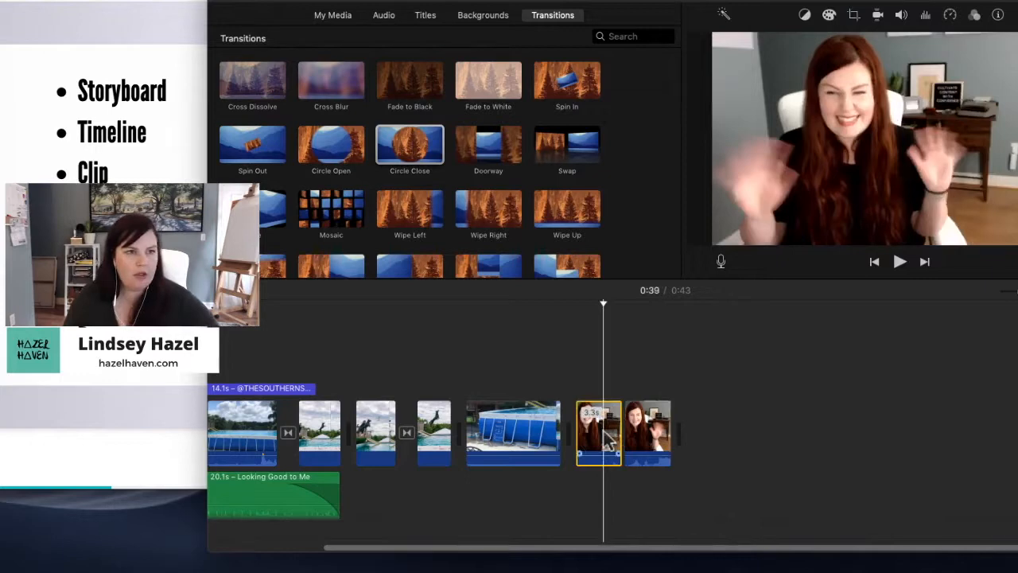
key(space)
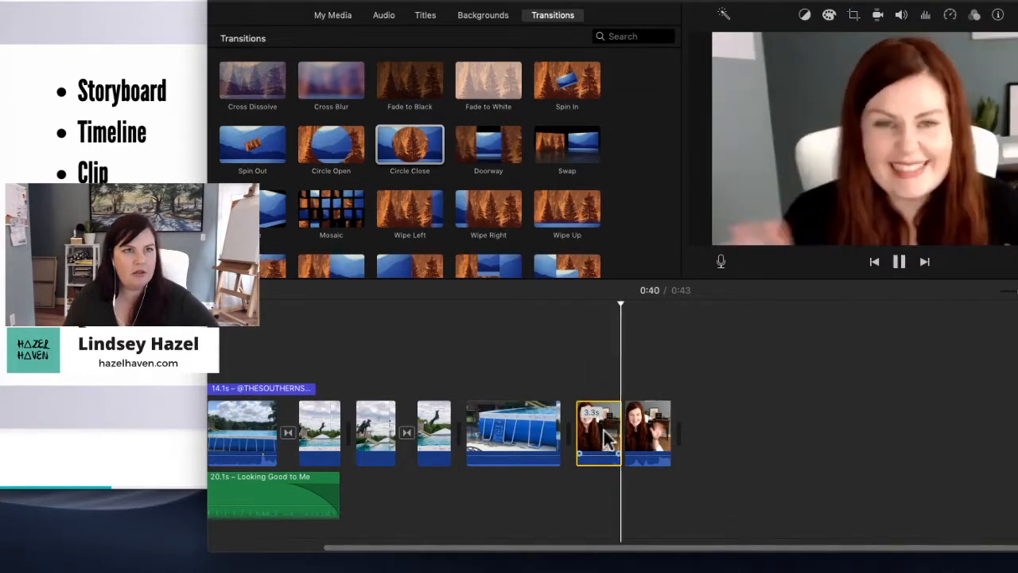
key(space)
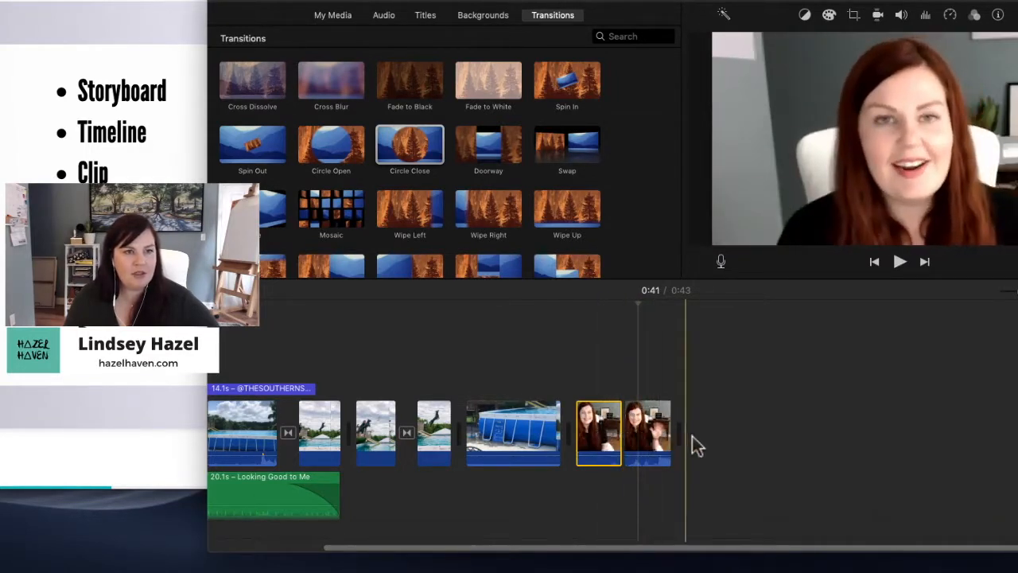
Split the last talking-head clip at 0:42.
right_click(649, 440)
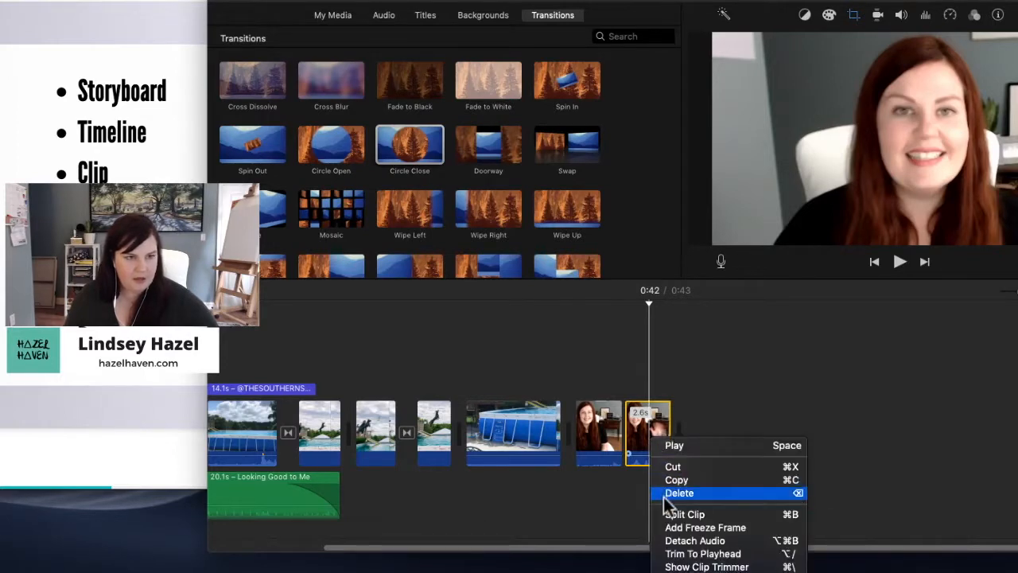
click(663, 513)
Set the crop style of the new final segment to Fit and play back the closing clips.
click(685, 438)
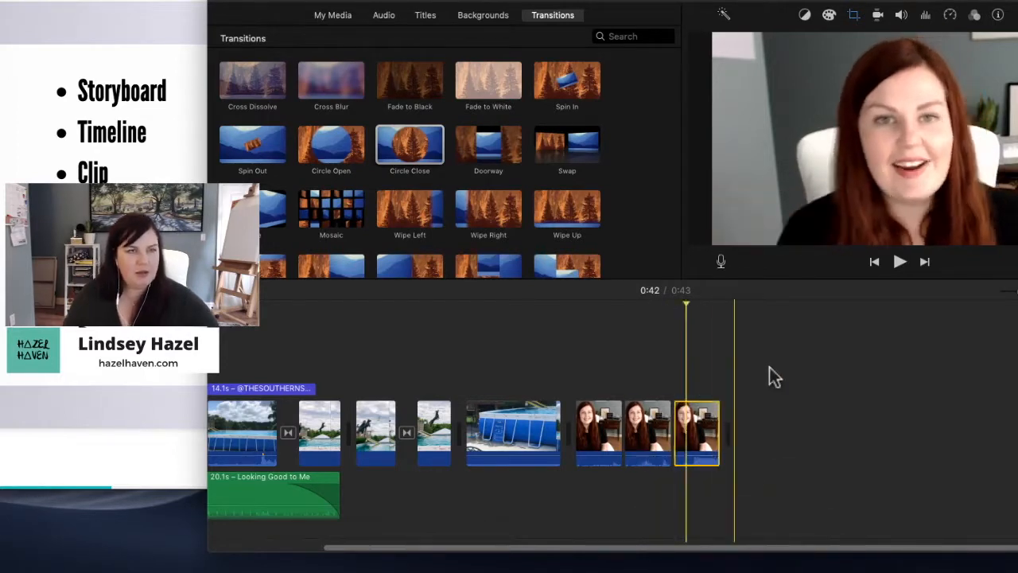
click(854, 15)
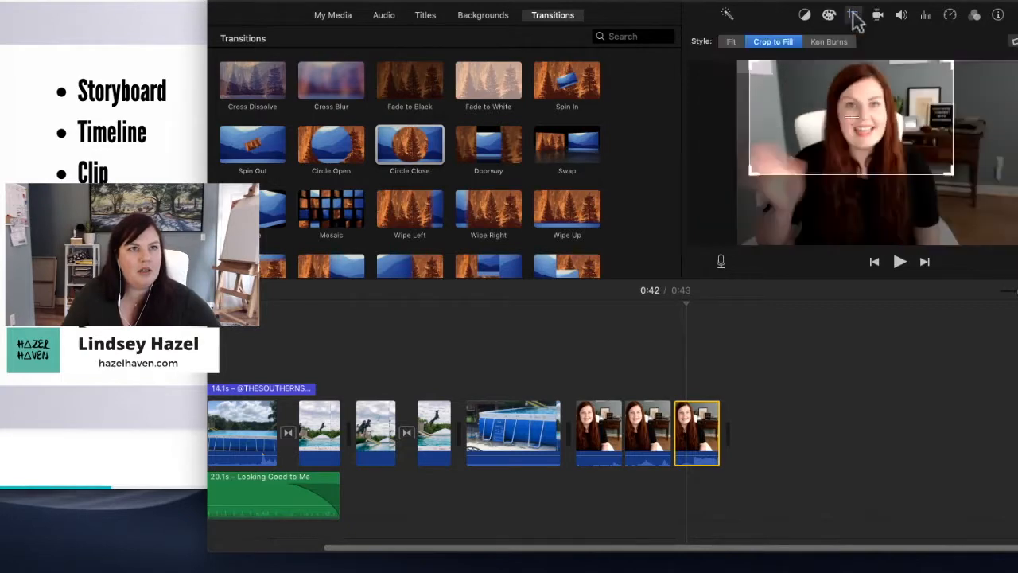
click(730, 43)
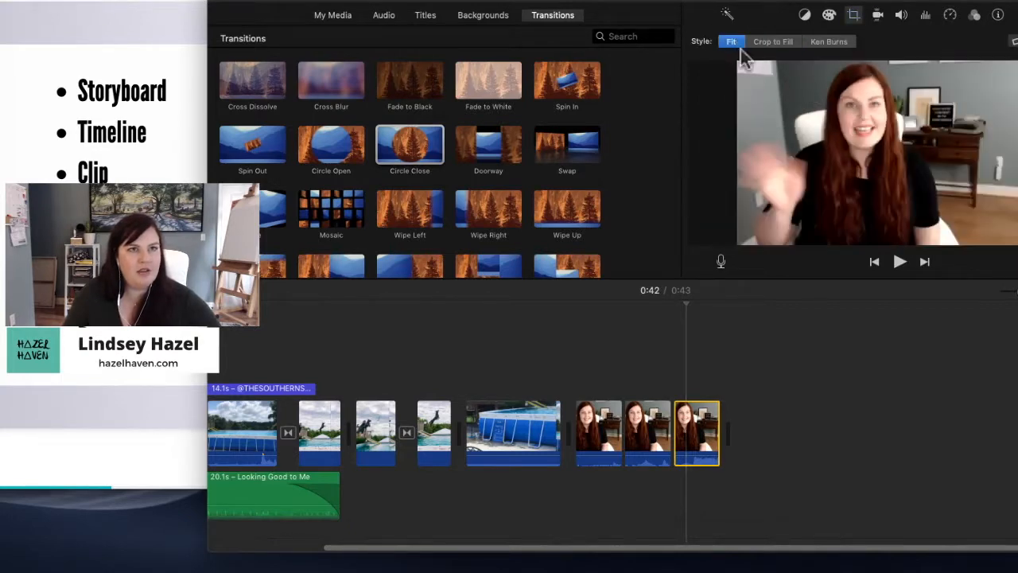
click(794, 433)
click(609, 376)
key(space)
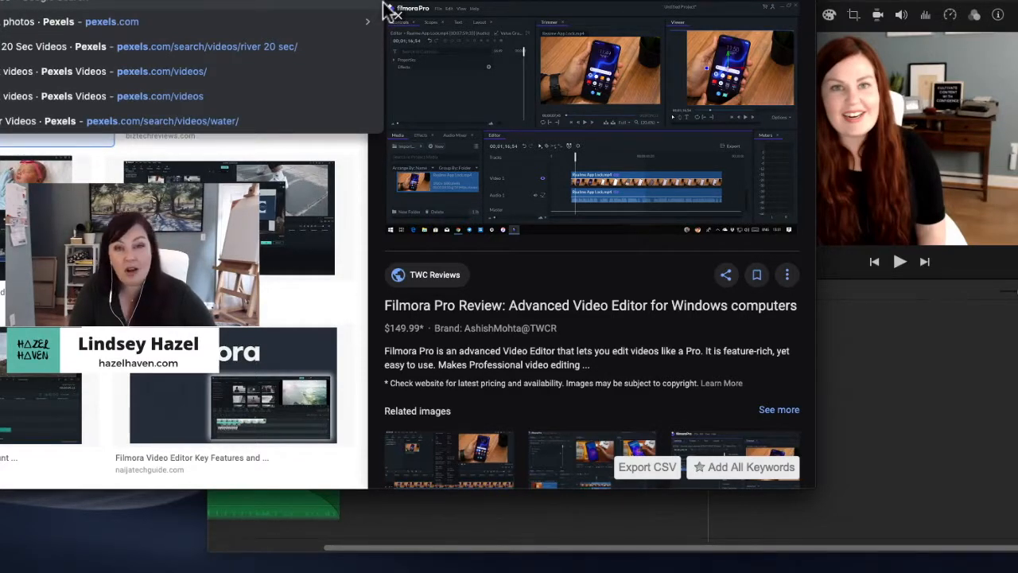
Switch to the web browser, search Google for "pexels video" and open the Pexels free stock videos site.
click(386, 11)
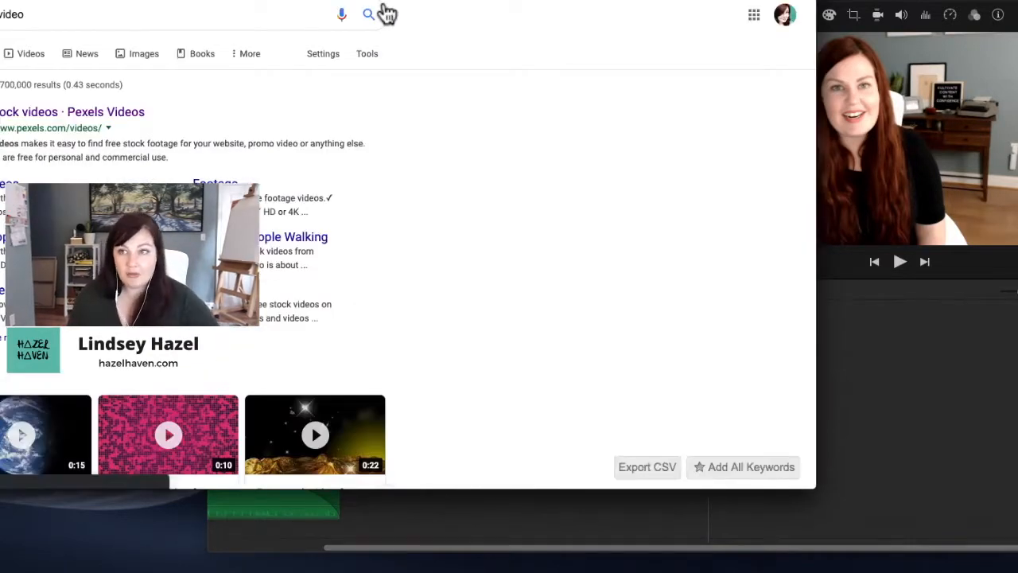
drag(437, 0, 724, 0)
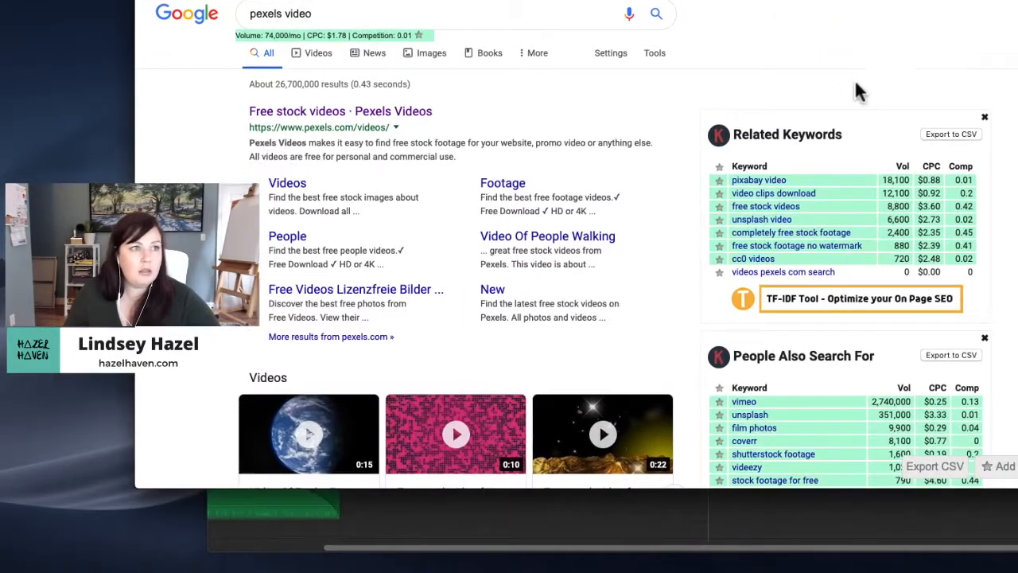
click(357, 118)
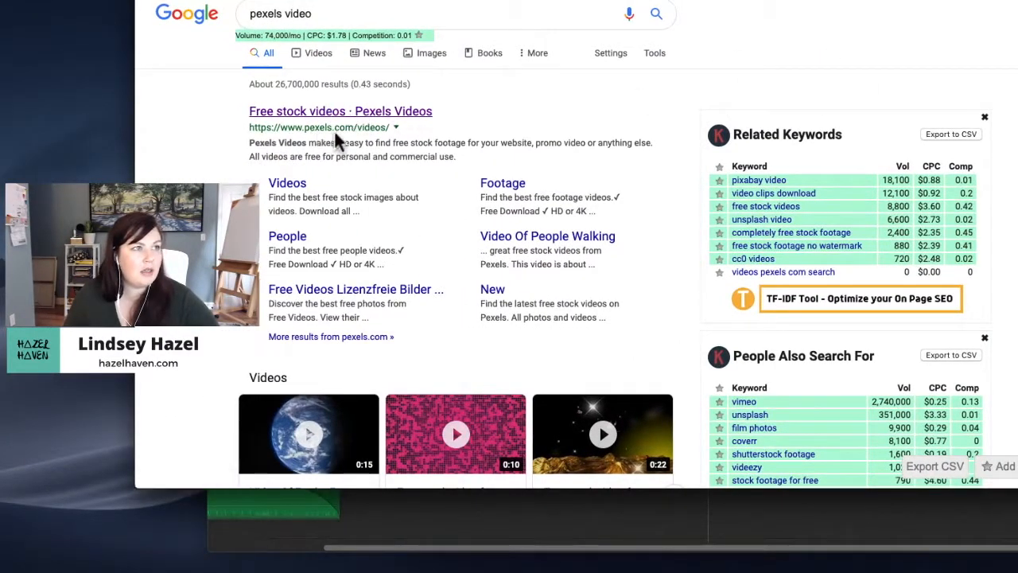
Browse the trending stock videos and open Pixabay's clip of hands scrolling through a smartphone.
scroll(579, 203, down, 10)
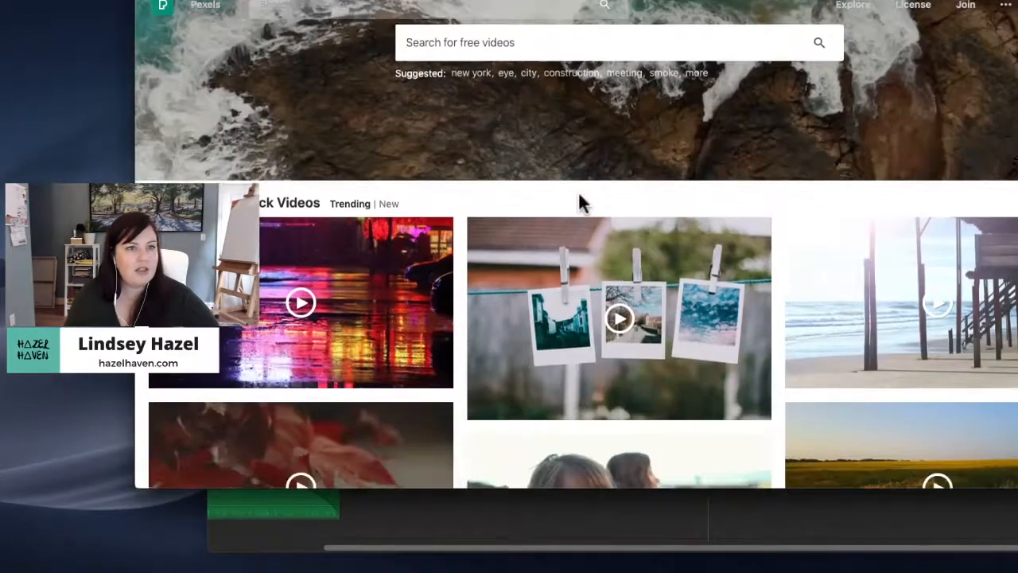
scroll(583, 205, down, 7)
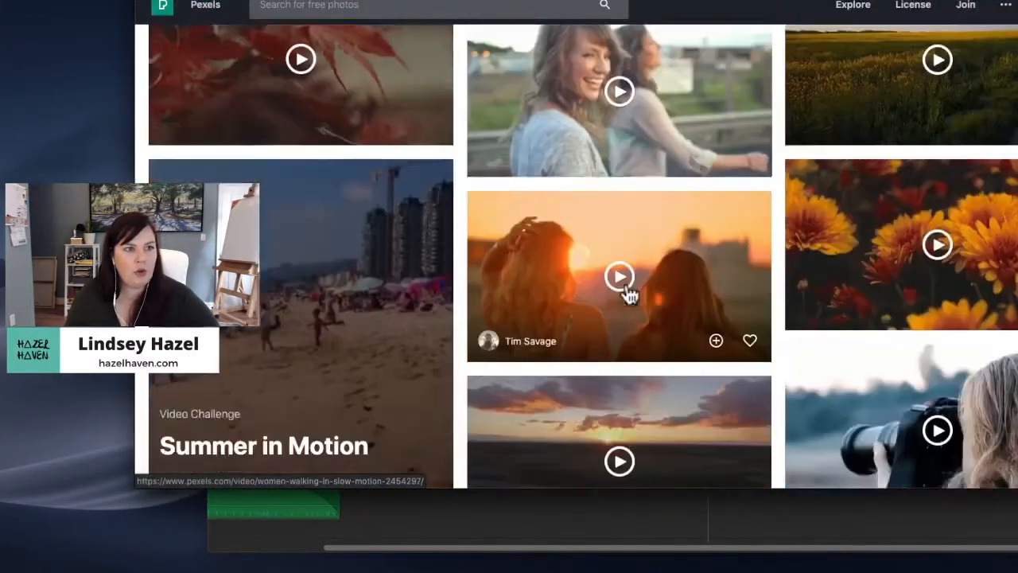
scroll(736, 201, down, 3)
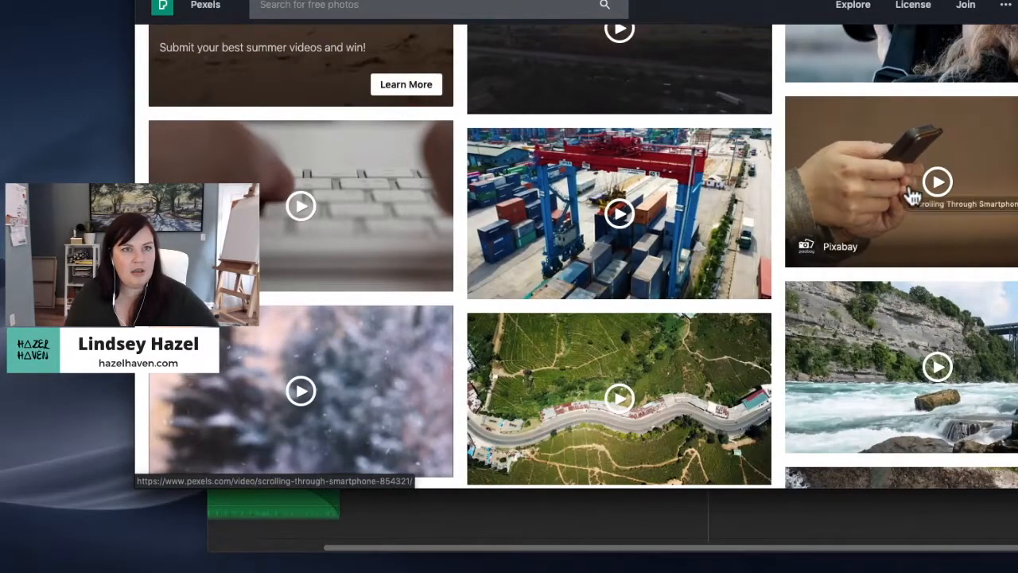
click(993, 179)
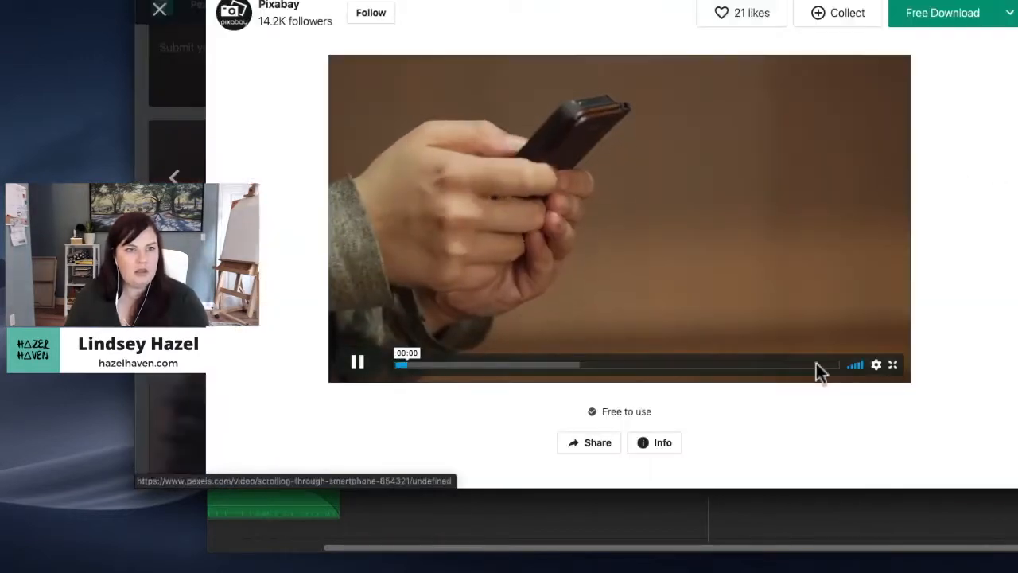
scroll(654, 350, down, 1)
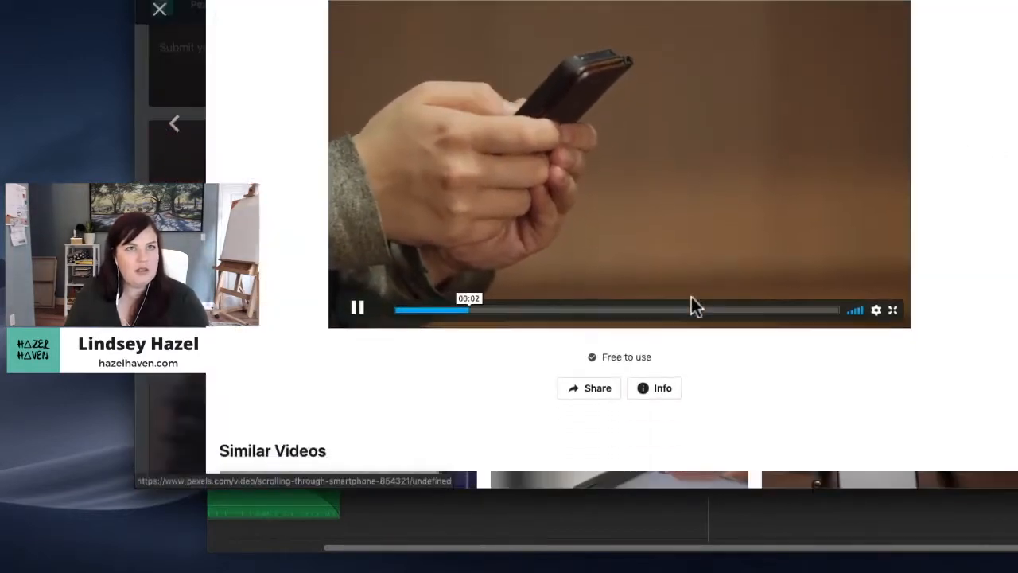
scroll(693, 307, up, 2)
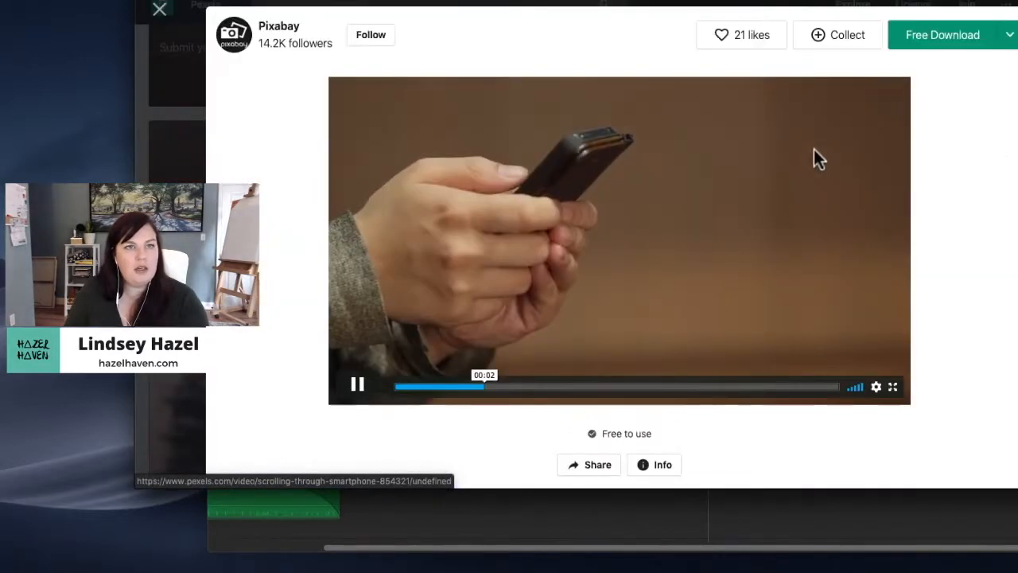
Download the smartphone clip for free, then dismiss the partner offer and the clip preview.
click(921, 37)
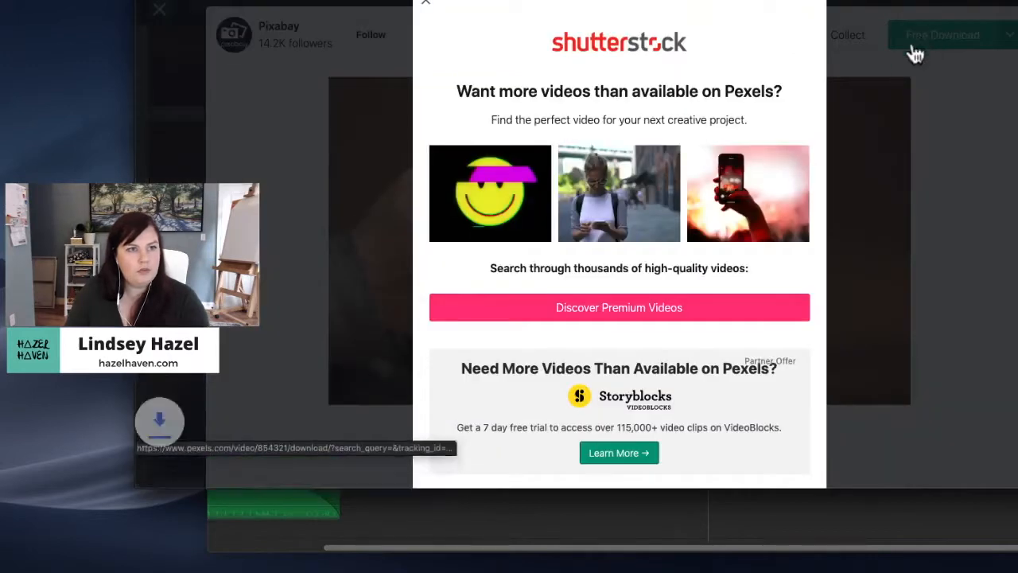
click(428, 8)
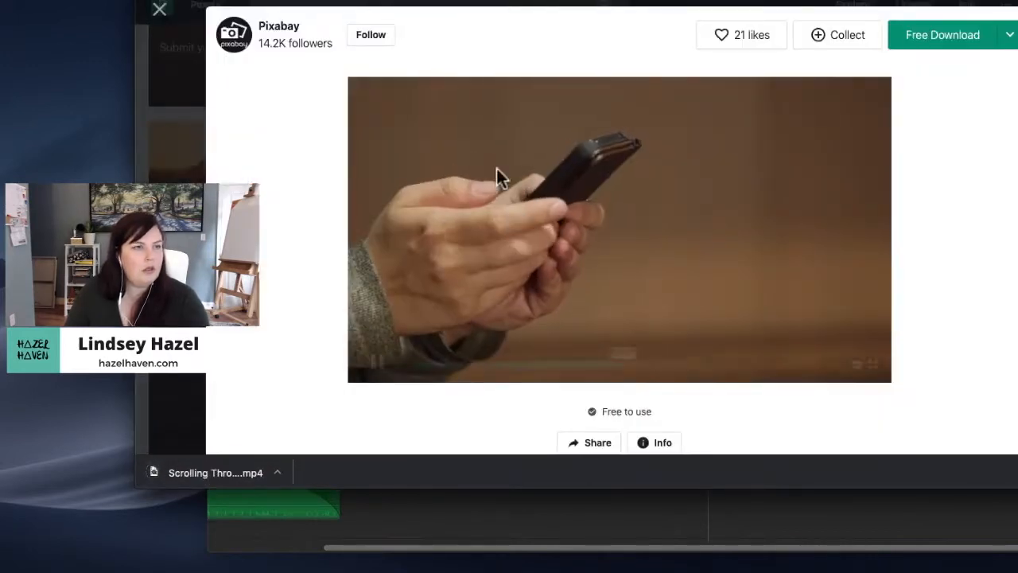
click(178, 113)
Search the Pexels stock videos for "desk" and look over the resulting clips.
scroll(527, 268, down, 10)
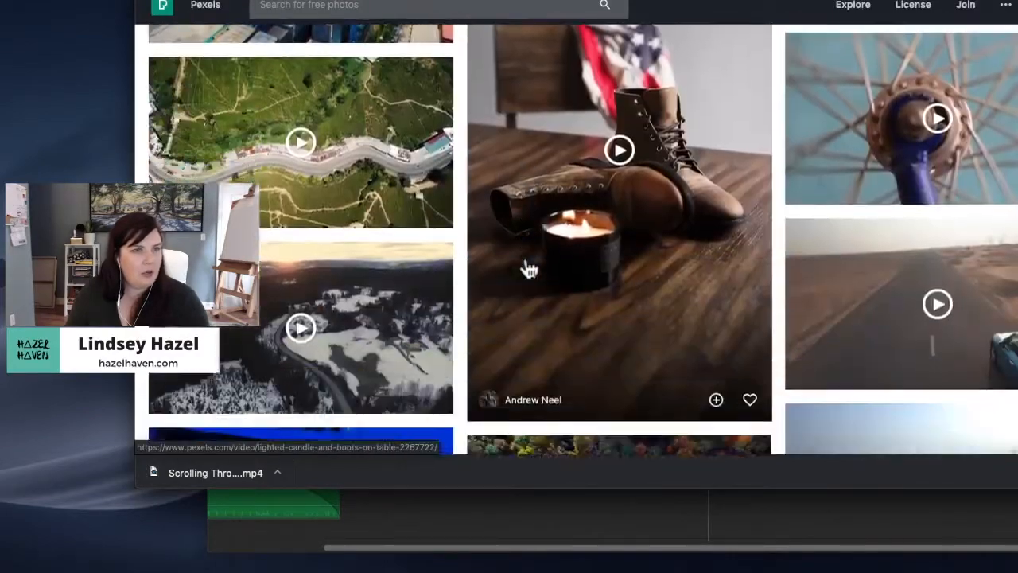
scroll(527, 268, down, 4)
scroll(526, 268, up, 15)
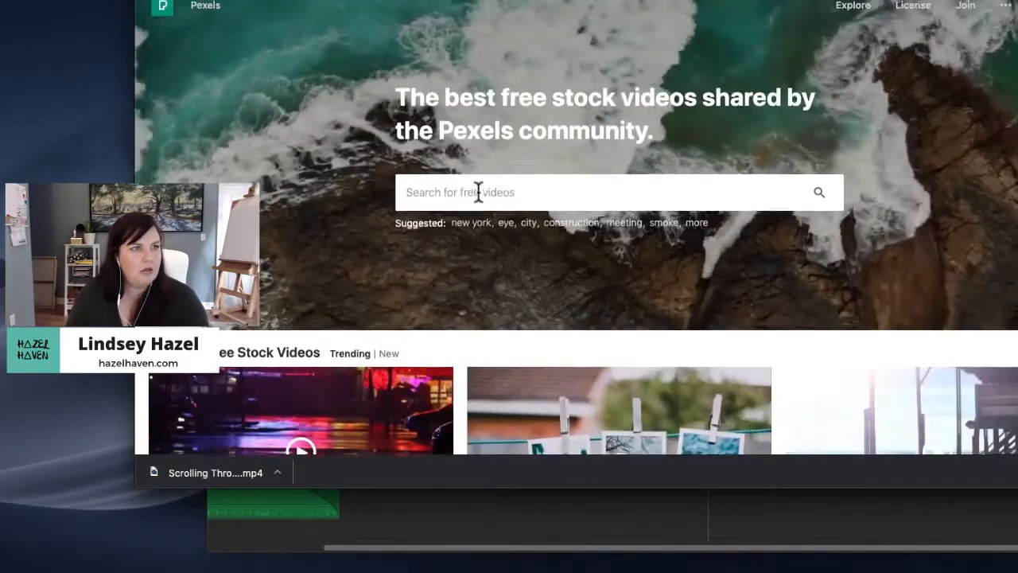
click(477, 192)
text(desk)
key(Return)
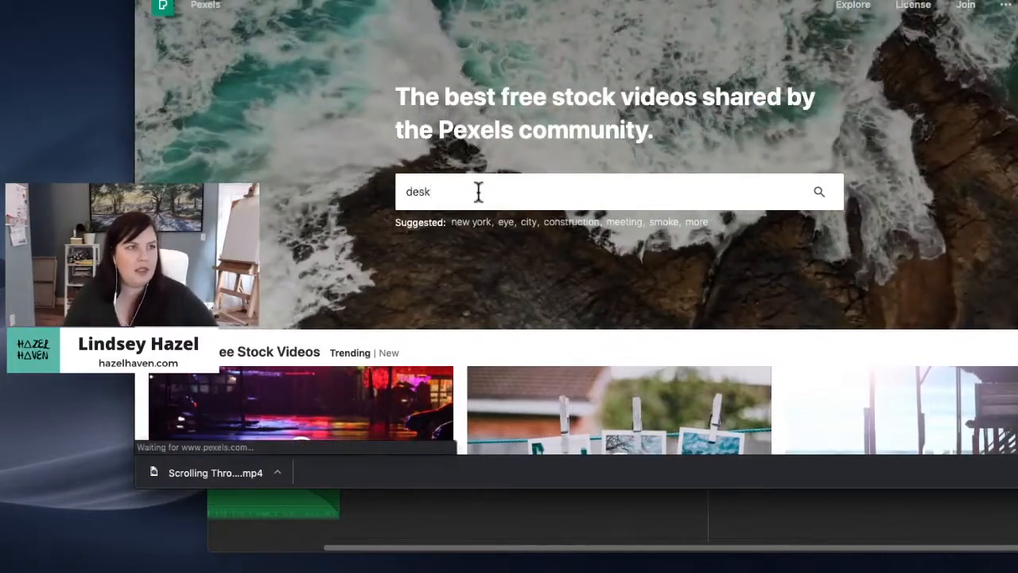
scroll(374, 245, down, 3)
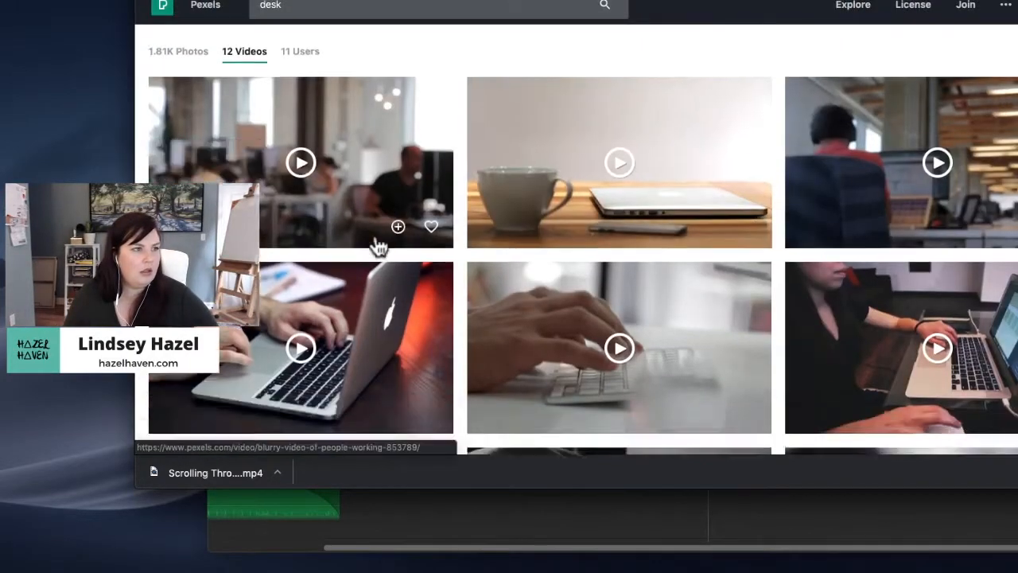
scroll(380, 243, up, 3)
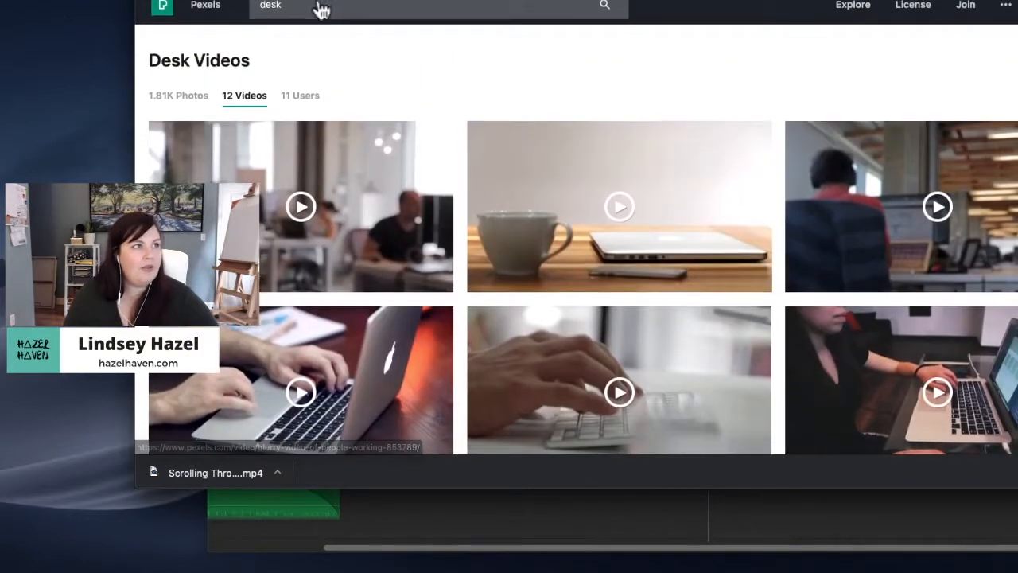
Search the Pexels stock videos for "video editing" instead.
drag(321, 8, 234, 8)
text(video editing)
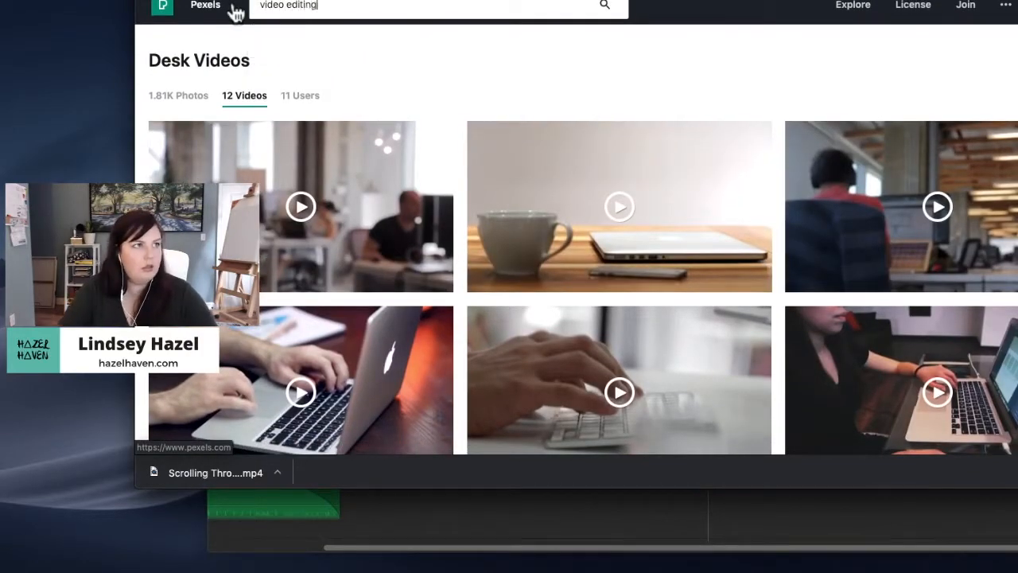
key(Return)
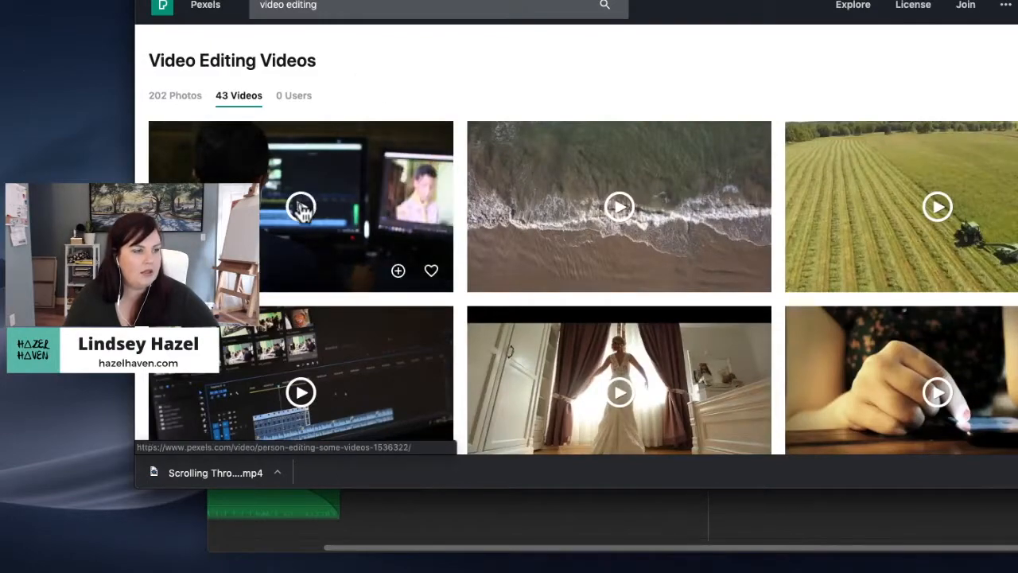
Examine the "video editing" results for stock clips suitable as supporting footage.
scroll(316, 364, down, 3)
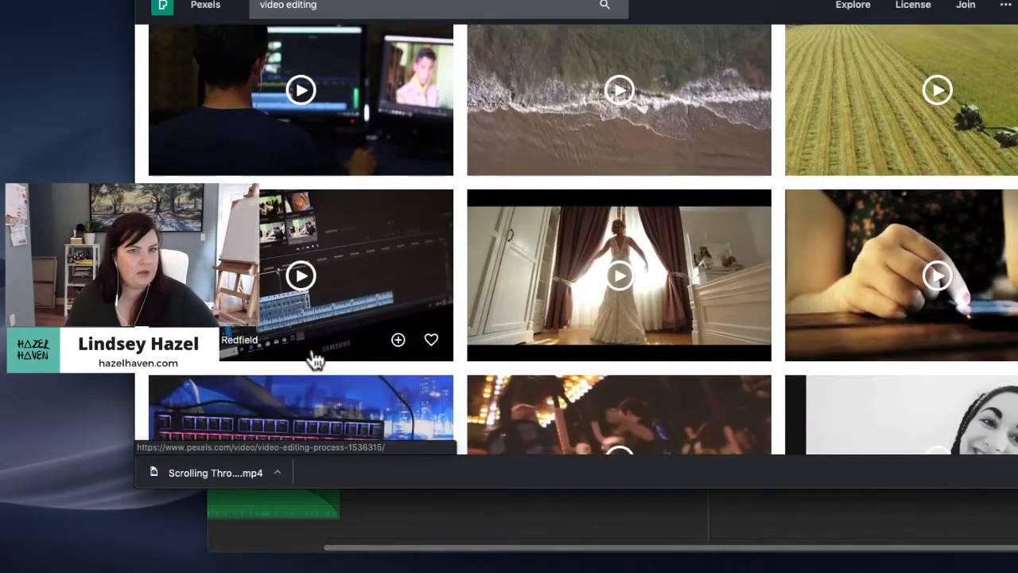
scroll(895, 314, down, 4)
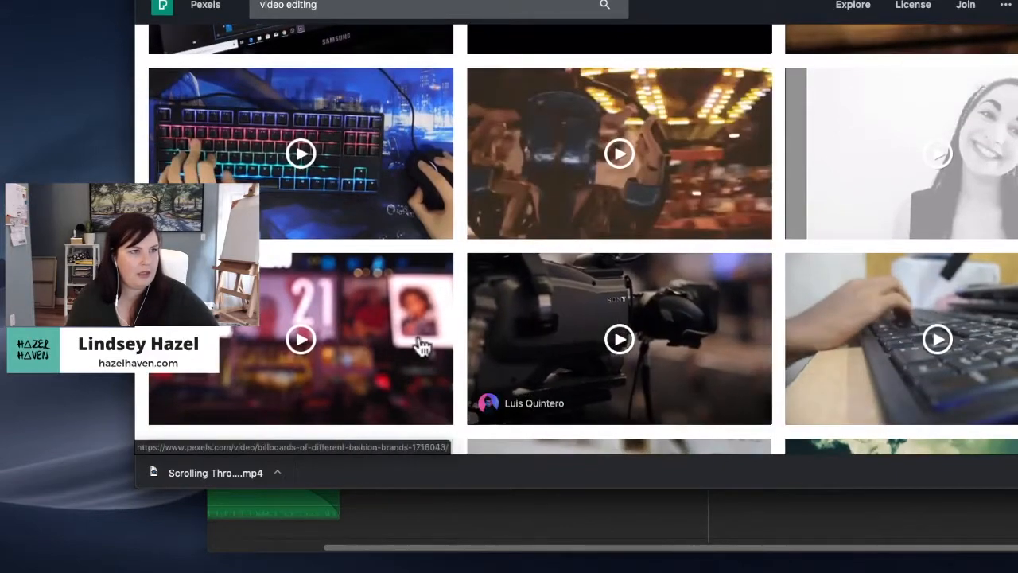
scroll(409, 342, down, 3)
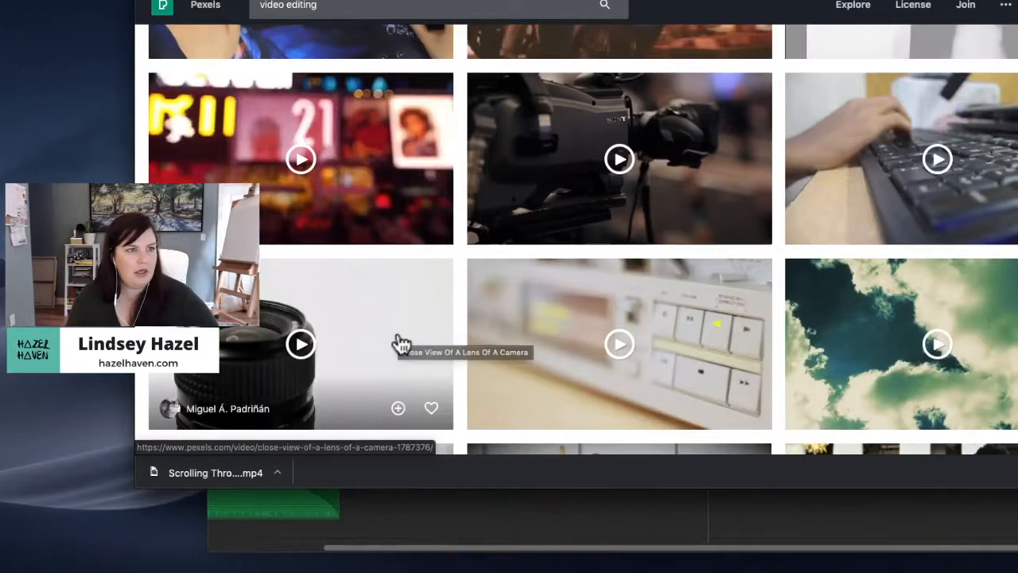
scroll(402, 343, down, 2)
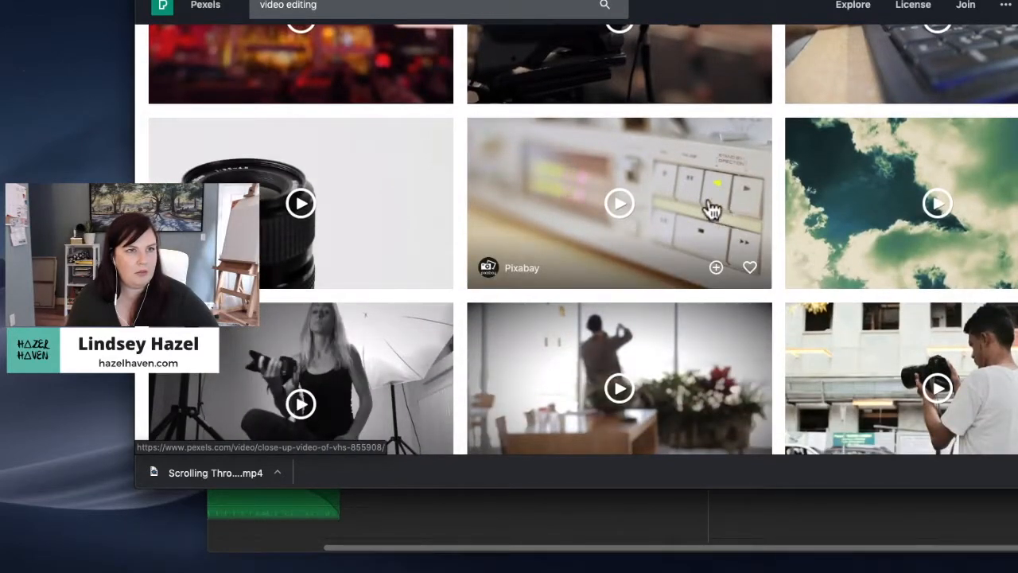
scroll(666, 221, down, 2)
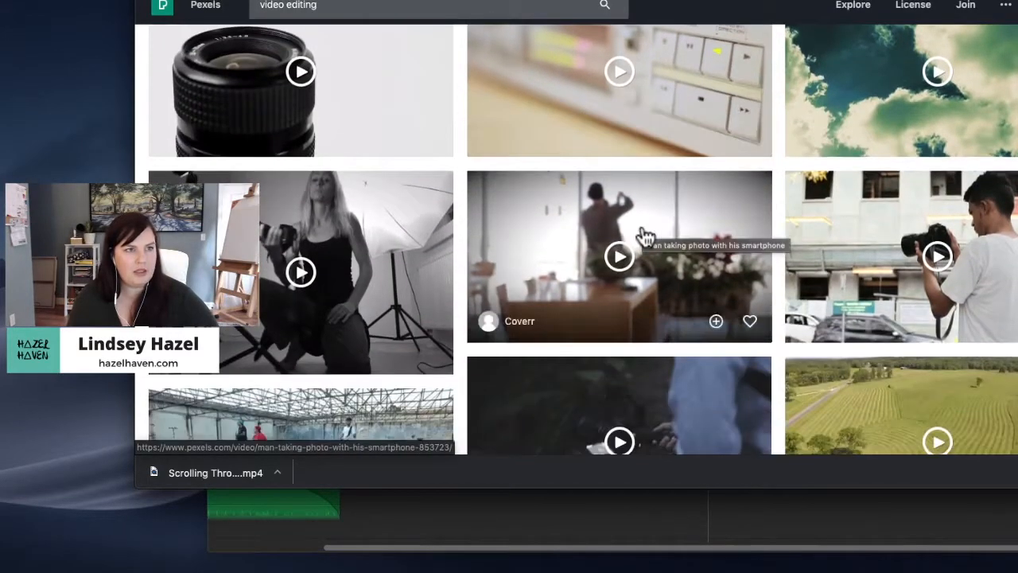
scroll(644, 235, down, 3)
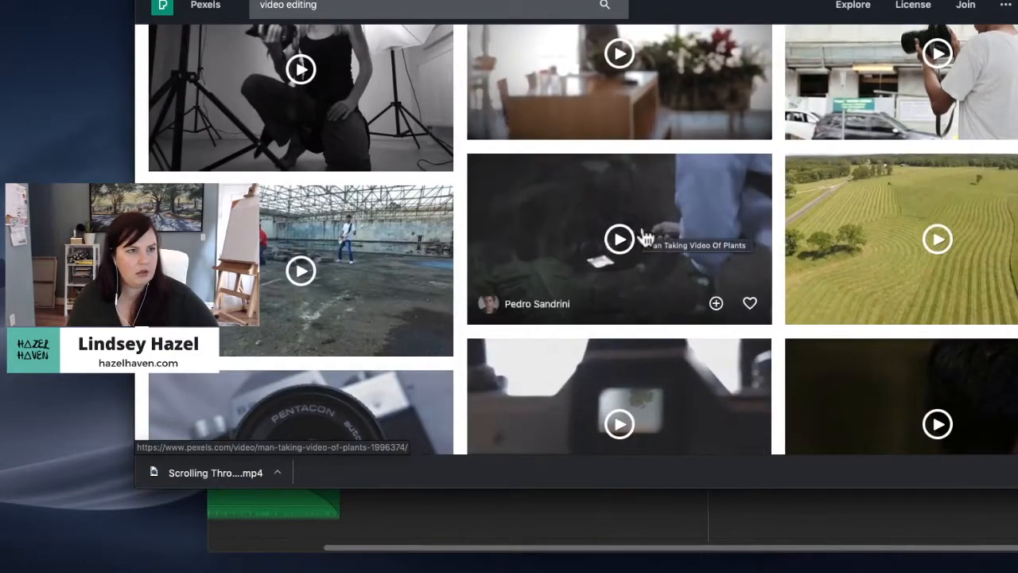
scroll(642, 234, down, 2)
scroll(641, 225, up, 10)
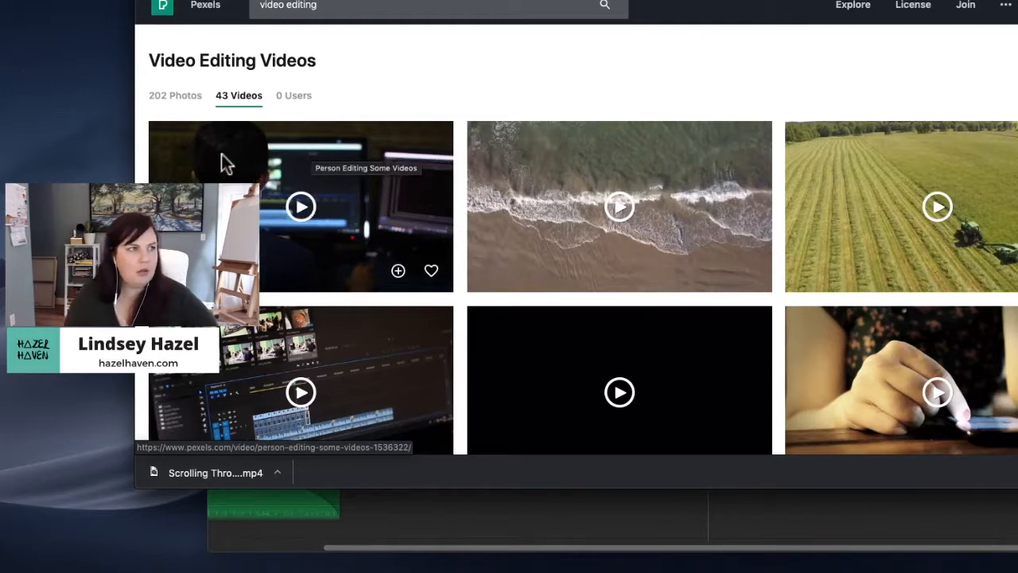
Search the Pexels stock videos for "desk" again and look through the clips for supporting footage.
scroll(367, 333, down, 2)
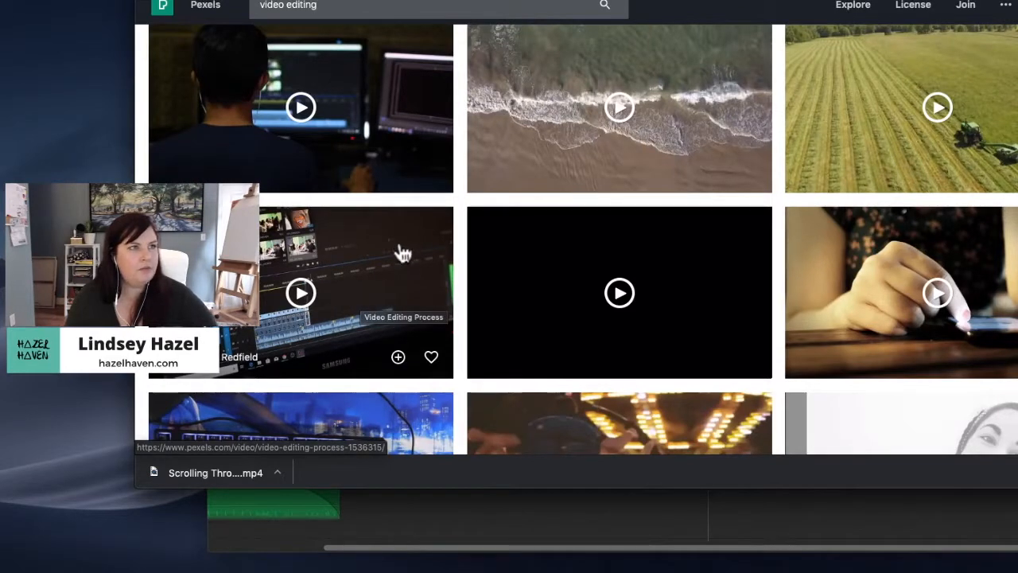
drag(325, 5, 298, 5)
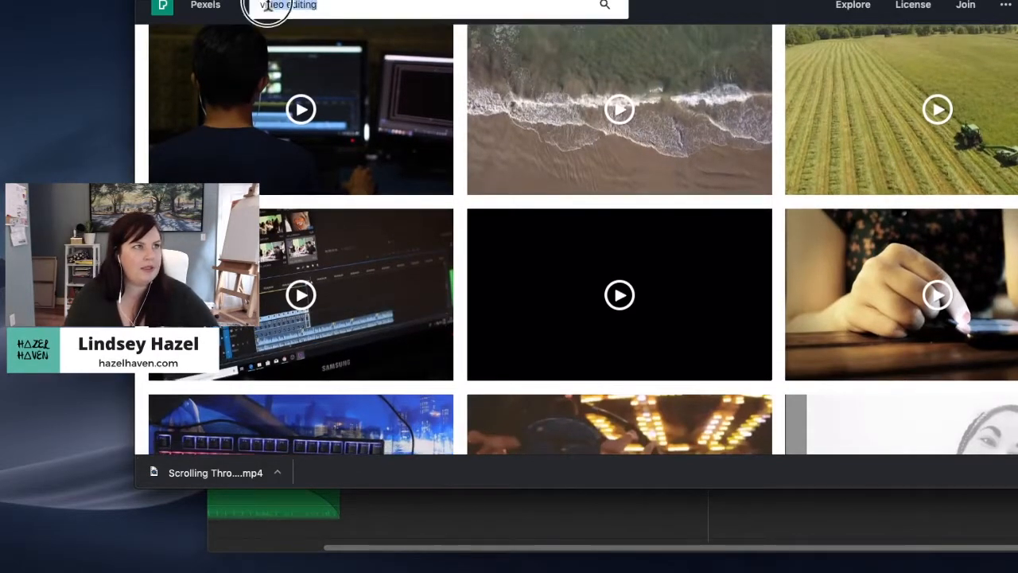
text(desk)
key(Return)
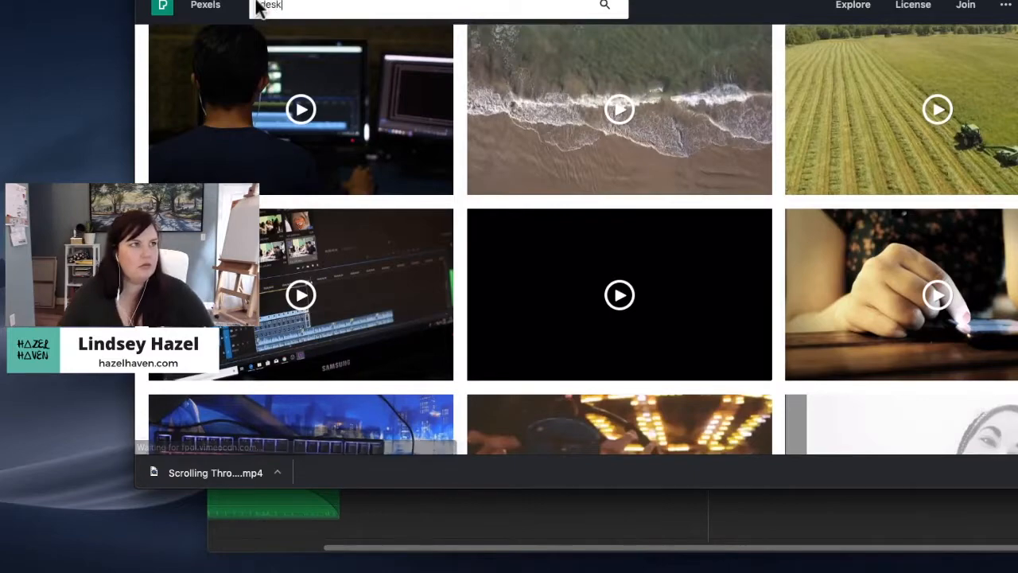
scroll(533, 171, down, 2)
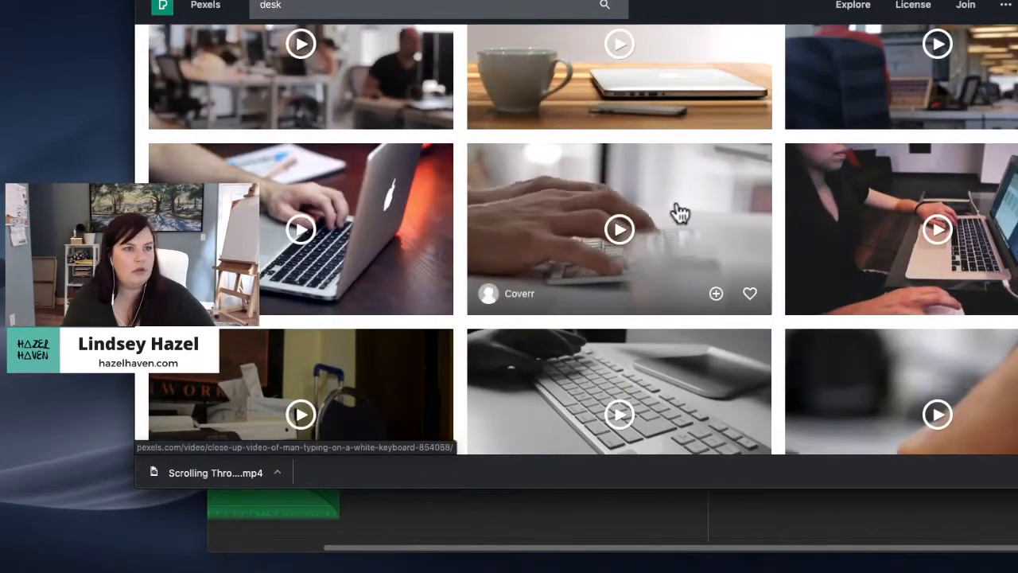
scroll(676, 212, down, 2)
scroll(680, 213, down, 2)
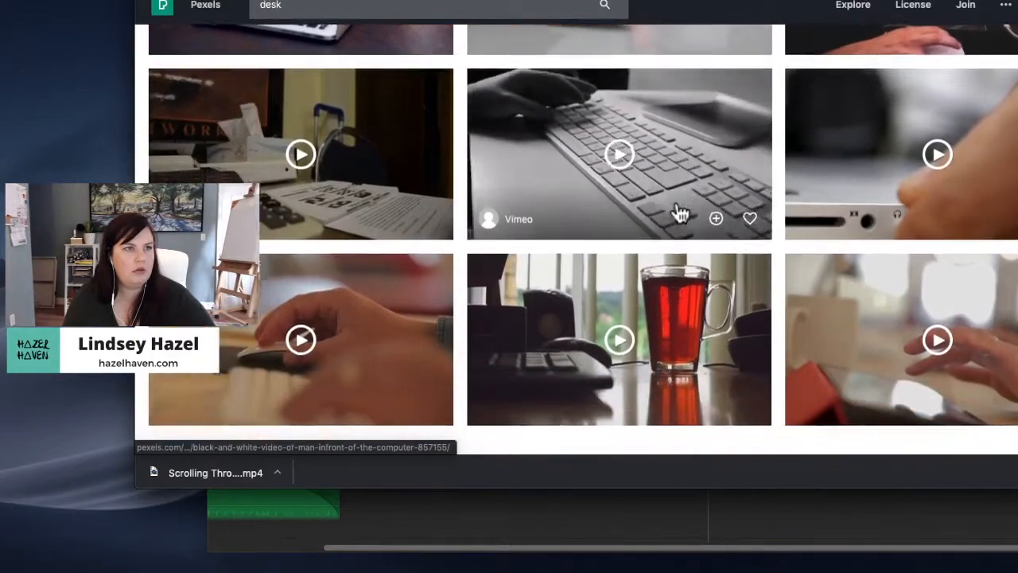
scroll(680, 213, down, 2)
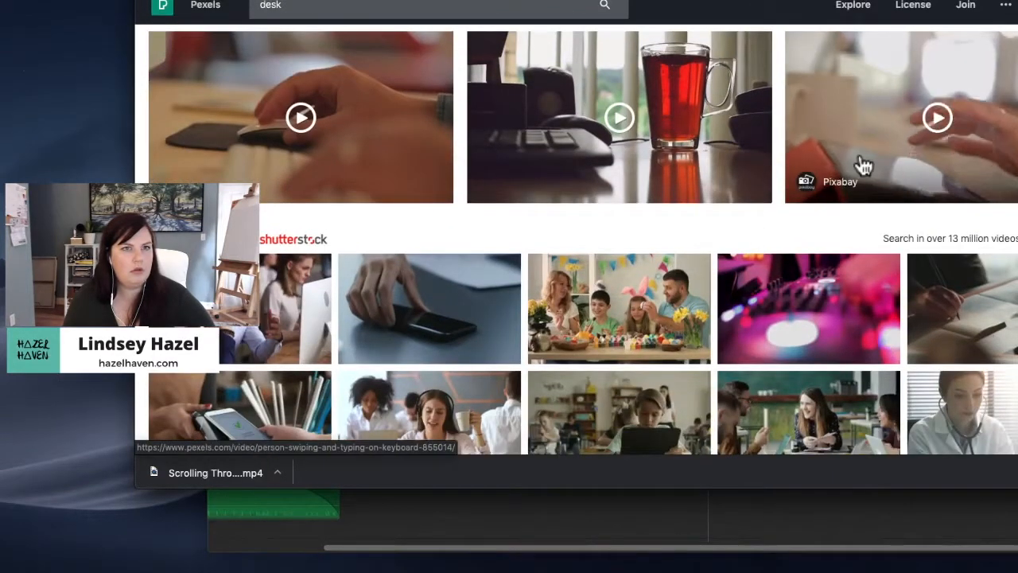
scroll(864, 167, up, 4)
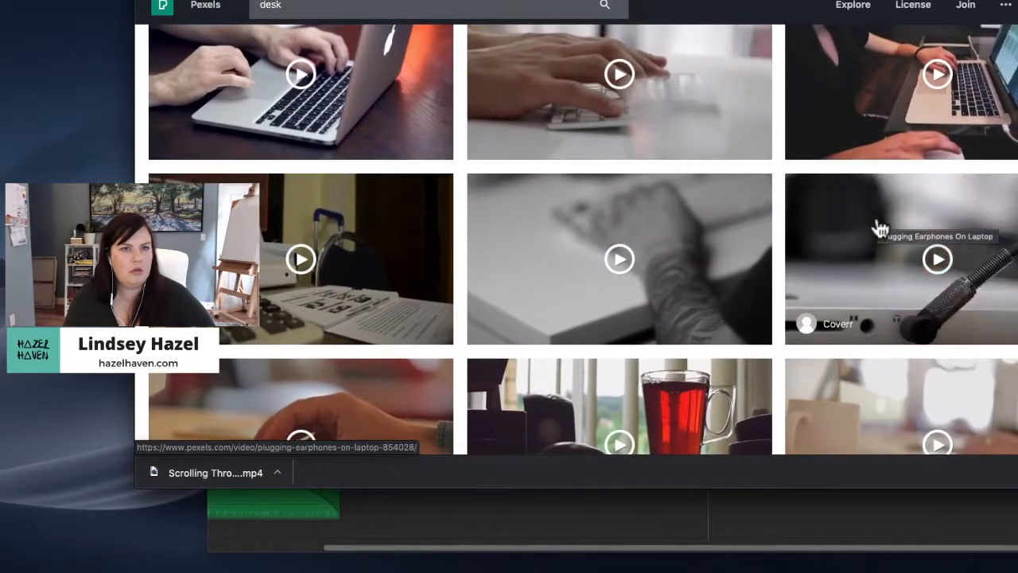
Download the clip of earphones being plugged into a laptop for free, then dismiss the partner offer and the clip preview.
click(1003, 229)
click(922, 18)
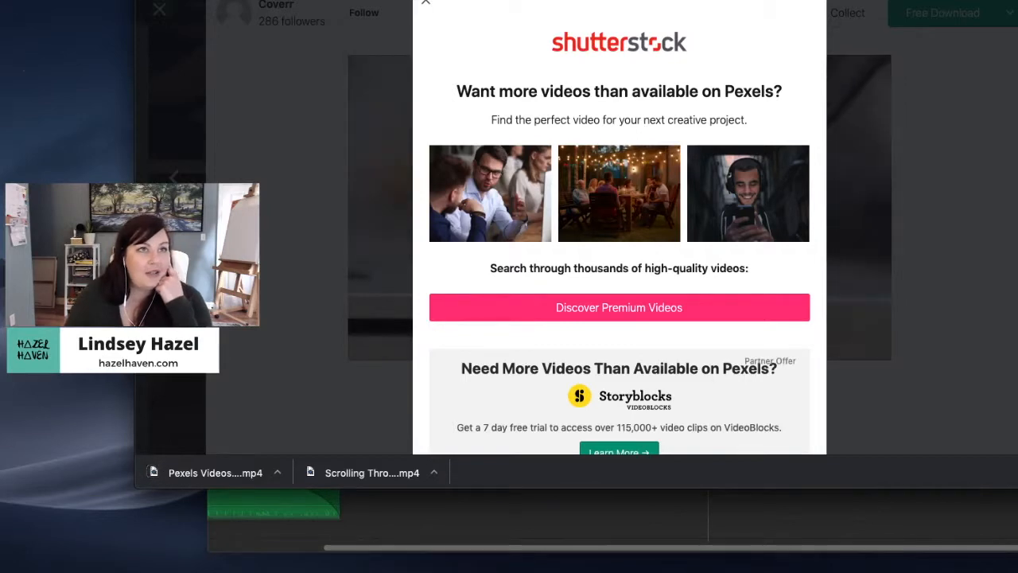
click(947, 128)
key(Escape)
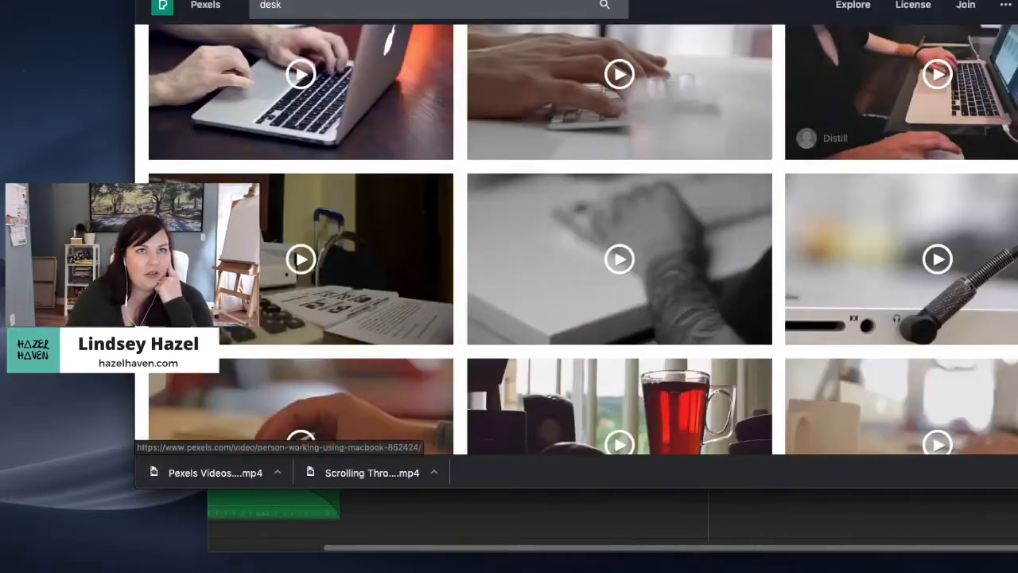
Switch to iMovie and add the two downloaded stock clips at the end of the timeline.
drag(883, 1, 785, 2)
click(1013, 26)
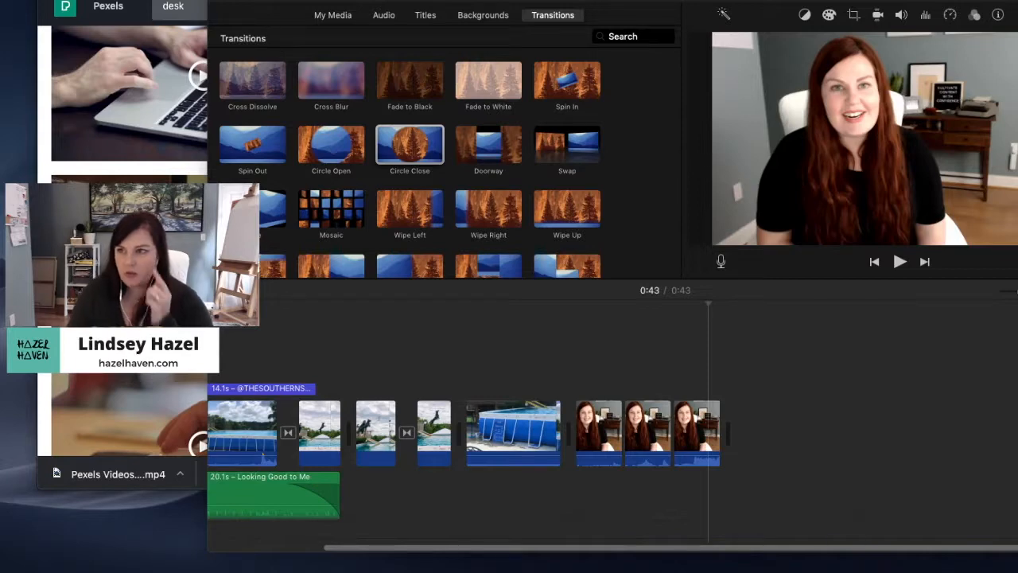
drag(1017, 303, 752, 394)
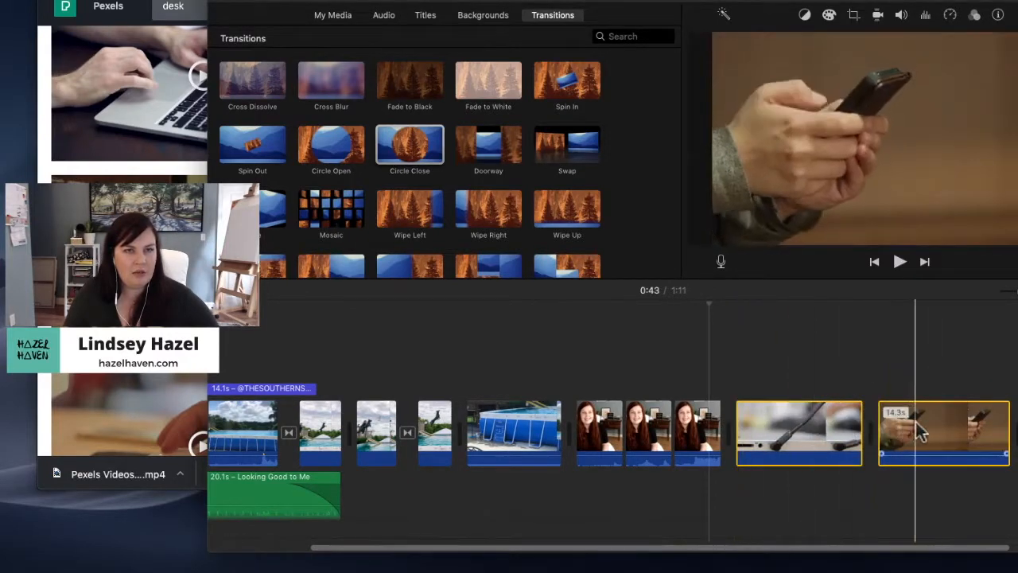
Move the earphones clip between the first and second talking-head clips, and the smartphone clip directly before the first one.
click(762, 422)
drag(762, 421, 640, 425)
click(824, 405)
drag(957, 429, 585, 420)
Play the timeline from the end of the blue pool clip to review the inserted stock footage.
click(578, 350)
click(547, 350)
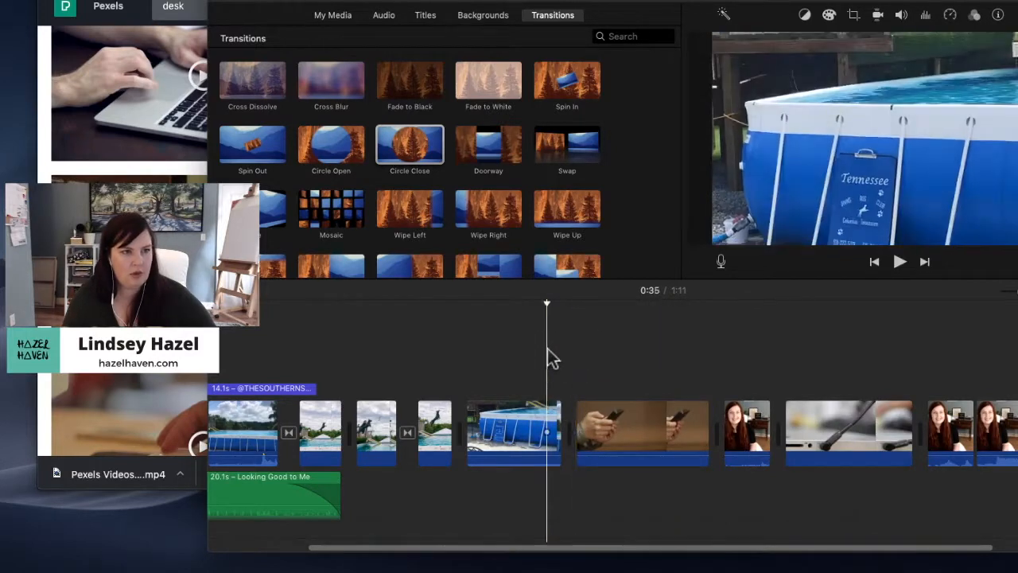
key(space)
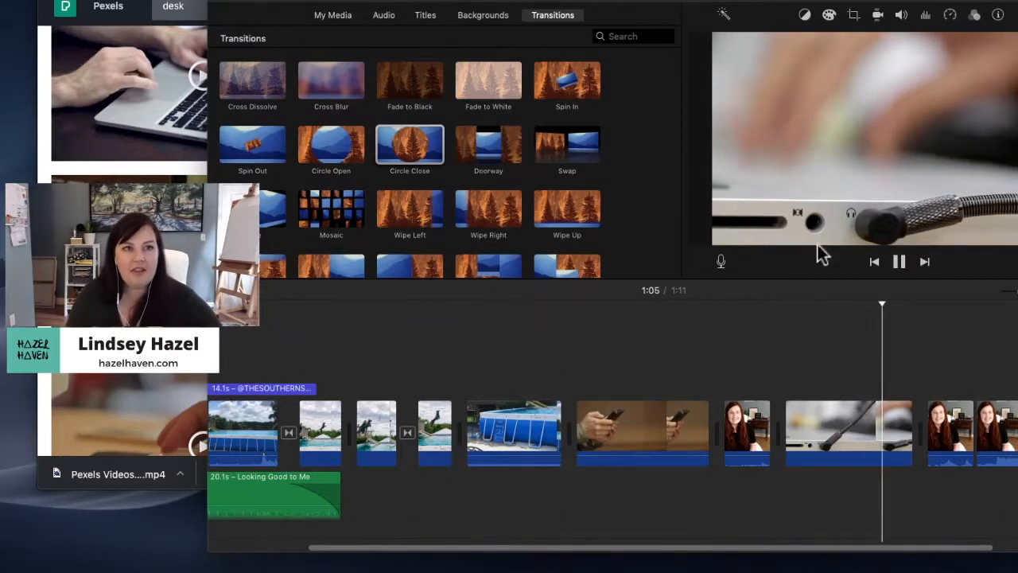
click(899, 262)
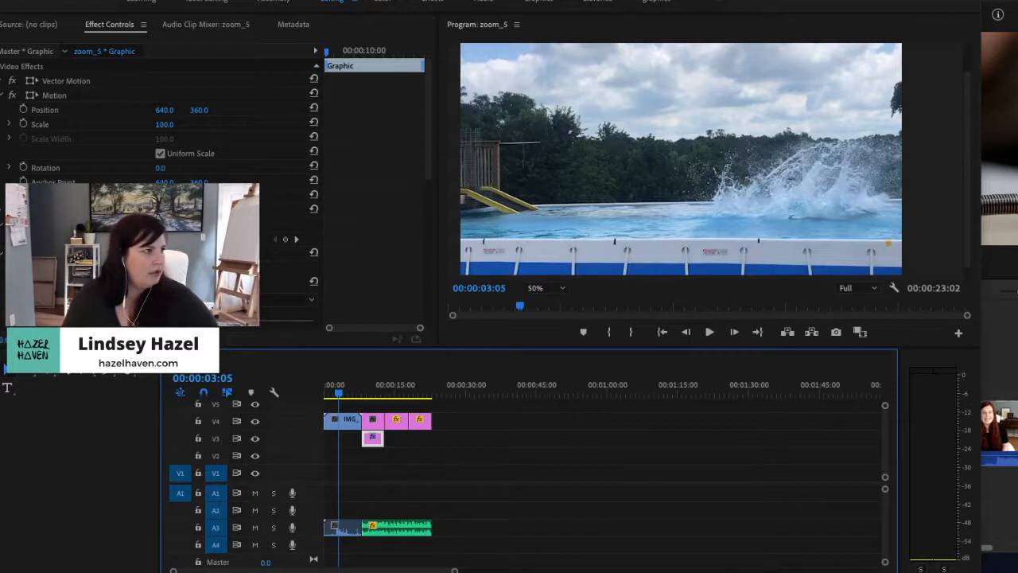
In Premiere Pro, place the Hazel logo animation on track V4 at about 47 seconds and play its opening.
drag(1, 477, 547, 426)
click(541, 389)
key(space)
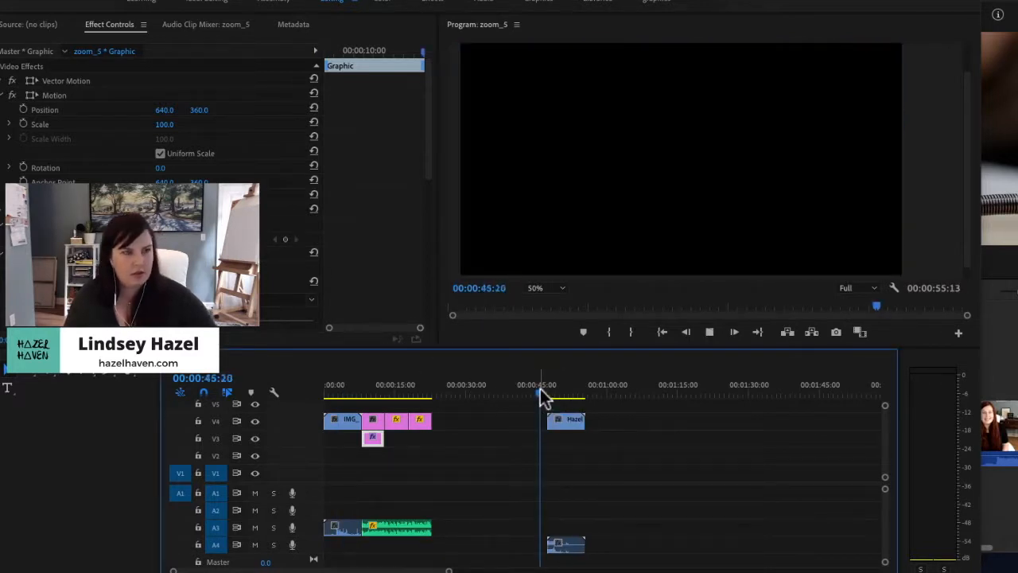
key(space)
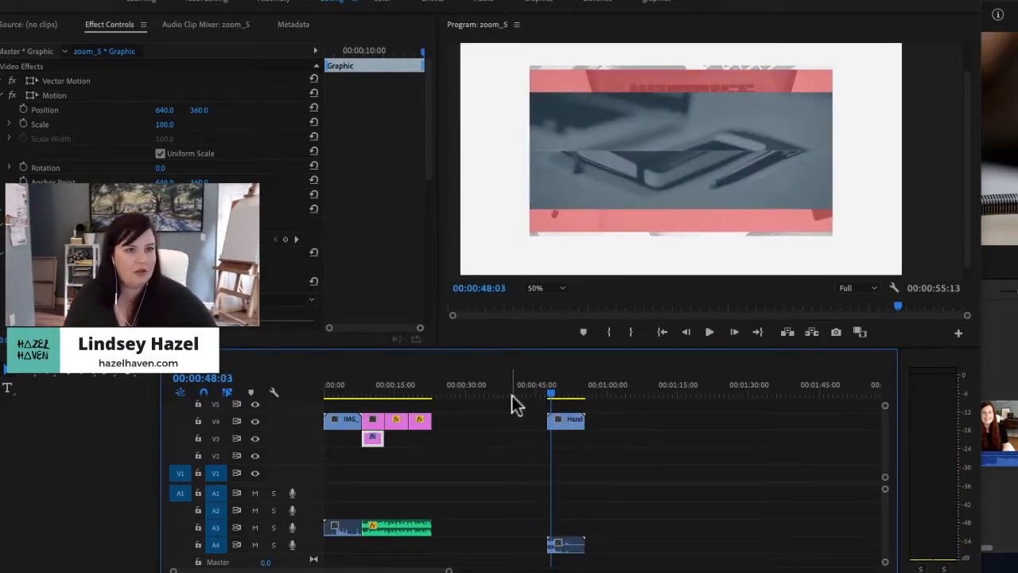
Set the audio gain of the Hazel logo clip to -22 dB.
click(567, 547)
right_click(567, 547)
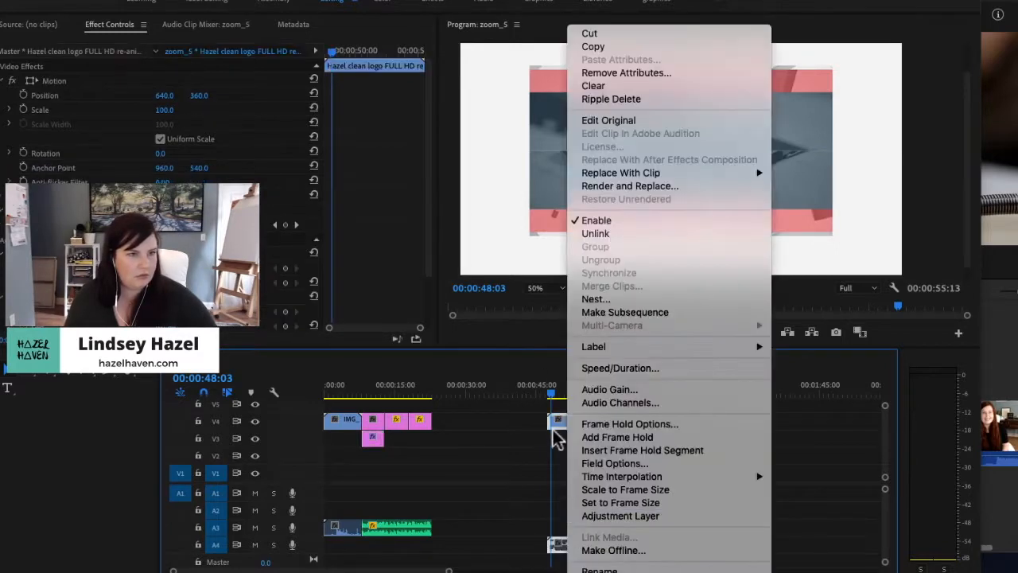
click(611, 391)
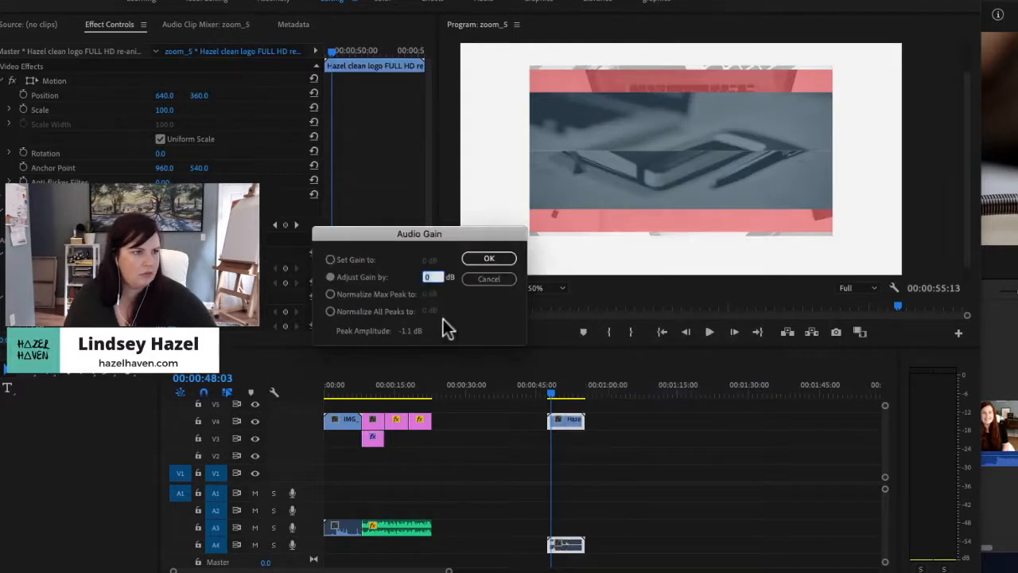
click(329, 313)
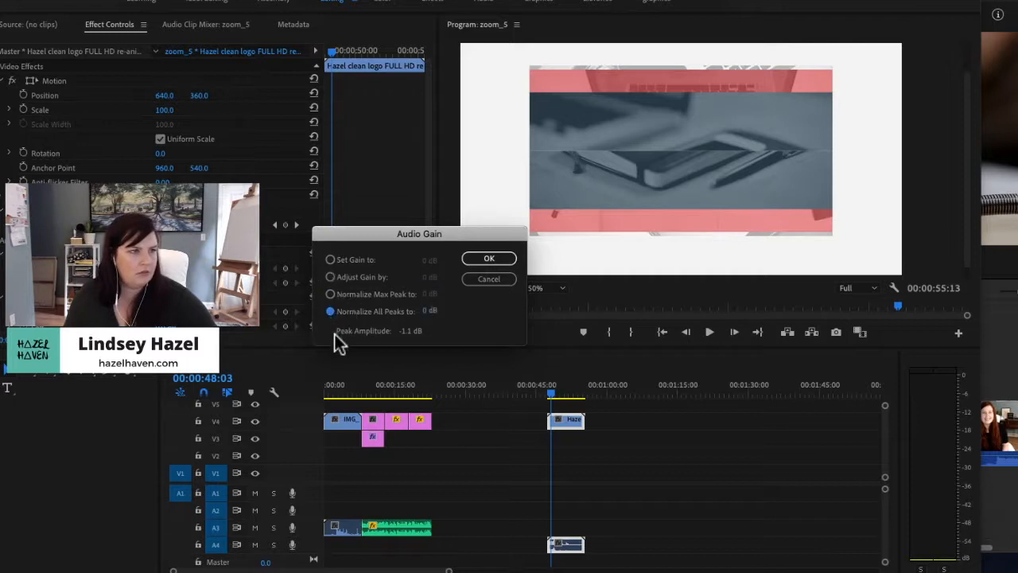
click(328, 262)
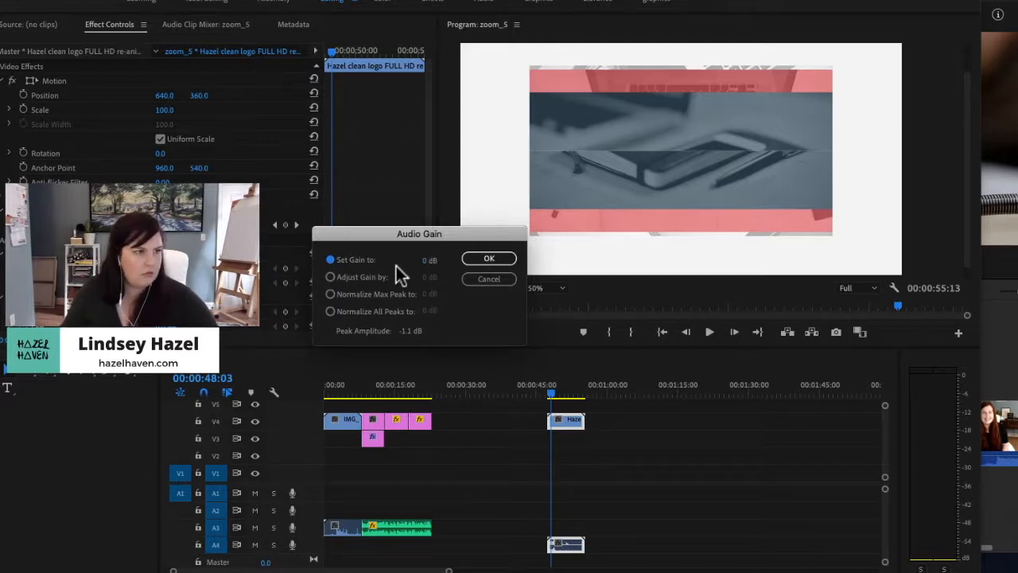
click(427, 260)
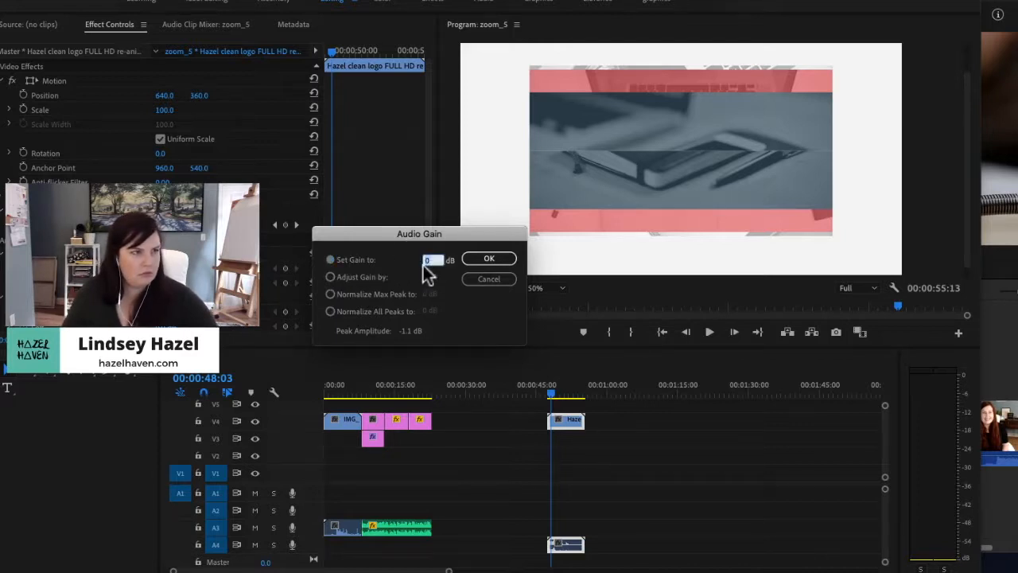
text(-22)
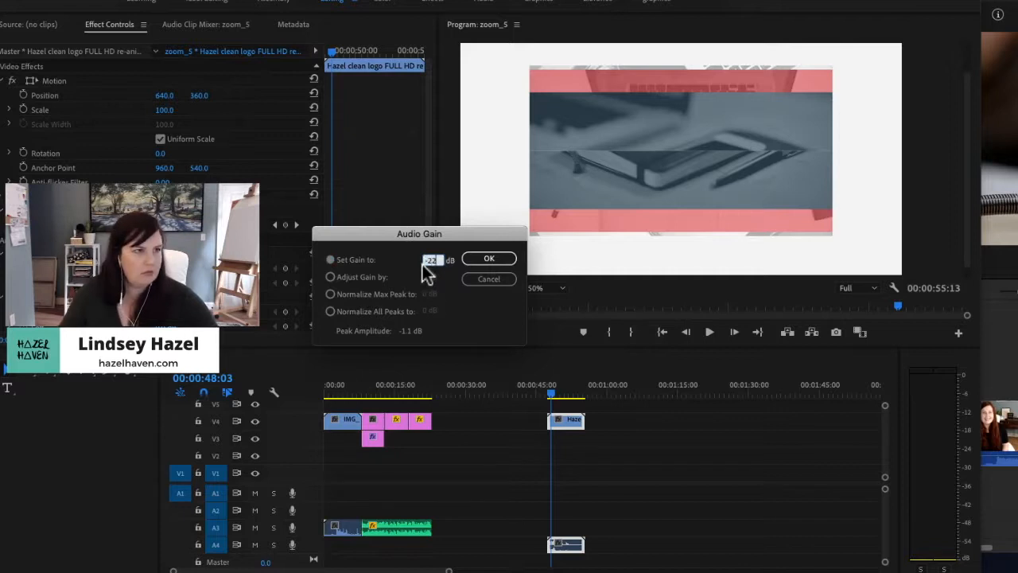
click(489, 259)
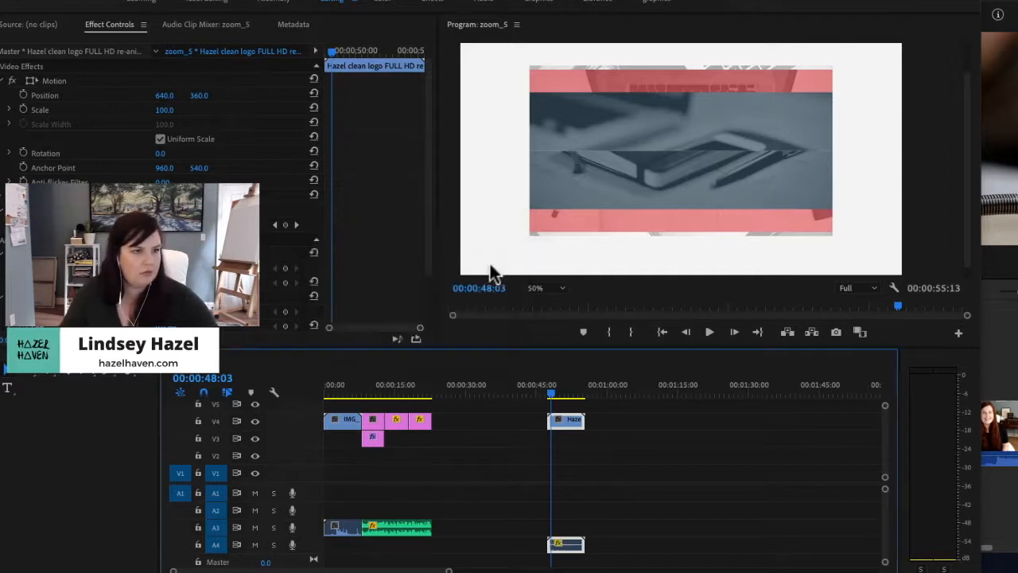
Play back the logo animation to check its audio level, and scrub back to the coloured logo at about 51 seconds.
click(537, 395)
key(space)
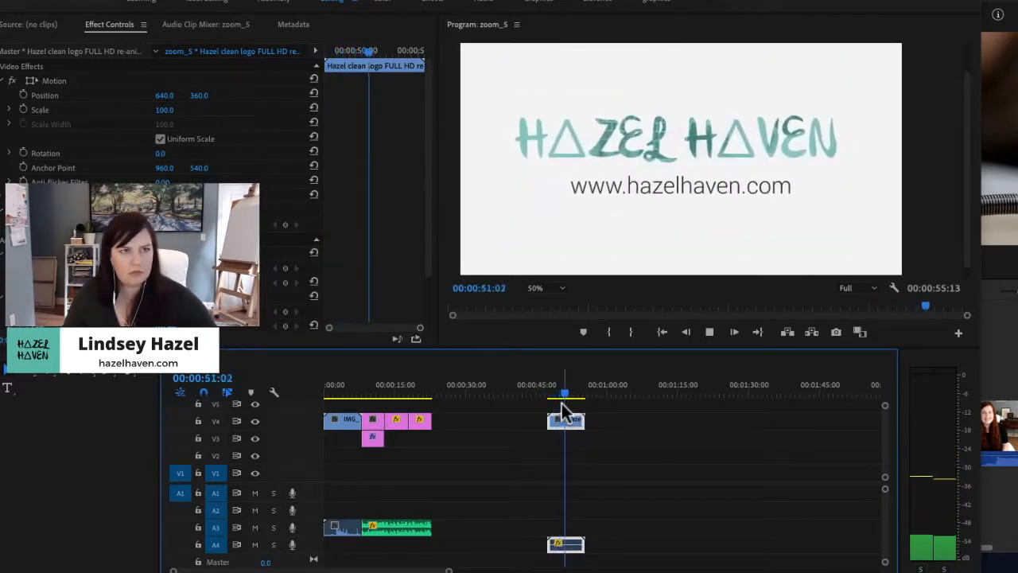
key(space)
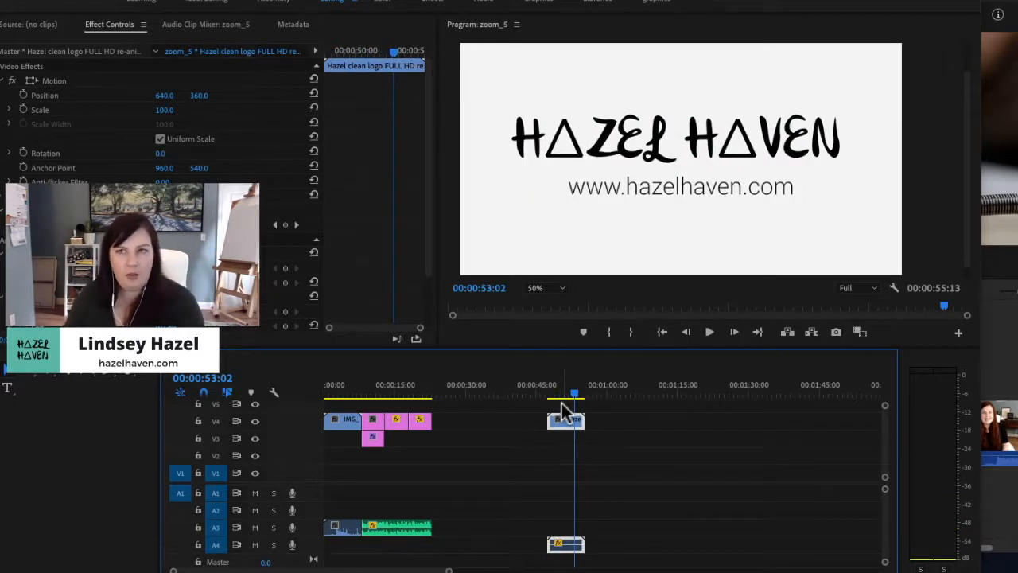
key(space)
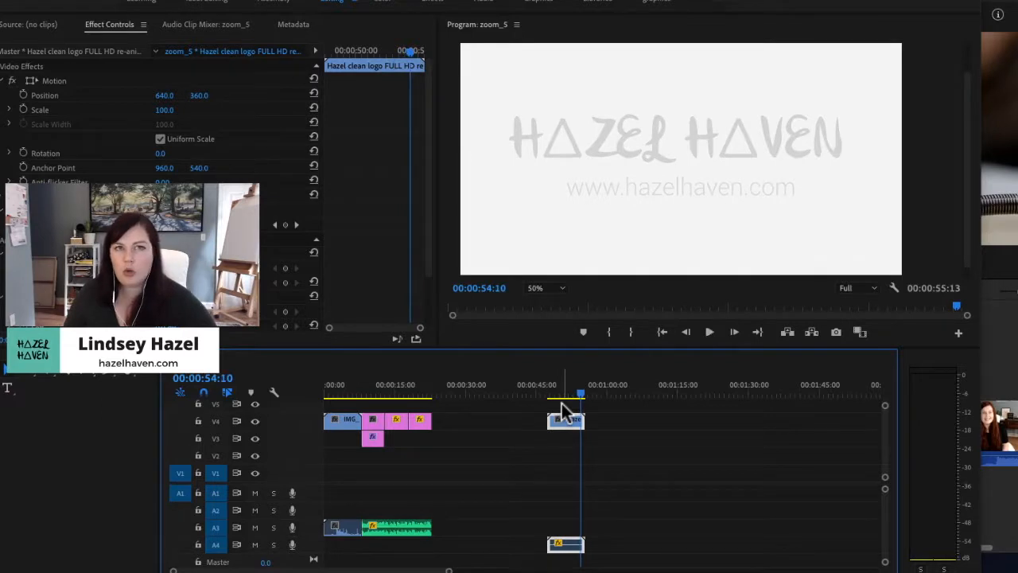
mouse_move(581, 393)
mouse_down()
mouse_move(542, 398)
mouse_move(584, 401)
mouse_move(565, 402)
mouse_up()
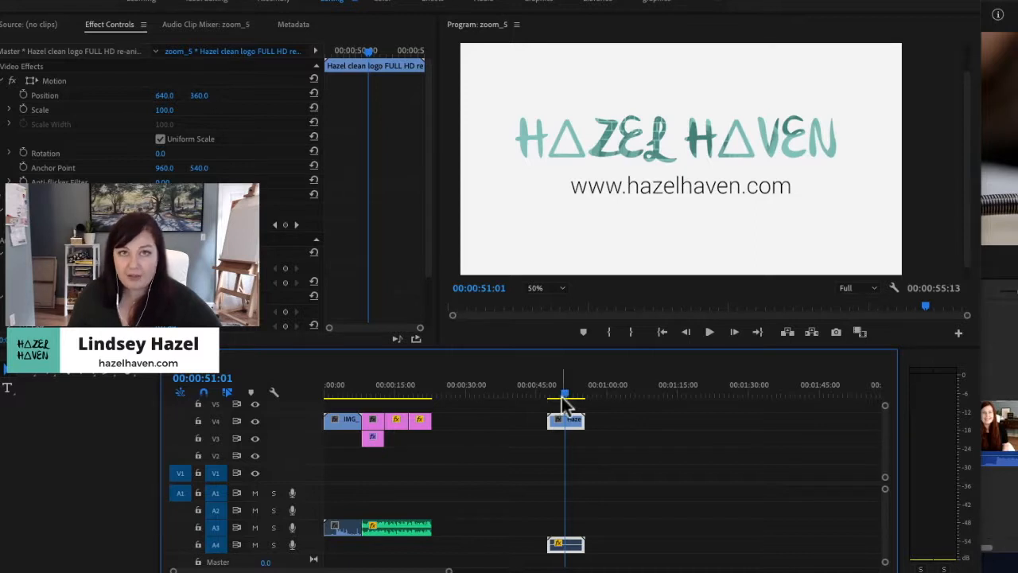
mouse_move(564, 395)
mouse_down()
mouse_move(583, 401)
mouse_move(565, 402)
mouse_up()
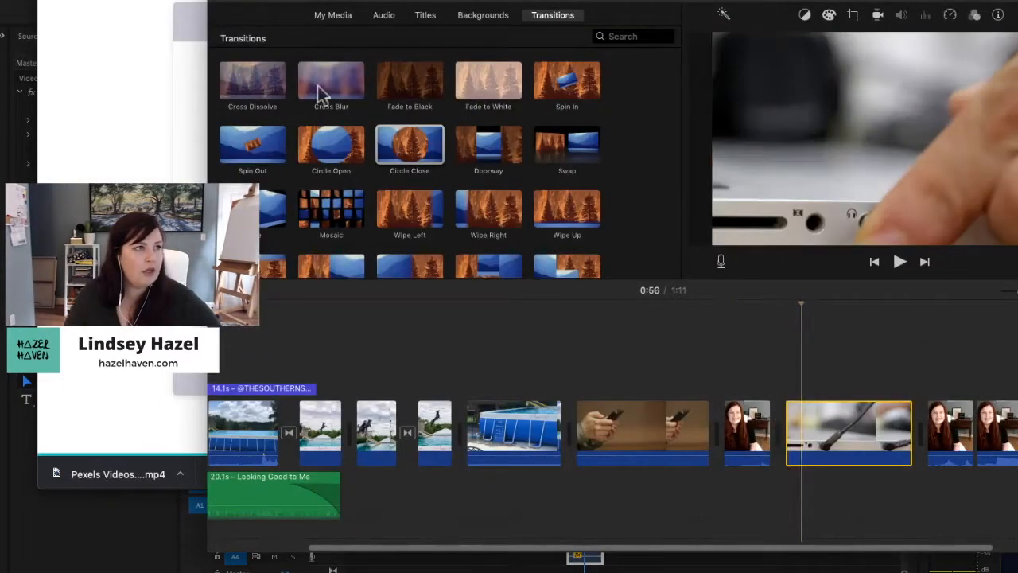
In iMovie, add a Gravity Lower Third title above the first talking-head clip, aligned with the clip's start.
scroll(362, 167, down, 3)
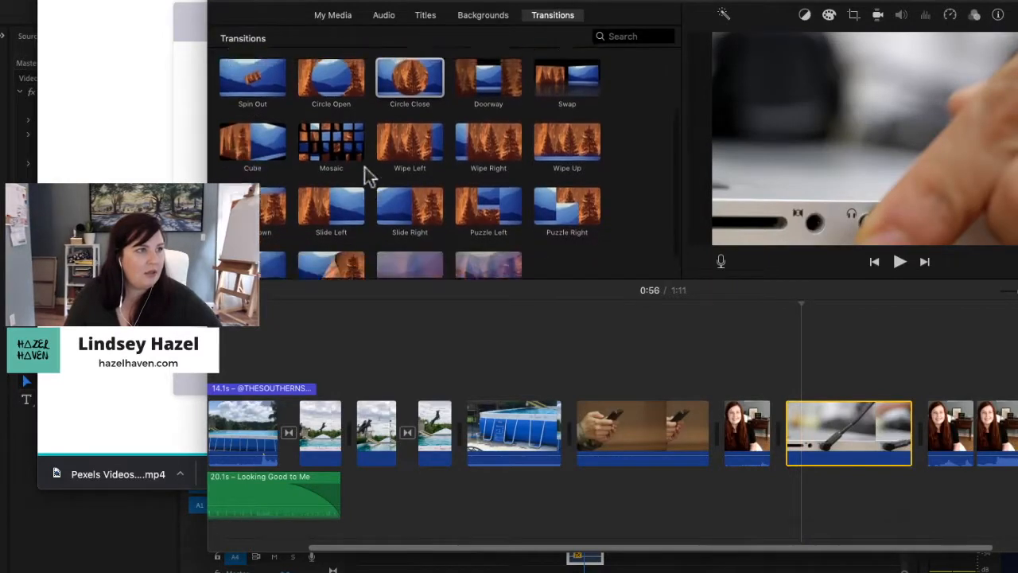
click(427, 18)
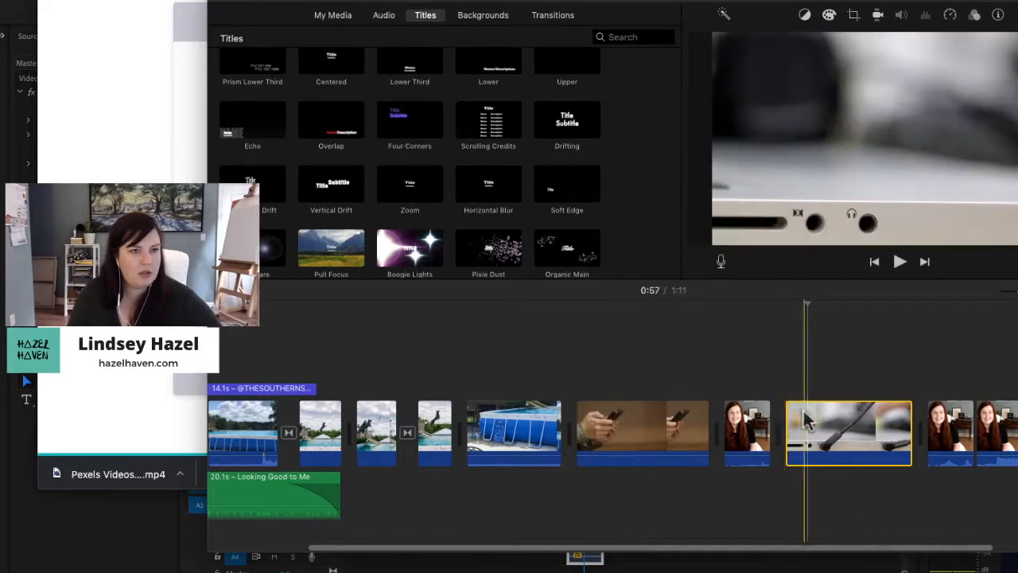
click(942, 429)
click(754, 450)
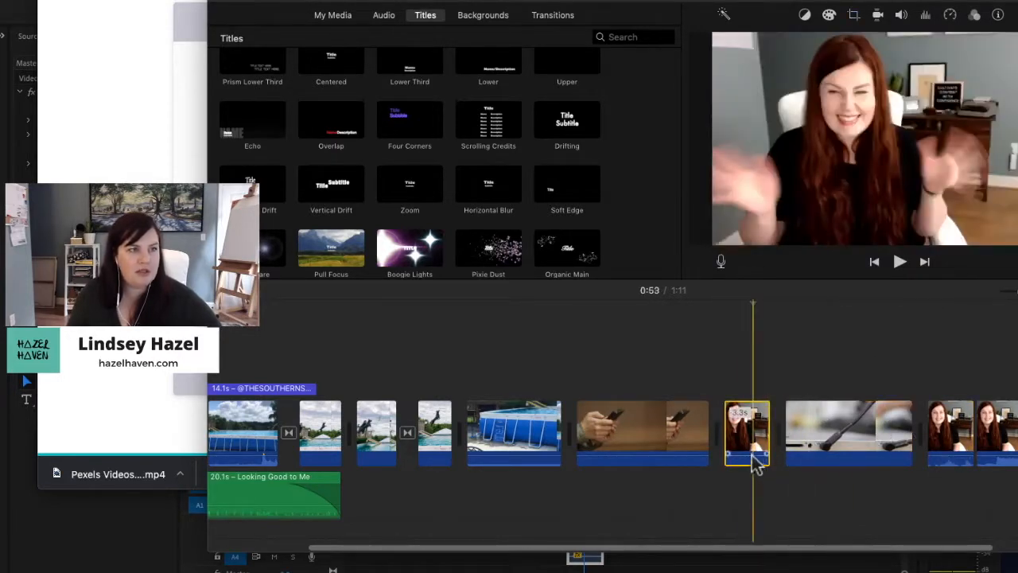
scroll(343, 104, up, 5)
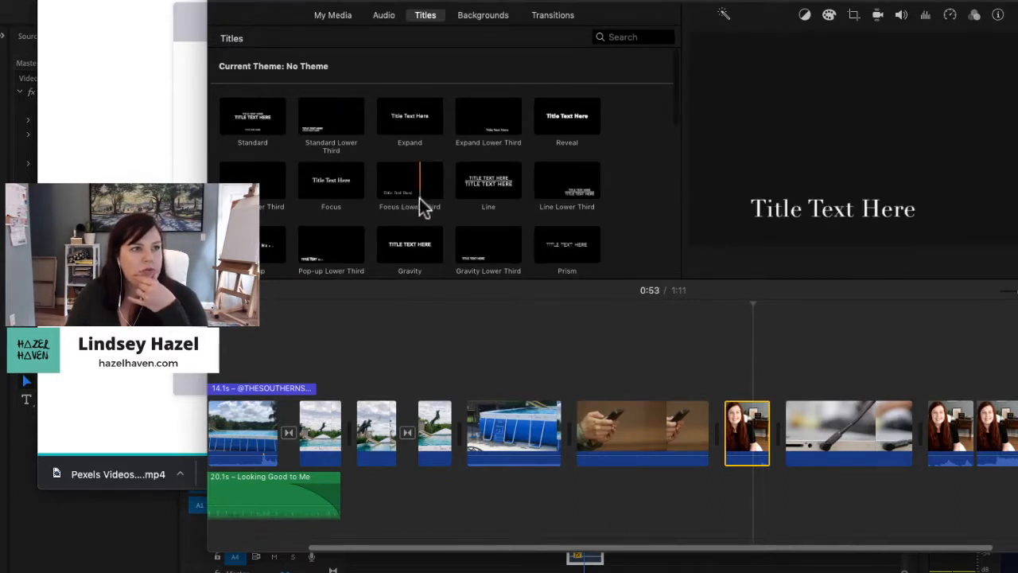
scroll(418, 198, down, 1)
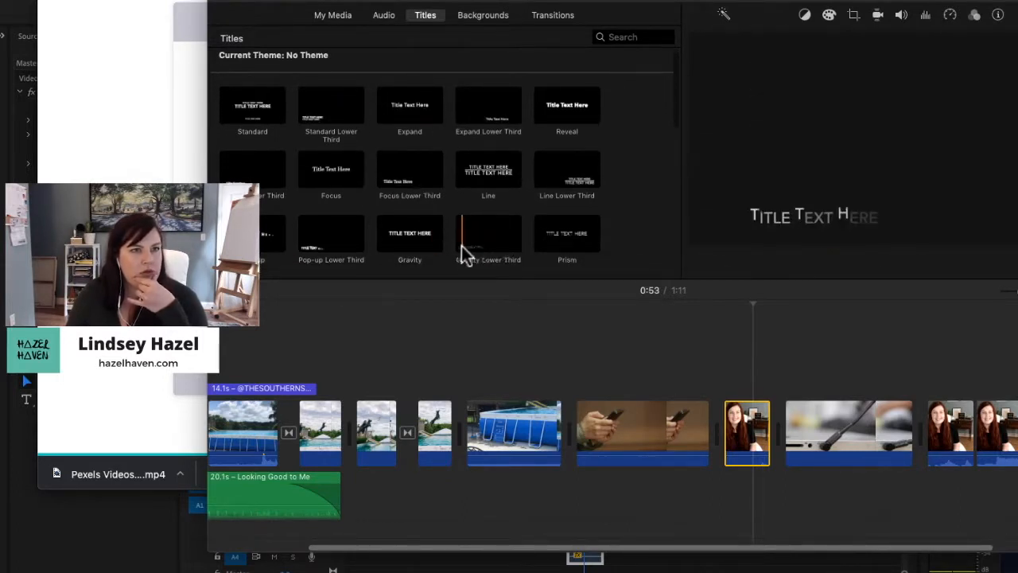
click(471, 242)
drag(473, 240, 745, 395)
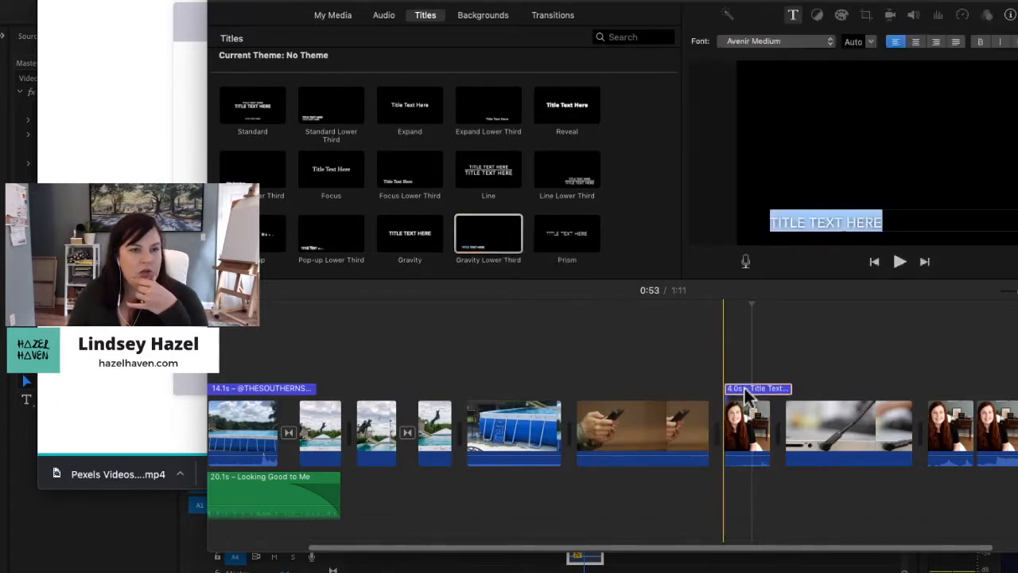
Replace the placeholder text of the new lower-third title with the presenter's full name.
click(810, 224)
drag(873, 221, 751, 223)
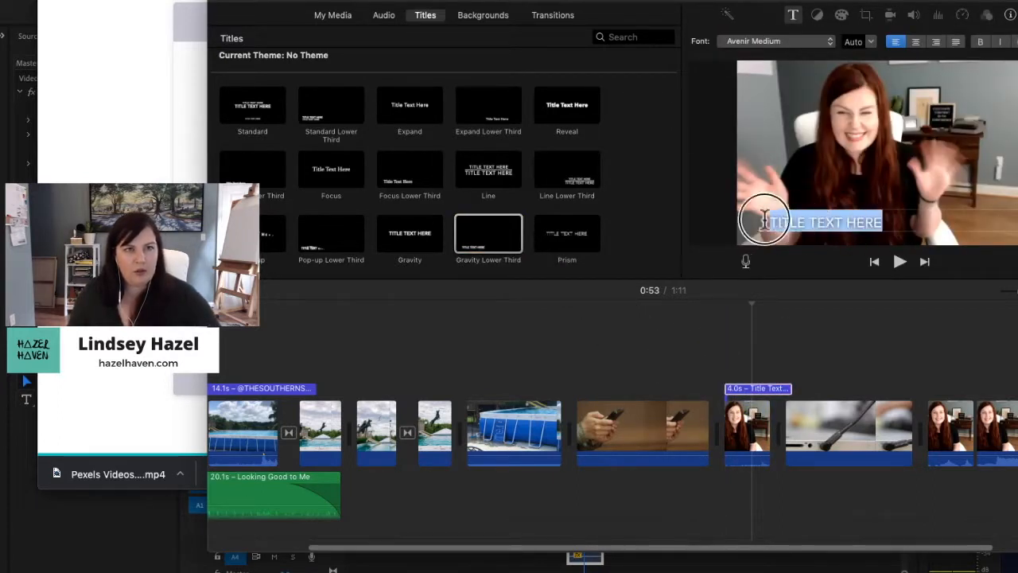
text(LINDS)
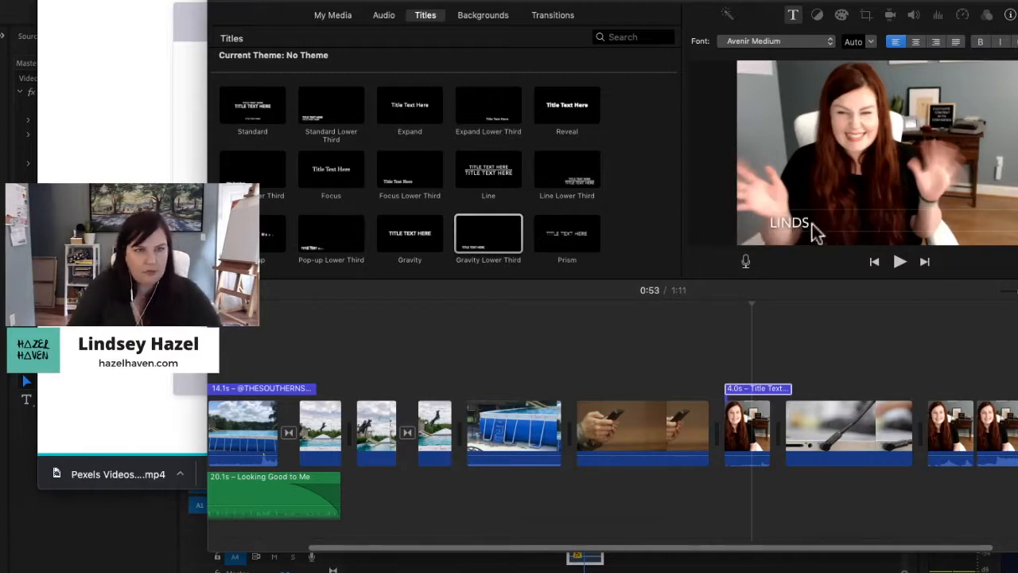
text(EY HAZEK)
key(BackSpace)
text(L)
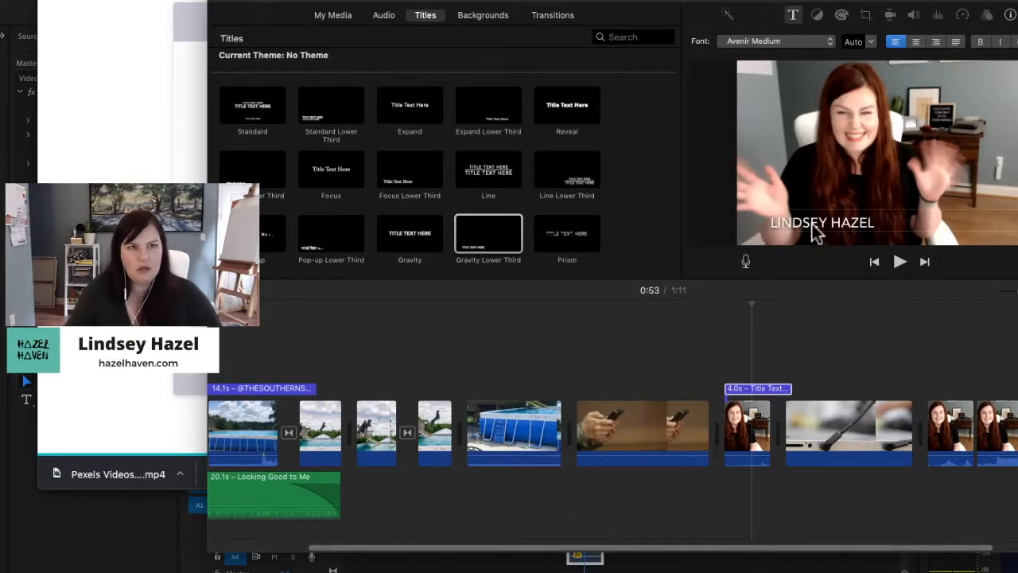
Shorten the name title to 3.3 s so it ends with the first talking-head clip, and play it back.
drag(790, 400, 770, 395)
click(721, 350)
key(space)
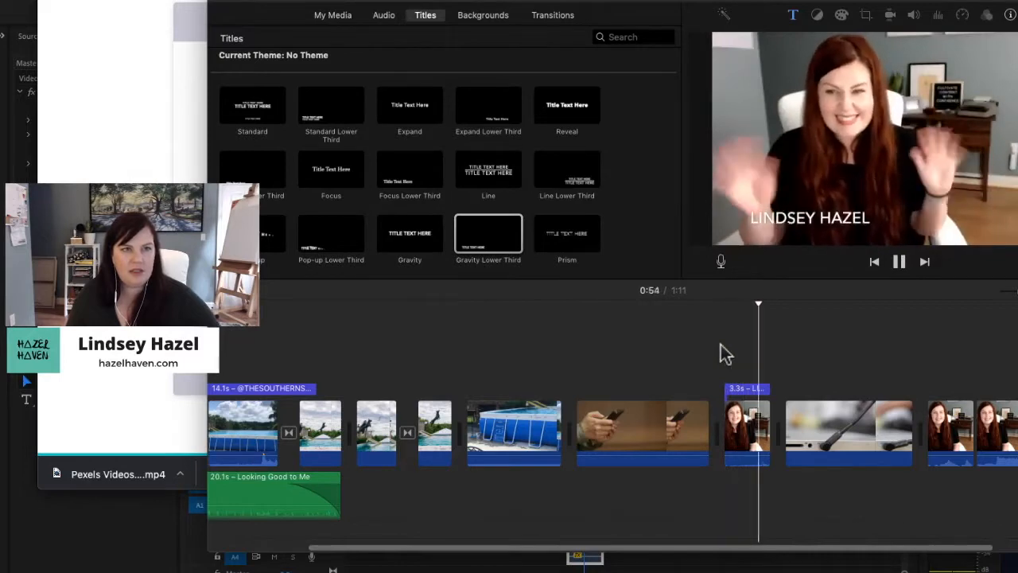
key(space)
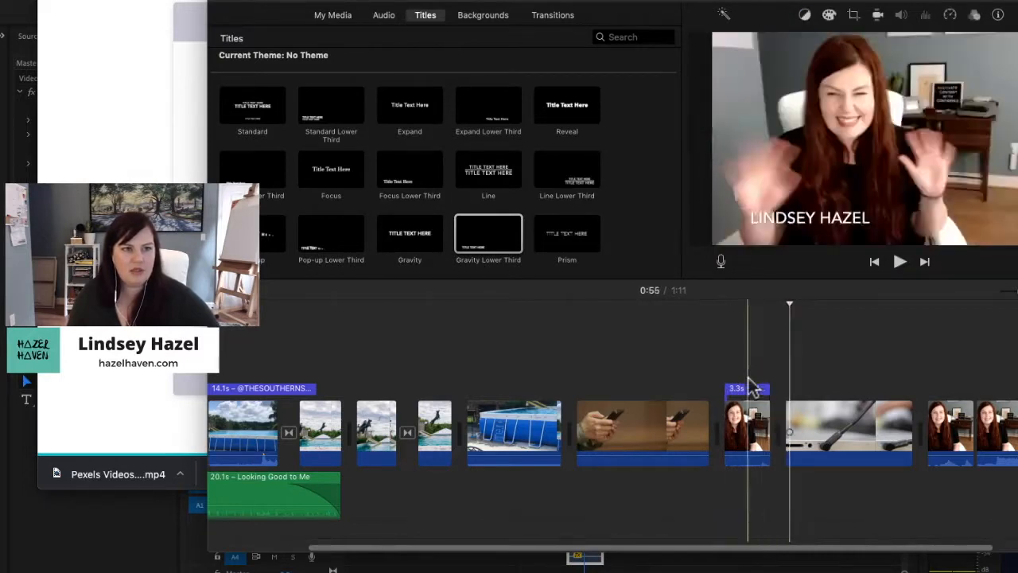
Extend the name title to 10.1 s so it continues over the audio-cable stock clip, and play back the overlap.
drag(773, 388, 847, 390)
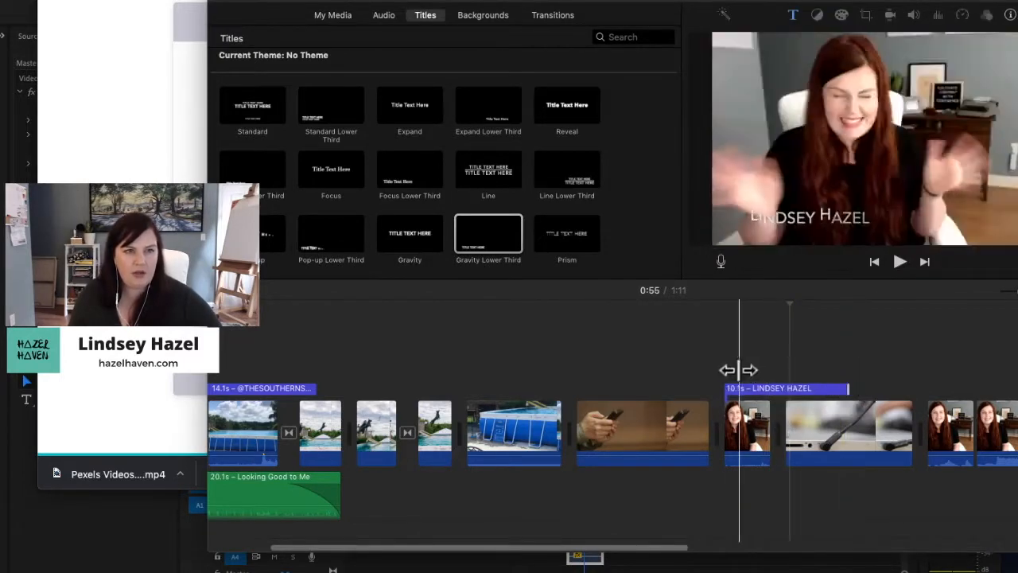
key(space)
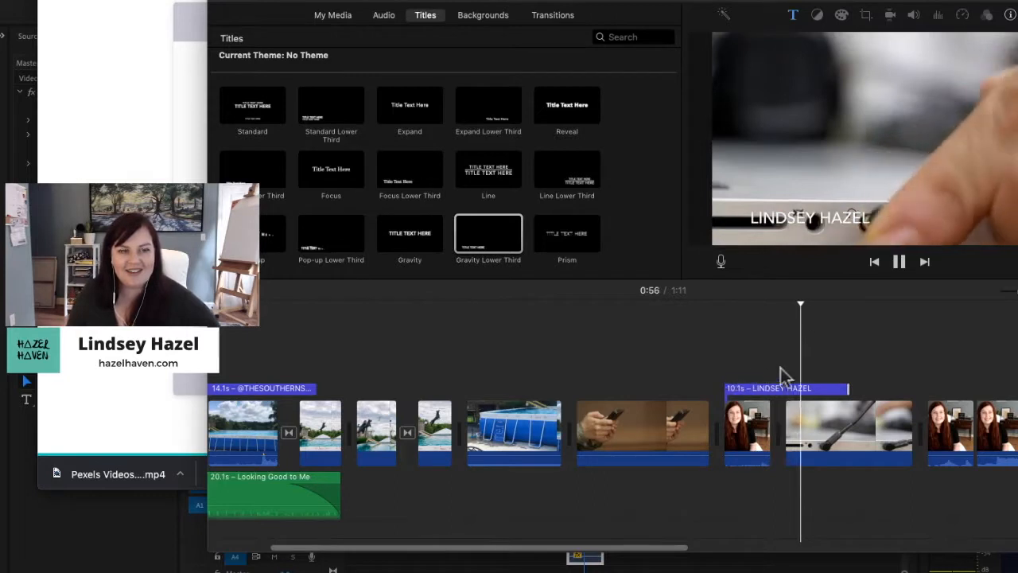
key(space)
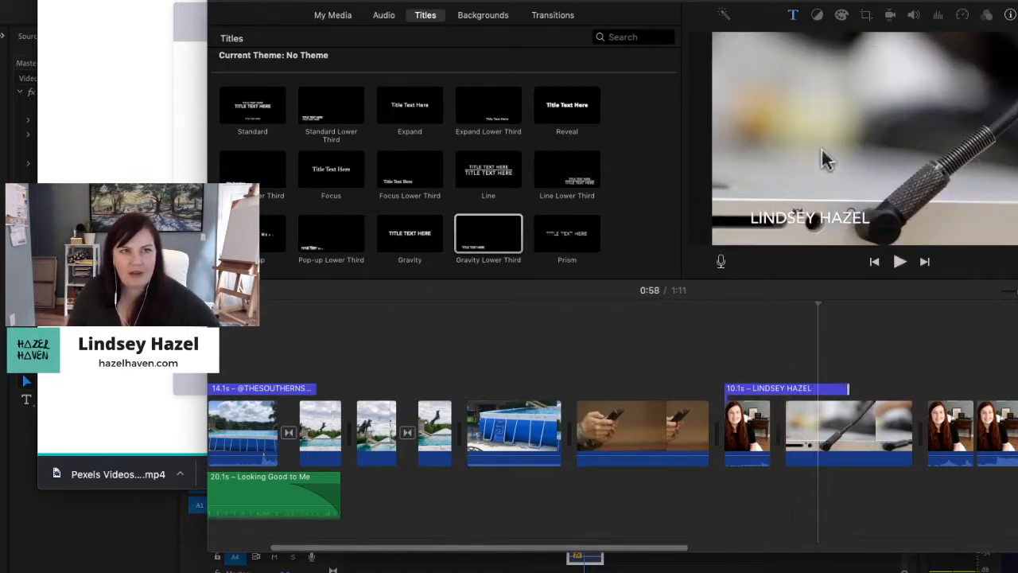
click(852, 431)
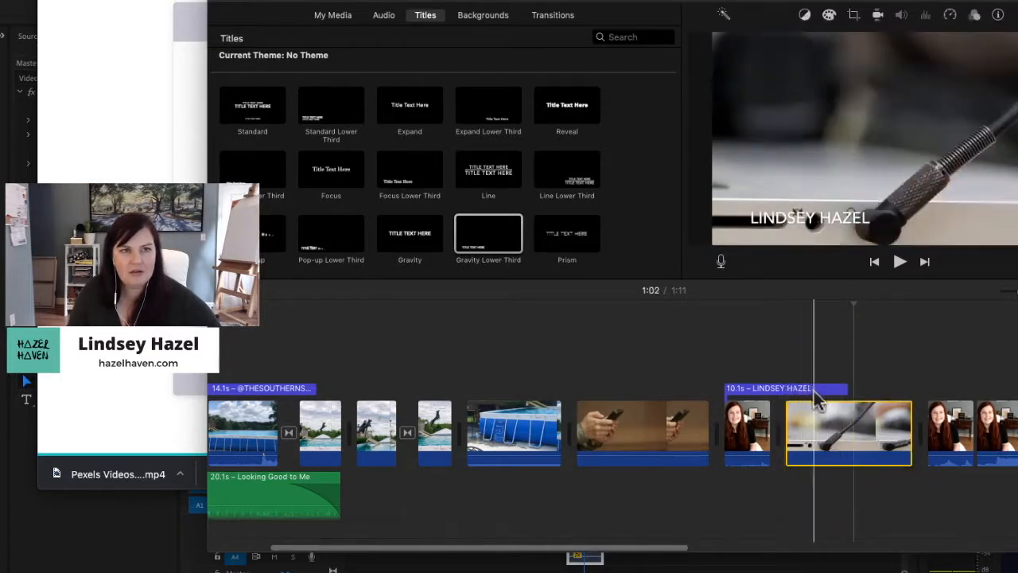
click(771, 390)
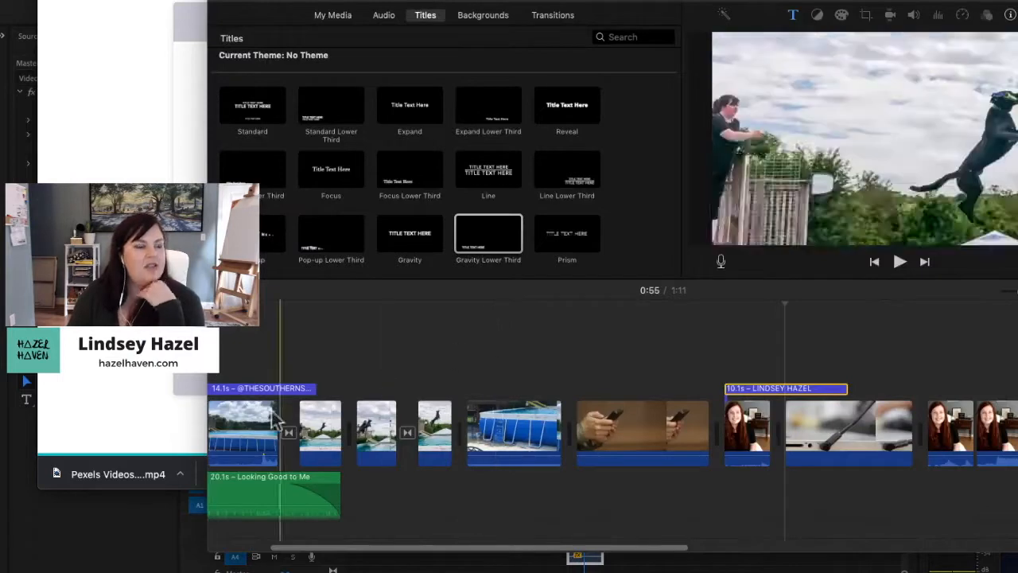
click(252, 426)
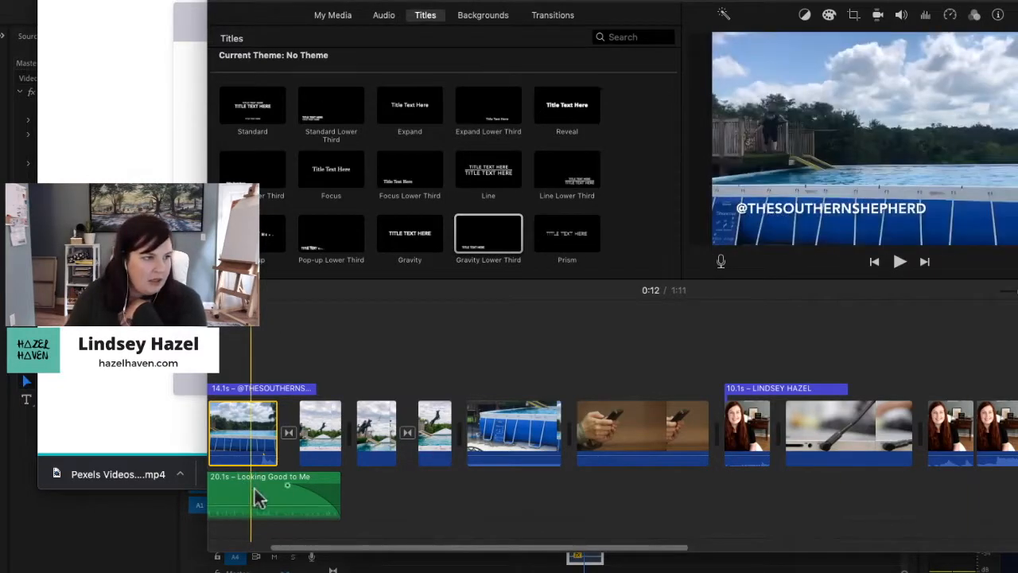
right_click(242, 432)
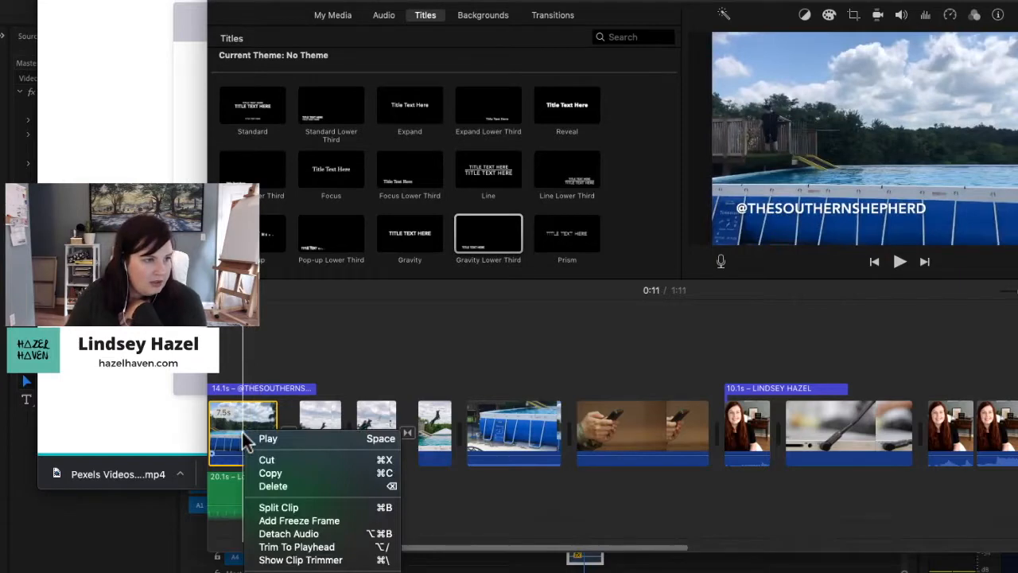
click(287, 533)
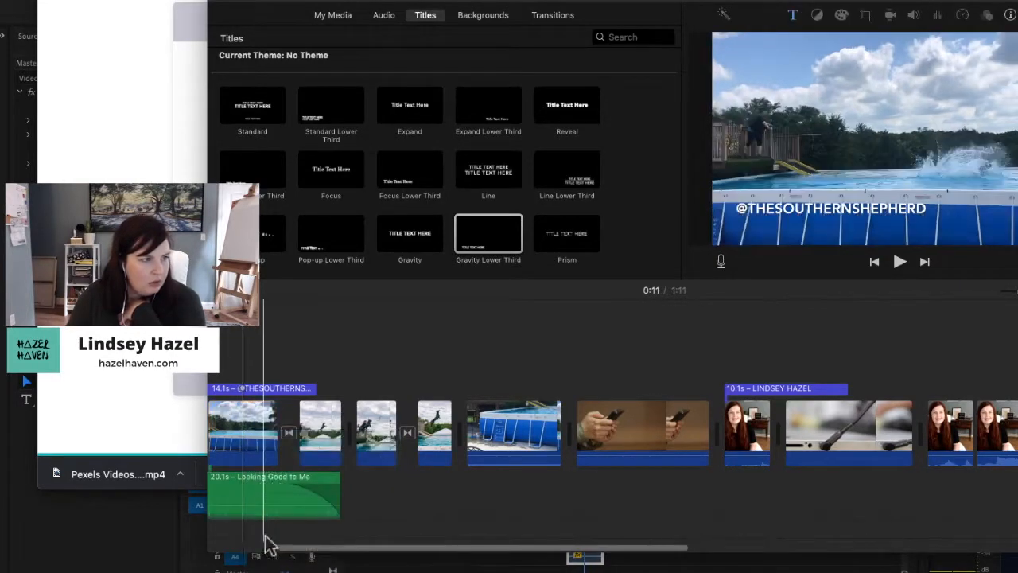
drag(313, 475, 314, 529)
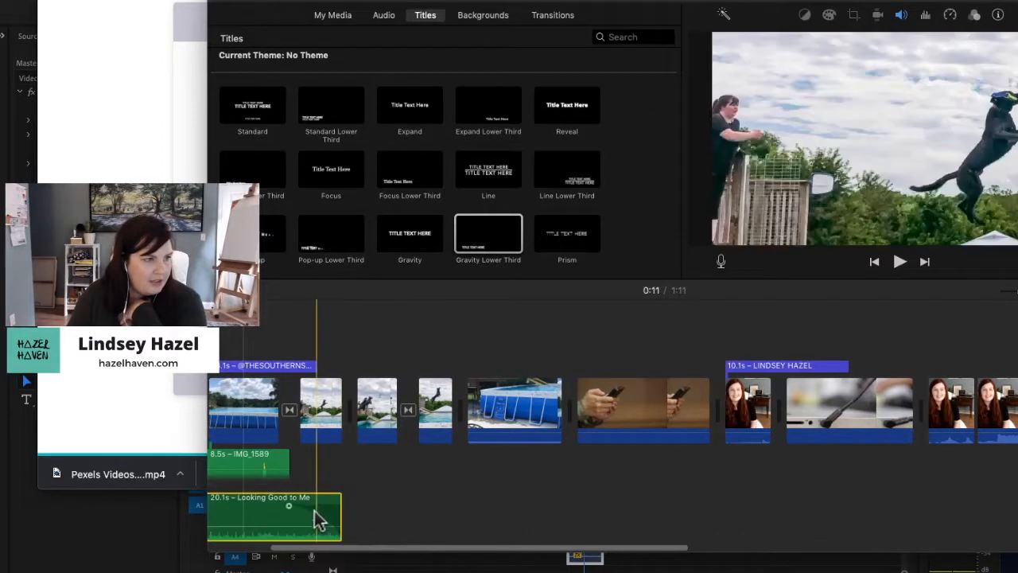
scroll(322, 535, left, 3)
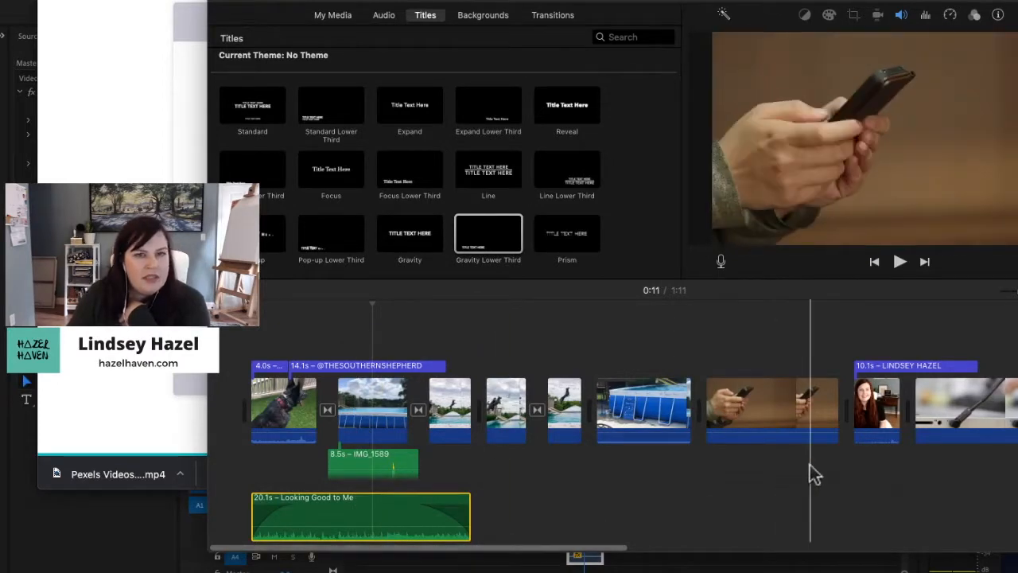
Select the detached IMG_1589 audio in an enlarged timeline and place the playhead just before its waveform peak at about 0:13.
drag(1016, 292, 1017, 292)
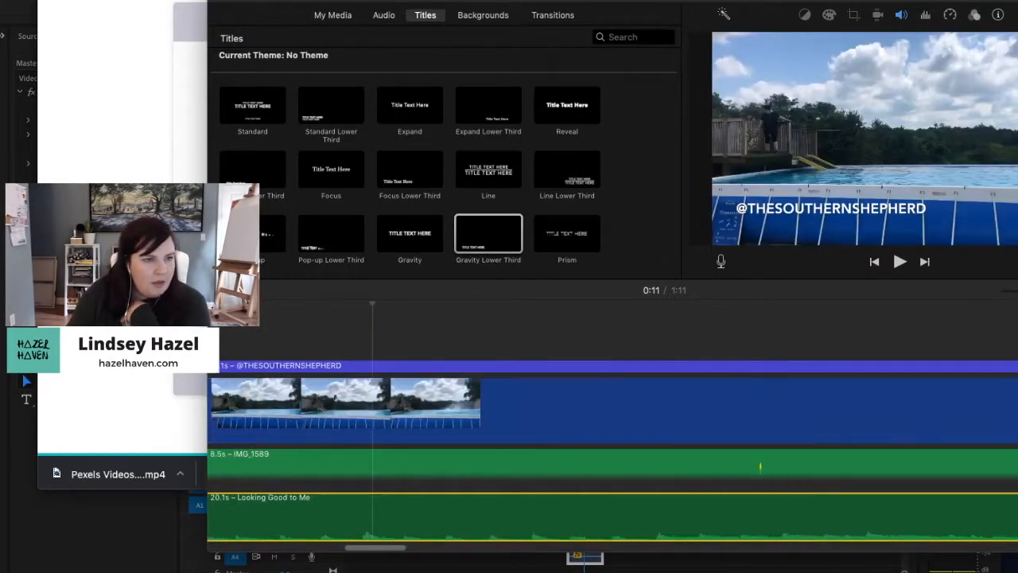
click(559, 442)
click(633, 479)
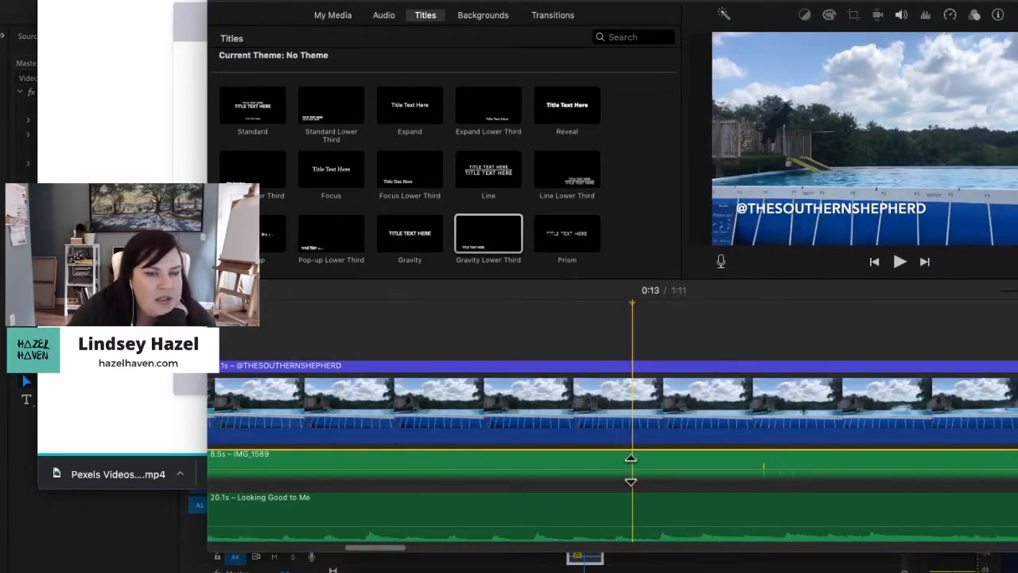
scroll(684, 466, down, 5)
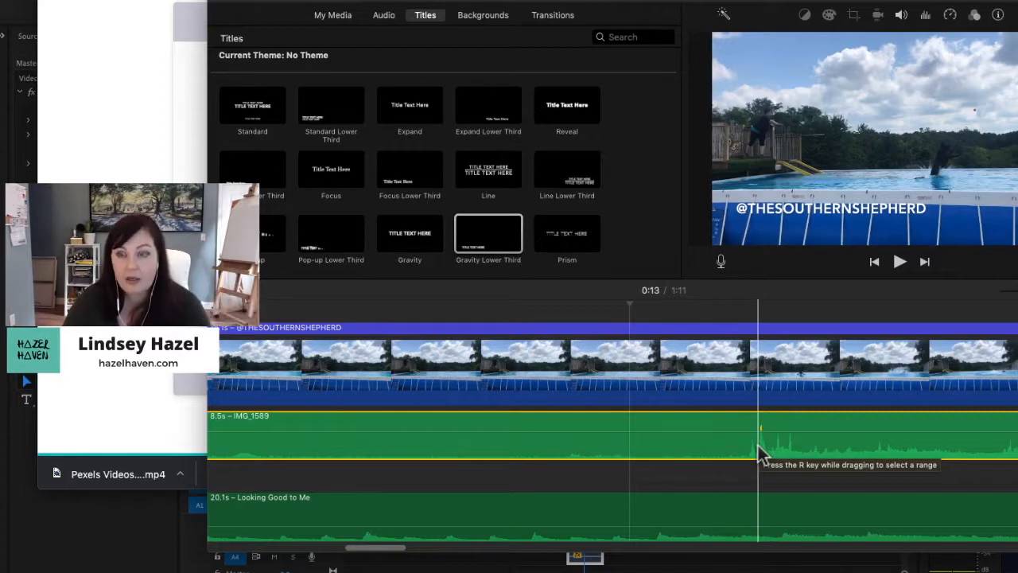
click(745, 449)
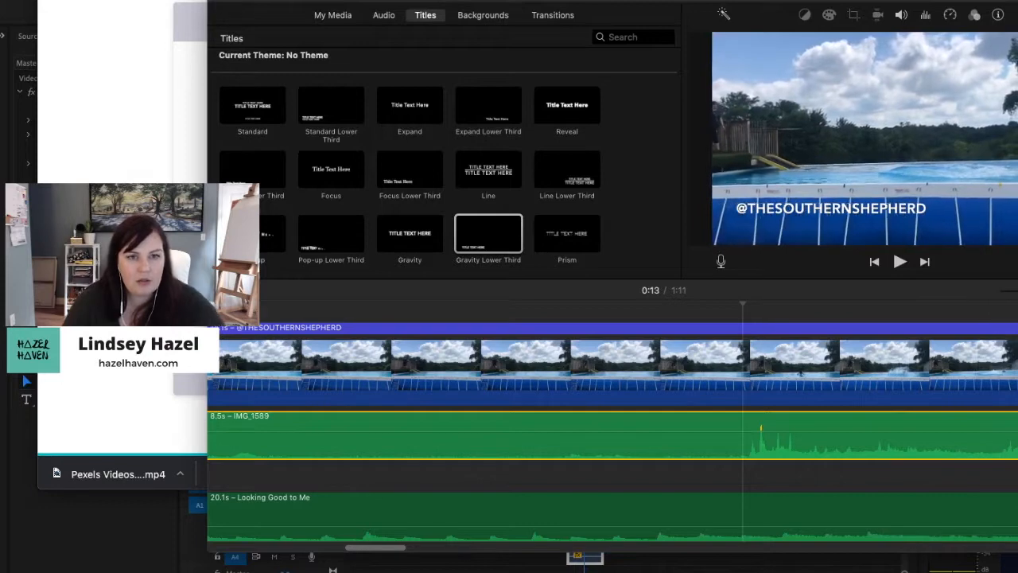
Play short sections of the IMG_1589 audio after its peak and near its start to check the sound.
click(990, 450)
key(space)
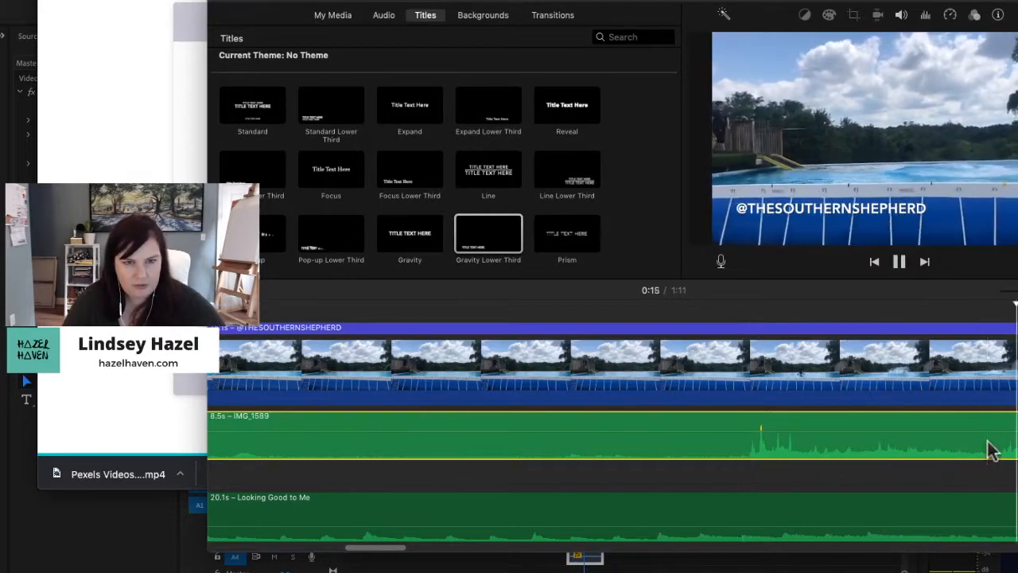
key(space)
click(988, 449)
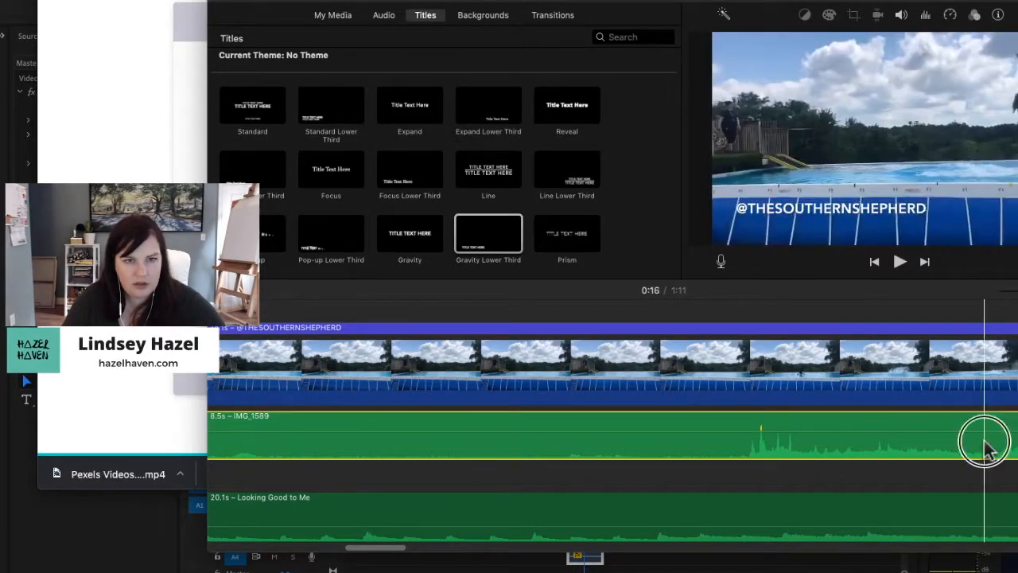
key(space)
key(space)
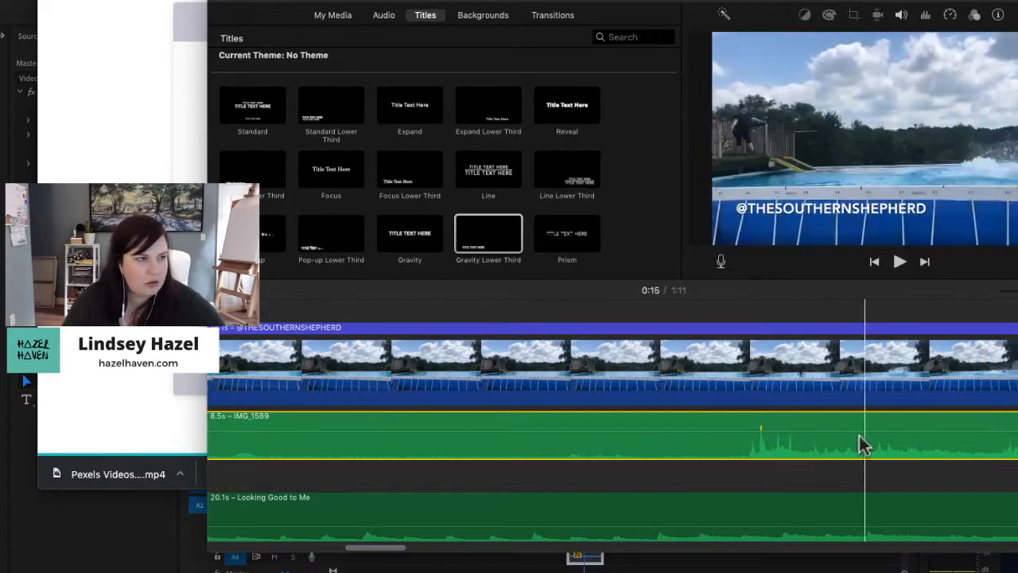
click(228, 433)
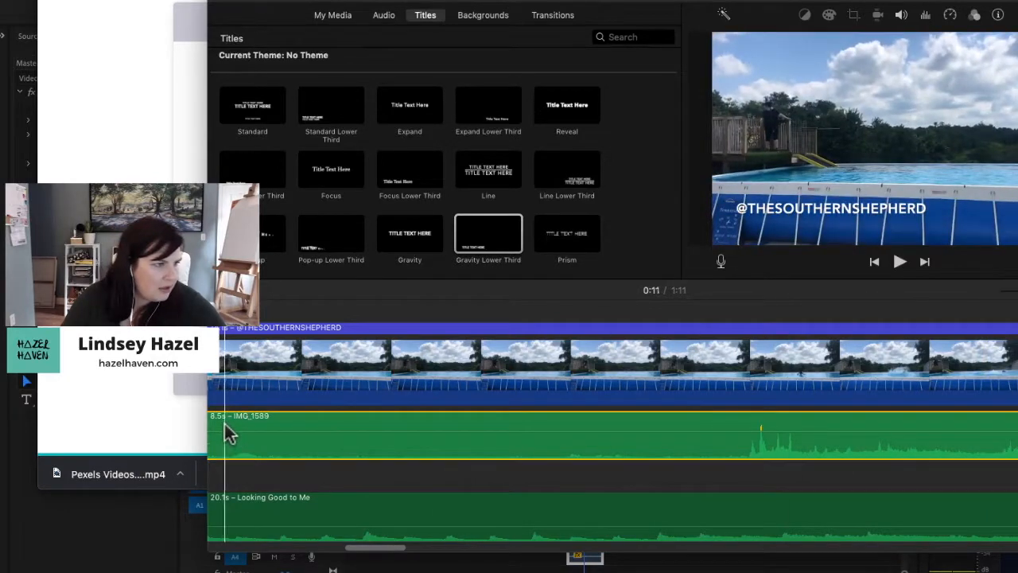
key(space)
key(space)
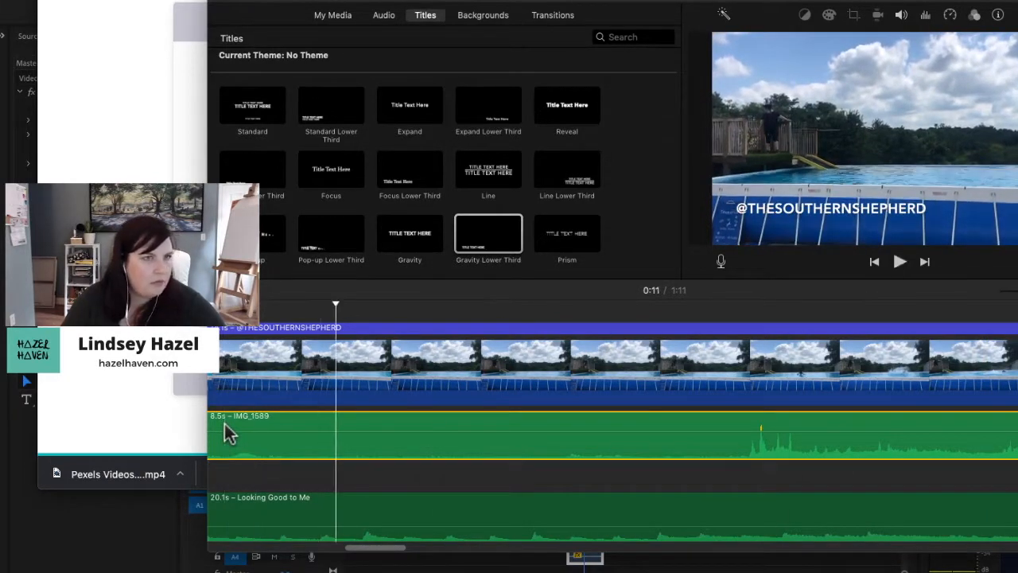
click(225, 431)
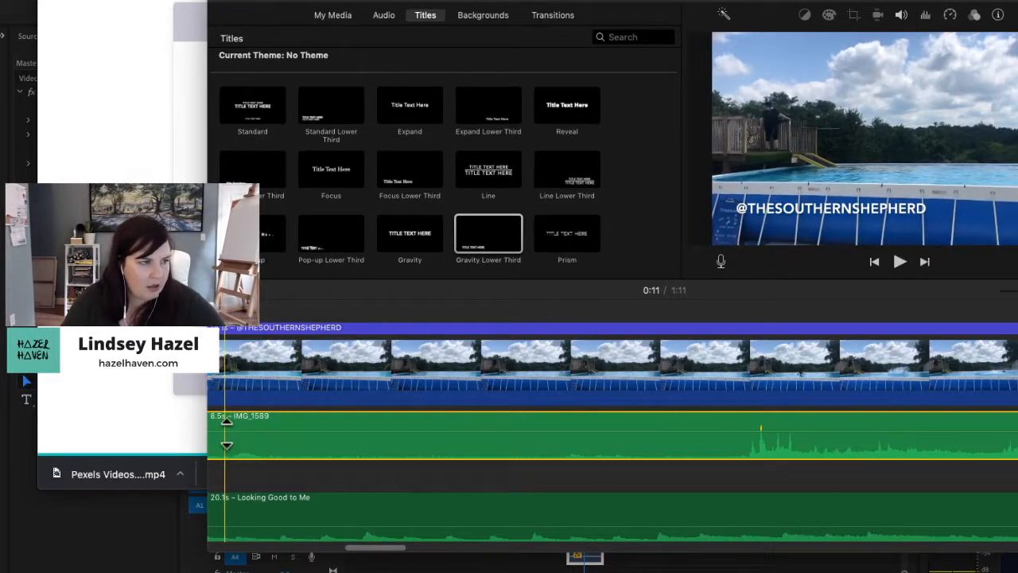
click(227, 433)
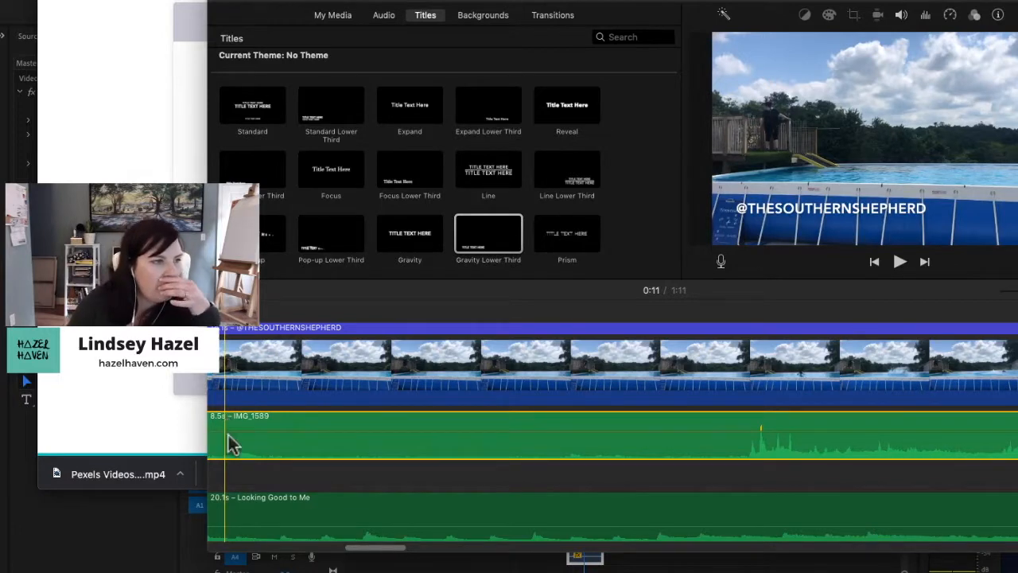
right_click(232, 422)
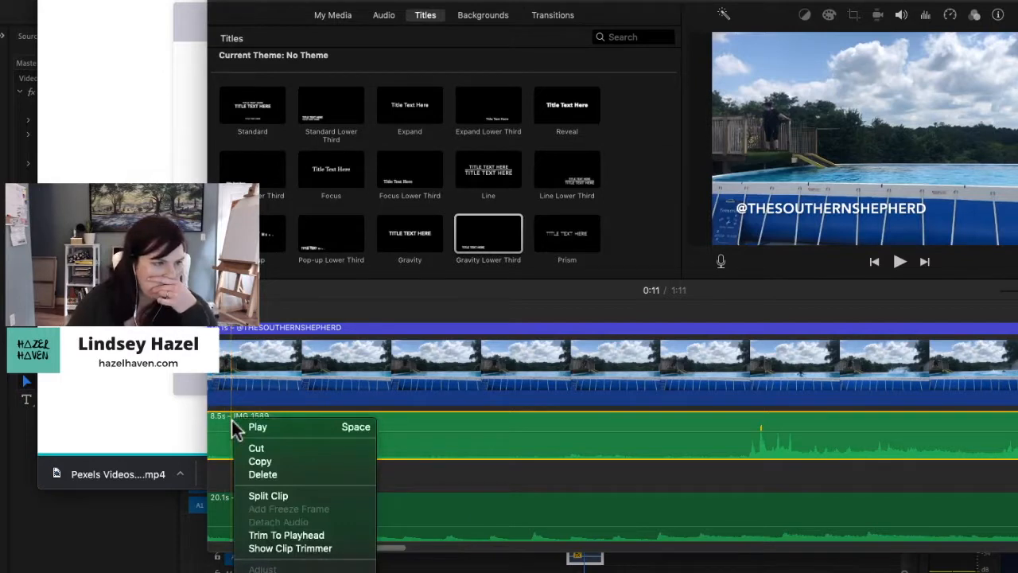
click(390, 446)
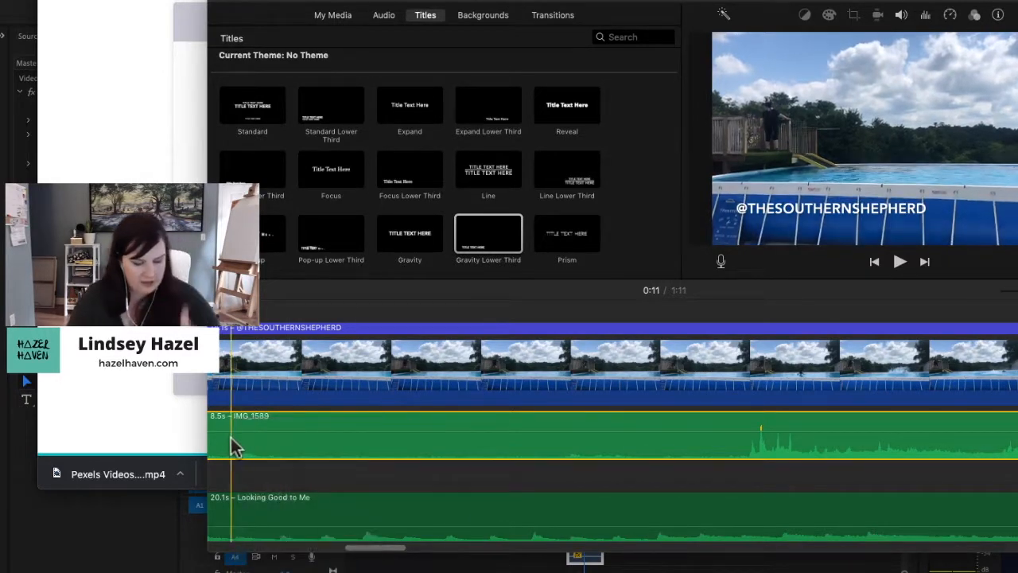
key(super+r)
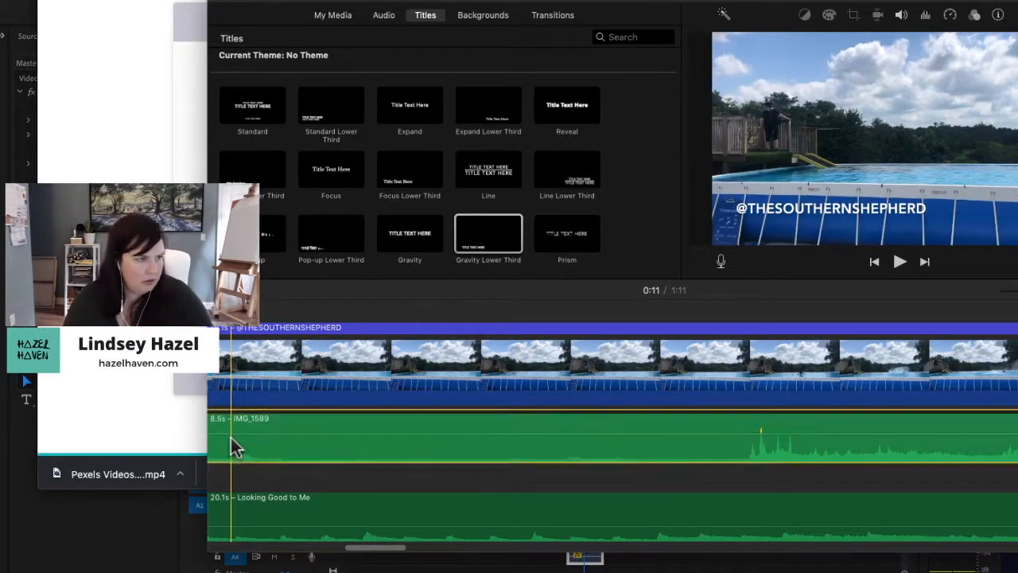
click(245, 436)
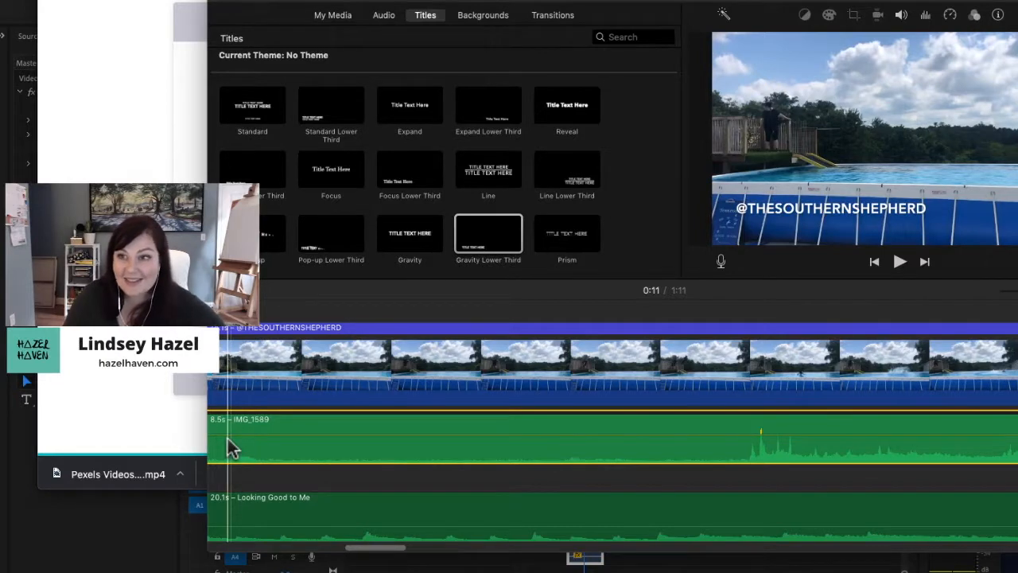
Switch to Premiere Pro, move the playhead to 00:00:49:11 and bring the start of the Hazel clean logo clip into close view.
click(151, 531)
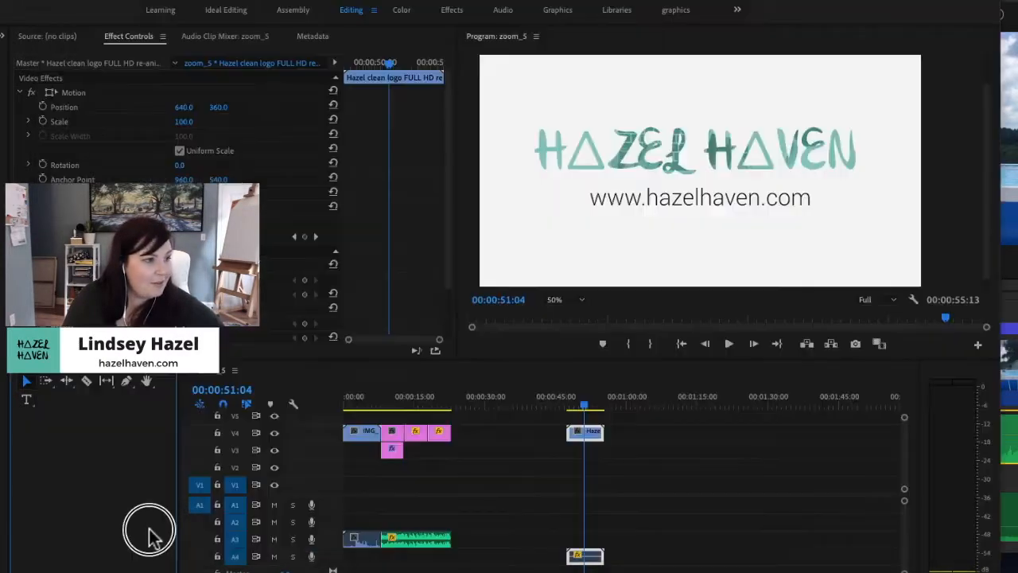
click(407, 543)
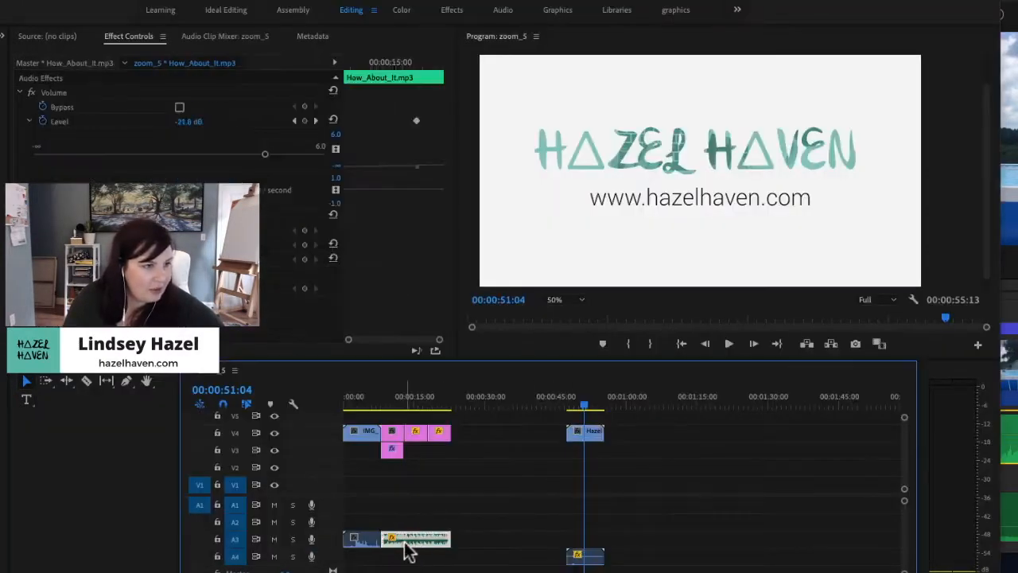
mouse_move(588, 412)
mouse_down()
mouse_move(564, 411)
mouse_move(577, 409)
mouse_up()
drag(480, 571, 336, 571)
scroll(456, 525, left, 5)
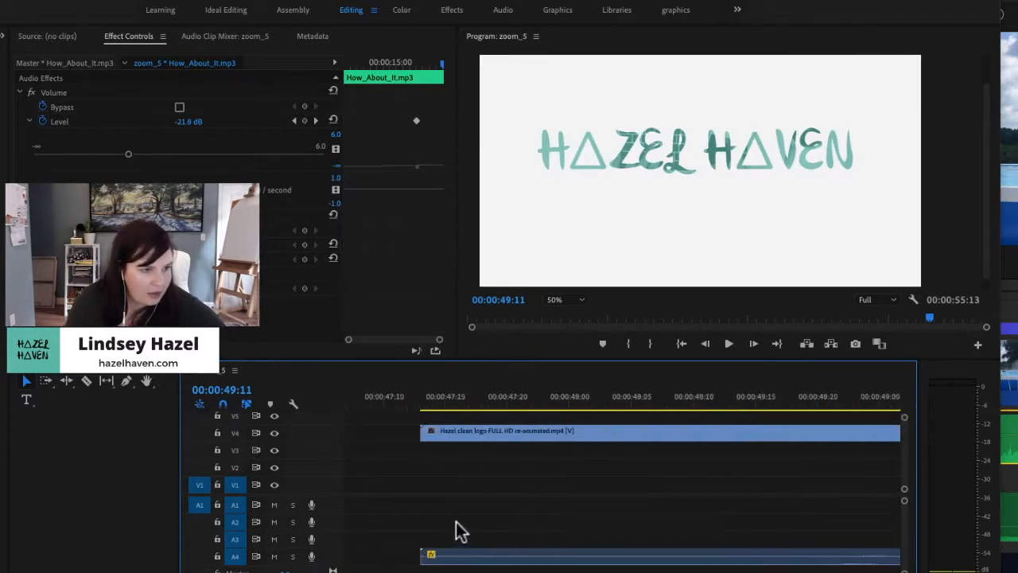
Set the audio gain of the Hazel clean logo clip to 22 dB and deselect the clip.
click(511, 560)
right_click(517, 558)
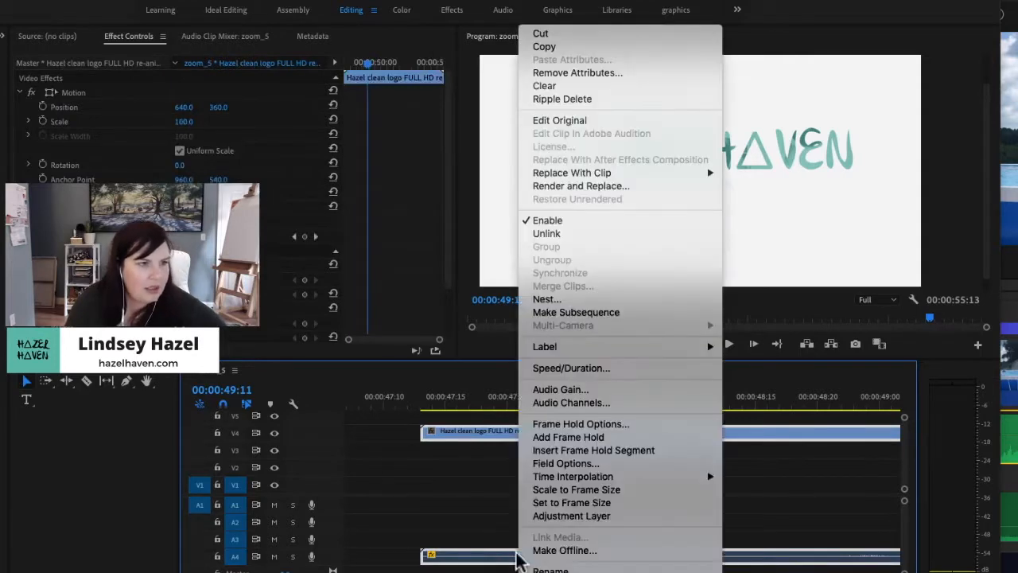
click(548, 388)
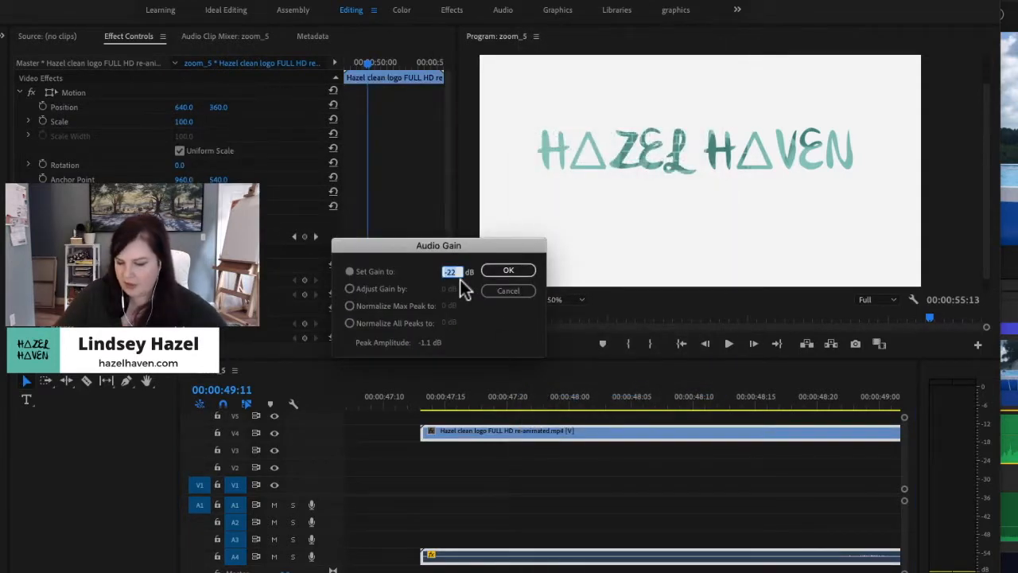
key(Return)
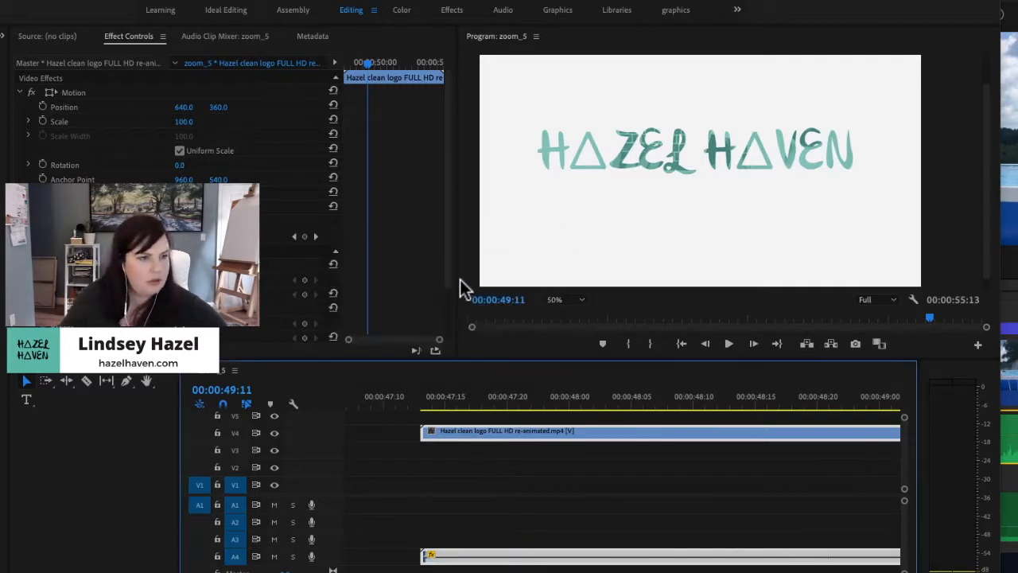
click(550, 502)
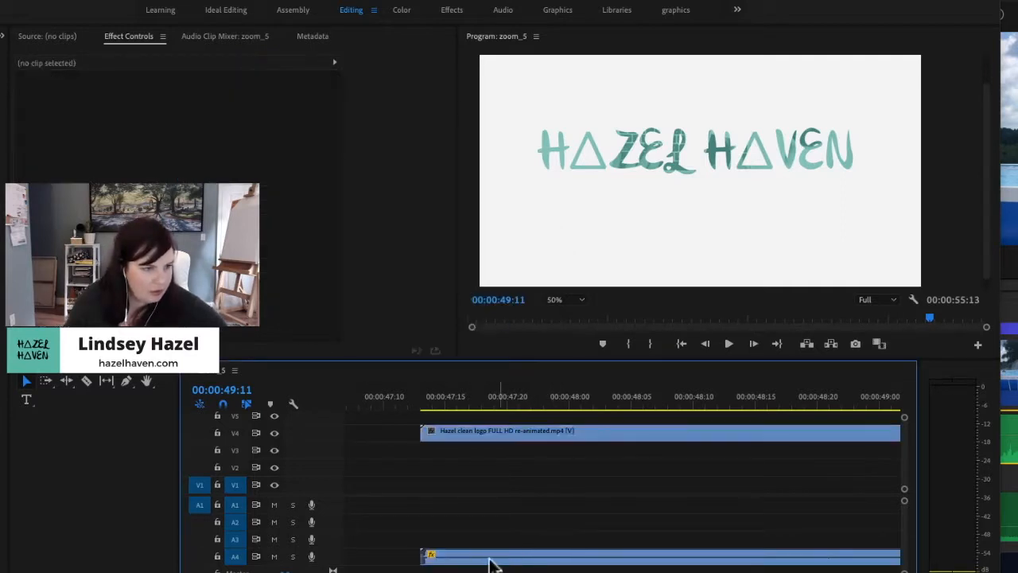
Enlarge the audio tracks around the logo clip's audio on A4, select the clip and place the playhead at 00:00:48:05.
drag(903, 502, 900, 520)
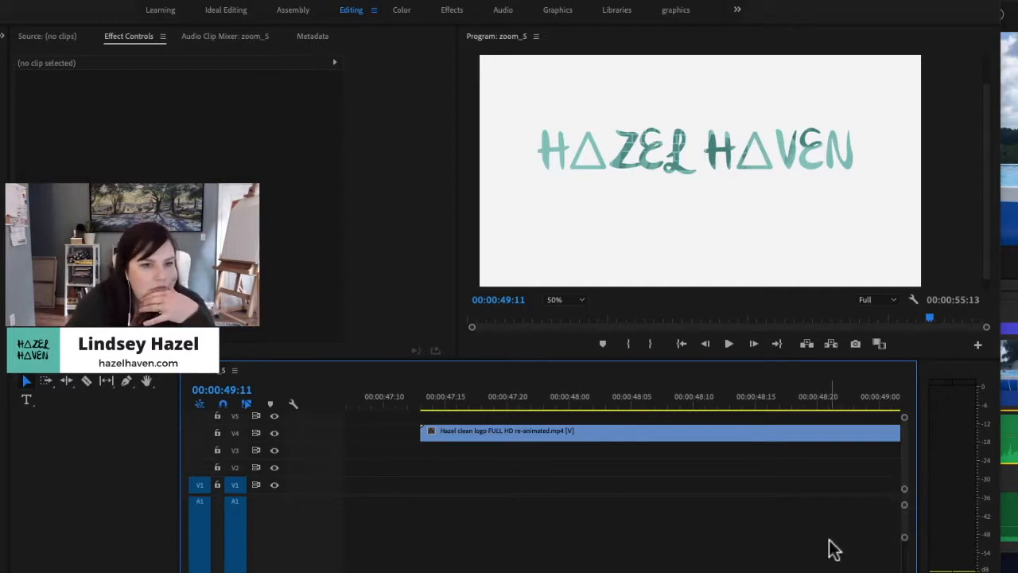
scroll(831, 548, down, 3)
scroll(831, 547, down, 3)
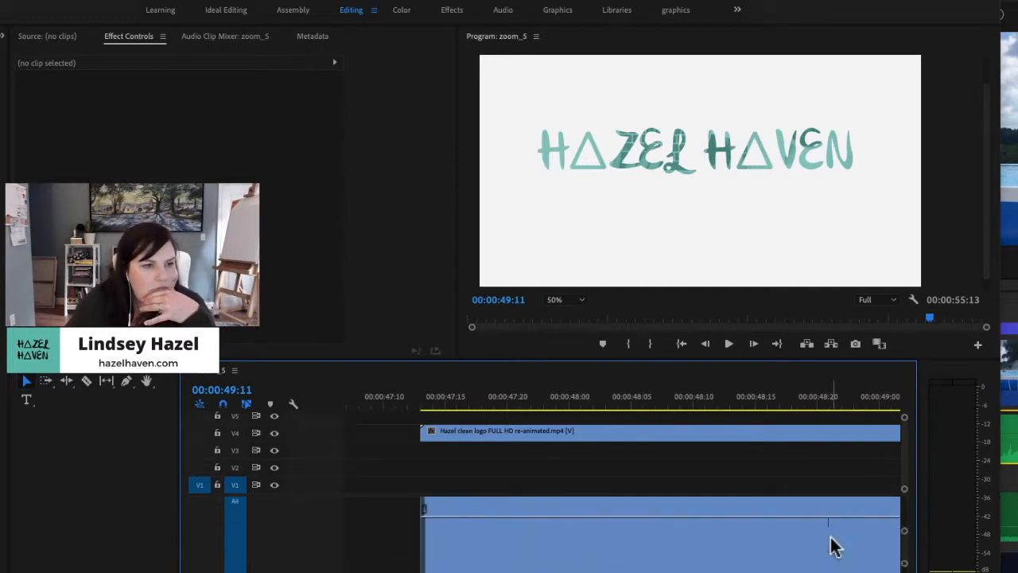
drag(904, 529, 902, 515)
click(754, 562)
click(592, 407)
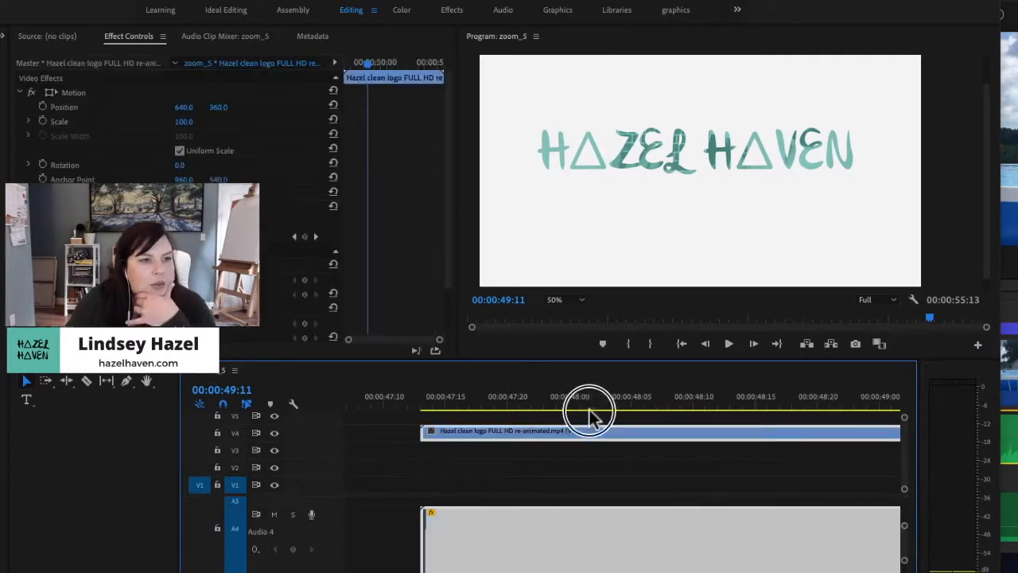
drag(598, 414, 634, 411)
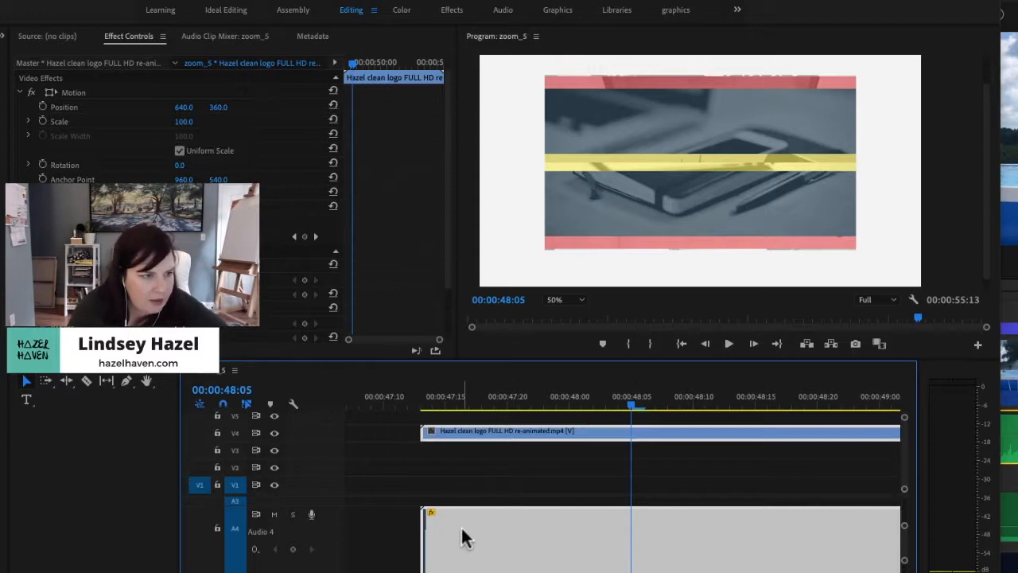
Try several audio and video track heights to bring the logo clip's waveform and volume line on A4 into view.
scroll(466, 537, down, 5)
scroll(463, 537, up, 4)
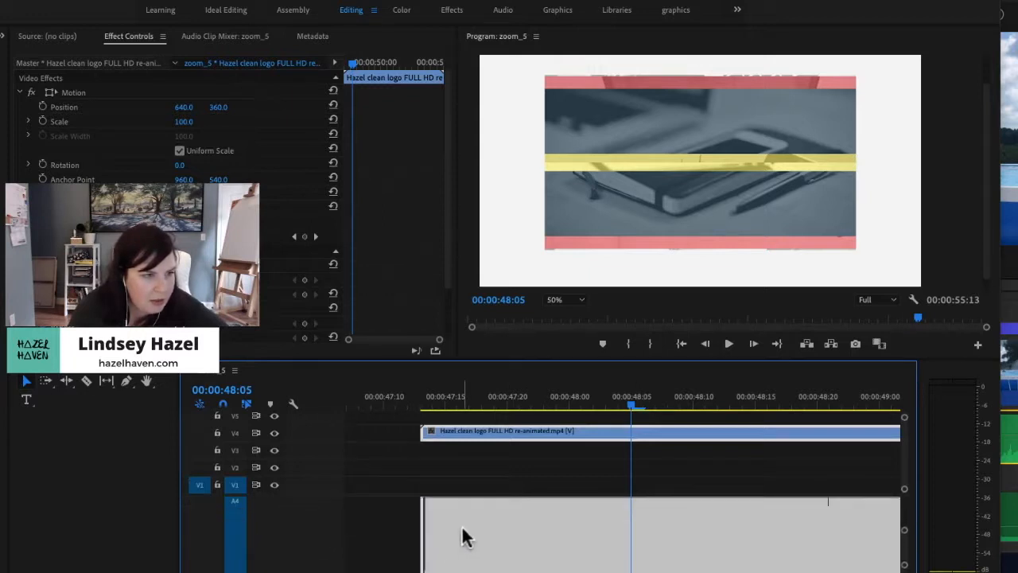
drag(535, 510, 535, 509)
drag(901, 533, 902, 488)
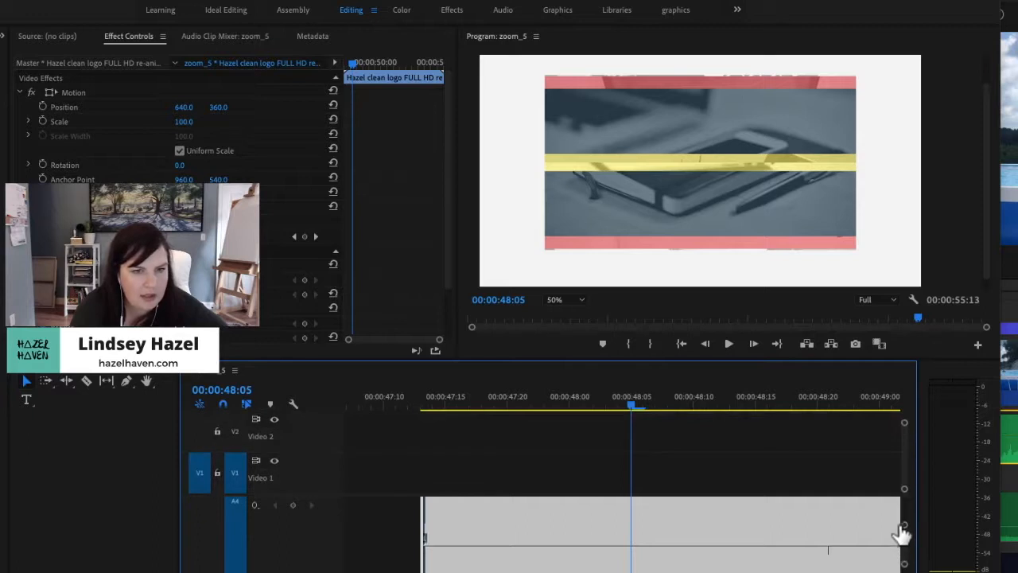
drag(907, 534, 905, 565)
scroll(853, 544, up, 2)
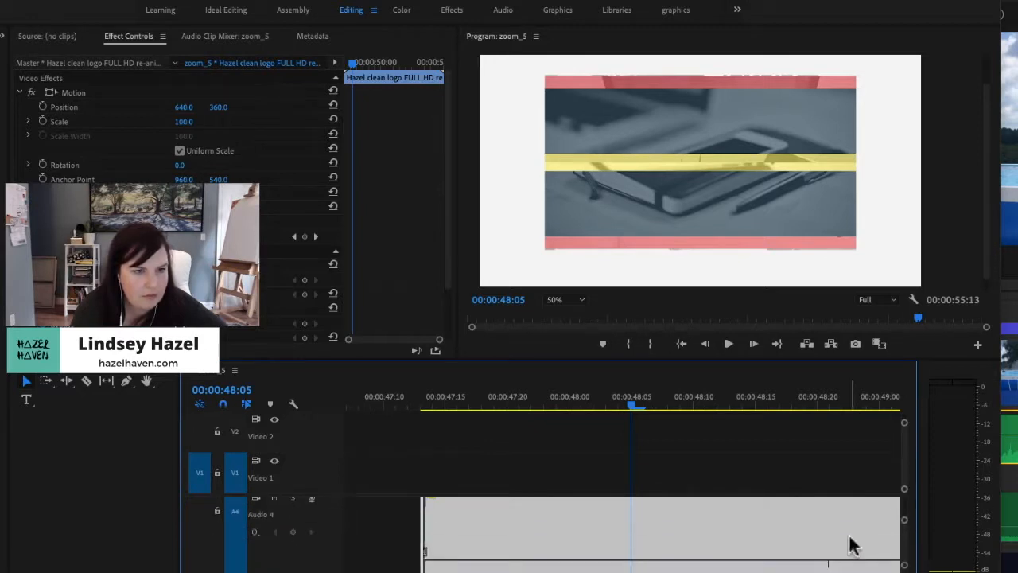
drag(903, 523, 905, 526)
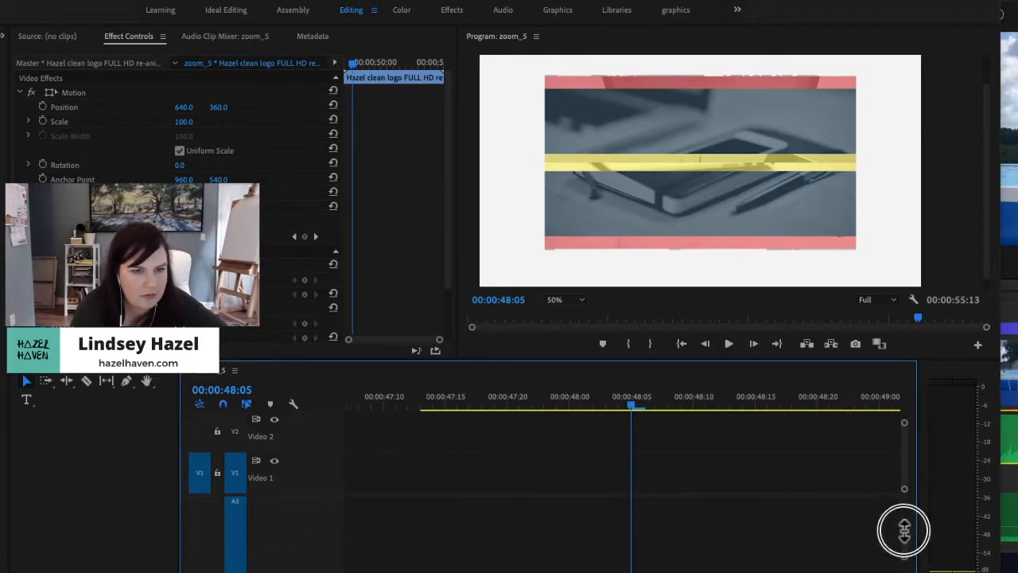
scroll(877, 544, up, 2)
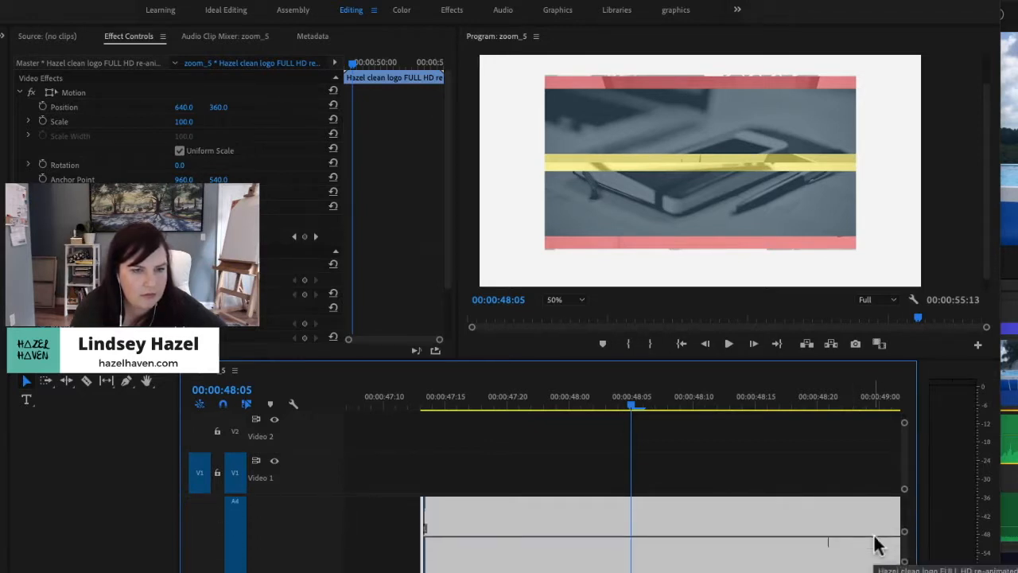
drag(902, 556, 902, 553)
scroll(853, 545, down, 5)
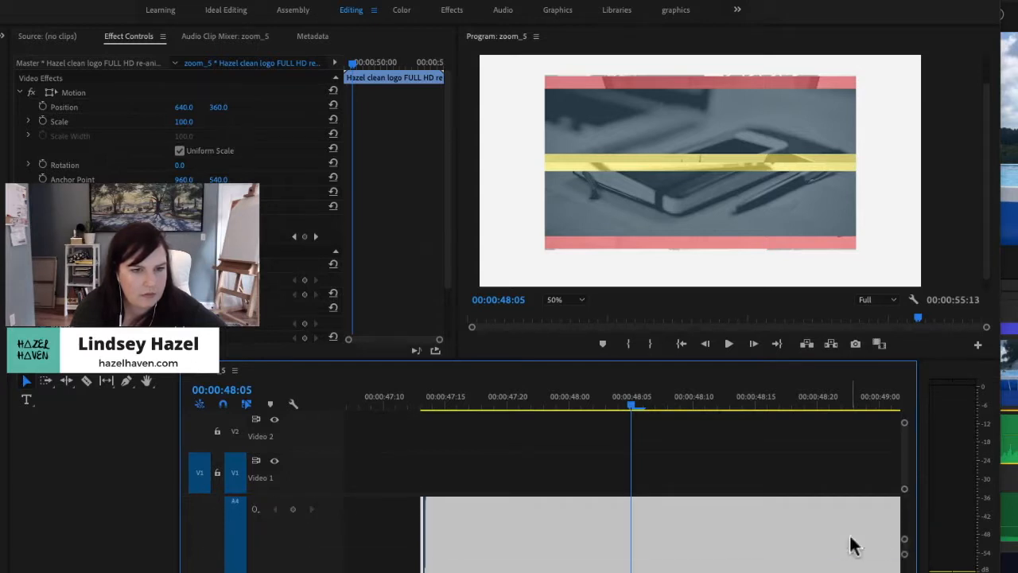
scroll(854, 544, up, 1)
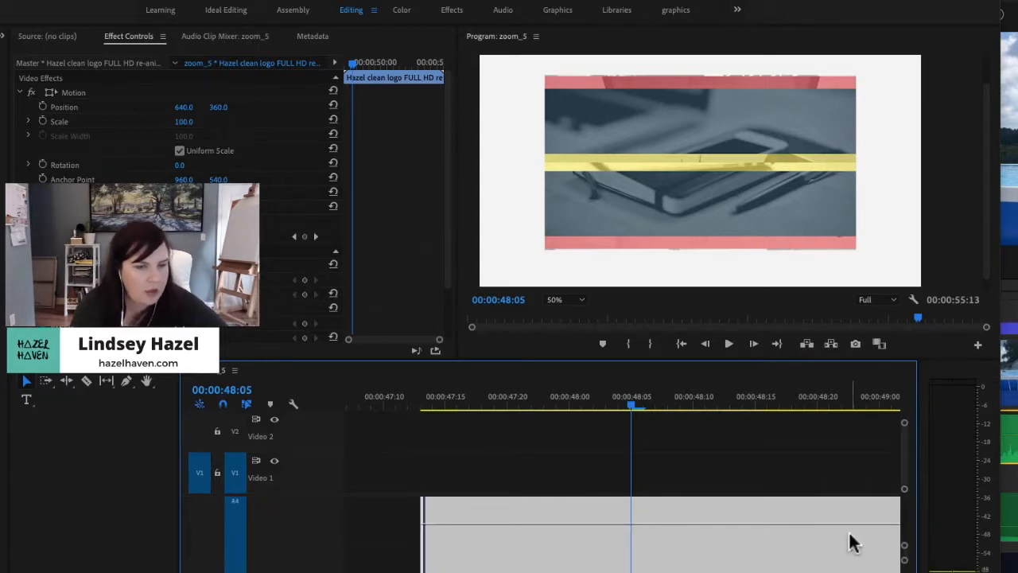
drag(905, 424, 904, 469)
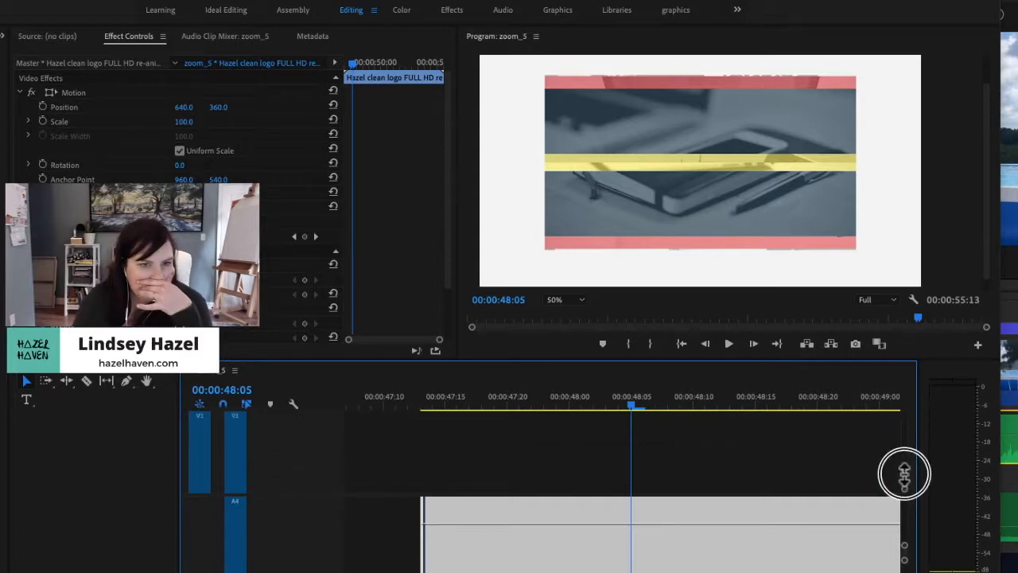
mouse_move(904, 556)
mouse_down()
mouse_move(897, 545)
mouse_move(898, 561)
mouse_up()
scroll(872, 557, down, 5)
scroll(871, 554, left, 1)
scroll(868, 553, down, 5)
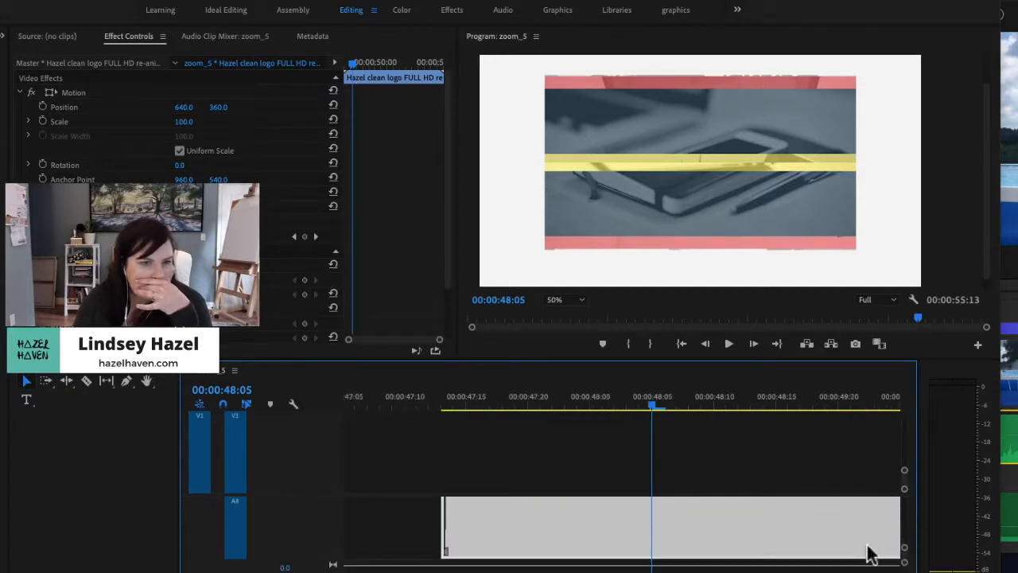
scroll(869, 554, up, 5)
scroll(868, 554, right, 1)
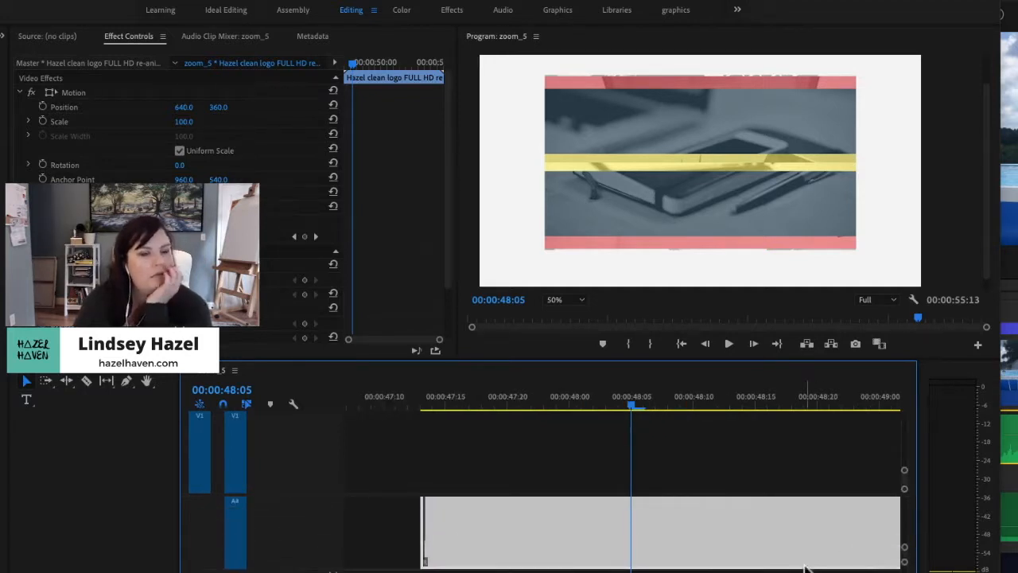
Collapse the audio tracks and expand them again to a moderate height that shows the whole Audio 4 track.
drag(906, 554, 904, 501)
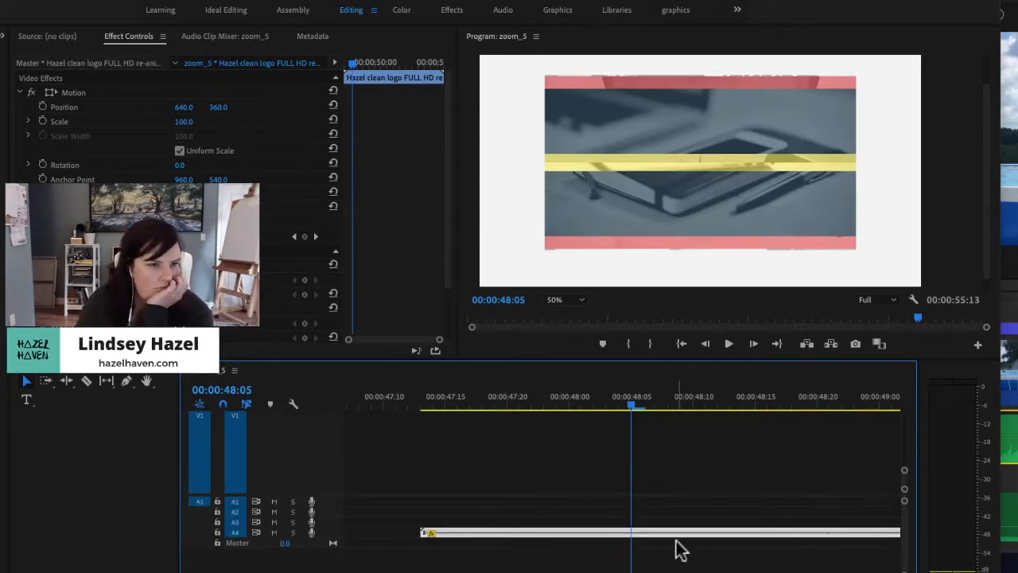
drag(904, 571, 904, 563)
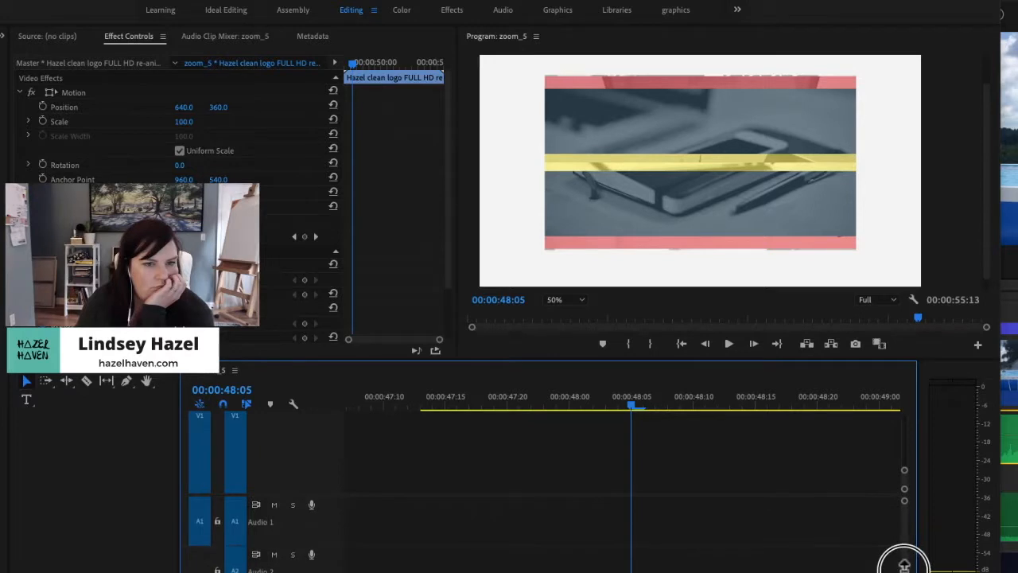
scroll(777, 553, down, 5)
scroll(777, 551, up, 1)
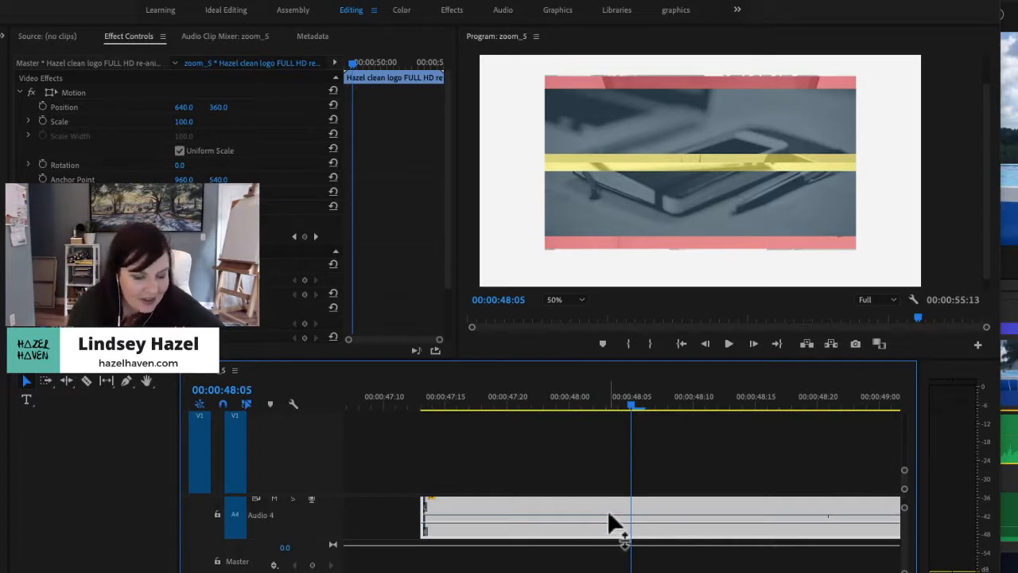
Add three volume keyframes with the Pen tool to the logo clip's audio, between its start and about 00:00:48:00.
key(p)
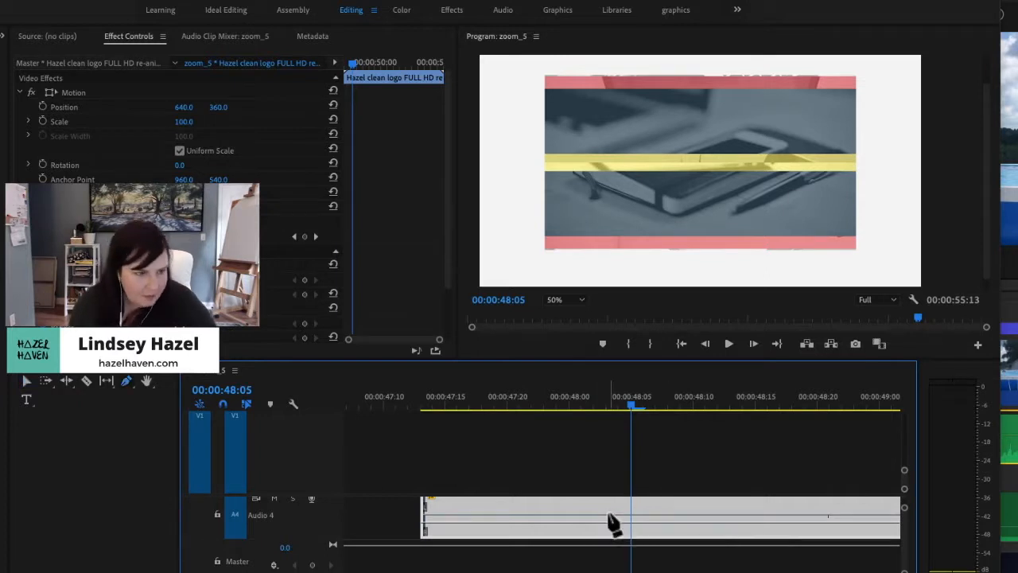
click(578, 516)
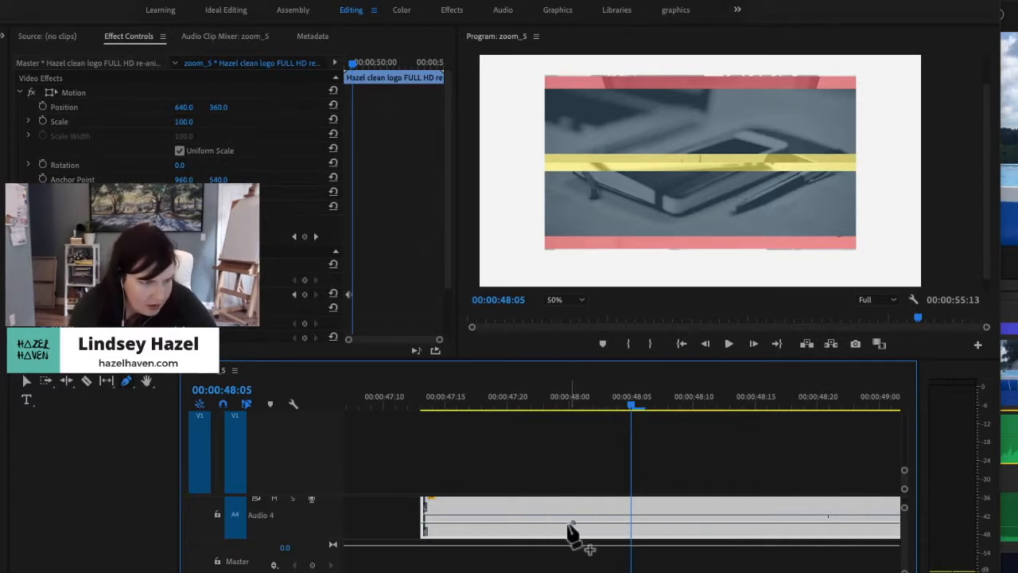
click(511, 522)
click(461, 522)
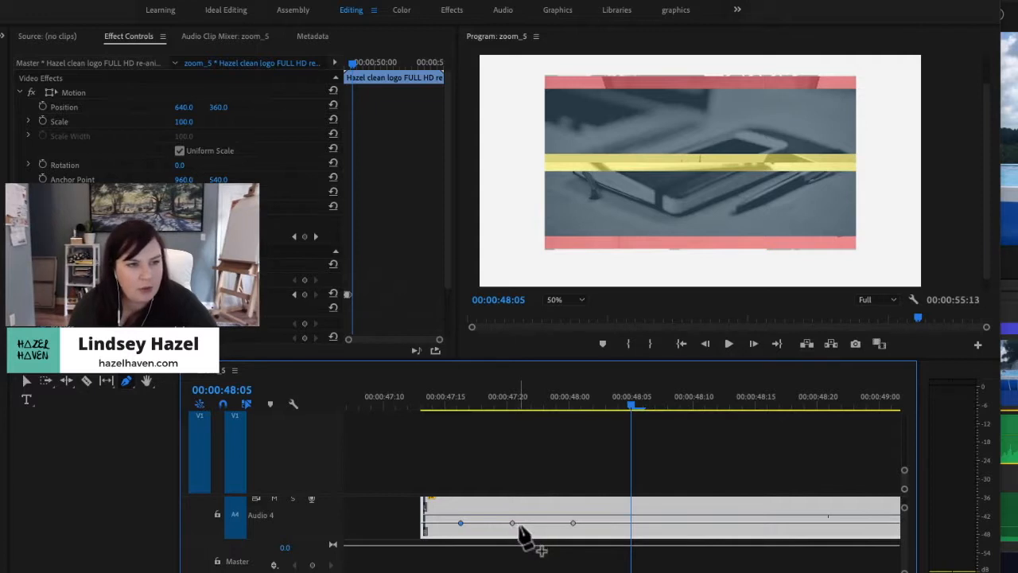
Shape a volume dip in the logo clip's audio by lowering the middle keyframe and raising the two outer ones.
drag(511, 524, 512, 537)
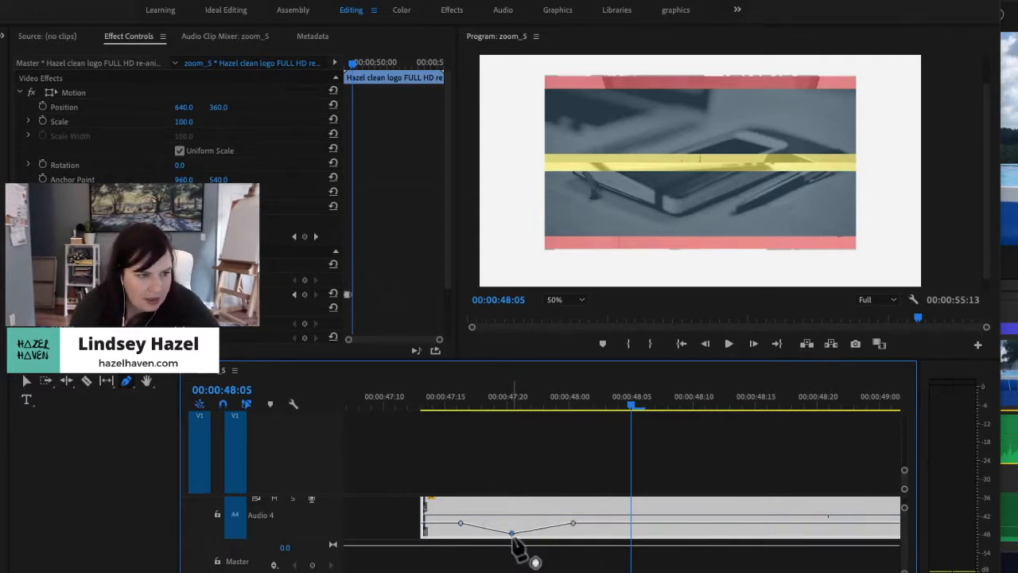
drag(573, 522, 574, 524)
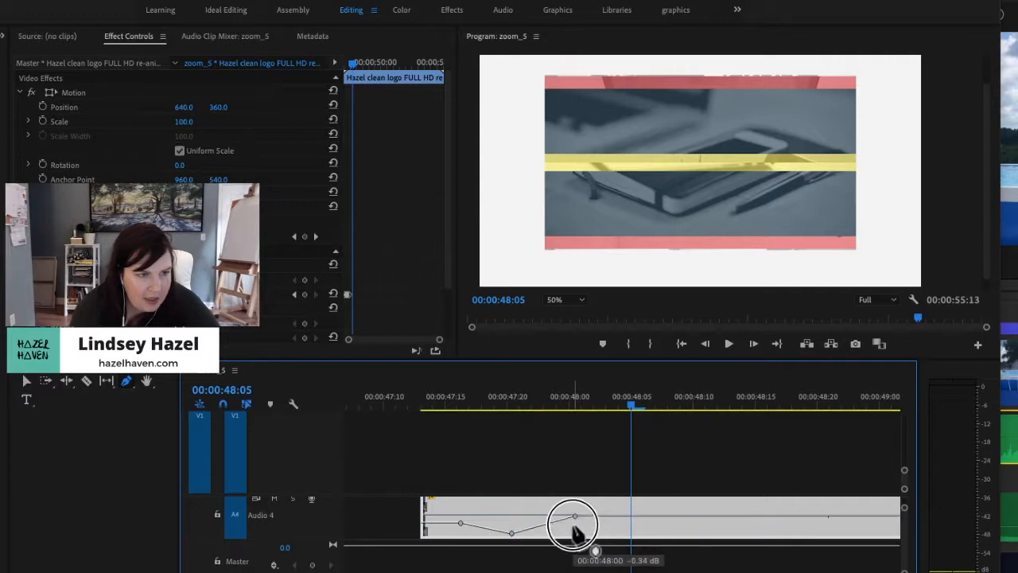
drag(461, 533, 462, 522)
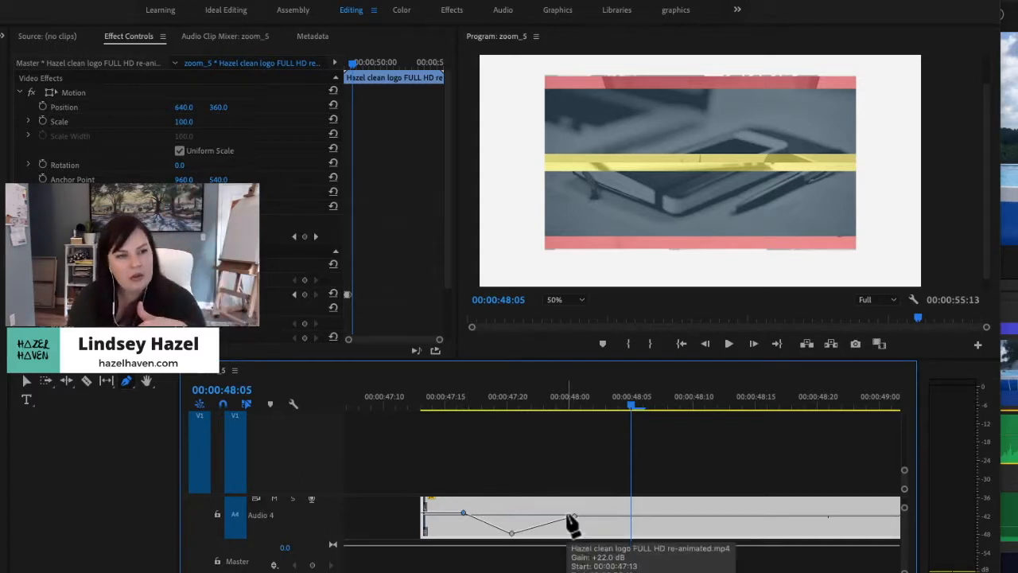
drag(569, 520, 574, 506)
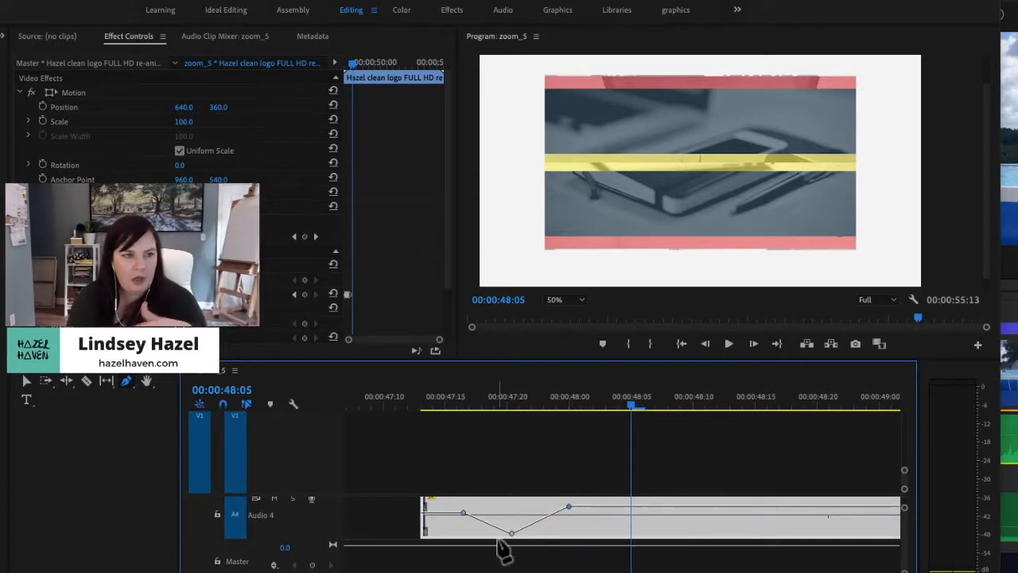
Add a fourth, lowered keyframe at about 00:00:47:18 to flatten the dip, and move the last keyframe earlier at about 0.89 dB.
click(464, 512)
drag(485, 521, 484, 528)
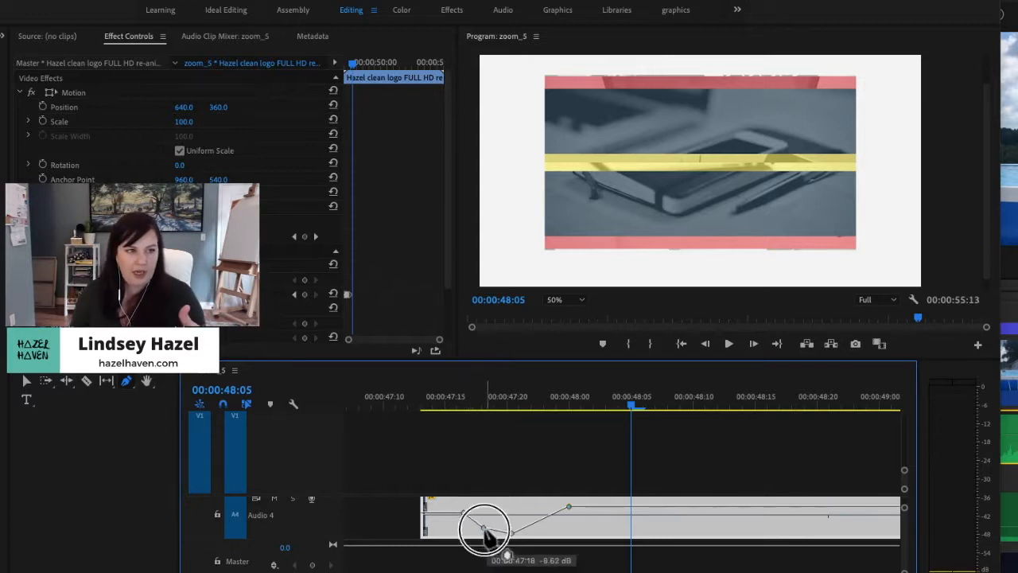
drag(567, 506, 555, 516)
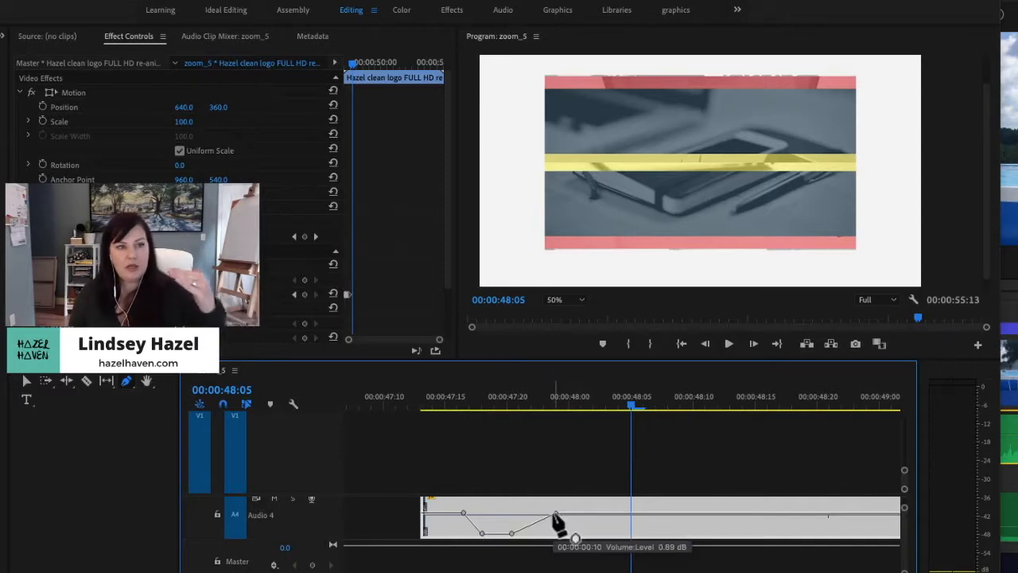
Switch back to iMovie and examine the volume line of the detached IMG_1589 audio just before its waveform peak.
click(456, 409)
drag(456, 409, 566, 421)
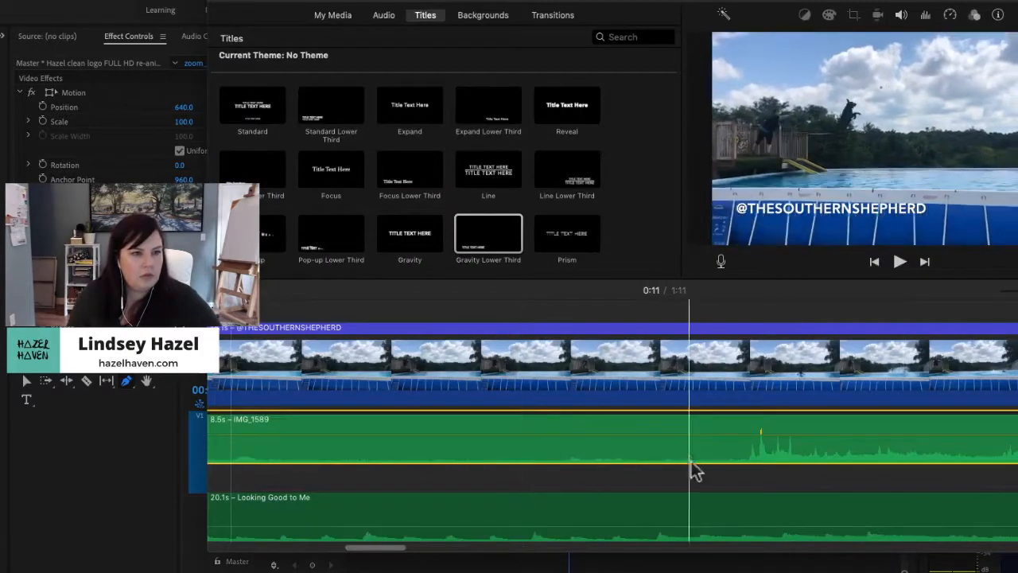
mouse_move(734, 434)
mouse_down()
mouse_move(730, 449)
mouse_move(733, 420)
mouse_move(732, 433)
mouse_up()
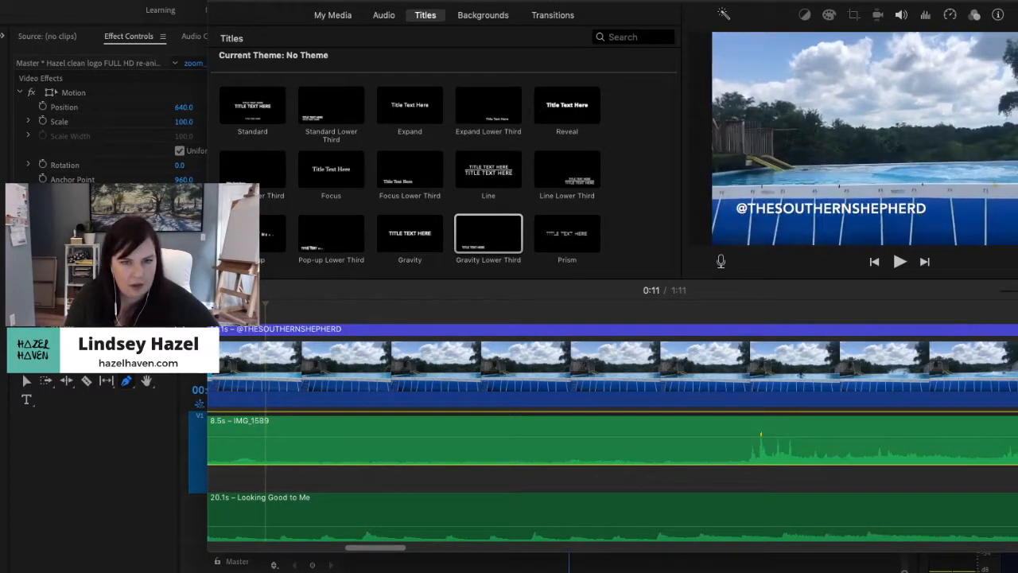
Slow down the detached IMG_1589 audio slightly, stretching the clip to about 8.7 s.
click(1017, 437)
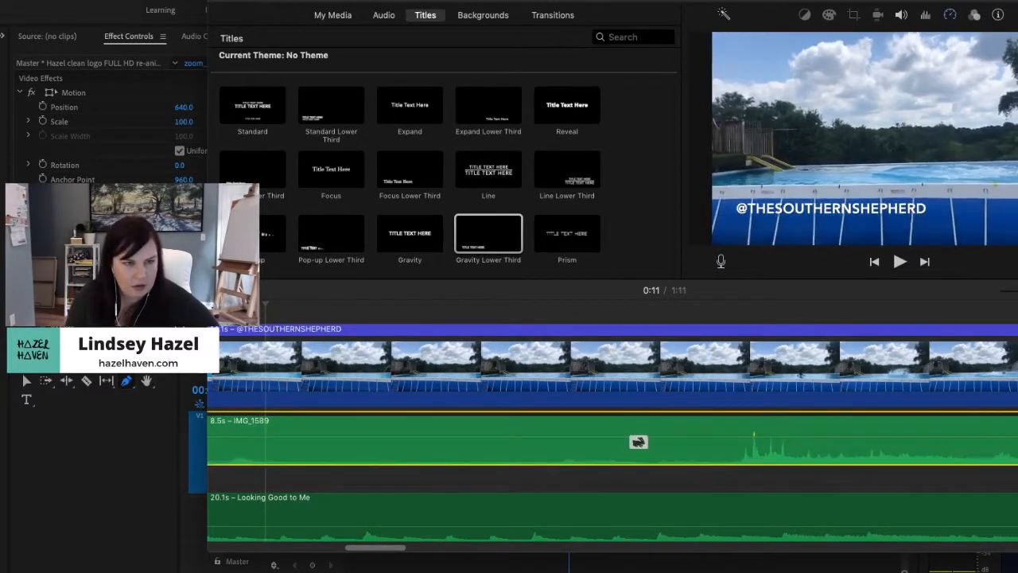
drag(1013, 437, 1017, 438)
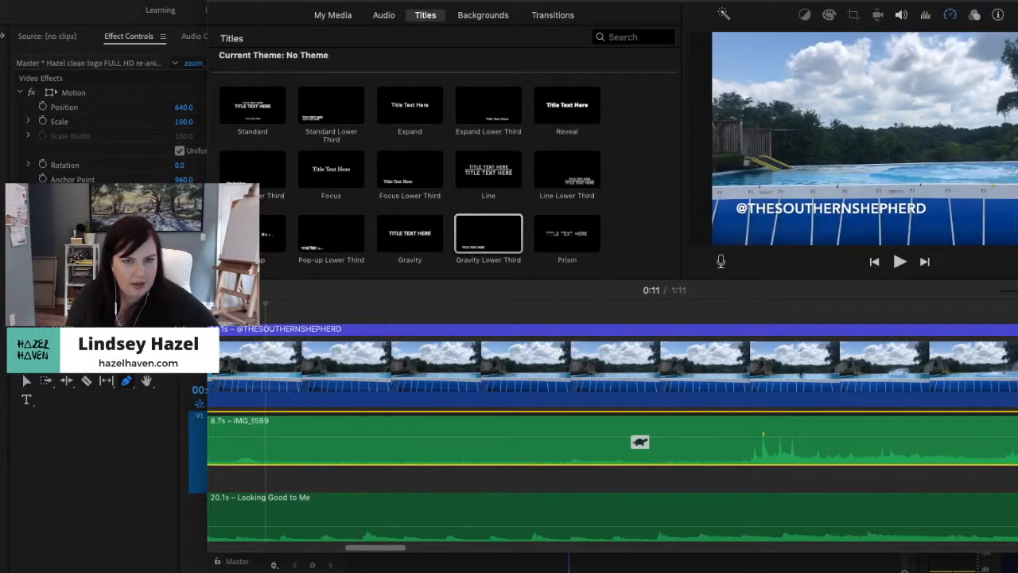
right_click(665, 434)
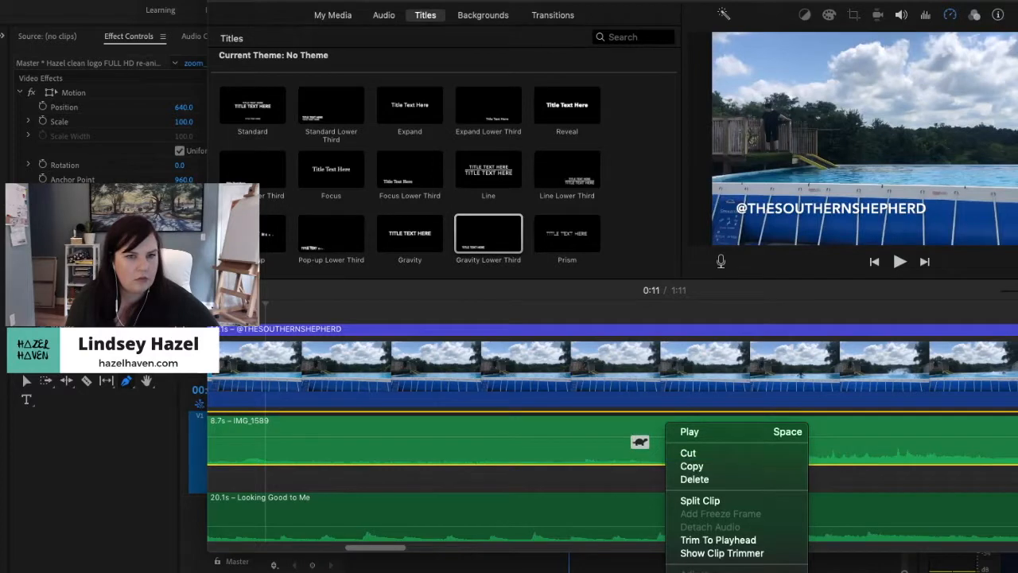
click(882, 478)
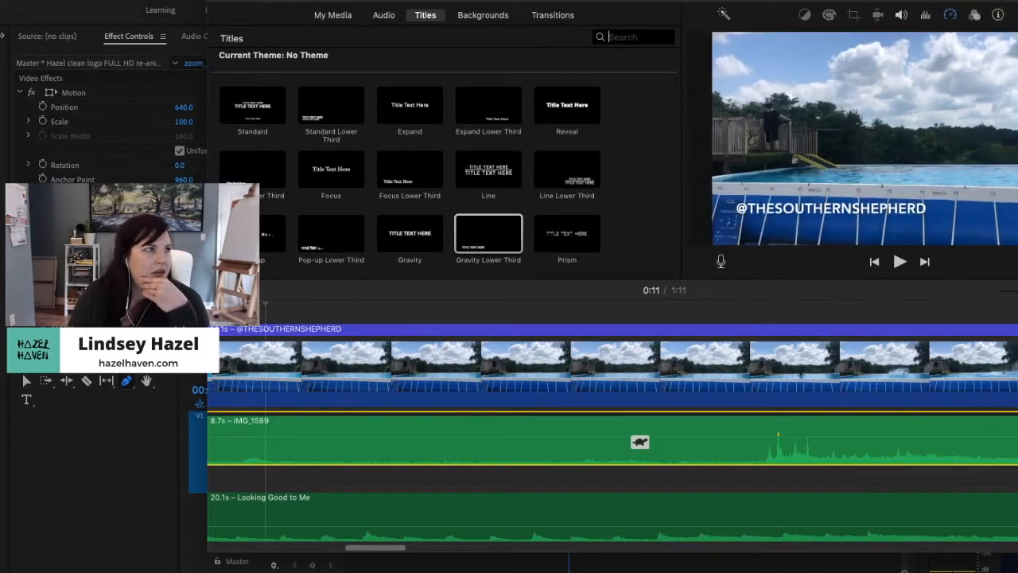
Open iMovie Help and search it for "reduce audio".
click(157, 0)
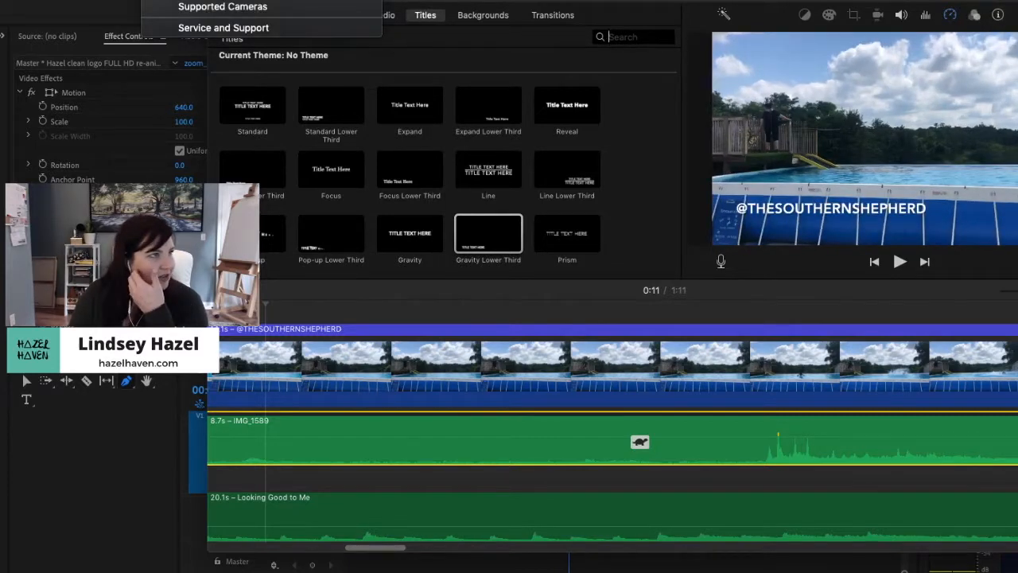
key(Escape)
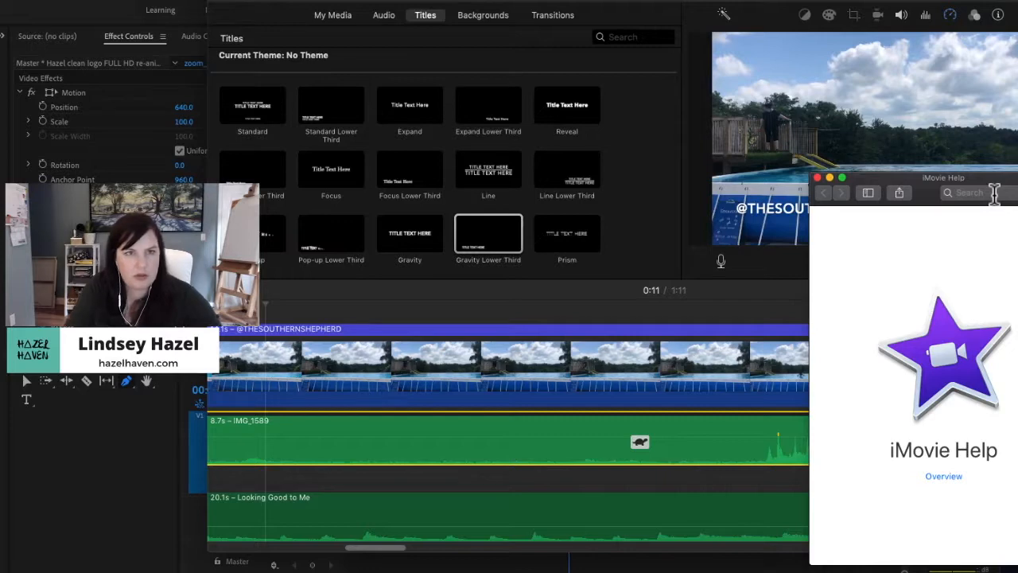
click(993, 194)
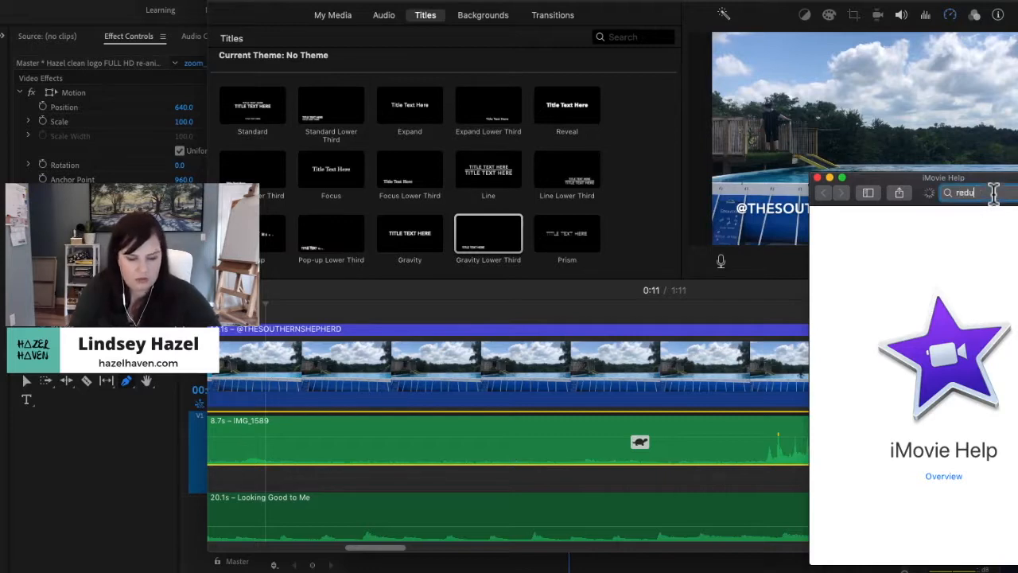
key(Return)
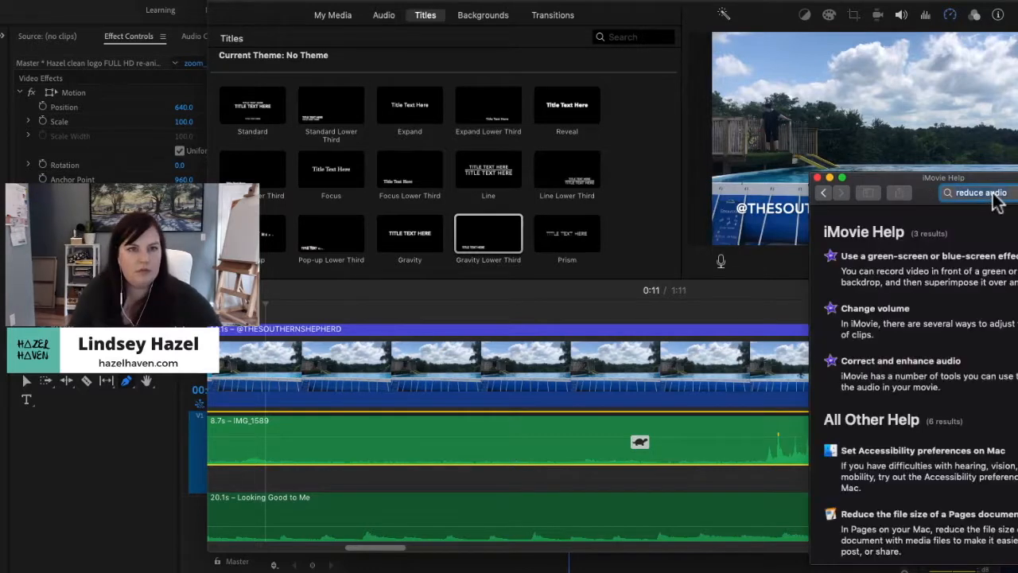
Open the Change volume help topic and read the section on adjusting audio over time with keyframes.
click(938, 330)
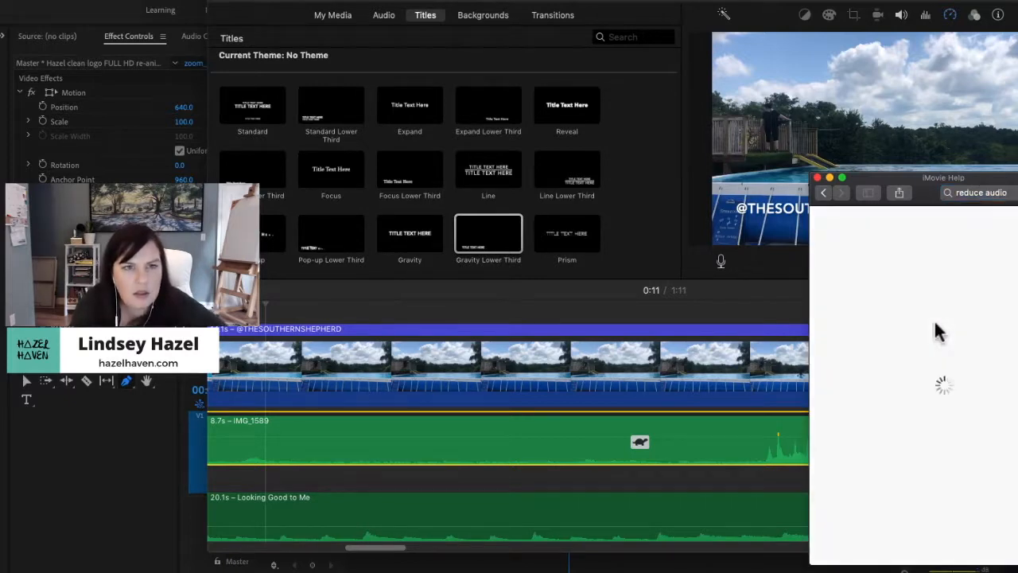
scroll(957, 350, down, 2)
scroll(955, 349, down, 5)
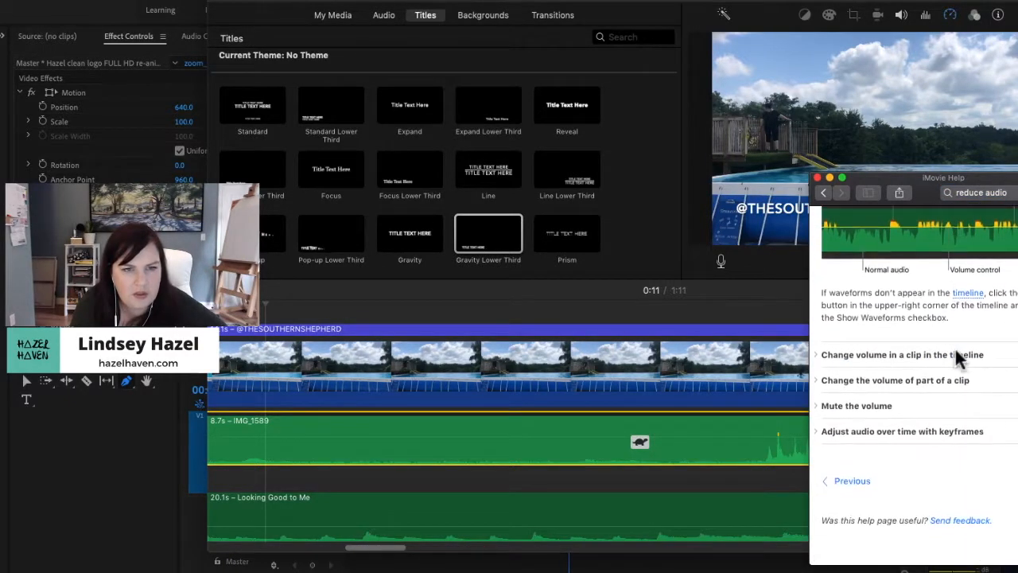
click(843, 434)
scroll(904, 451, down, 8)
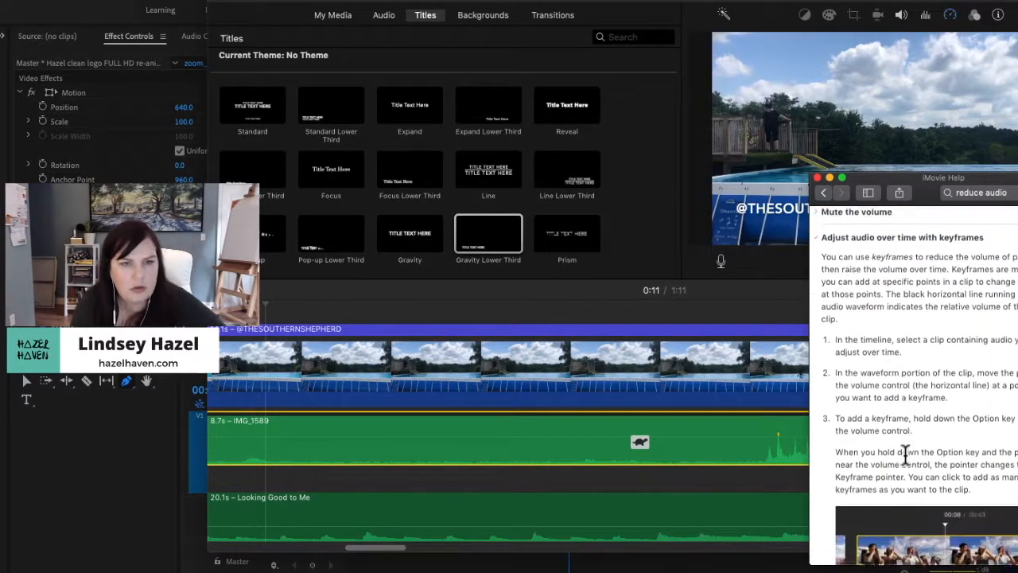
scroll(905, 454, down, 2)
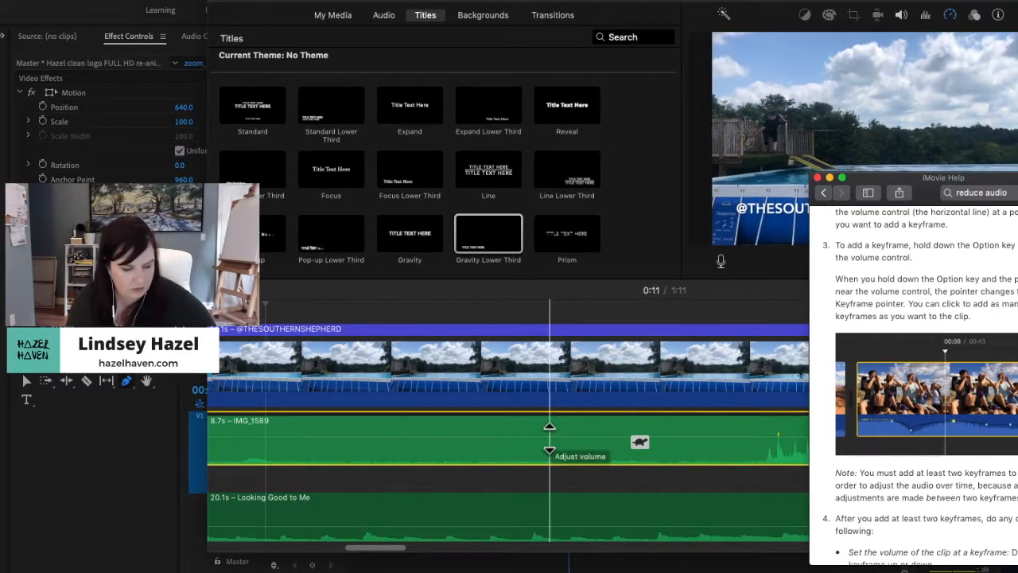
Add two volume keyframes to the IMG_1589 audio near 0:12, with the earlier one slightly lower.
drag(549, 437, 552, 444)
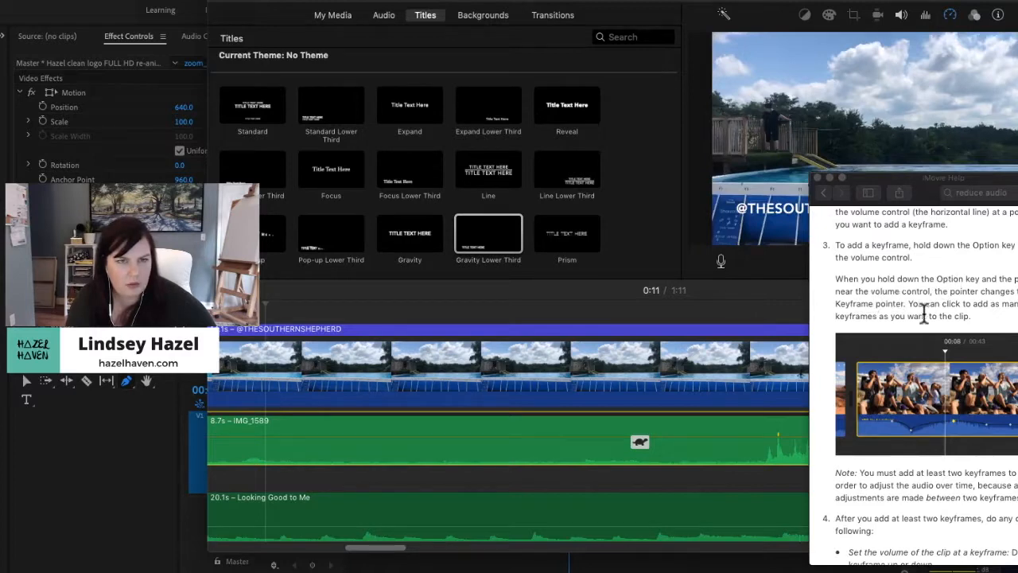
scroll(923, 350, down, 2)
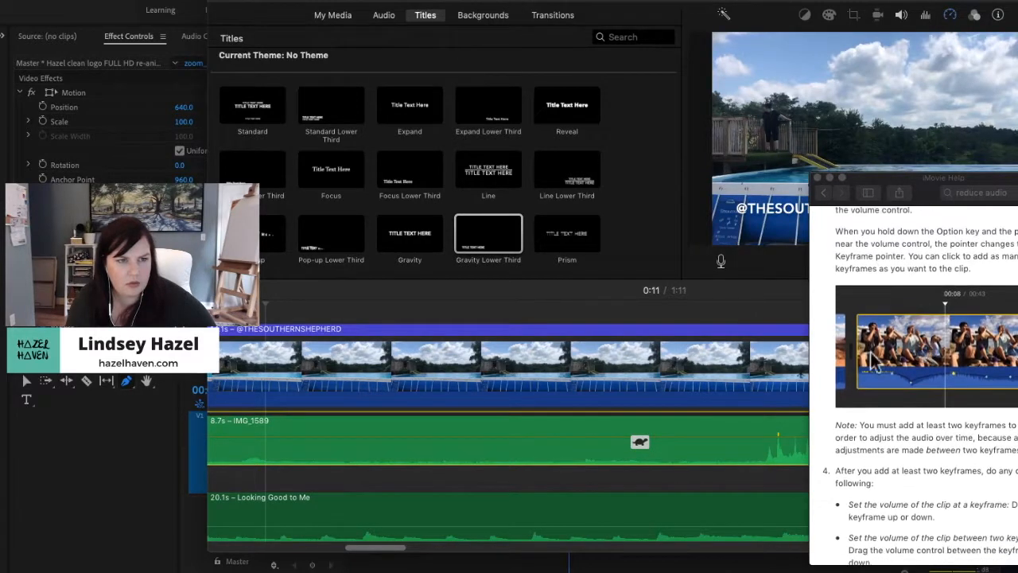
click(536, 300)
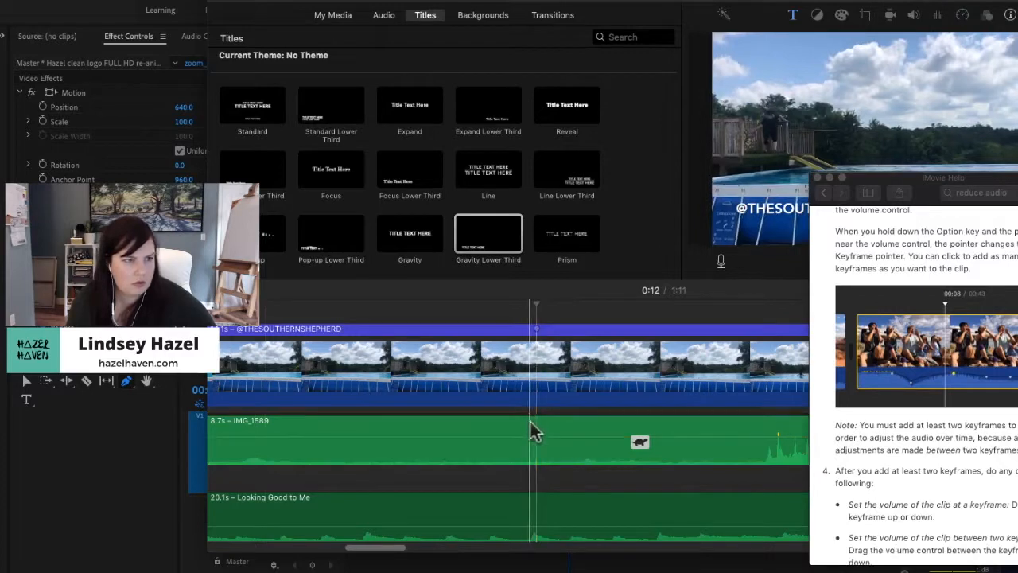
click(530, 329)
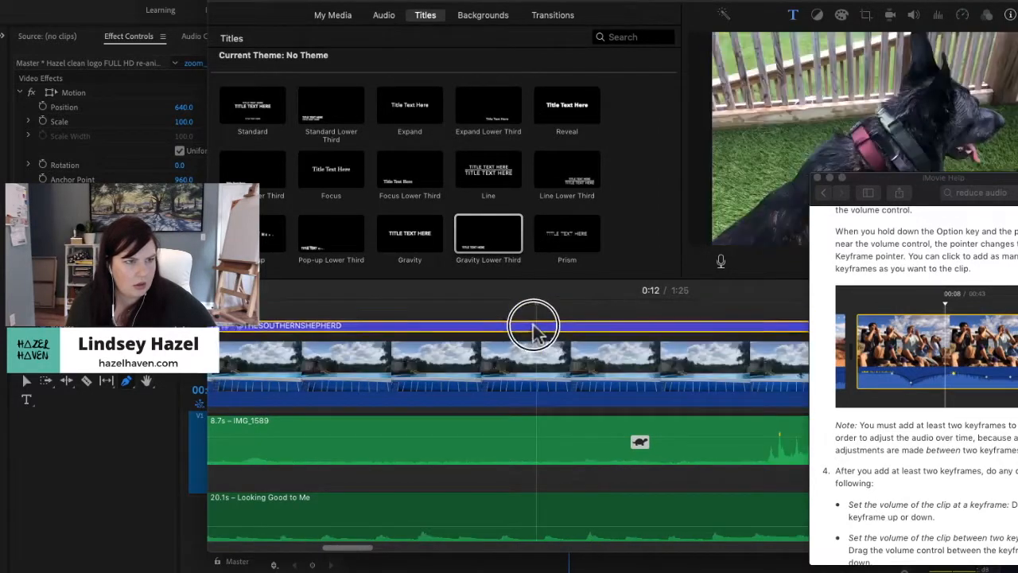
click(524, 440)
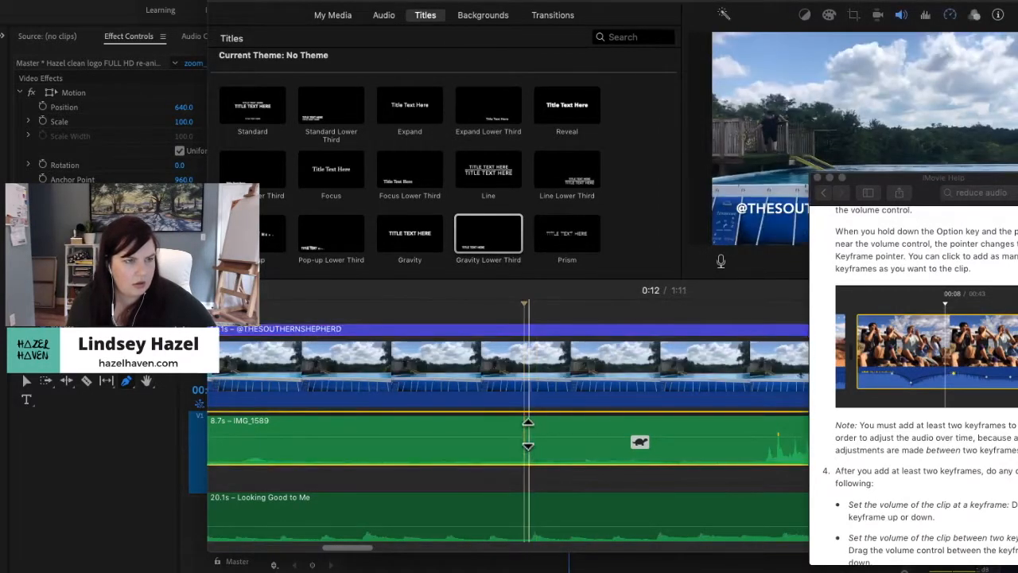
click(528, 434)
alt+click(529, 437)
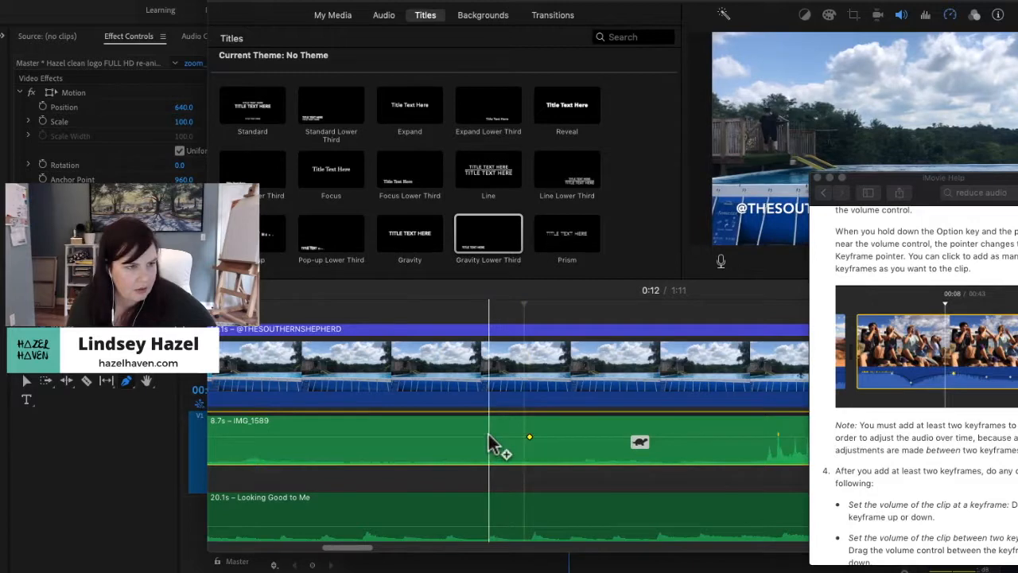
mouse_move(488, 438)
mouse_down()
mouse_move(484, 455)
mouse_move(482, 442)
mouse_up()
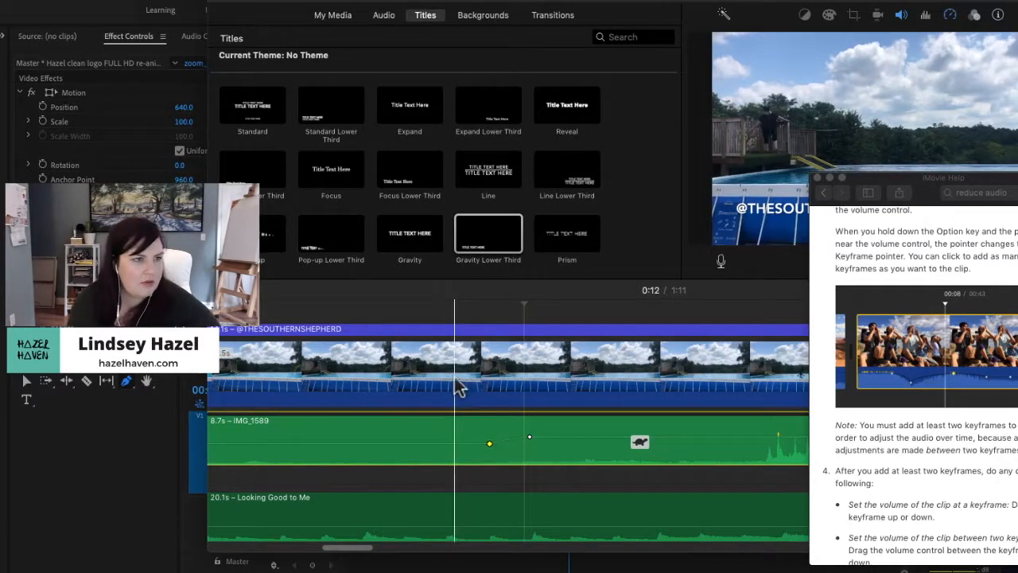
Move both IMG_1589 volume keyframes earlier, to about 0:11, and lower the second one nearly level with the first.
drag(487, 443, 241, 443)
drag(527, 438, 274, 469)
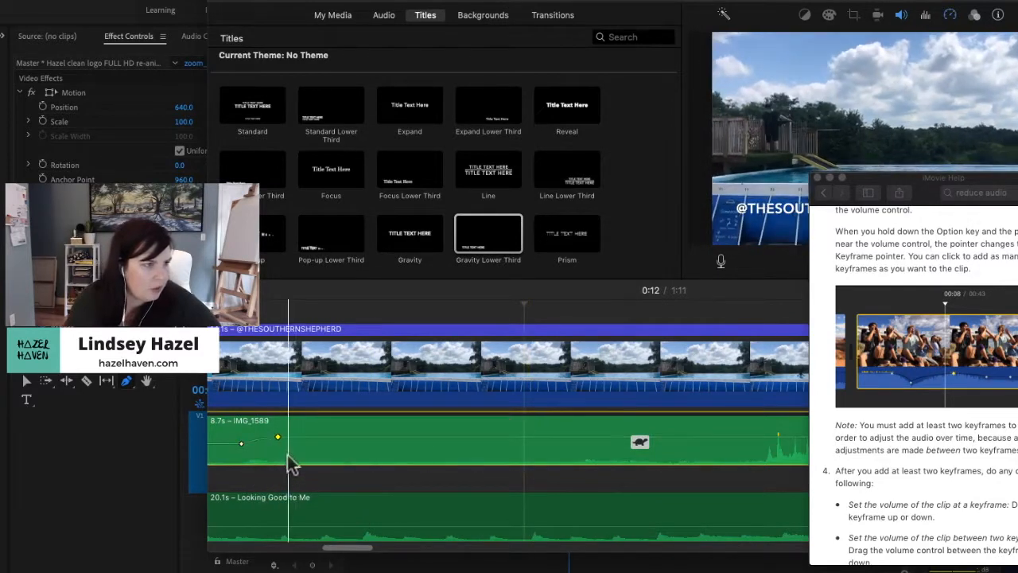
drag(278, 439, 277, 442)
Lower the first IMG_1589 keyframe close to the clip's lower edge to create a volume ramp, and play it back.
click(260, 442)
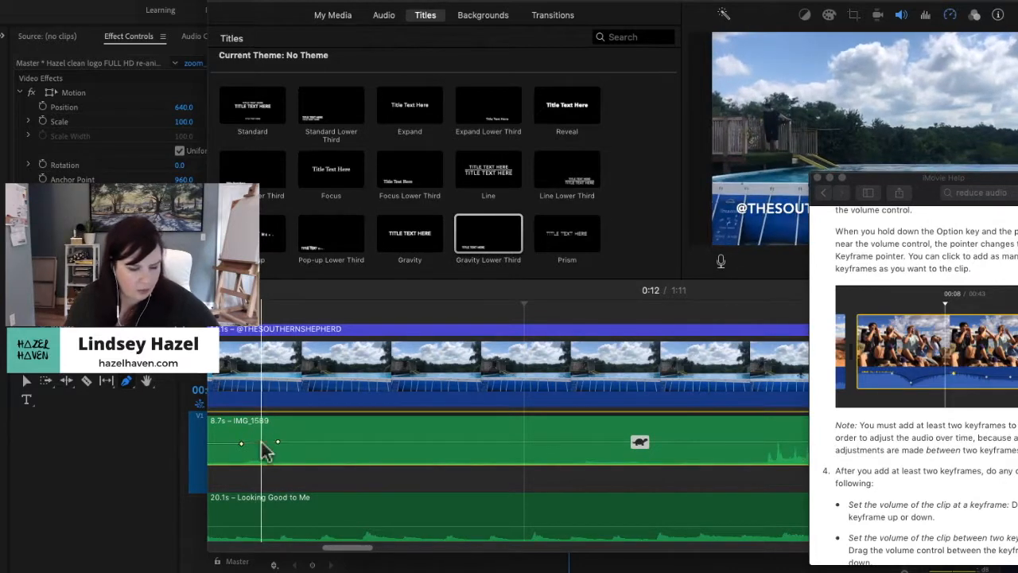
click(263, 444)
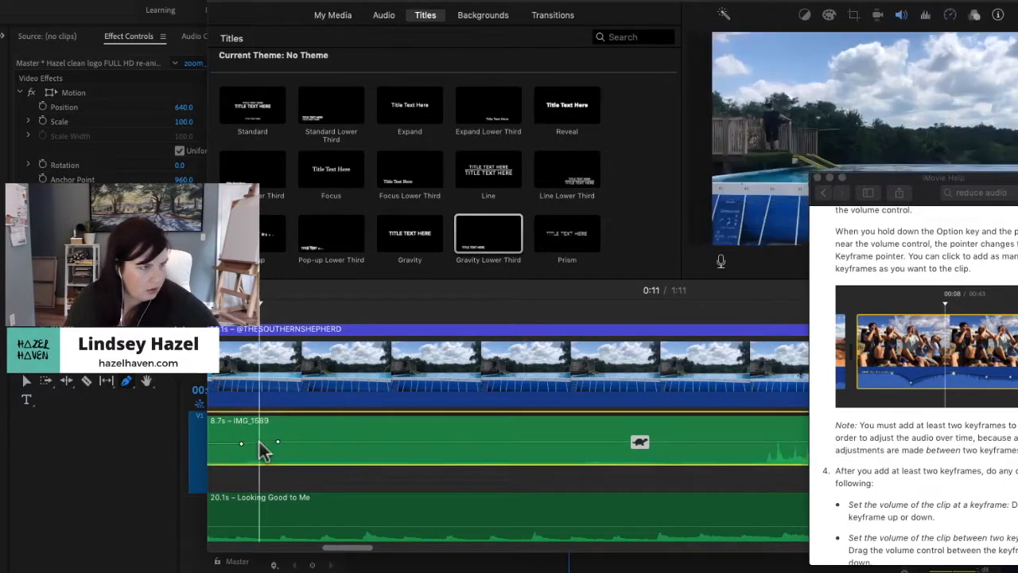
click(260, 443)
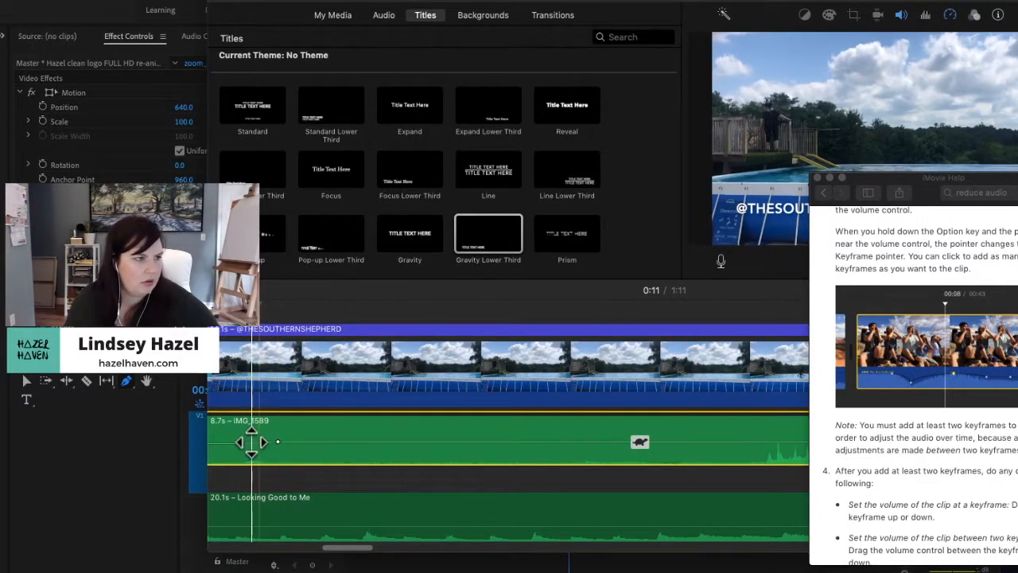
click(260, 443)
click(273, 443)
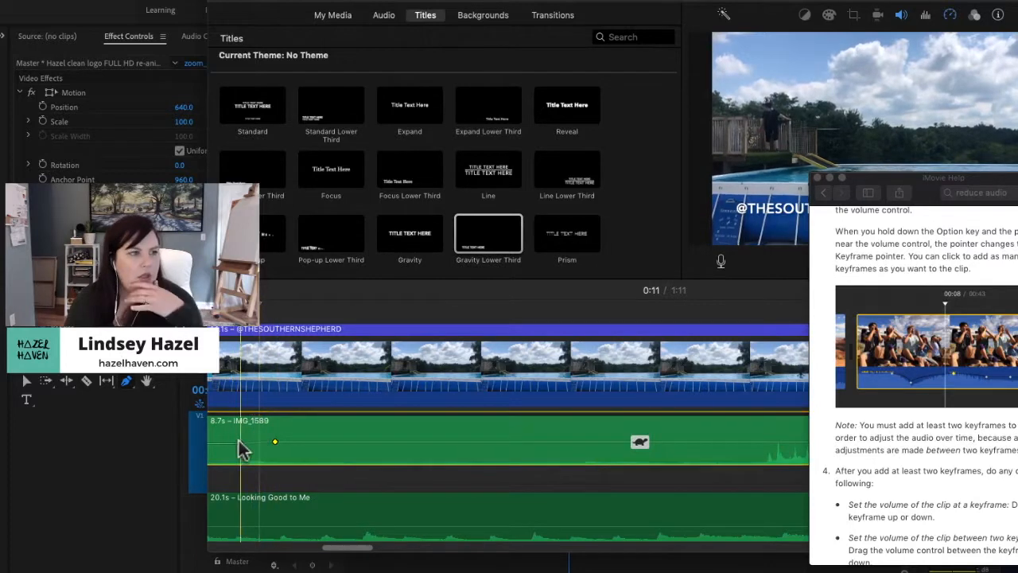
drag(238, 443, 233, 457)
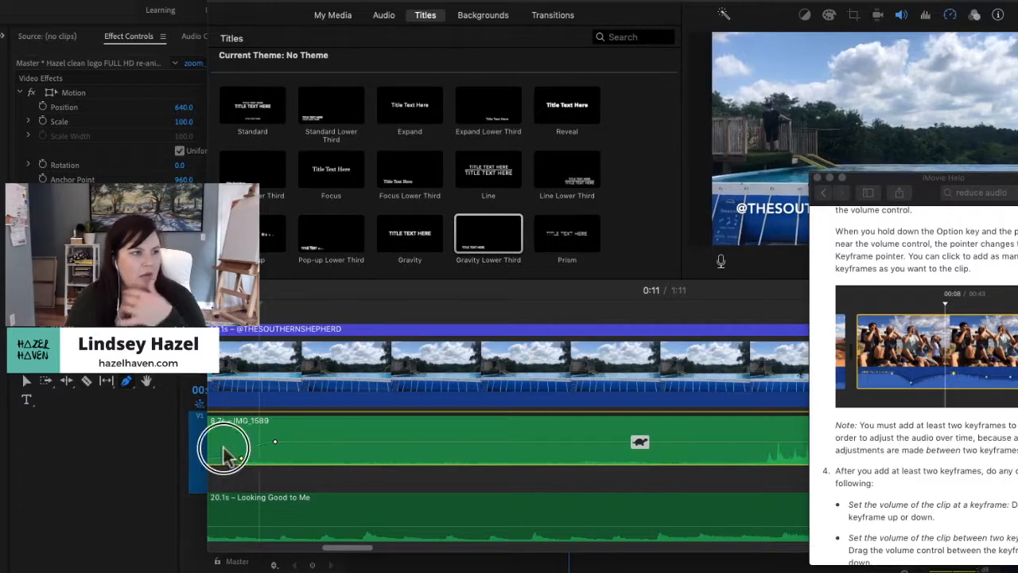
key(space)
key(space)
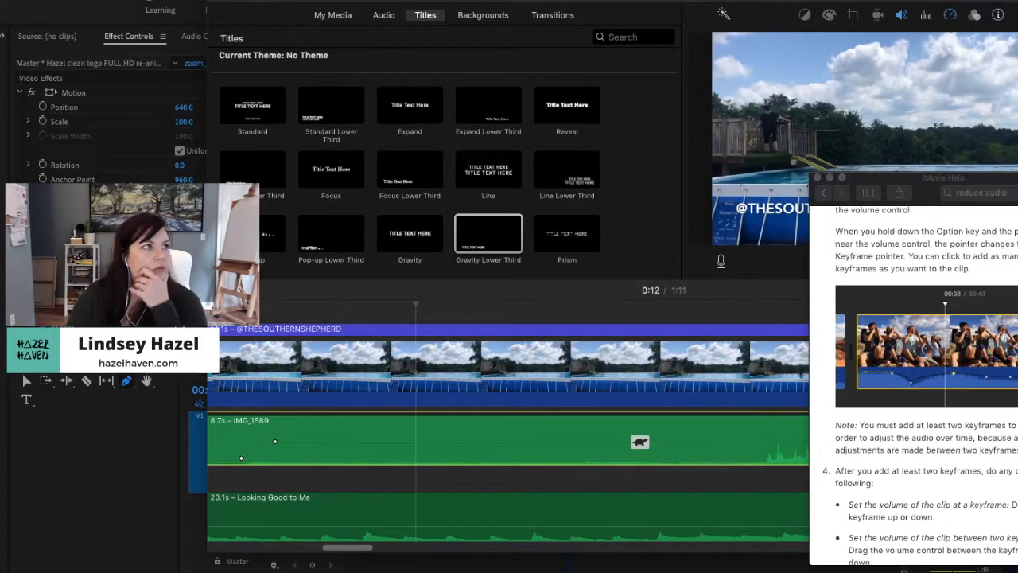
Switch briefly to the presentation's slide of editing terms, return to iMovie and close the iMovie Help window.
key(super+Tab)
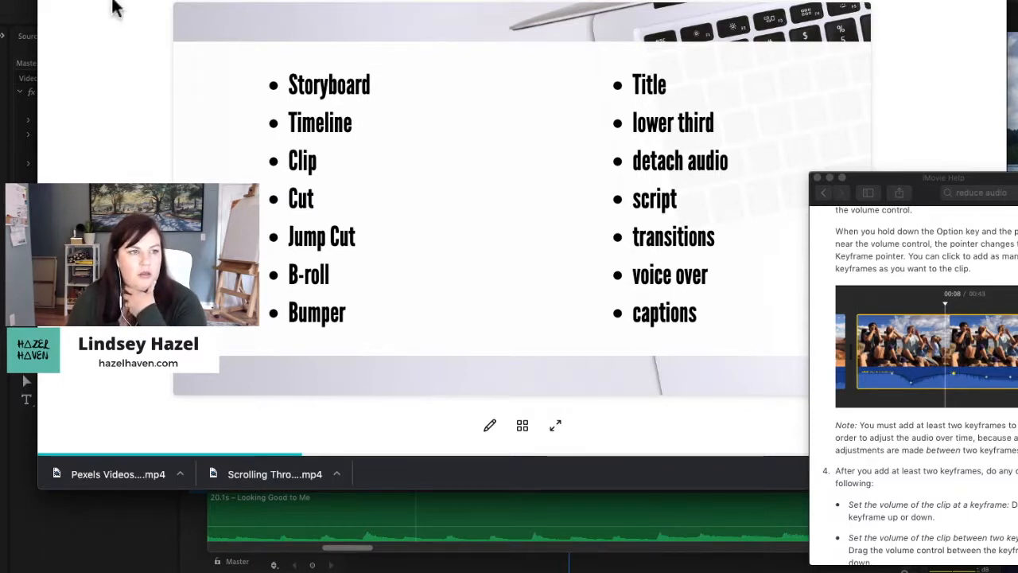
click(438, 530)
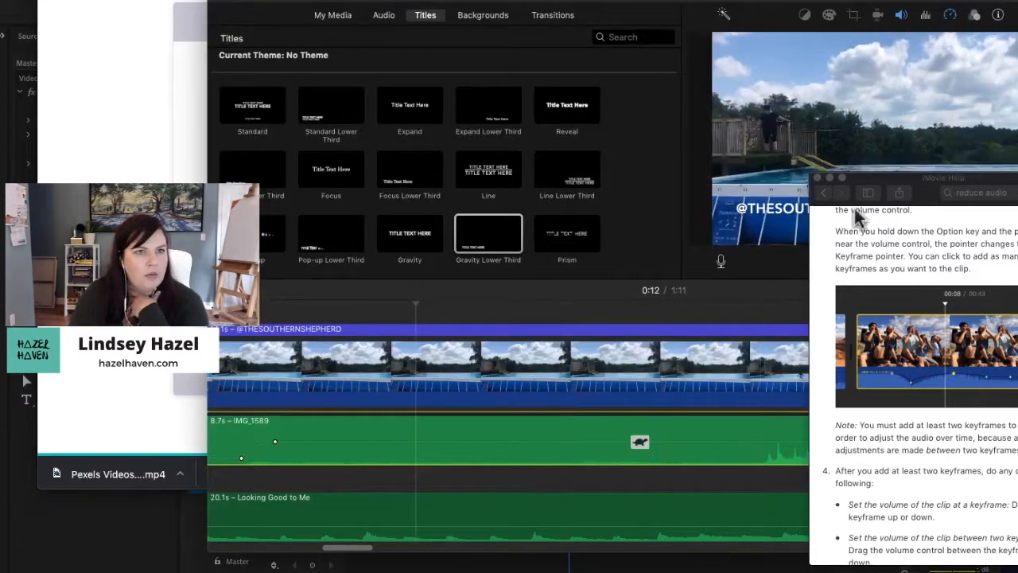
click(817, 178)
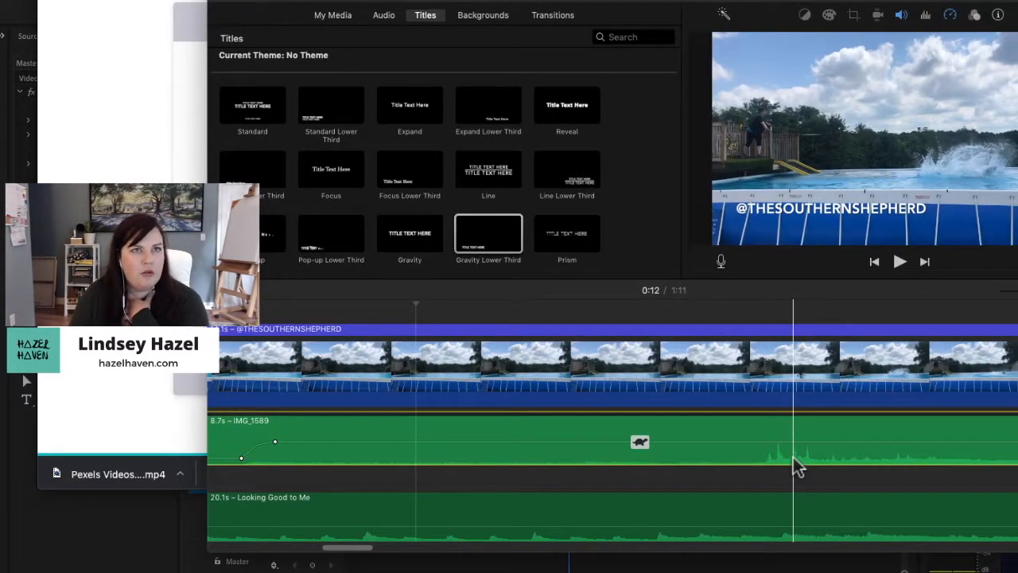
Open the audio library, check the available iTunes sources, and show the built-in sound effects.
click(672, 311)
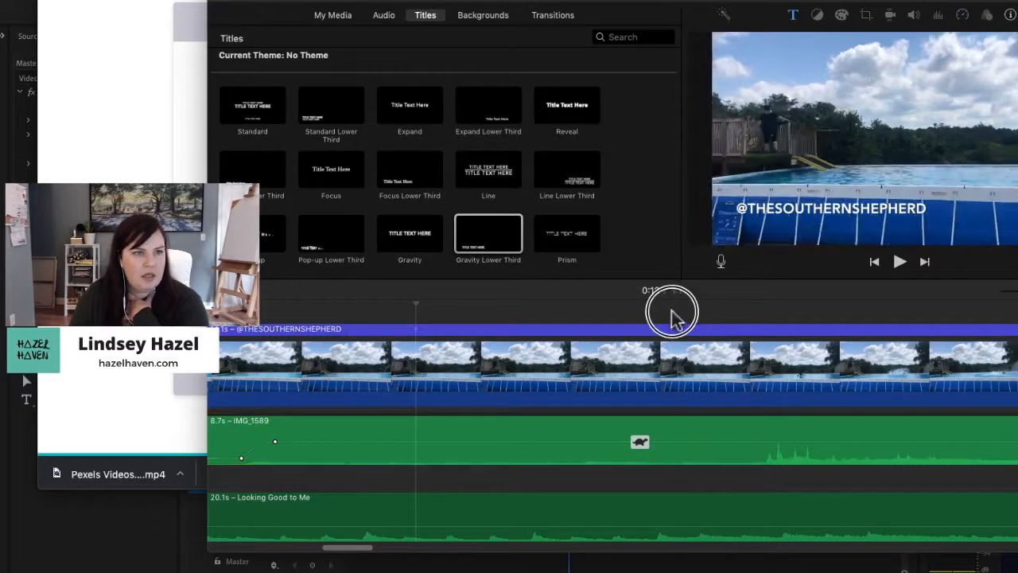
scroll(675, 309, right, 5)
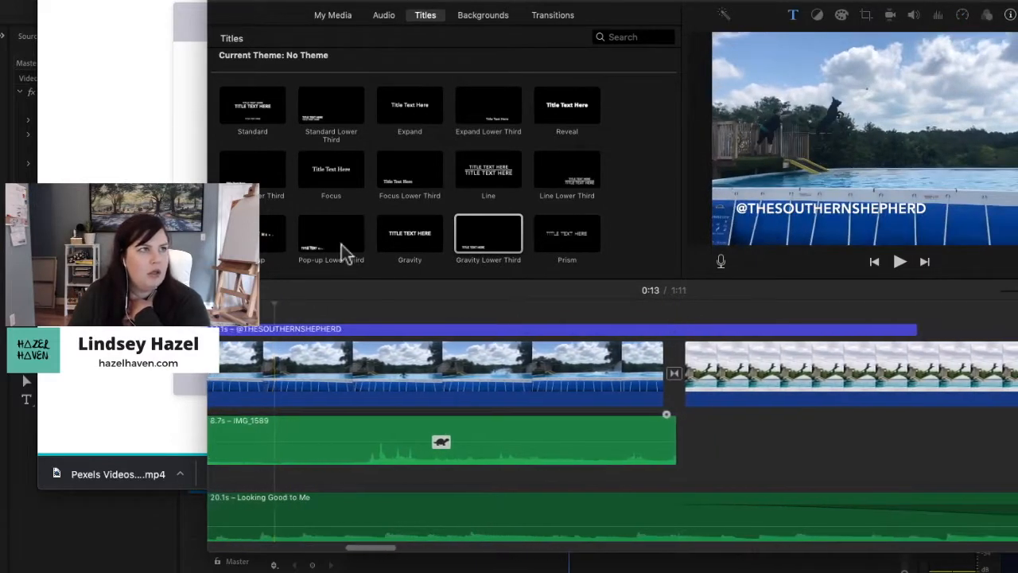
click(385, 16)
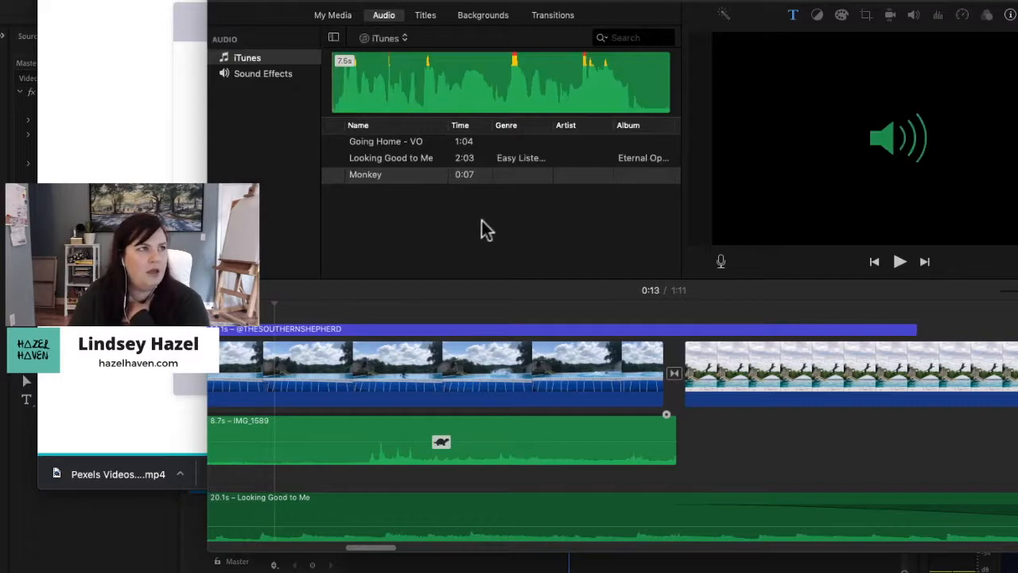
click(394, 40)
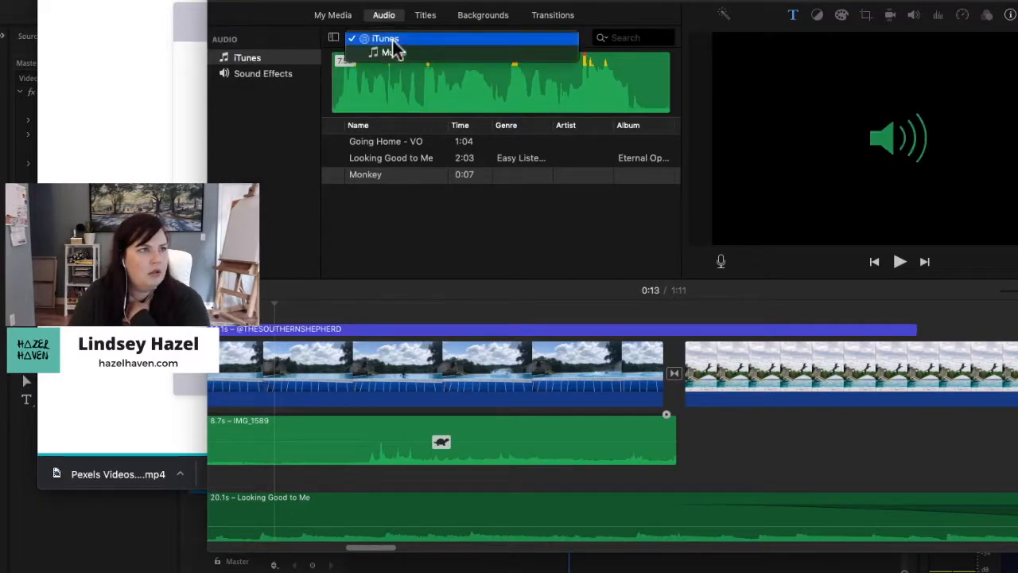
click(404, 221)
click(282, 84)
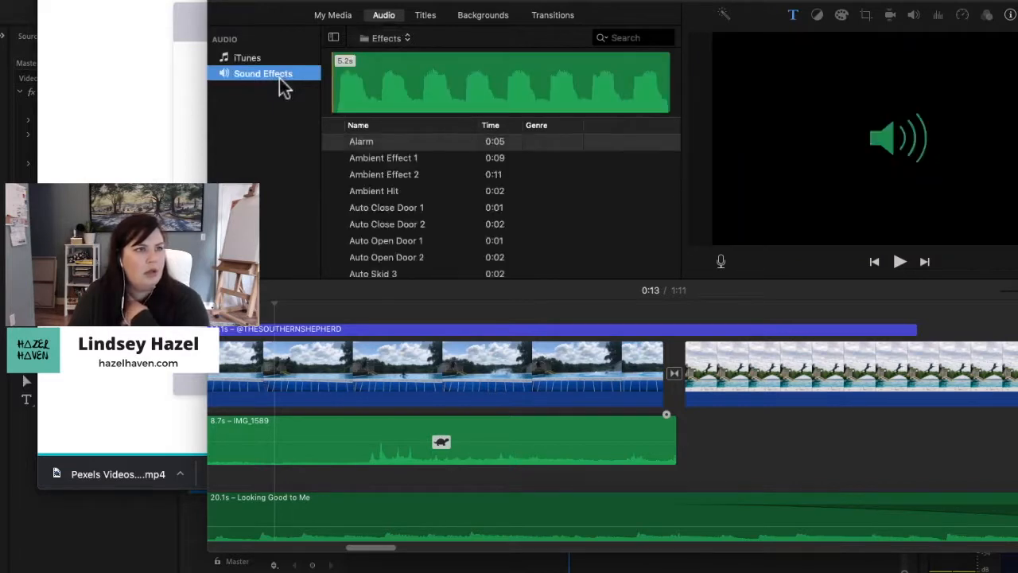
Find the Geese sound effect in the list and preview it briefly.
scroll(441, 223, down, 2)
scroll(443, 218, down, 15)
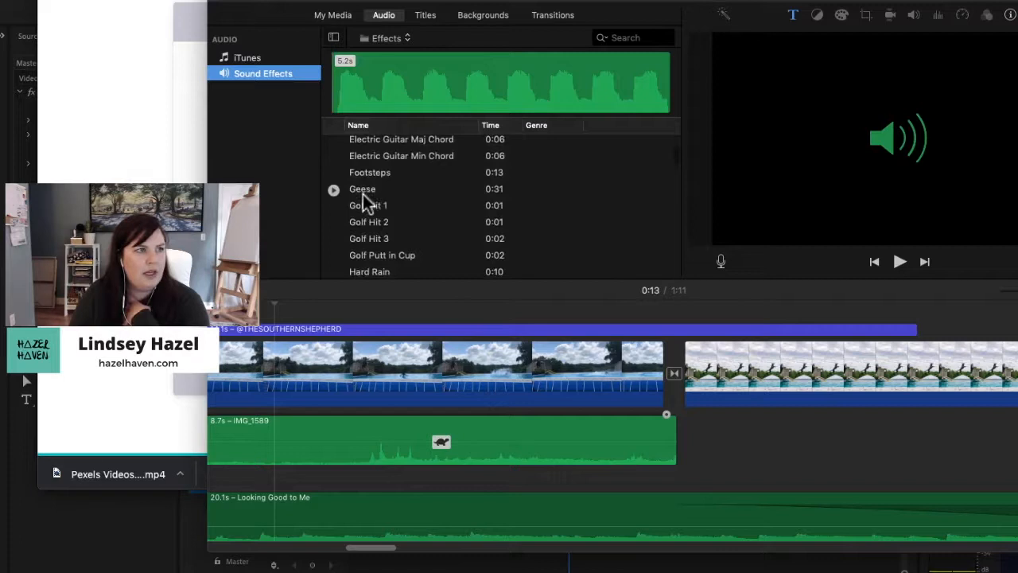
click(334, 191)
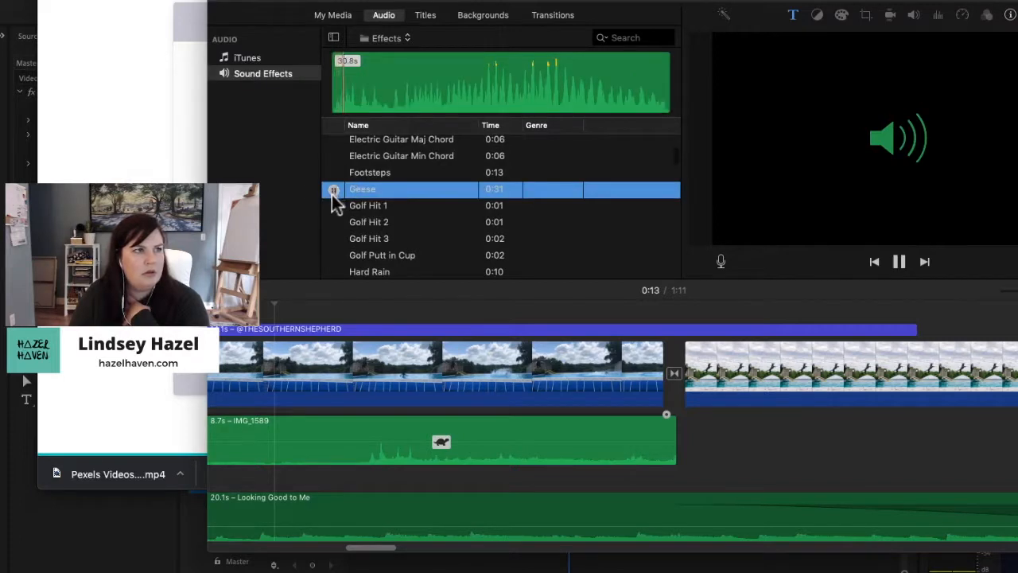
click(334, 191)
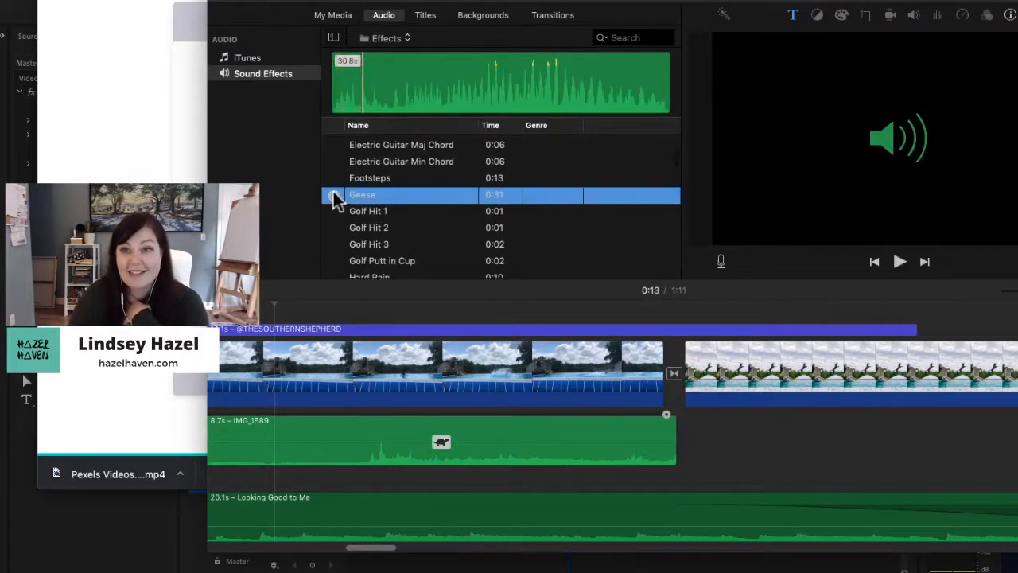
Preview the Heartbeat sound effect, stop it, and browse the neighbouring effects.
scroll(378, 212, down, 5)
scroll(337, 167, up, 3)
click(335, 171)
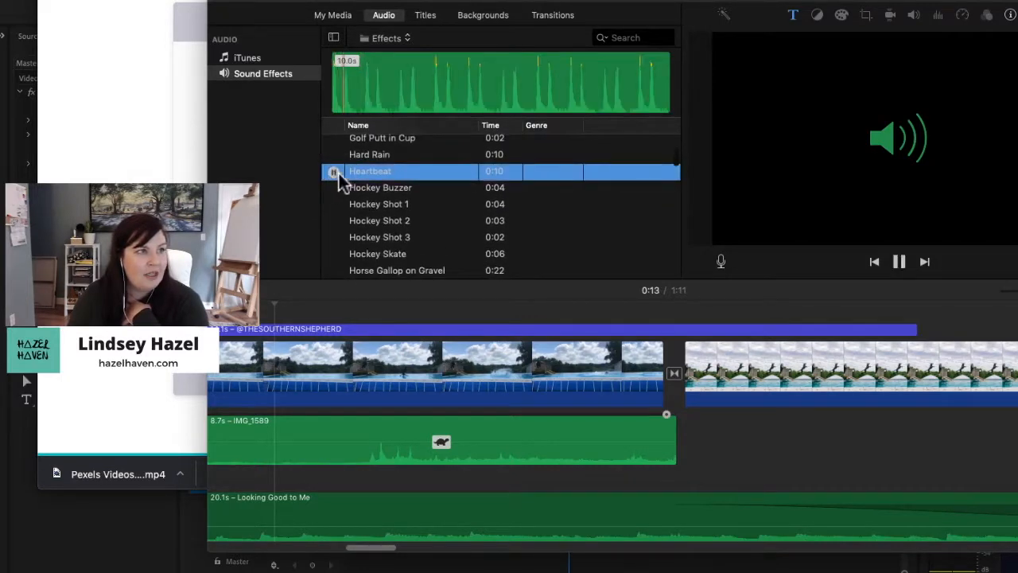
click(334, 173)
scroll(370, 203, down, 5)
scroll(368, 195, up, 4)
Add the Heartbeat sound effect beneath the opening Dock Diving clip and play it back from the start.
click(416, 347)
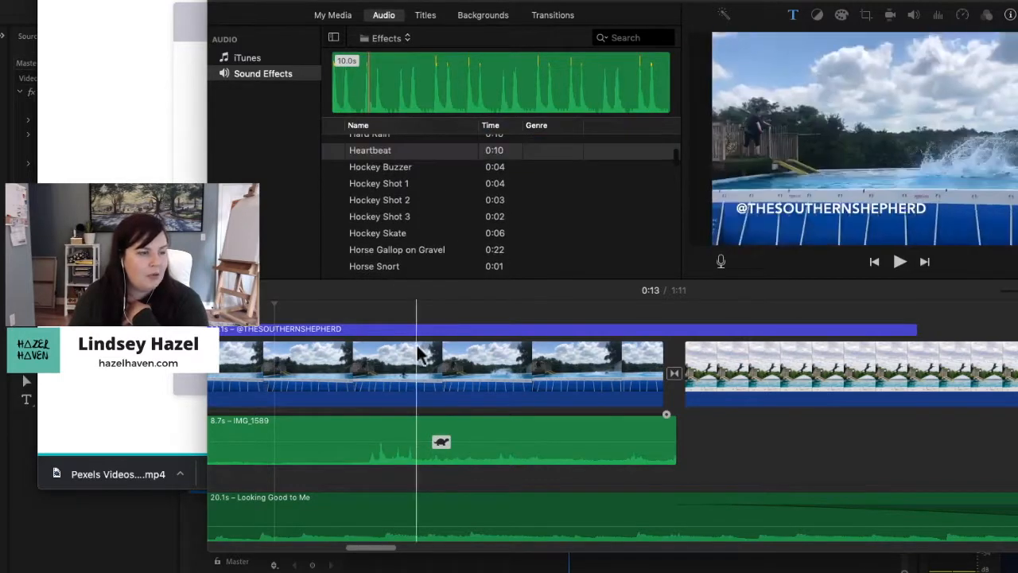
scroll(471, 347, left, 10)
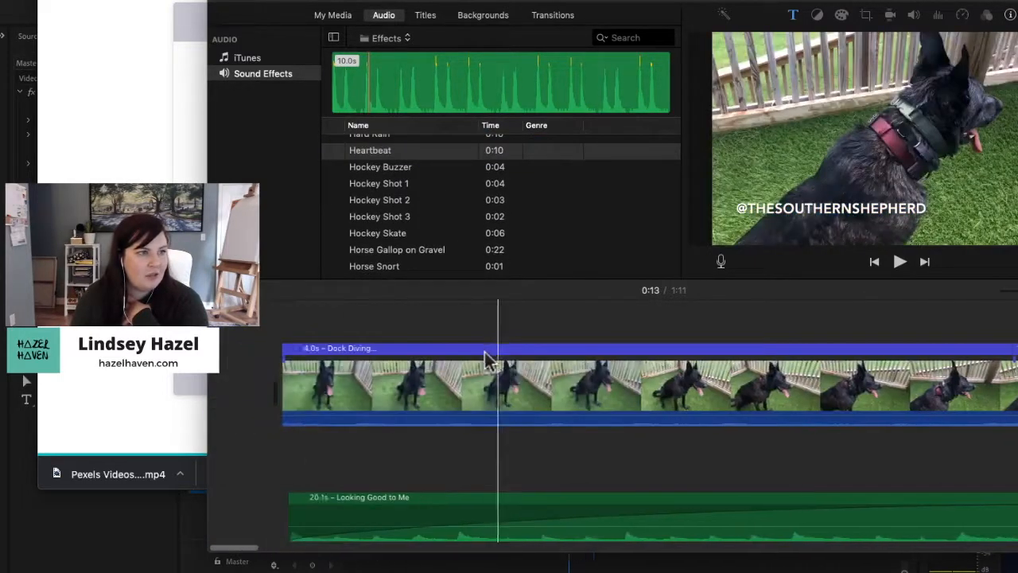
click(357, 153)
drag(301, 335, 256, 475)
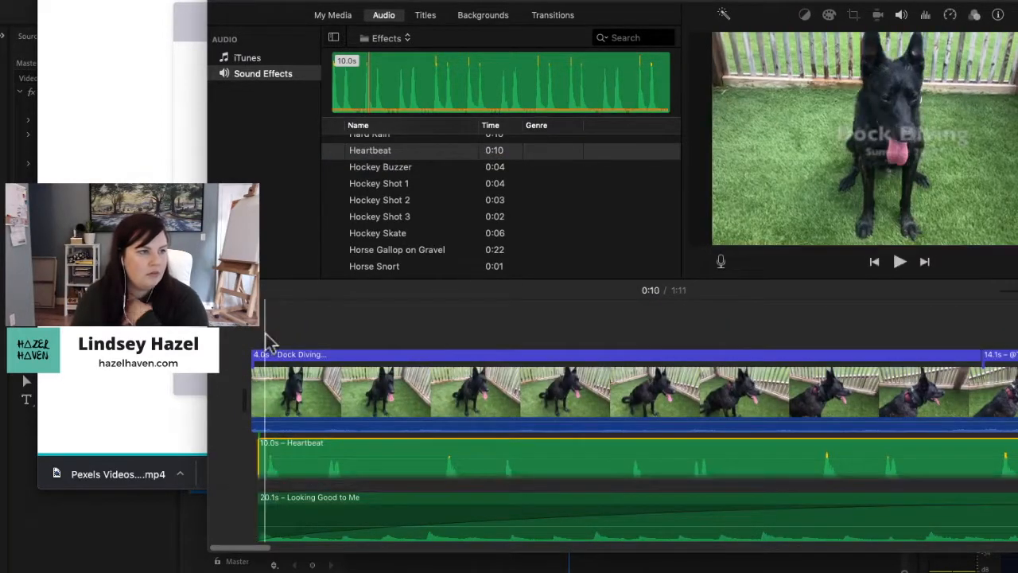
click(268, 326)
key(space)
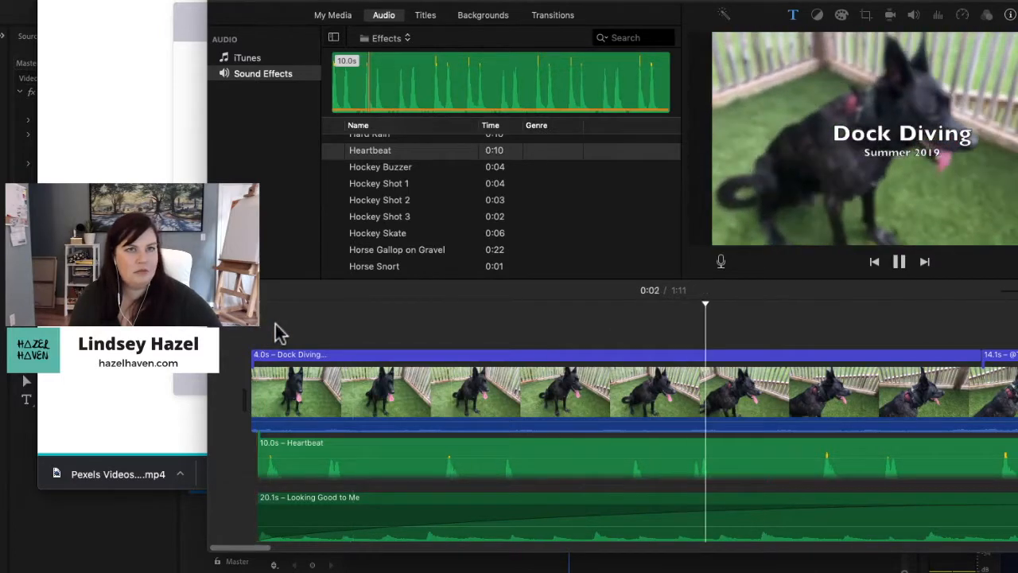
key(space)
Delete the Heartbeat audio clip from the timeline.
click(511, 454)
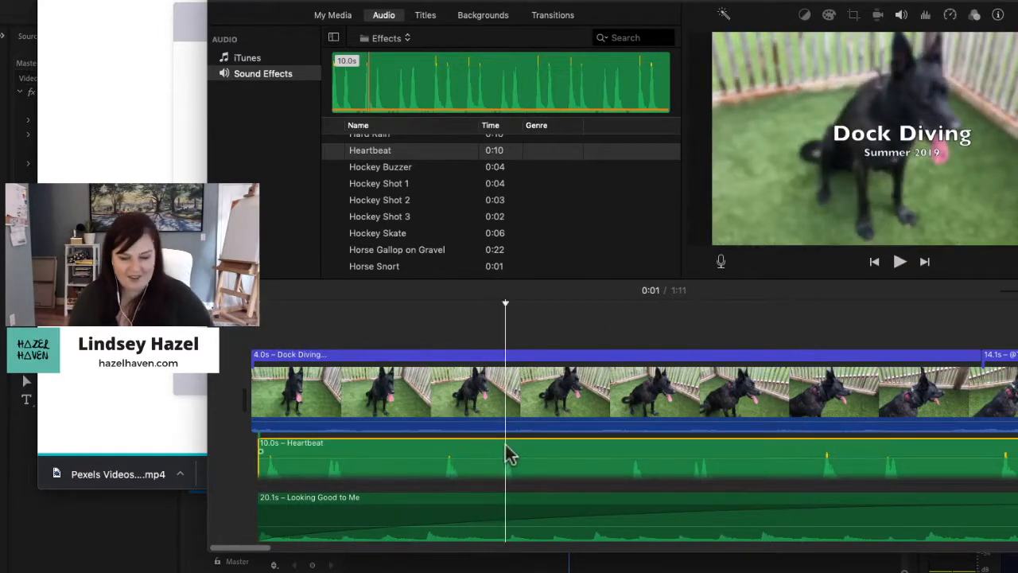
key(Delete)
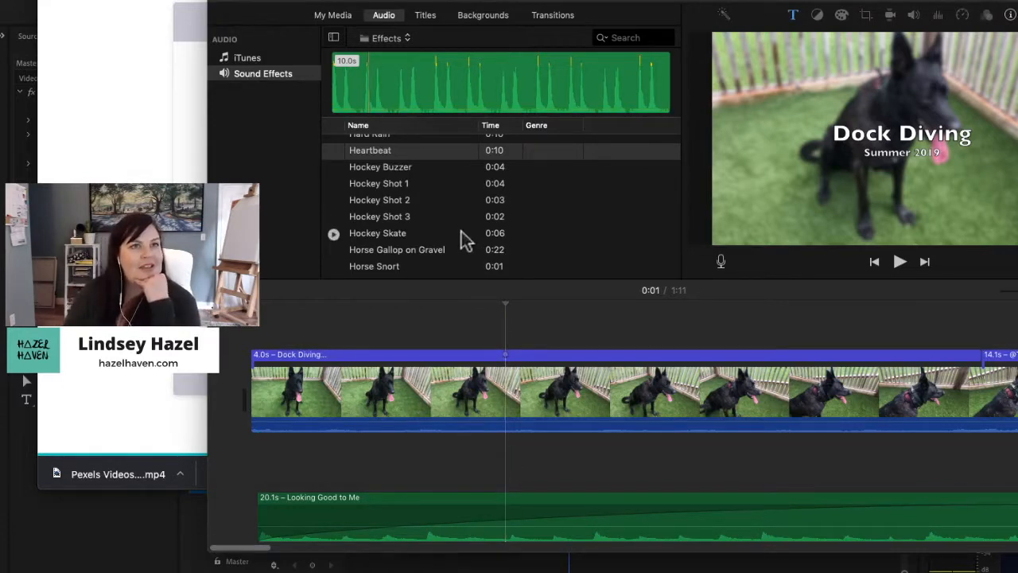
click(913, 18)
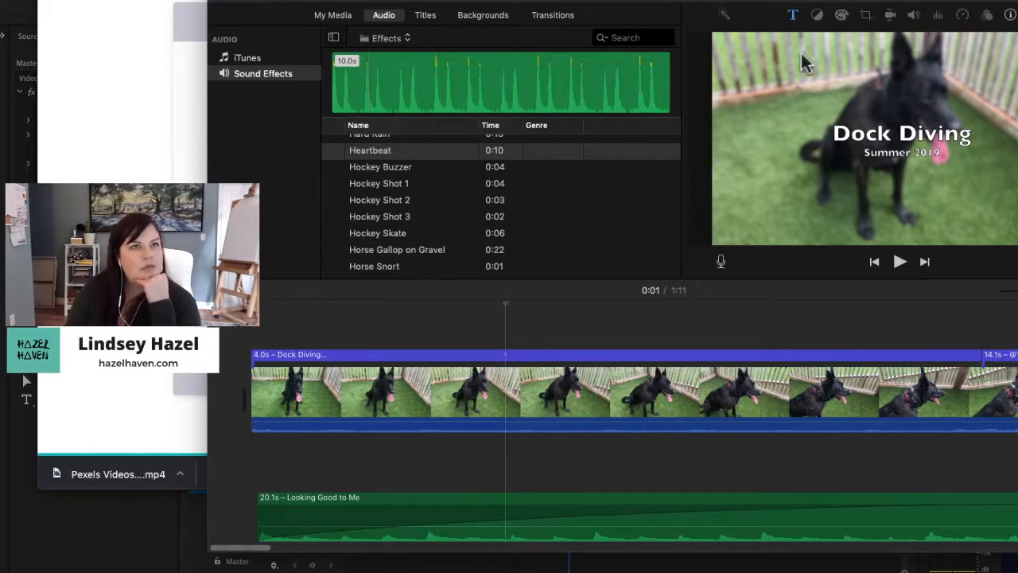
click(690, 300)
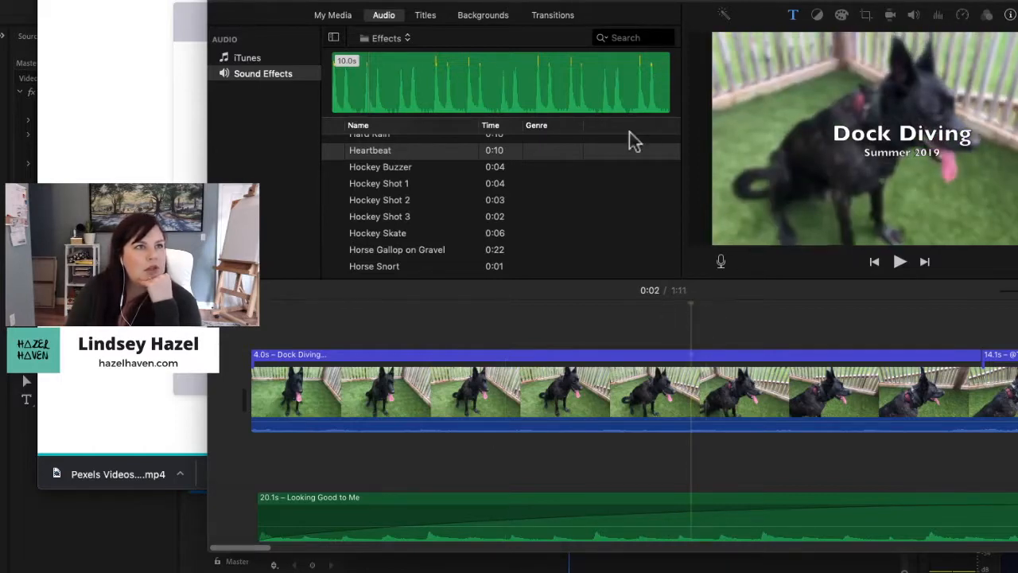
click(538, 370)
click(901, 15)
click(901, 17)
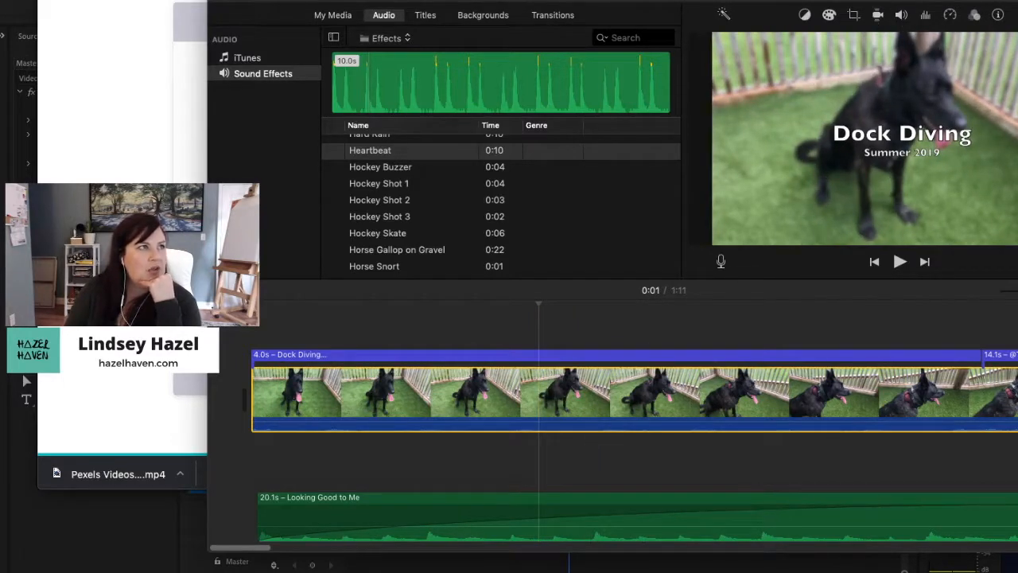
Open iMovie Help, search for "add voice over", and look through the results for a relevant iMovie topic.
click(159, 0)
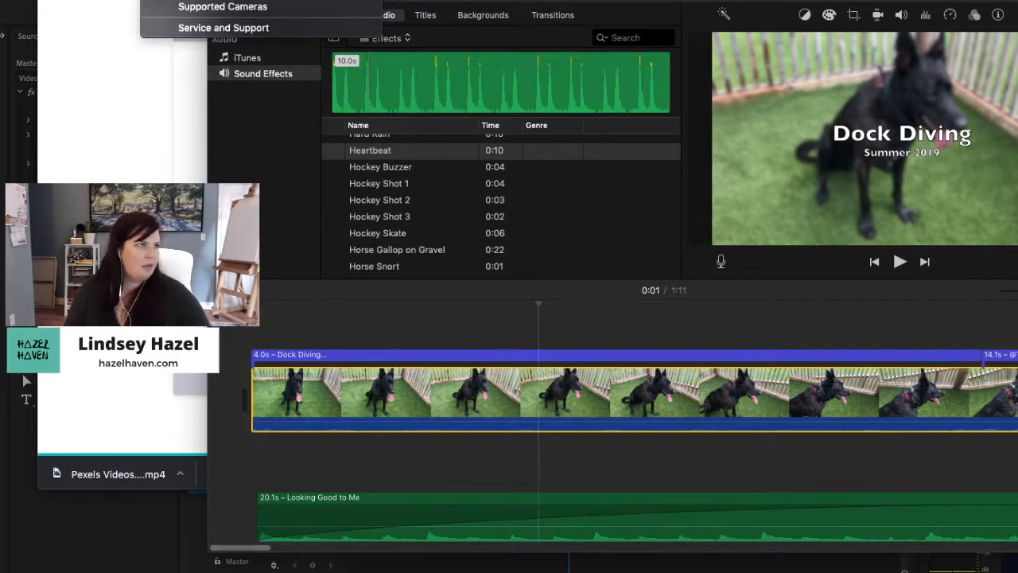
click(199, 0)
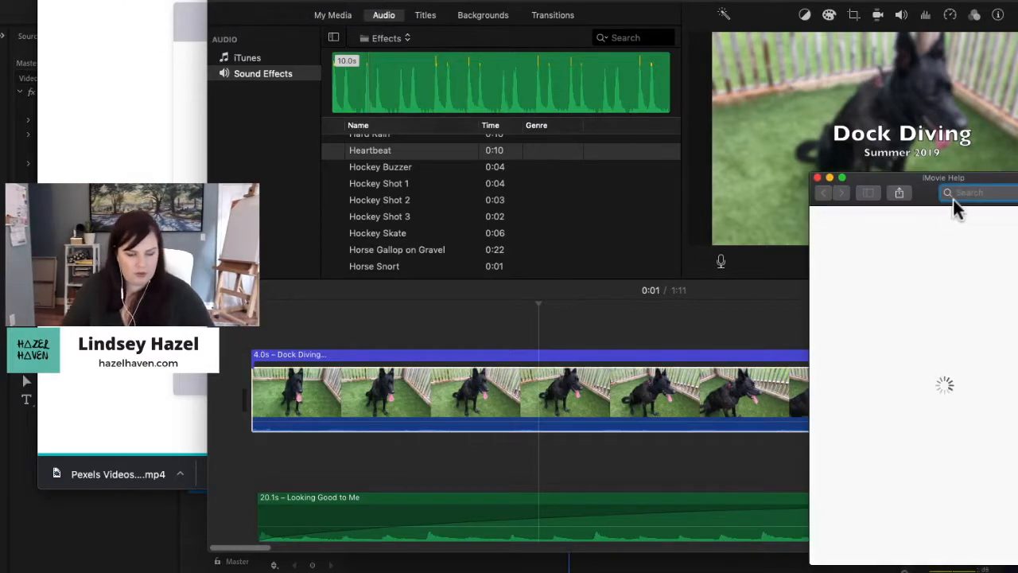
click(994, 193)
text(add vol)
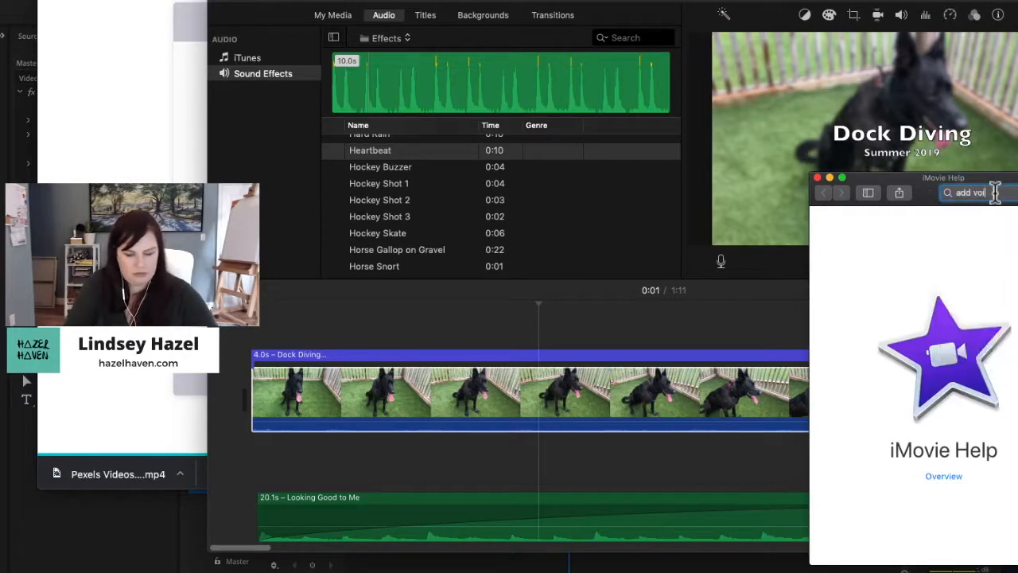
text(ceover)
key(Return)
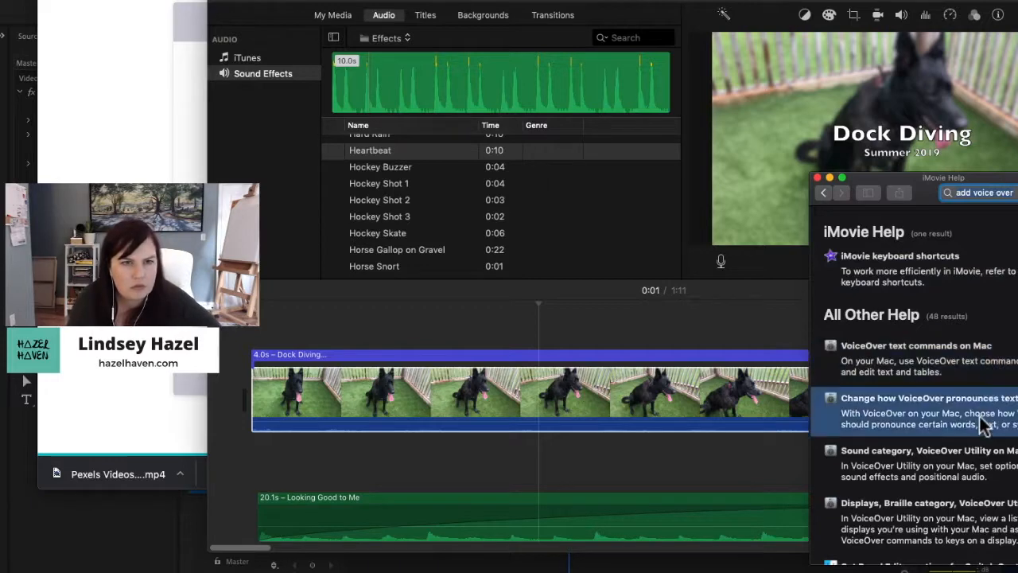
scroll(984, 429, down, 2)
scroll(985, 436, down, 5)
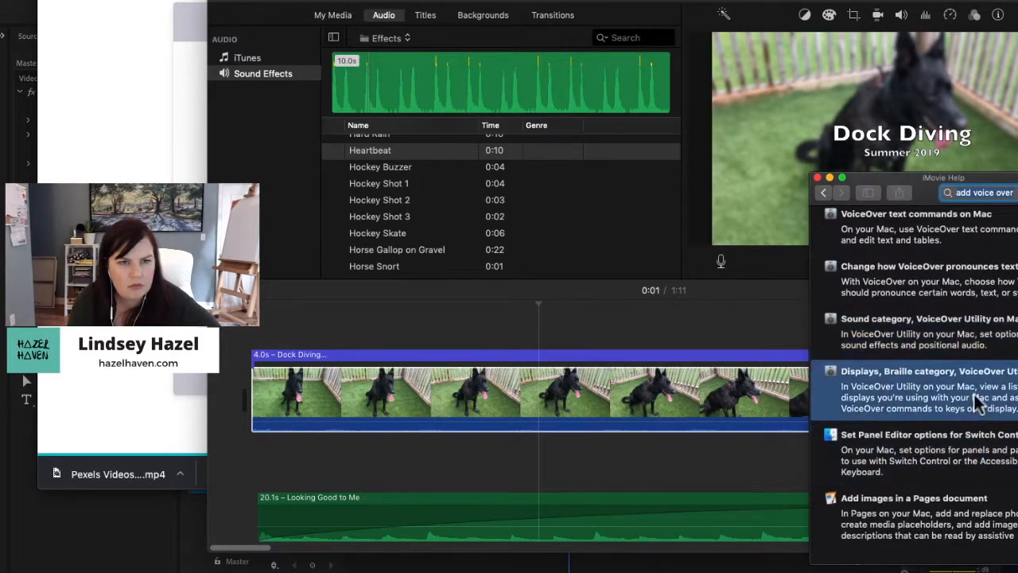
scroll(975, 398, down, 3)
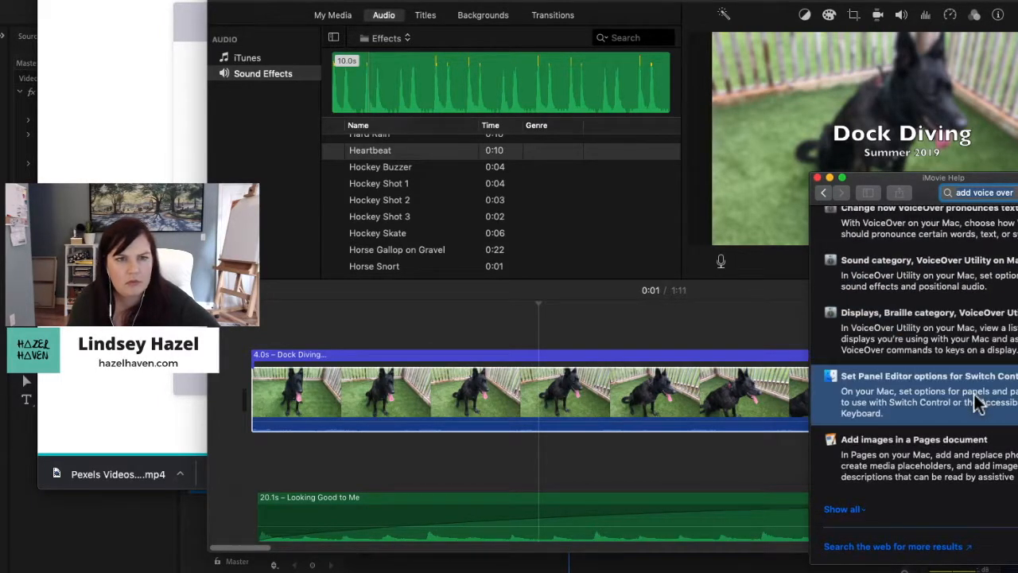
scroll(983, 417, up, 10)
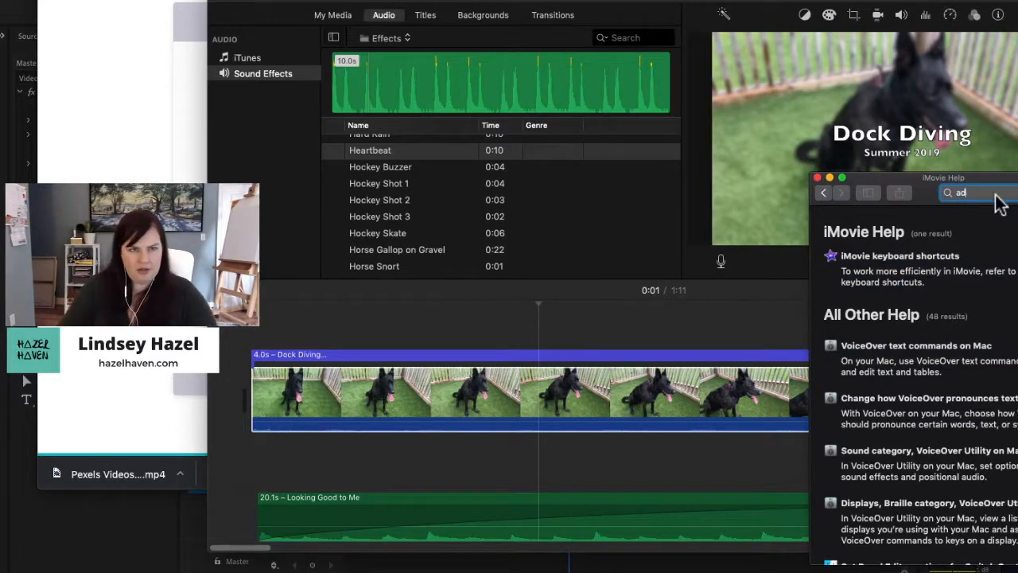
Search iMovie Help for "add audio" and read the article on adding only the audio from a video clip.
text(d au)
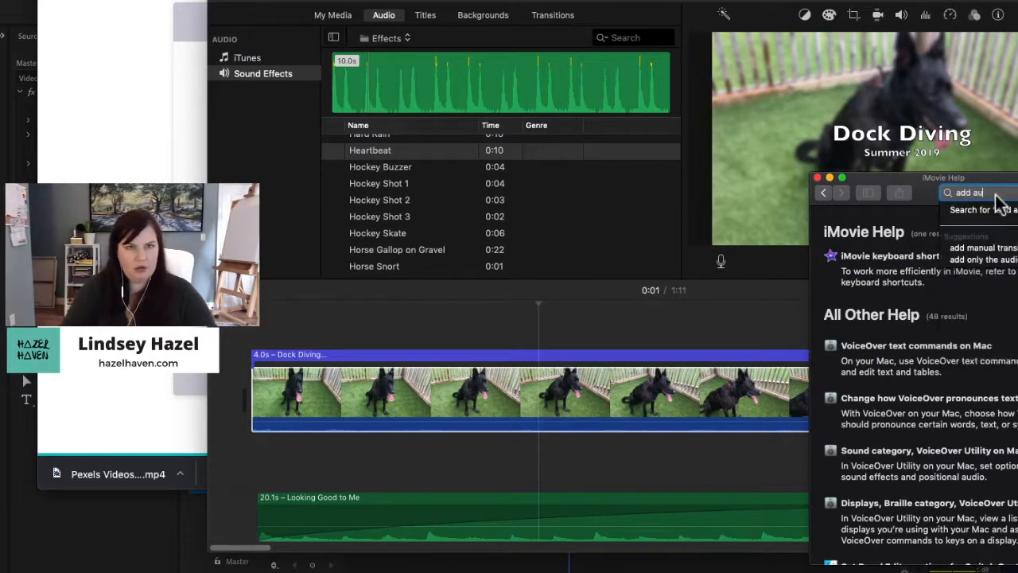
text(dio)
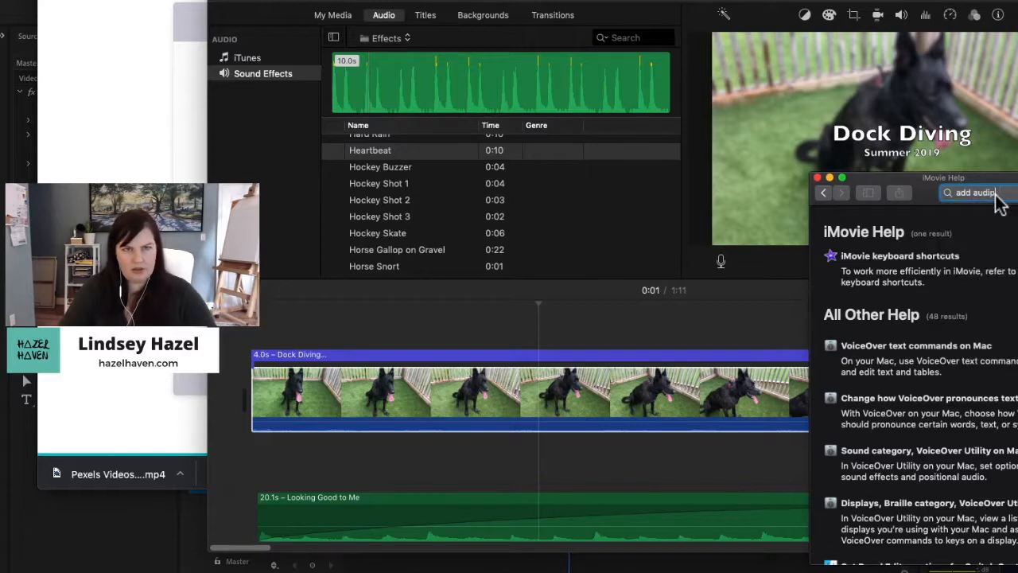
key(Return)
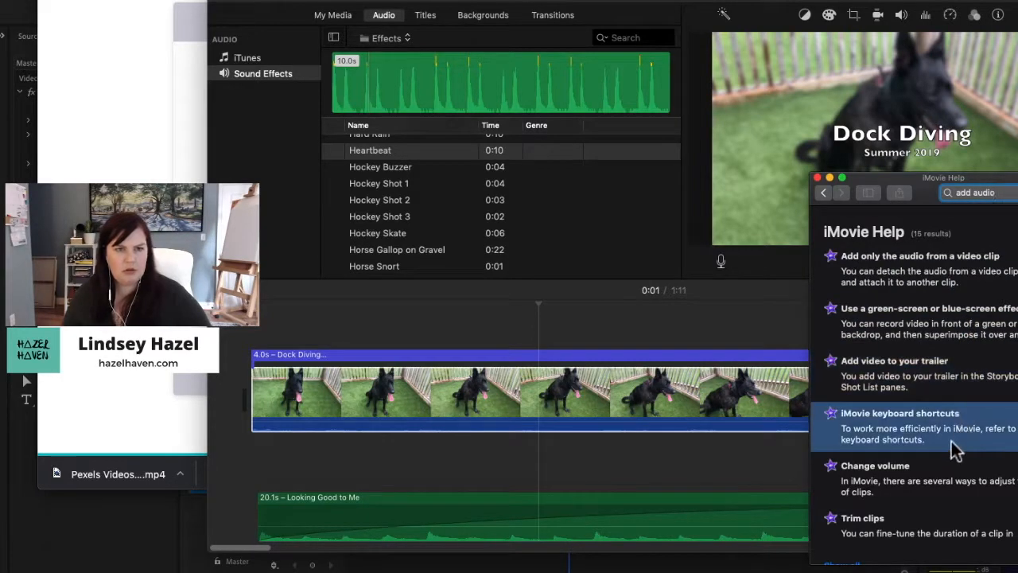
click(947, 282)
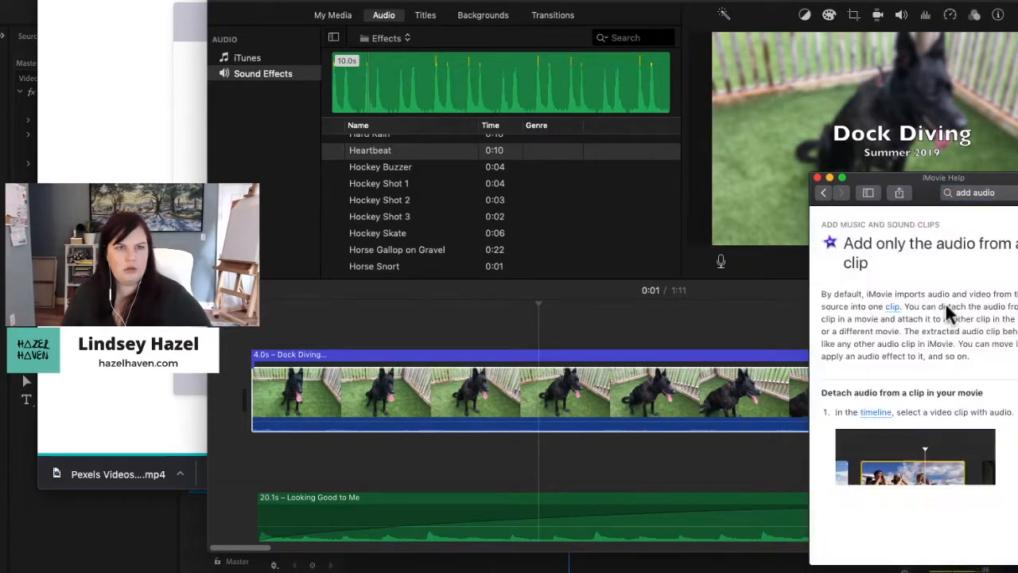
scroll(964, 354, down, 5)
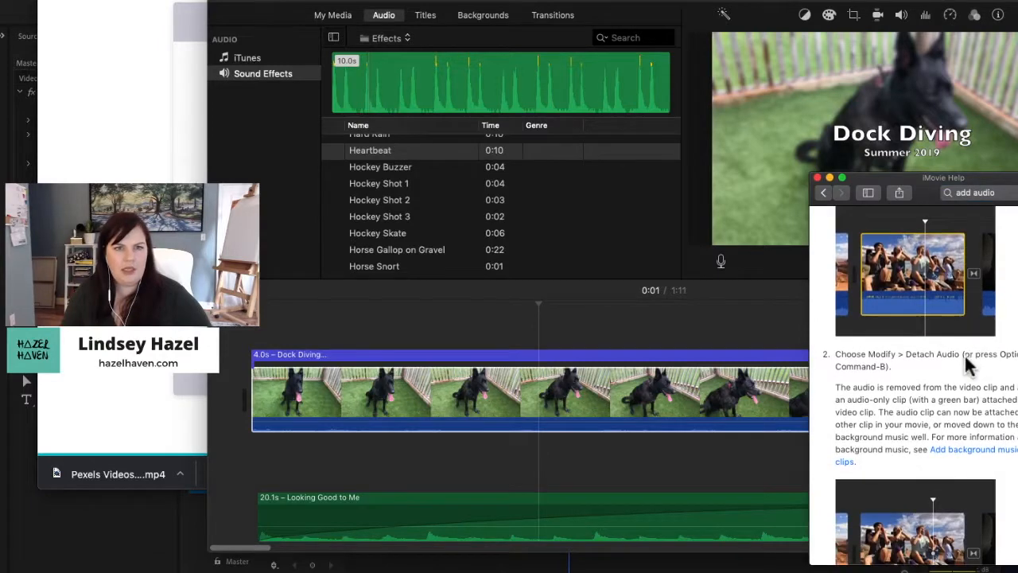
scroll(929, 447, down, 5)
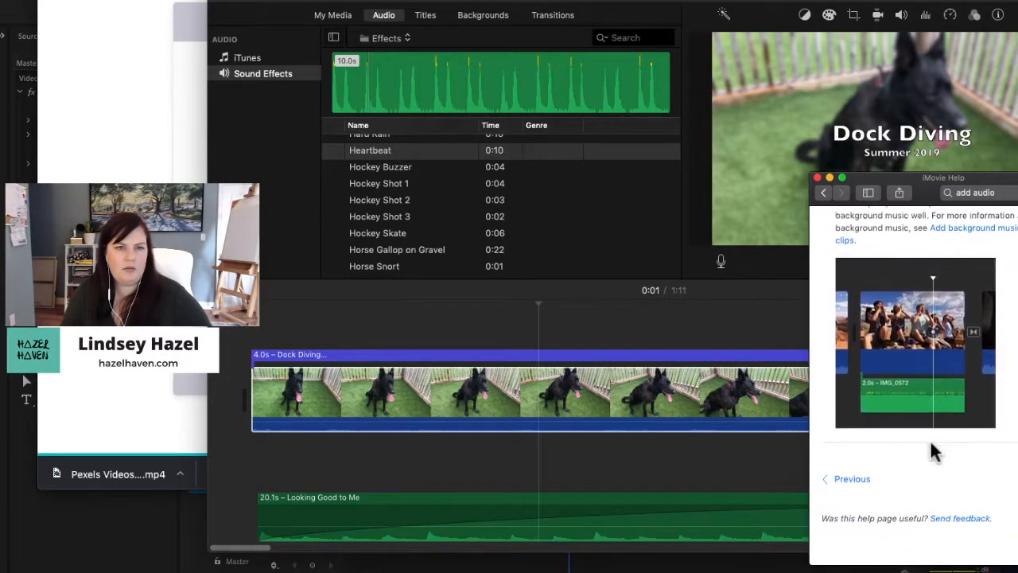
Close iMovie Help, check the presentation's slide of editing terms, and return to iMovie to view the rest of the timeline.
click(817, 178)
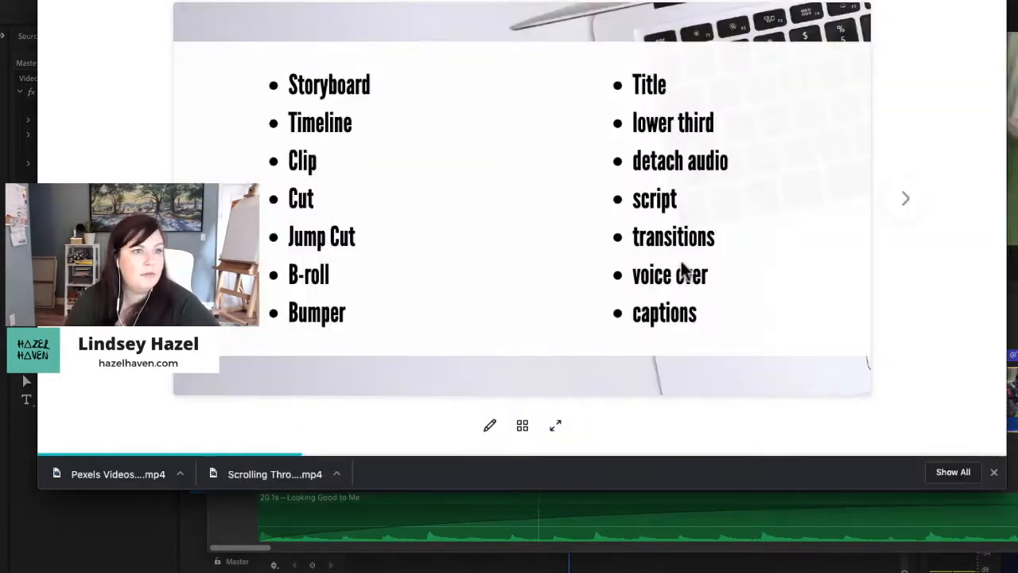
click(1012, 350)
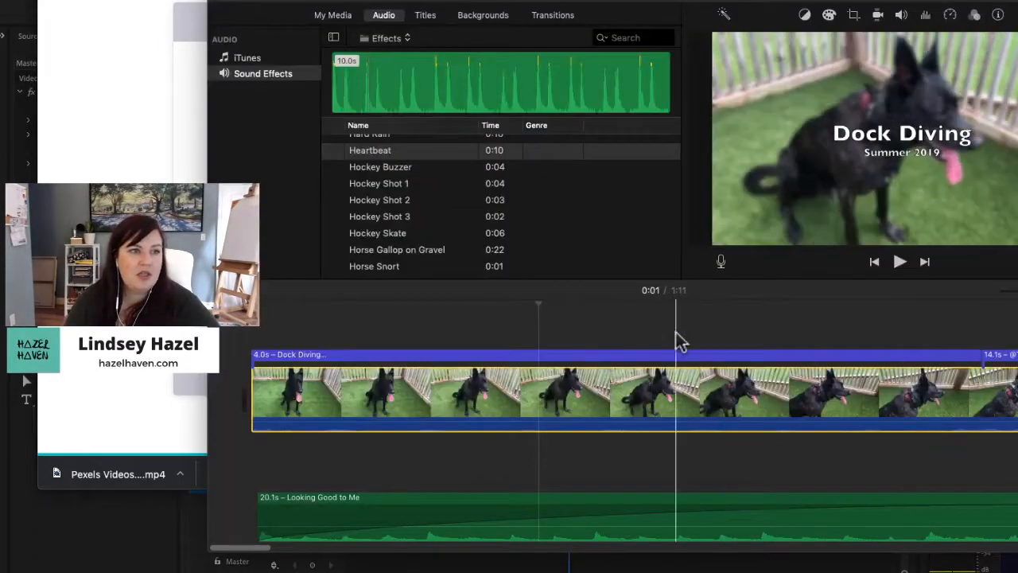
scroll(847, 337, right, 2)
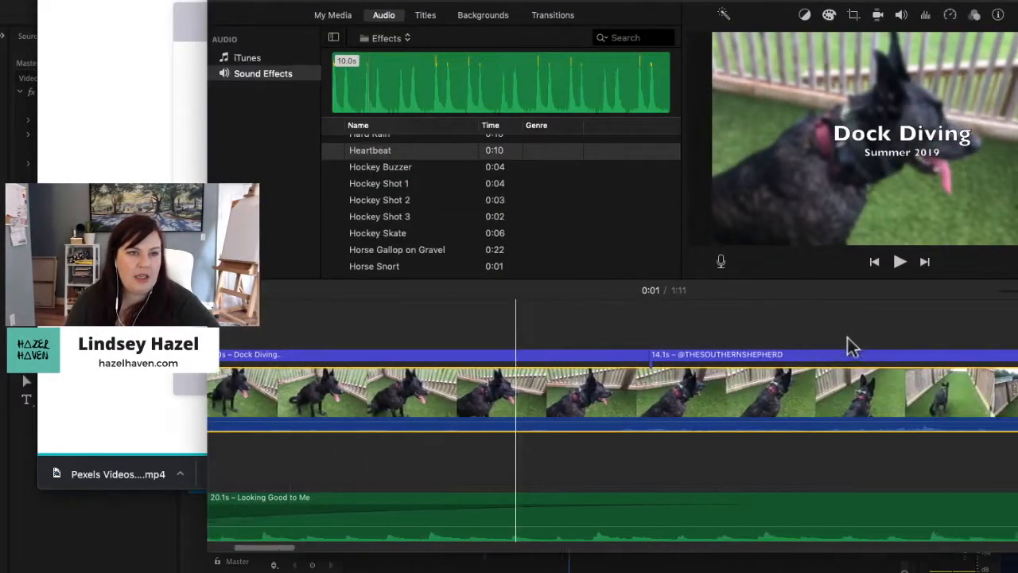
scroll(847, 338, right, 10)
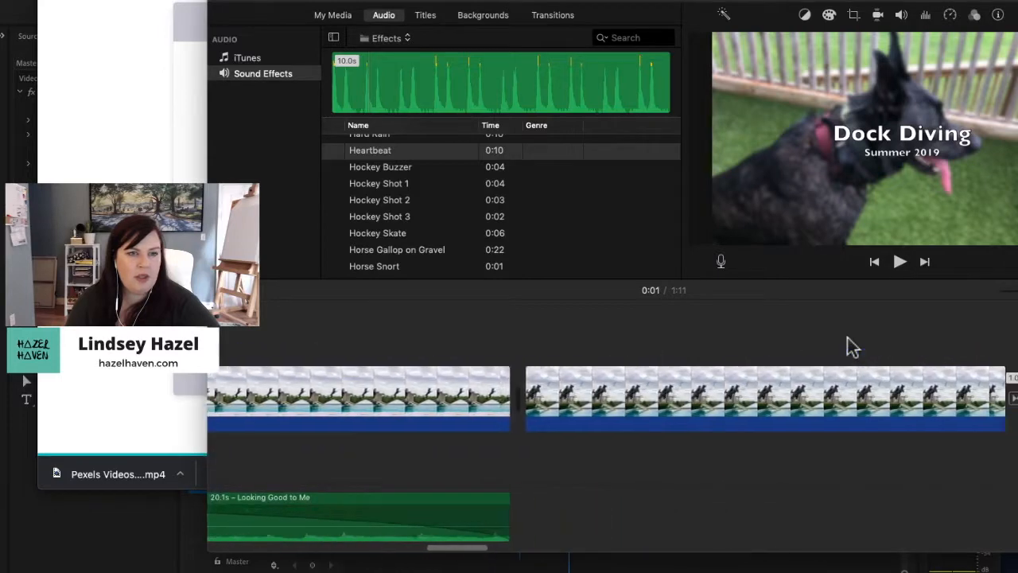
Find the last talking clip at the end of the timeline and play it from the wave.
scroll(851, 347, right, 5)
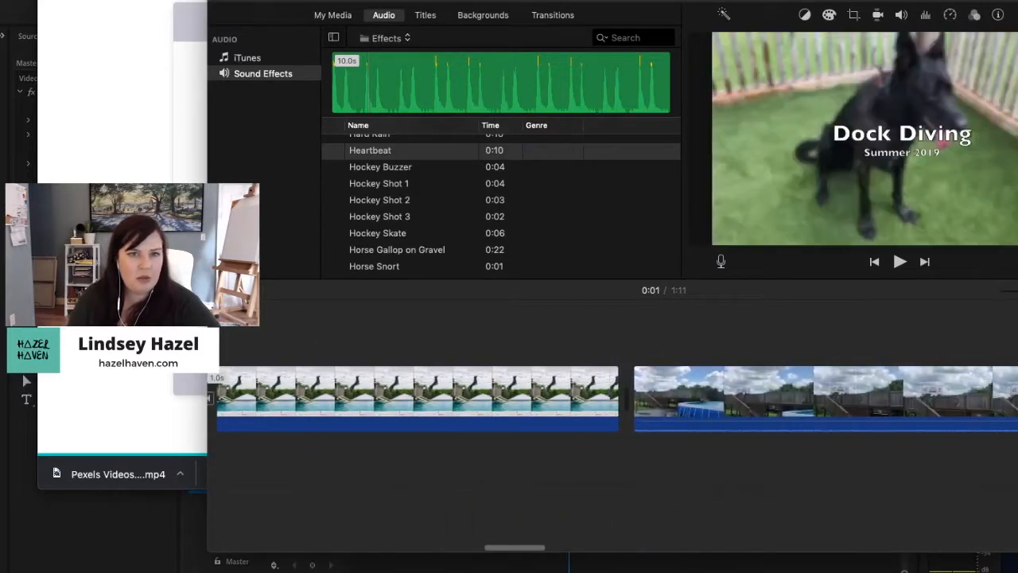
scroll(1012, 294, right, 10)
scroll(726, 348, left, 15)
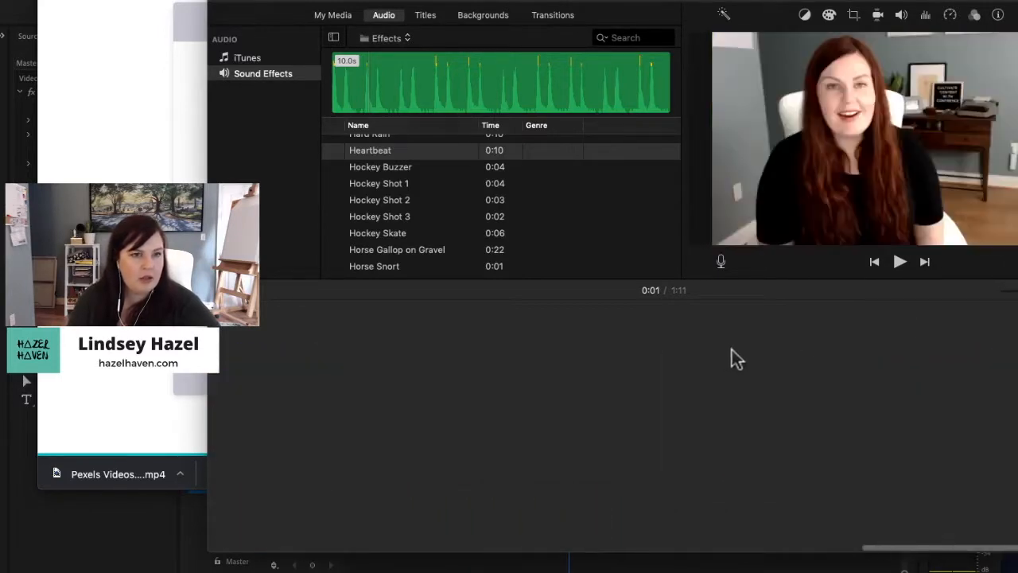
scroll(736, 350, left, 6)
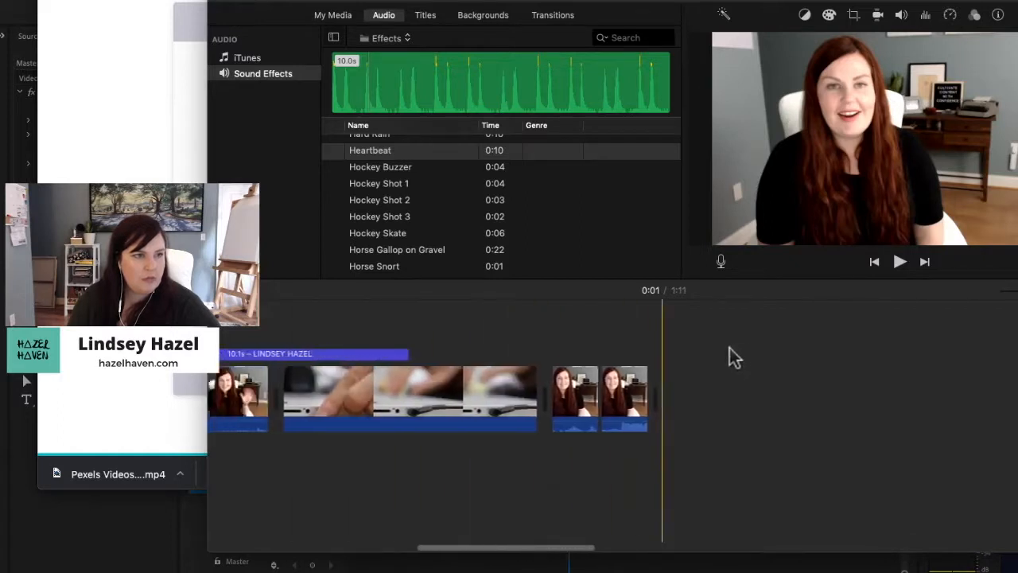
click(605, 329)
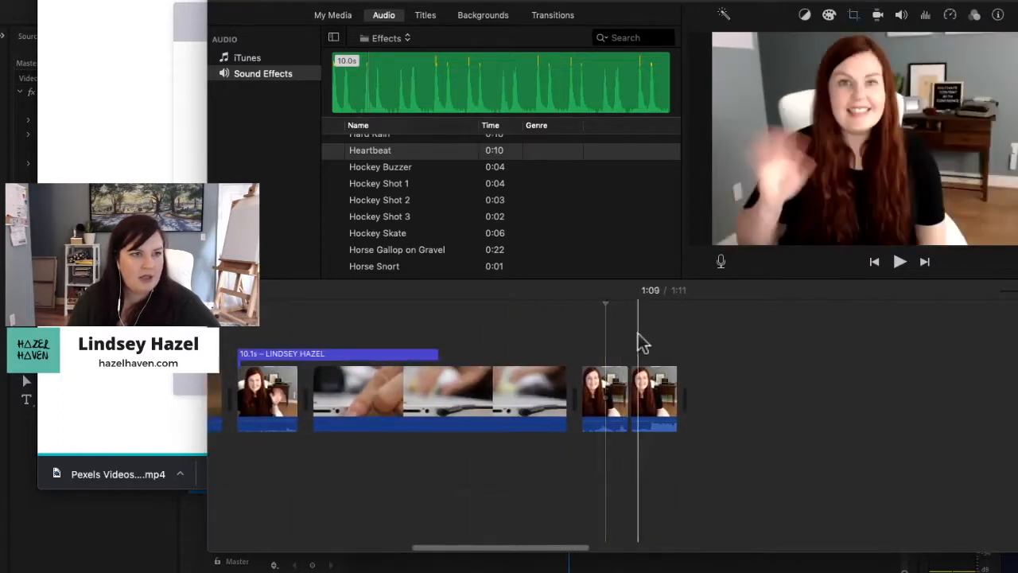
click(638, 339)
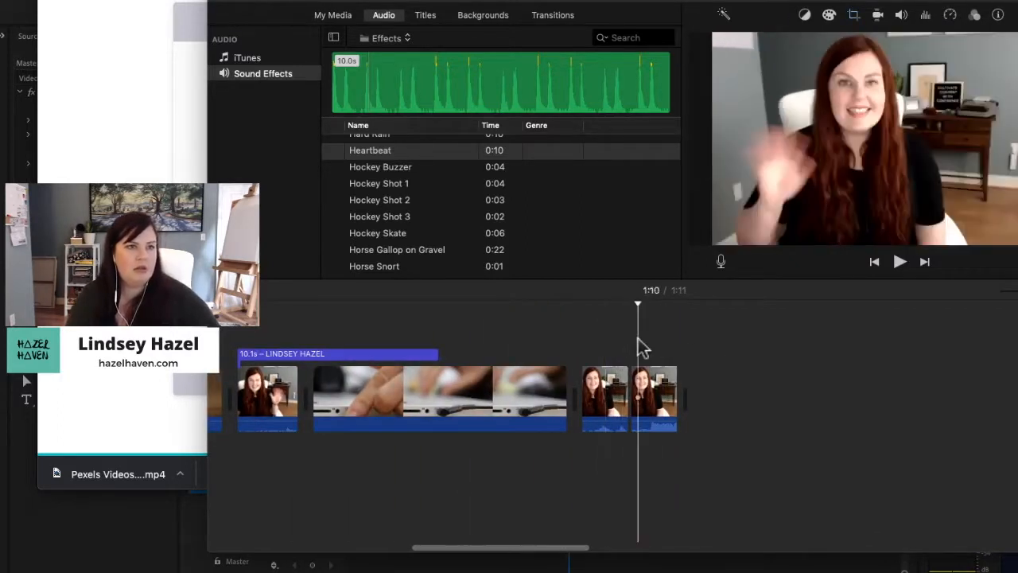
key(space)
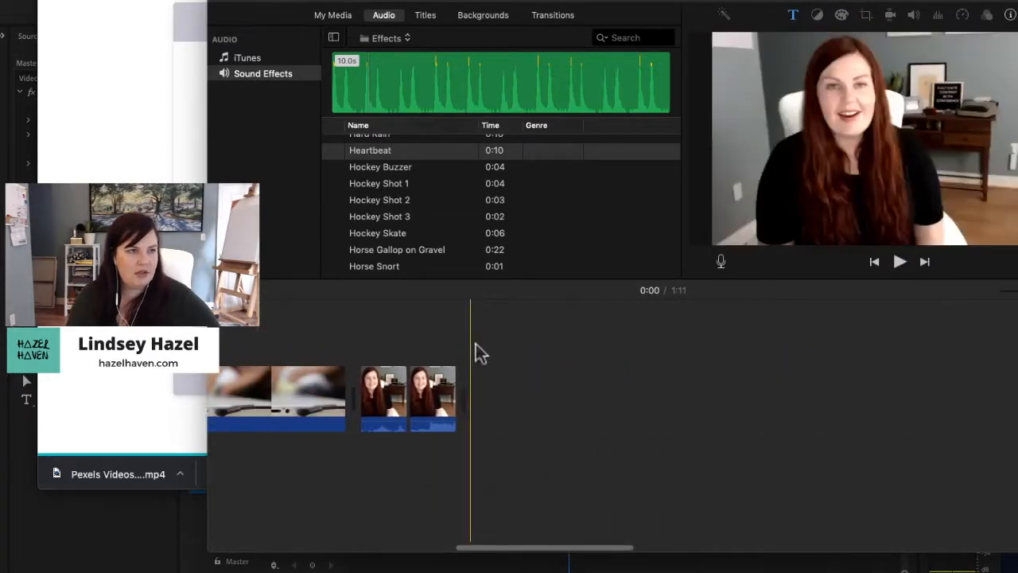
Add a Lower Third title above the last clip, starting at the wave around 1:10.
click(436, 335)
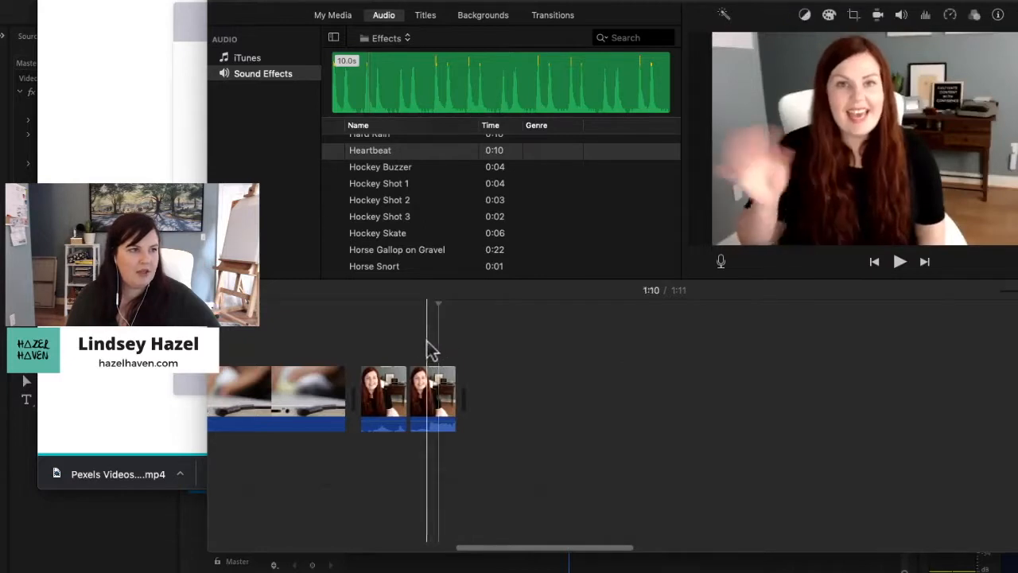
click(429, 19)
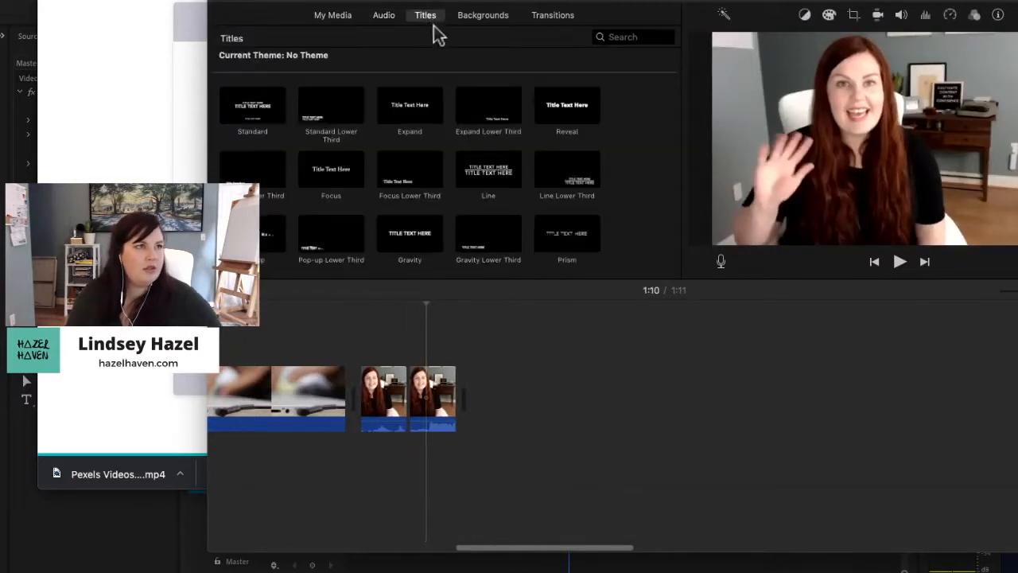
scroll(500, 177, down, 5)
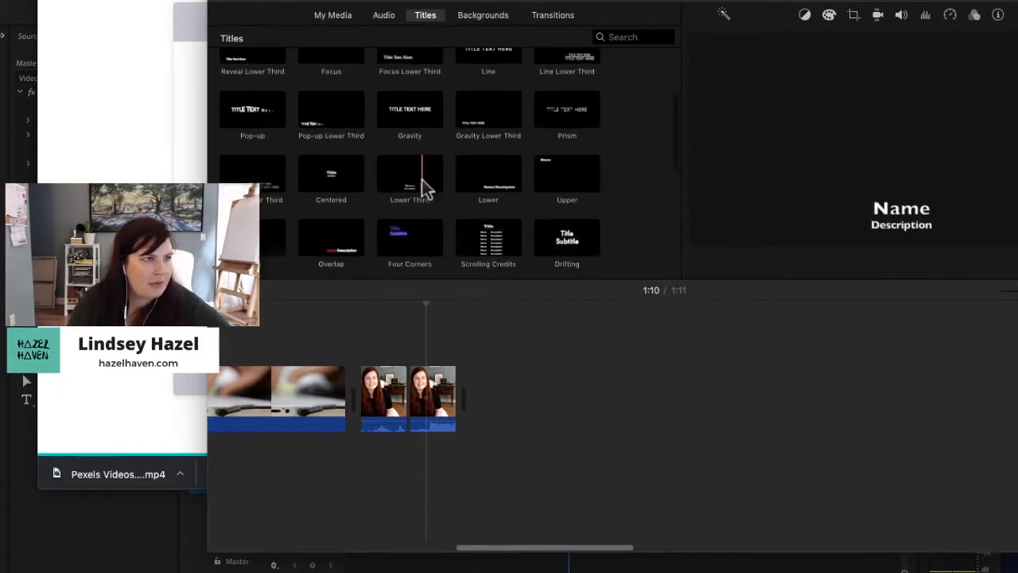
click(420, 189)
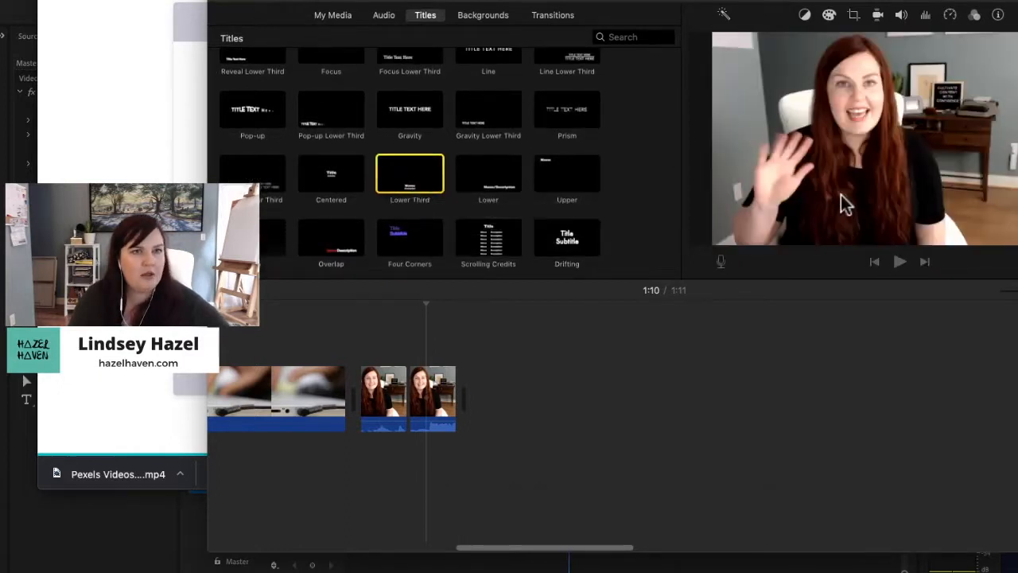
drag(426, 179, 430, 349)
Change the title's name line to "Hey there" and clear its description line.
click(450, 353)
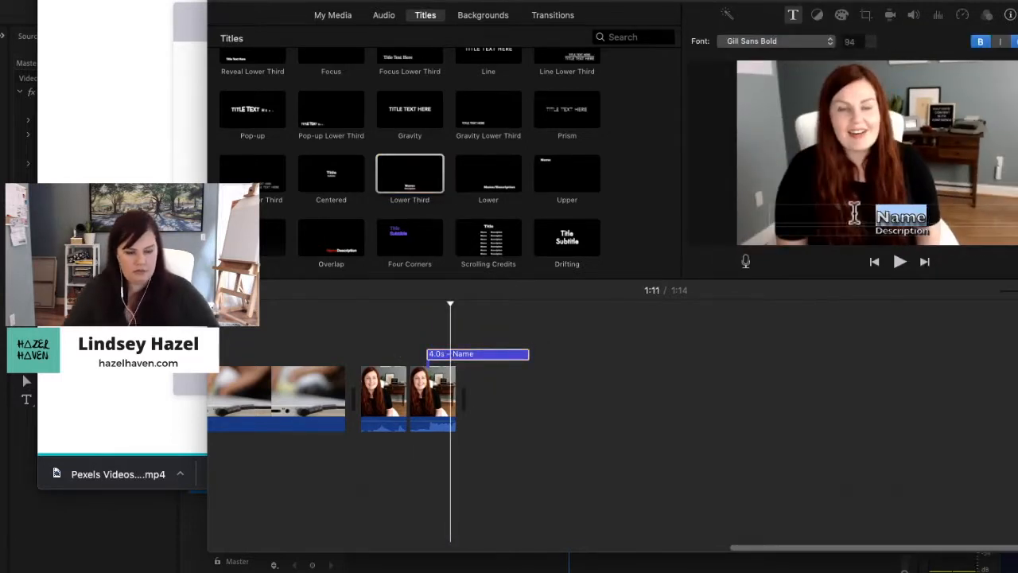
text(Hey there)
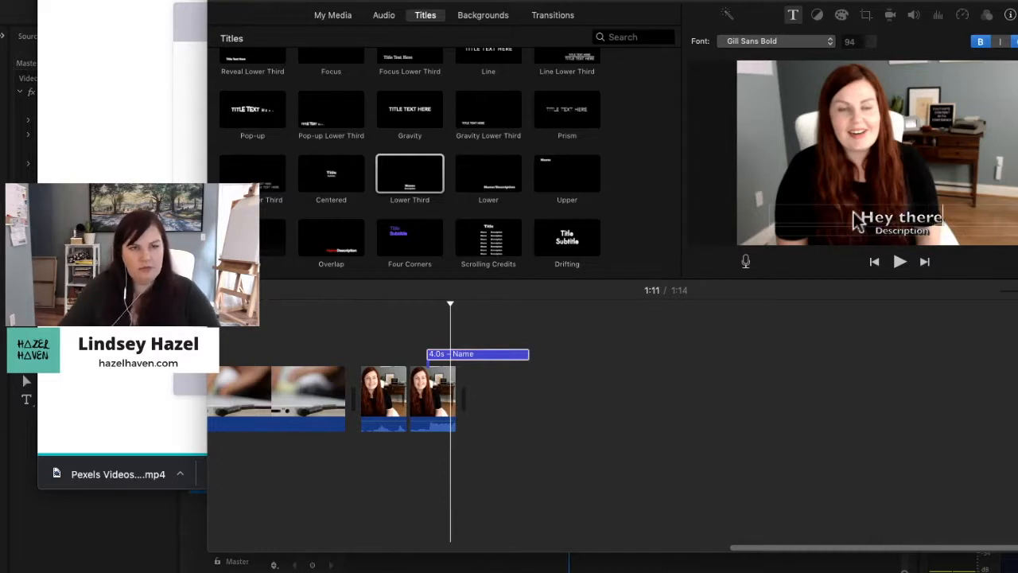
click(884, 232)
key(BackSpace)
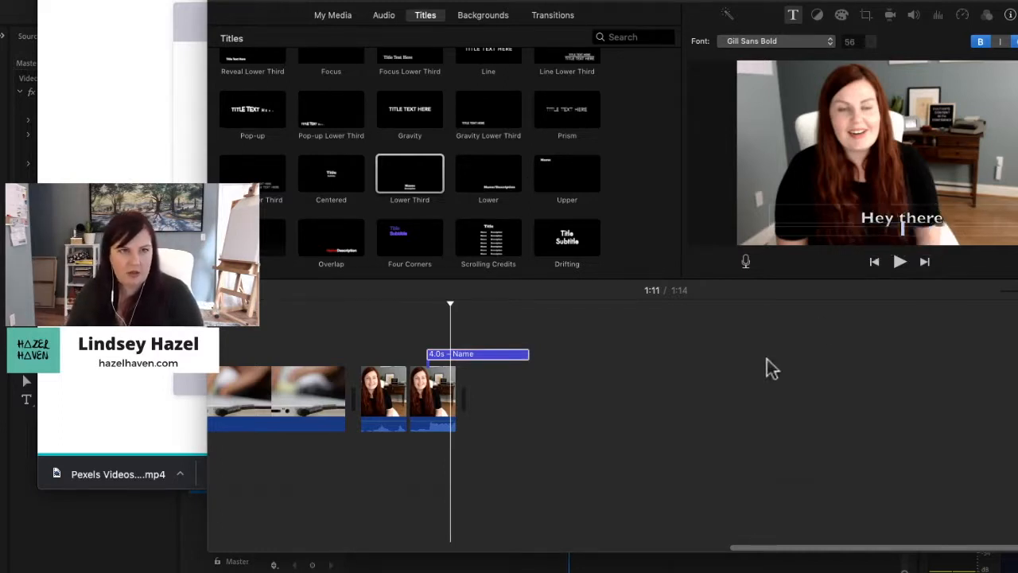
Shorten the "Hey there" title to 0.8 s so it ends with the last clip, and play that part.
drag(450, 311, 426, 306)
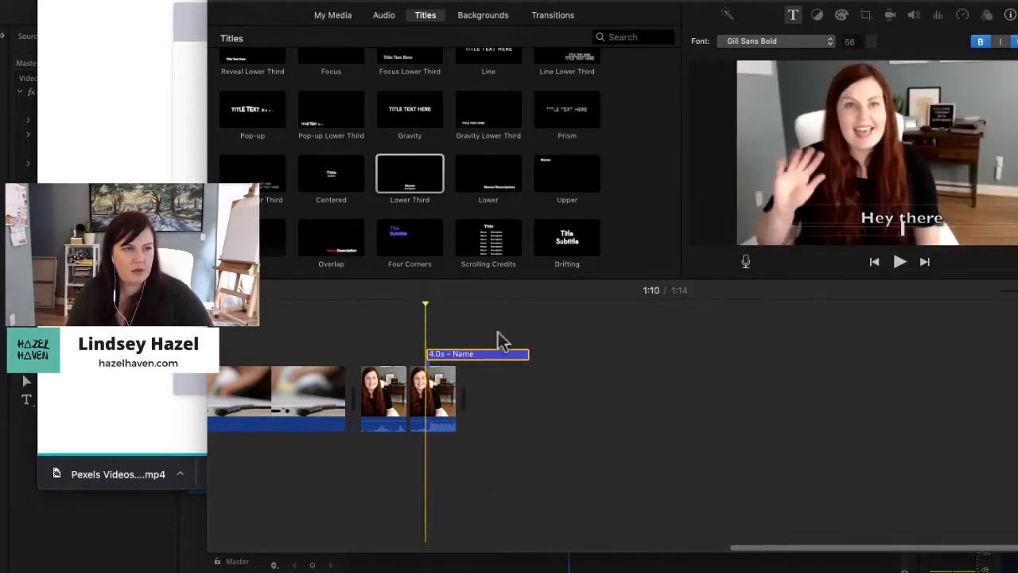
drag(525, 354, 456, 353)
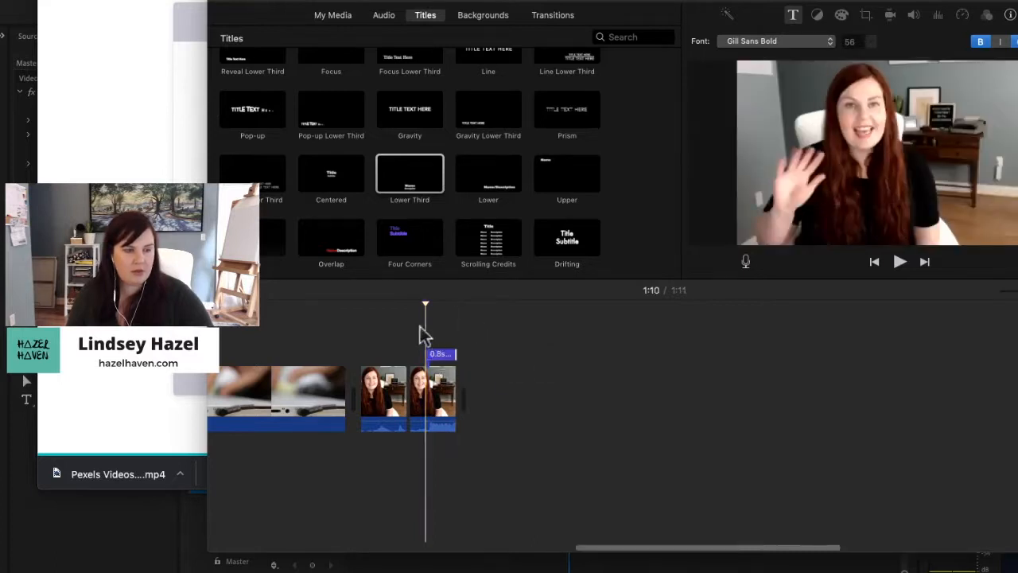
drag(425, 307, 415, 307)
key(space)
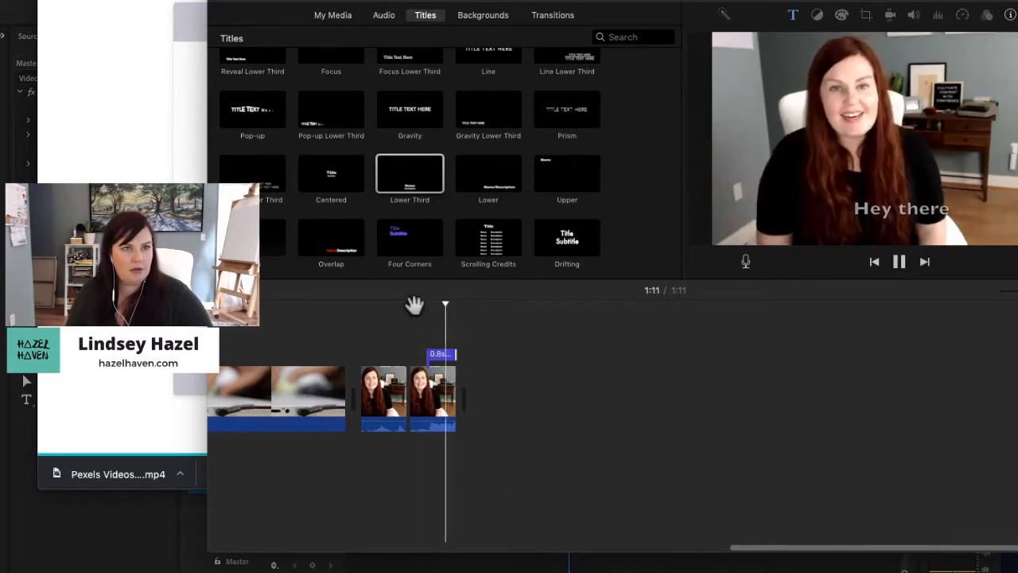
key(space)
key(space)
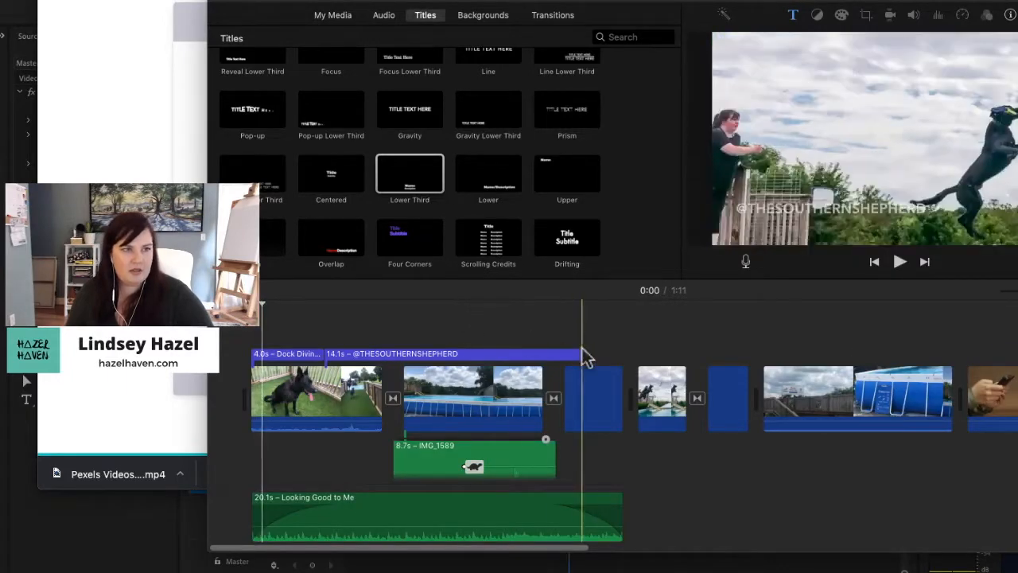
scroll(582, 347, right, 15)
click(490, 326)
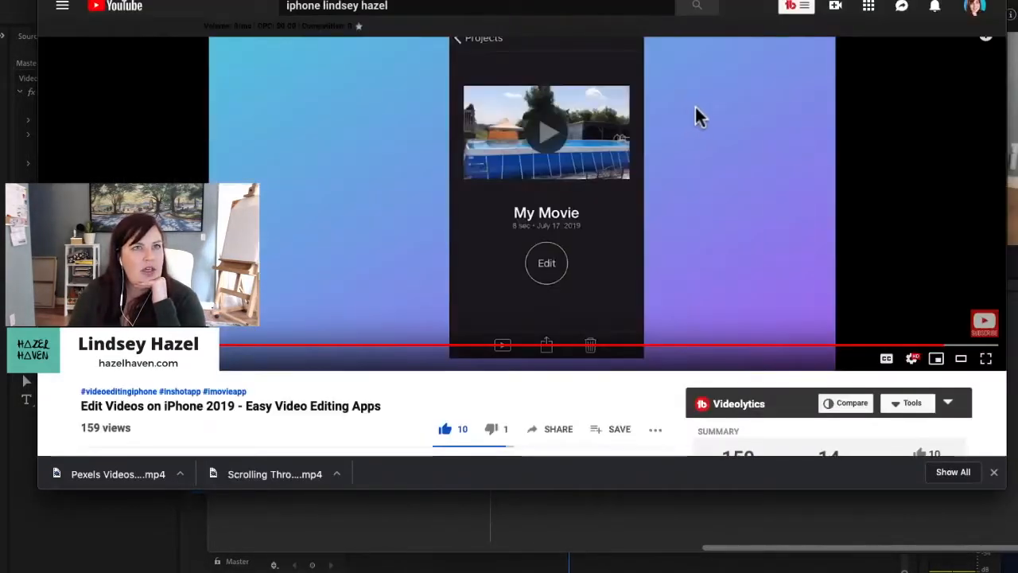
Search YouTube for "captions" plus the presenter's name, then open and play "How to Edit Captions on YouTube : Closed Captioning".
click(974, 10)
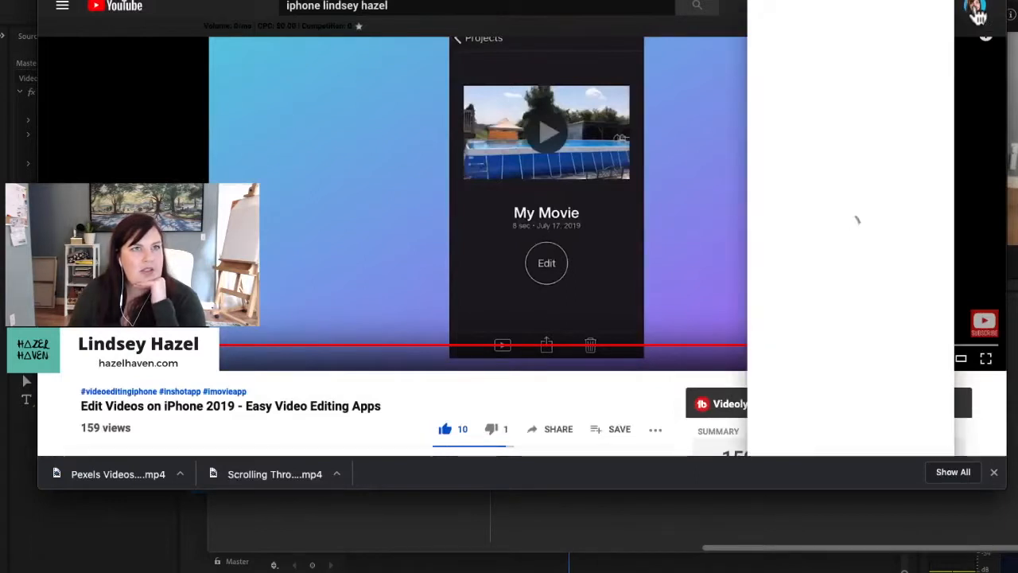
click(584, 8)
drag(584, 7, 239, 7)
text(cao)
key(BackSpace)
text(ption)
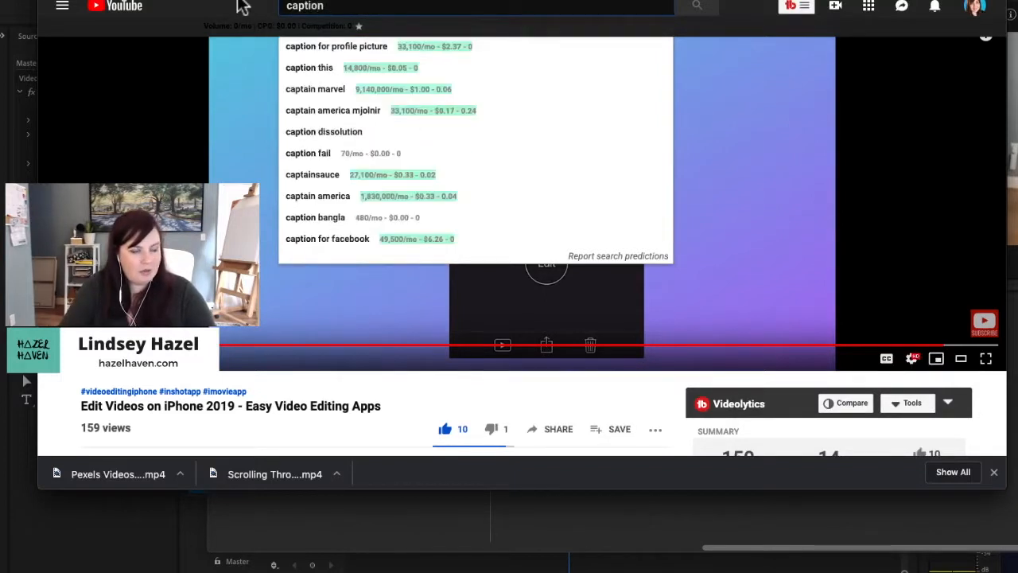
key(BackSpace)
text(s lindsey hazel)
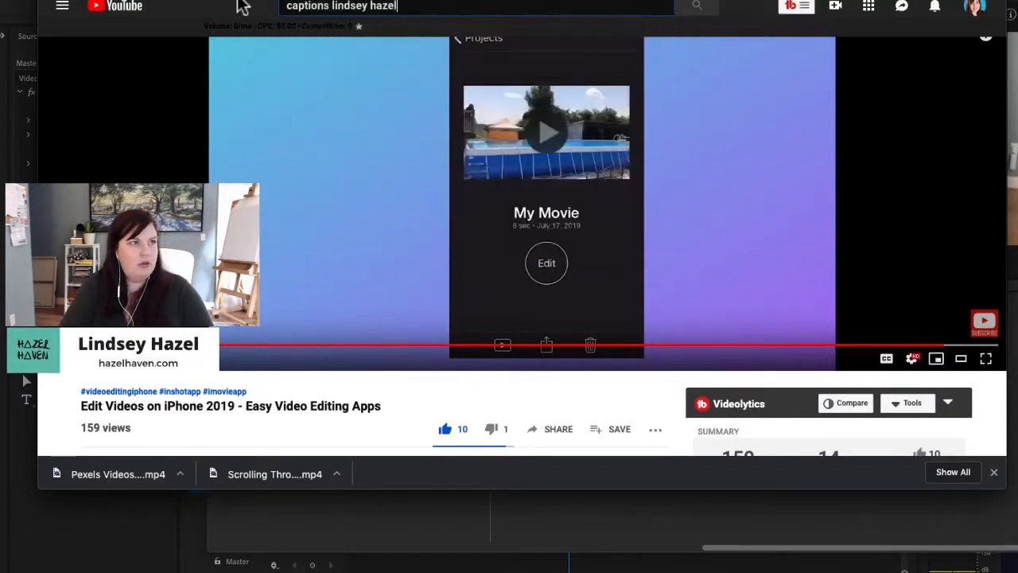
key(Return)
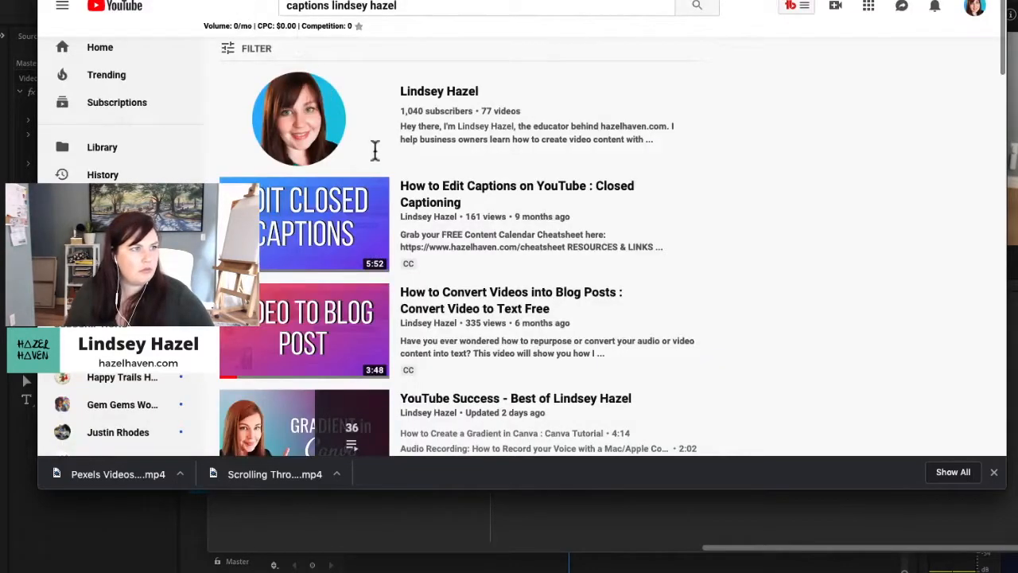
click(467, 201)
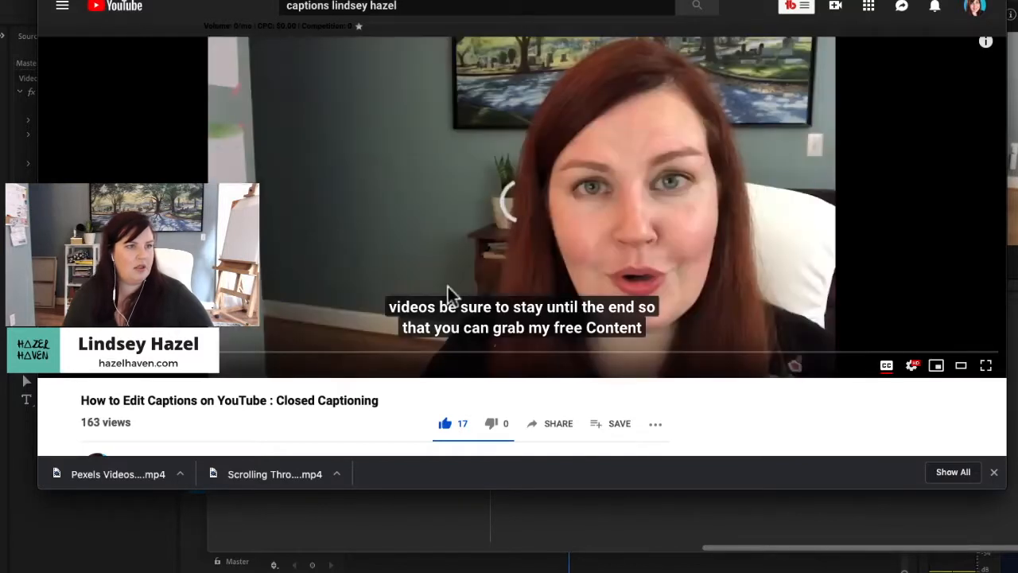
click(439, 354)
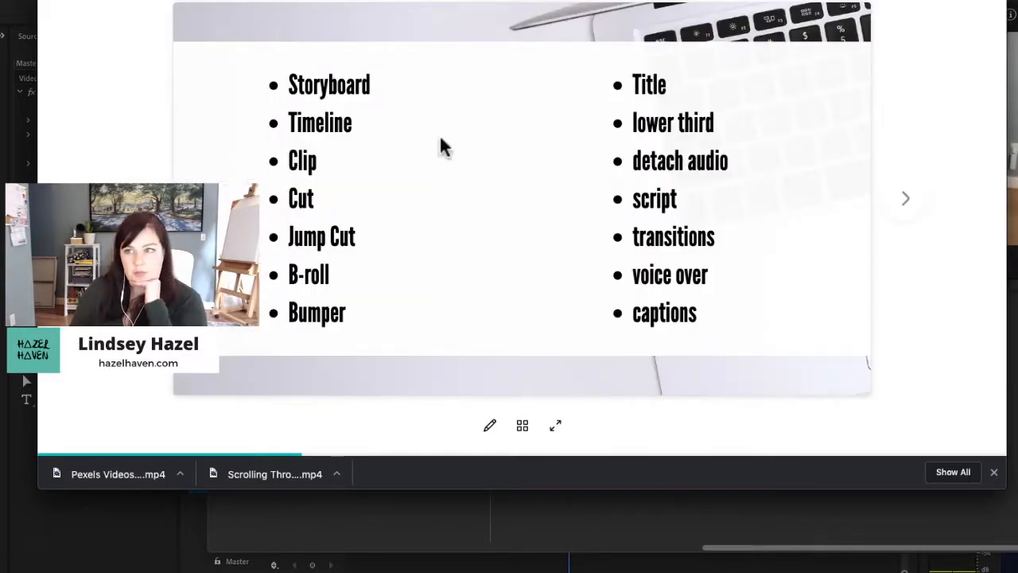
Close the presentation window's downloads bar, advance to "How to Edit Videos on your Phone", and choose the Intro/Content slide from the slide overview.
click(993, 471)
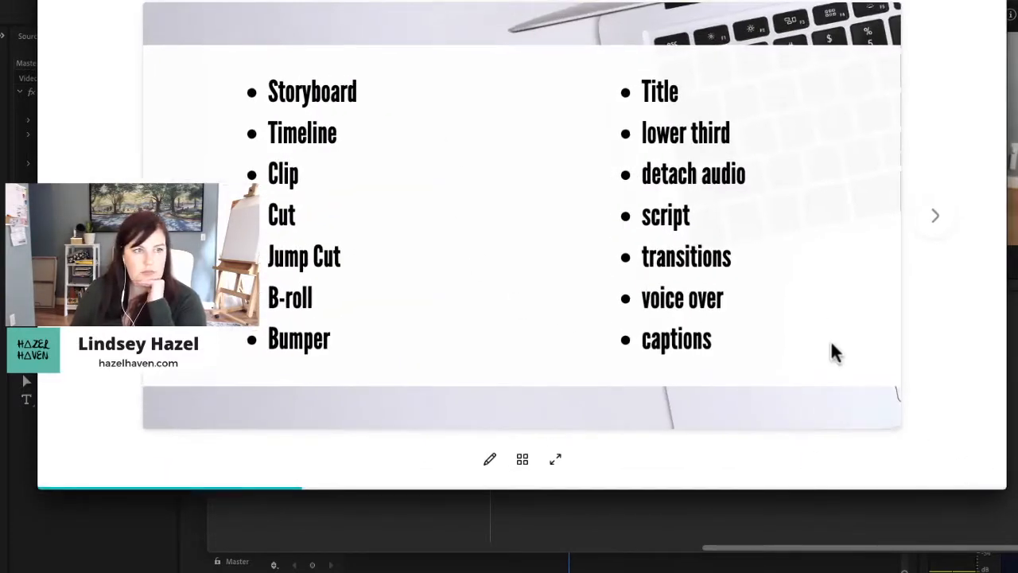
click(935, 220)
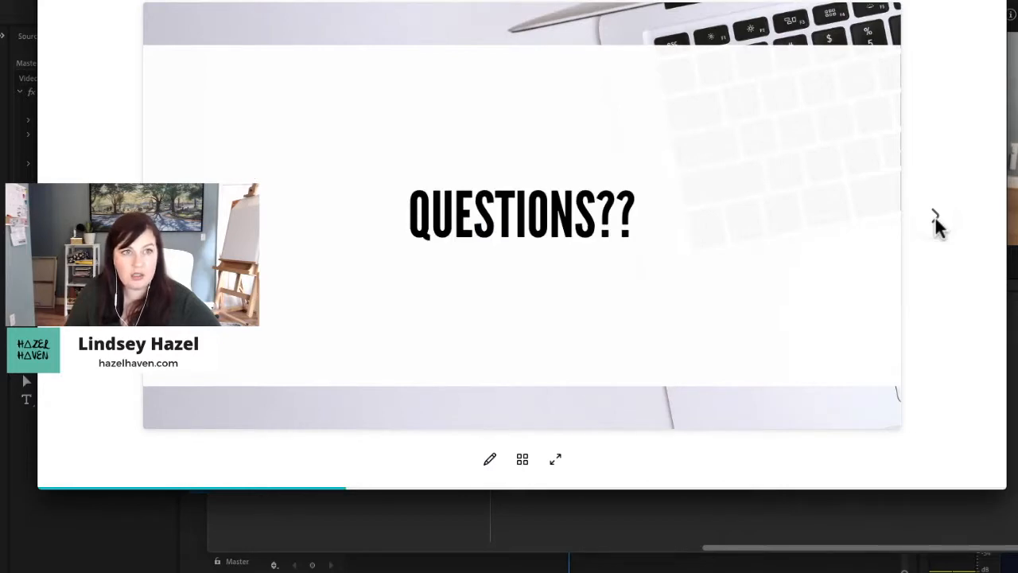
click(935, 221)
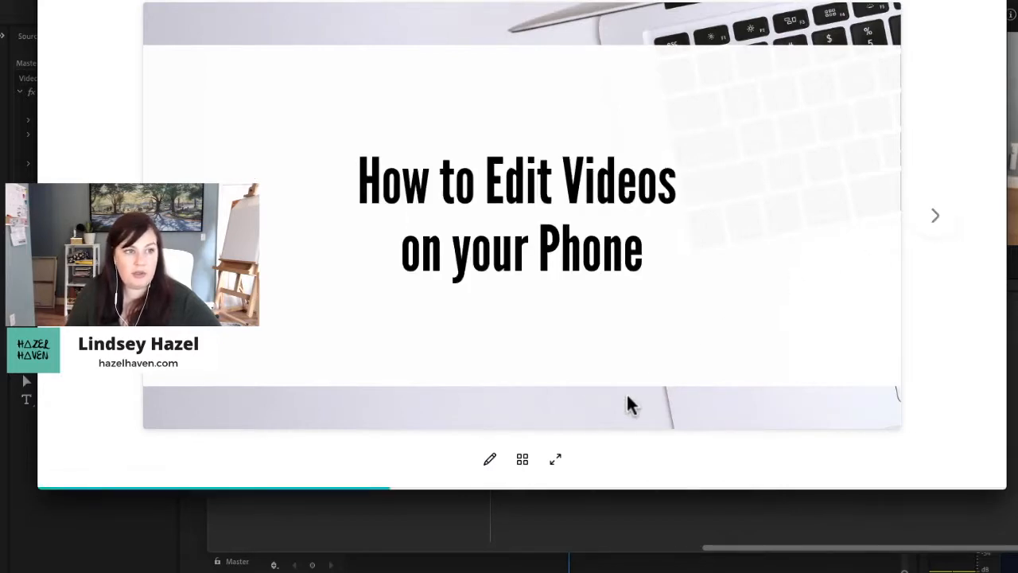
click(520, 461)
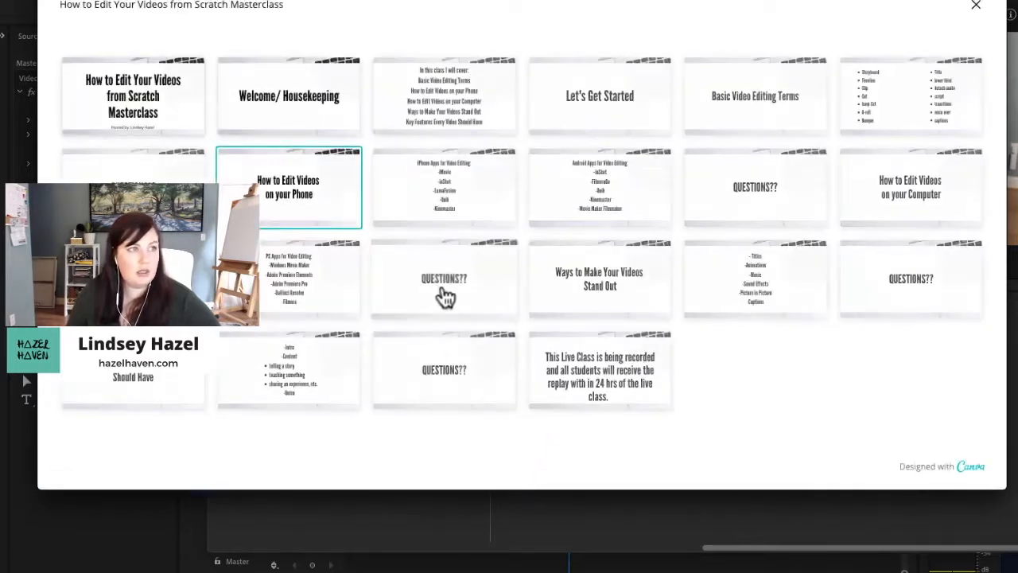
click(288, 368)
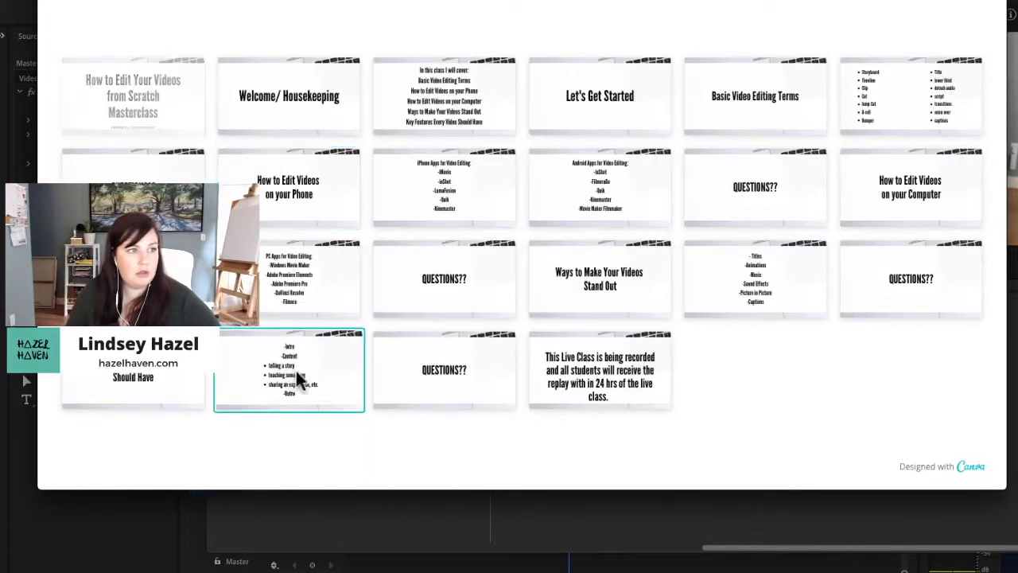